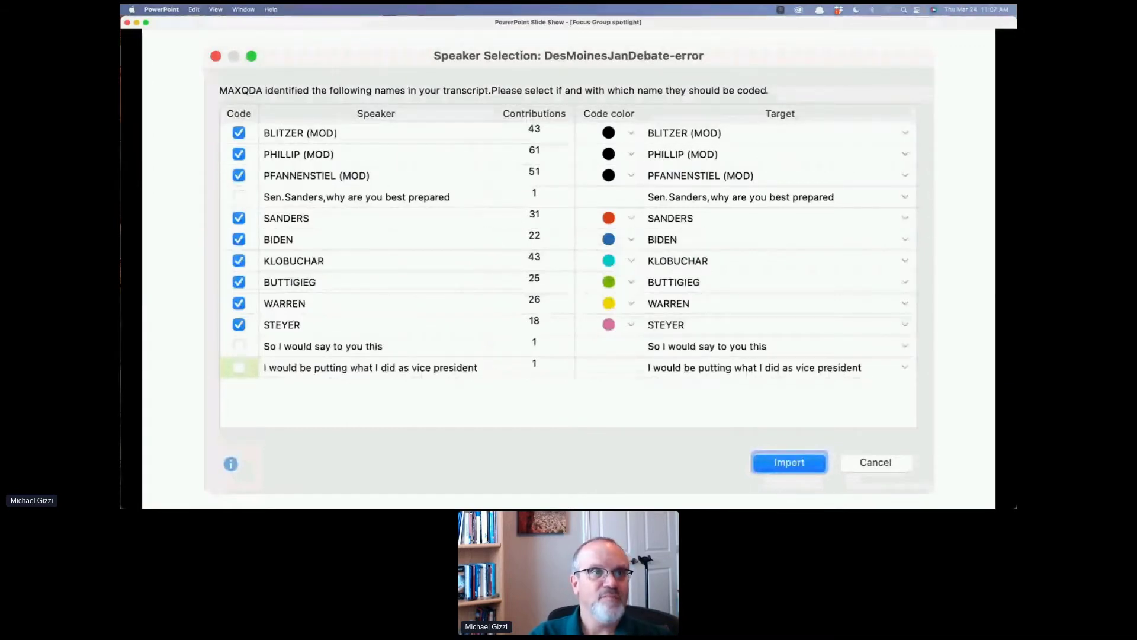
key(Right)
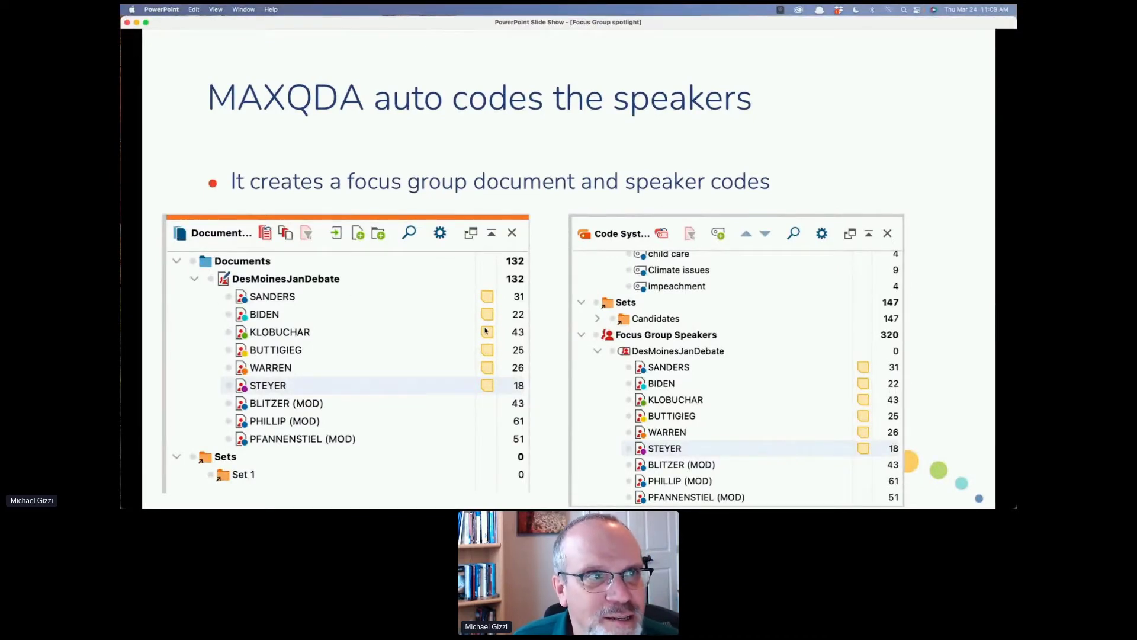
click(435, 265)
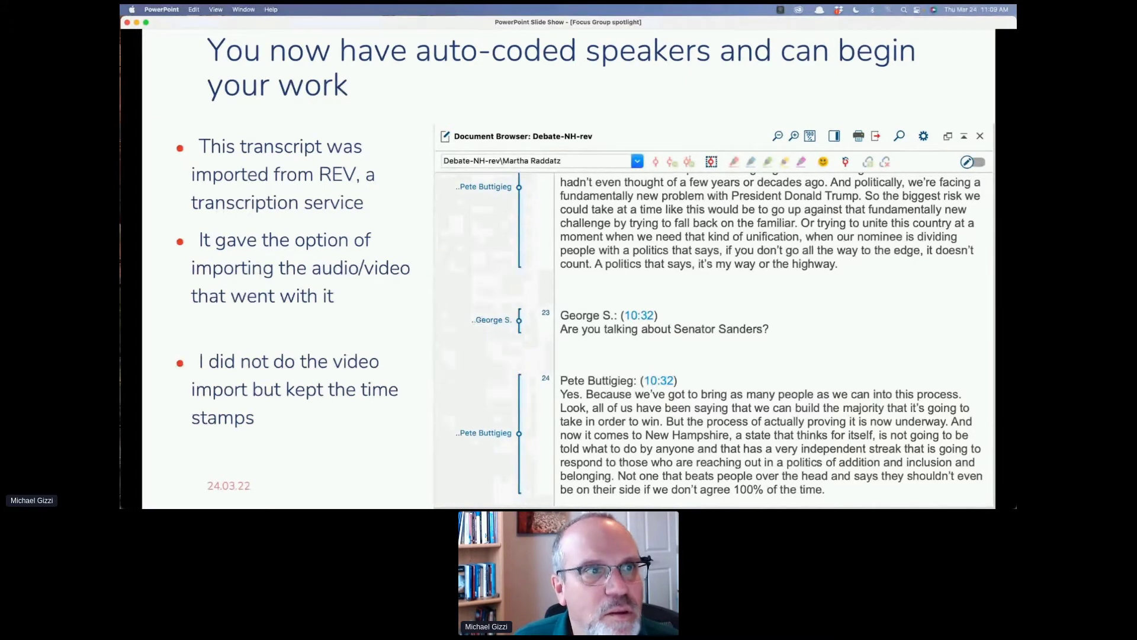
click(383, 252)
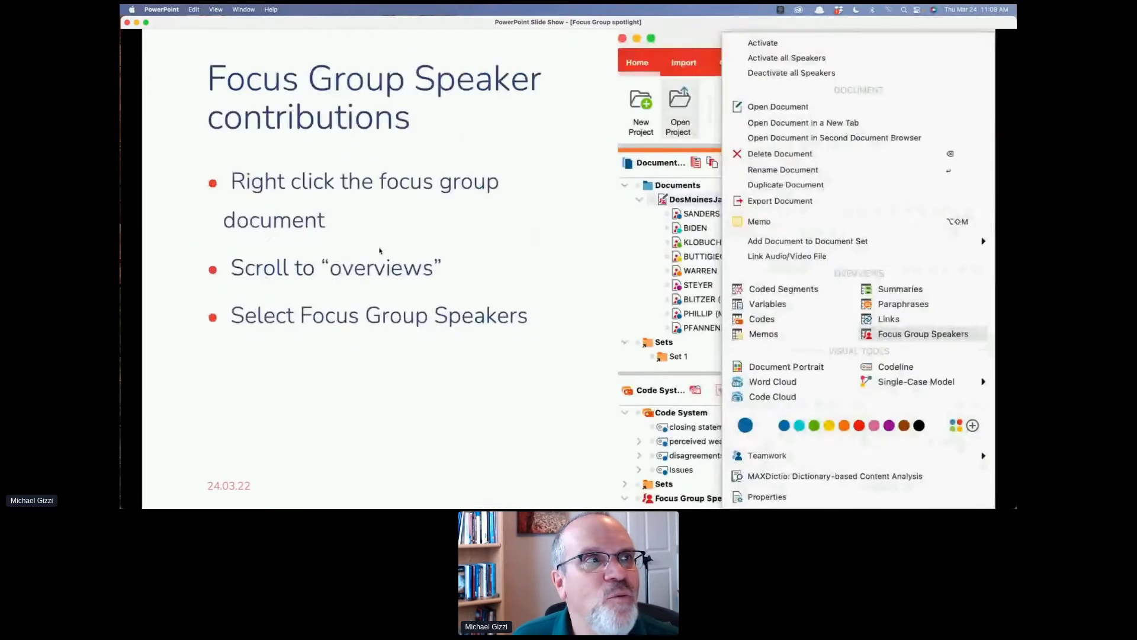
click(356, 283)
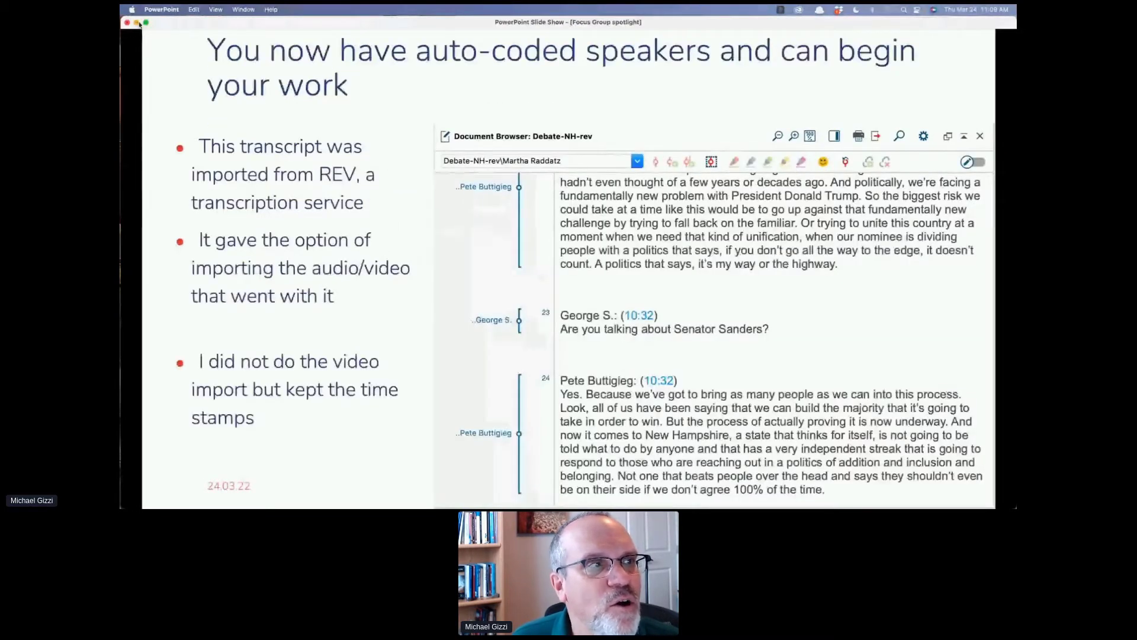
Minimise the slide show to switch to MAXQDA and enlarge the document list above the code system
click(137, 22)
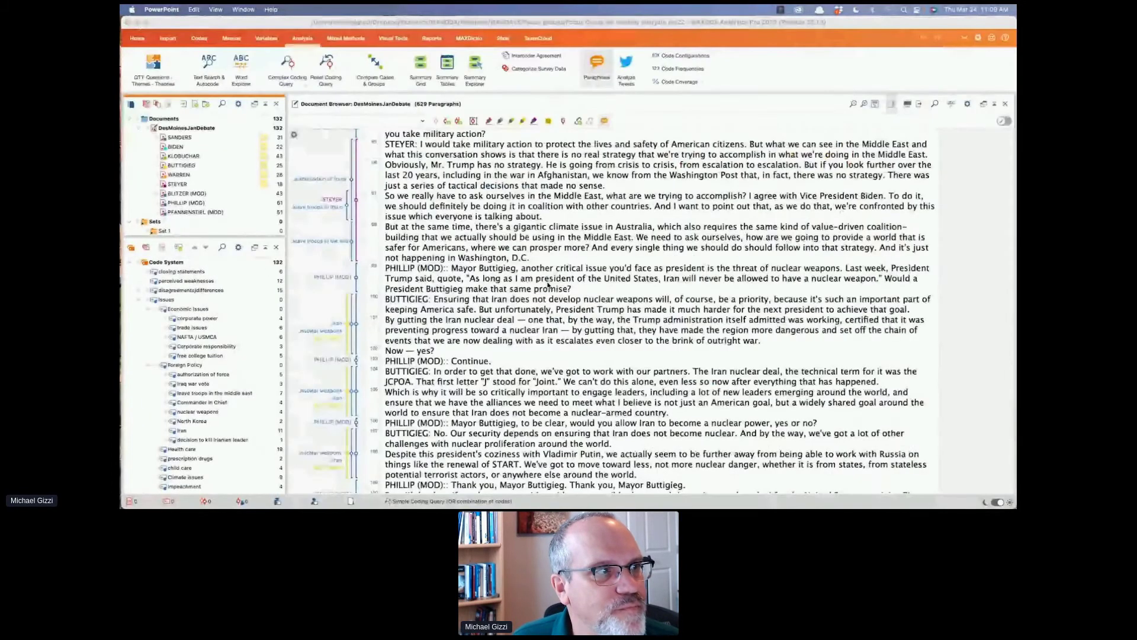
scroll(548, 285, up, 1)
drag(196, 237, 196, 254)
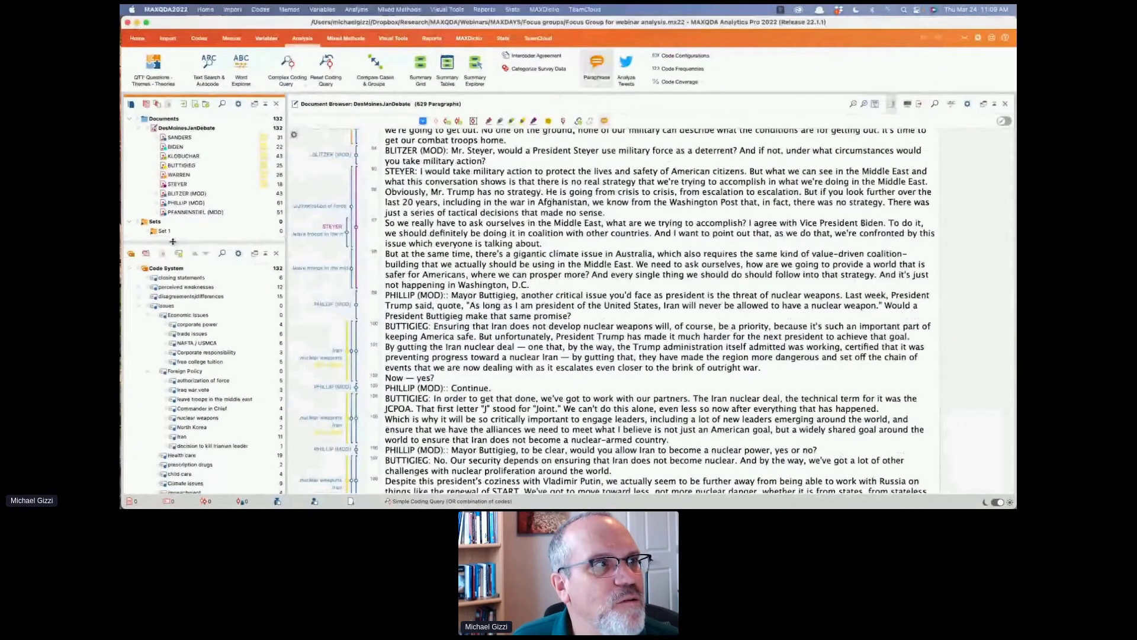
click(138, 128)
click(138, 129)
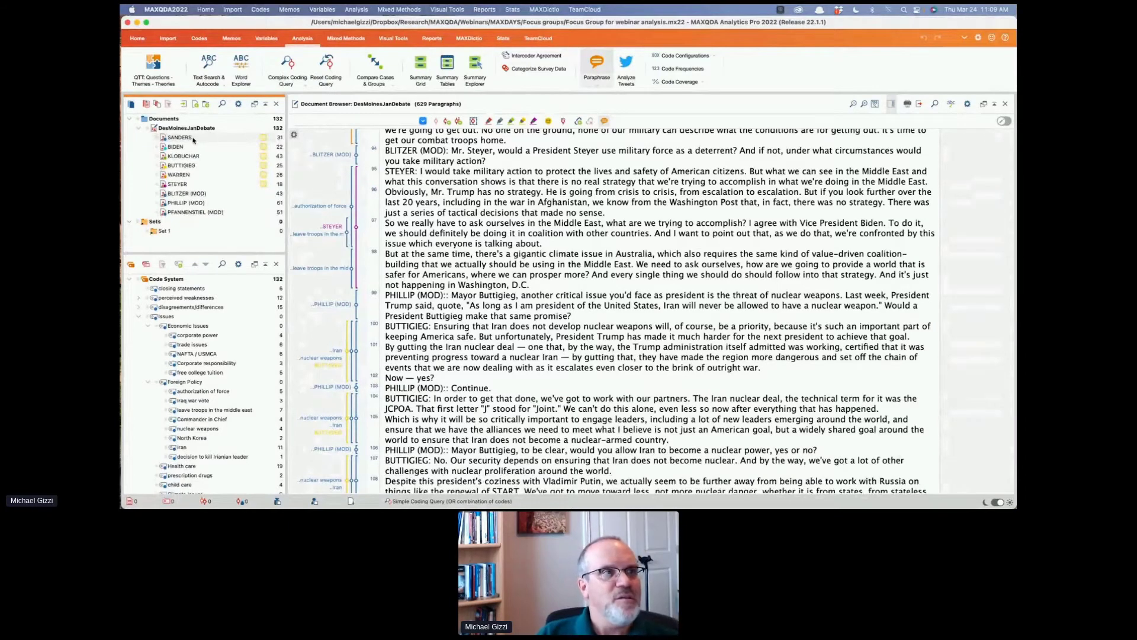
View the coded segments of the speaker SANDERS in DesMoinesJanDebate, and close the list
double_click(182, 138)
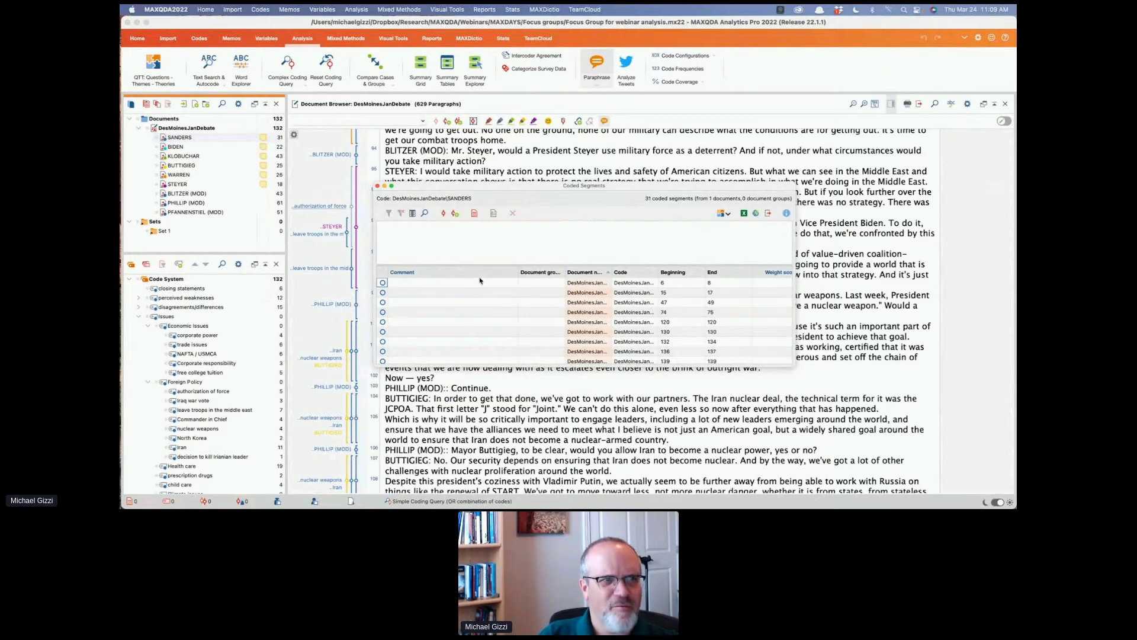
click(378, 186)
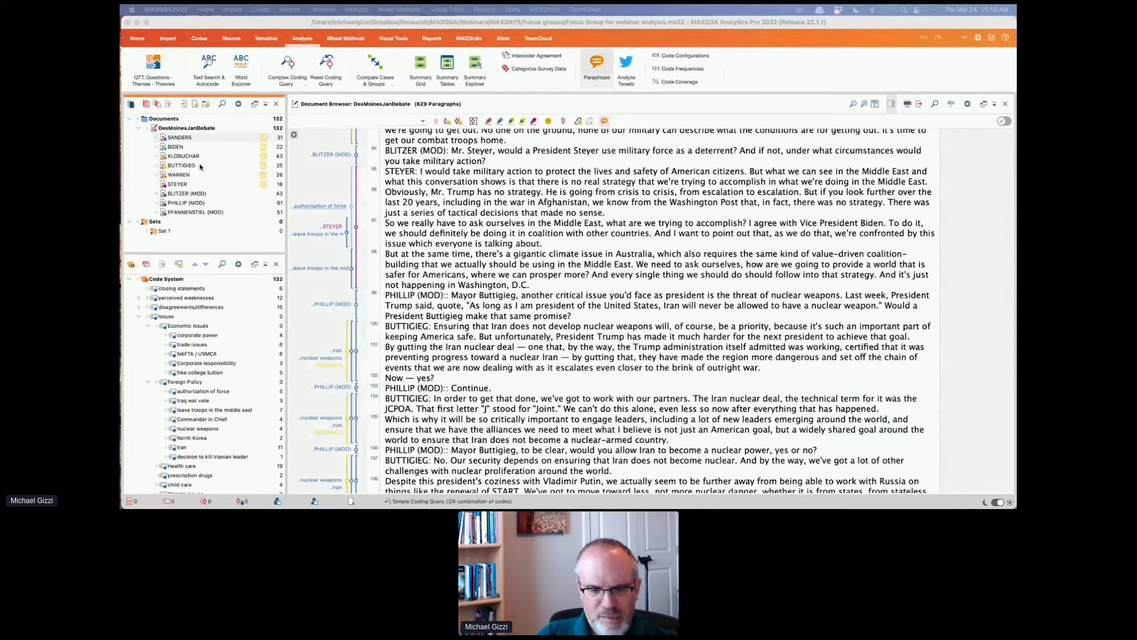
Browse the coded segments overview of the whole DesMoinesJanDebate document, viewing two consecutive segments in the transcript, and close it
right_click(196, 130)
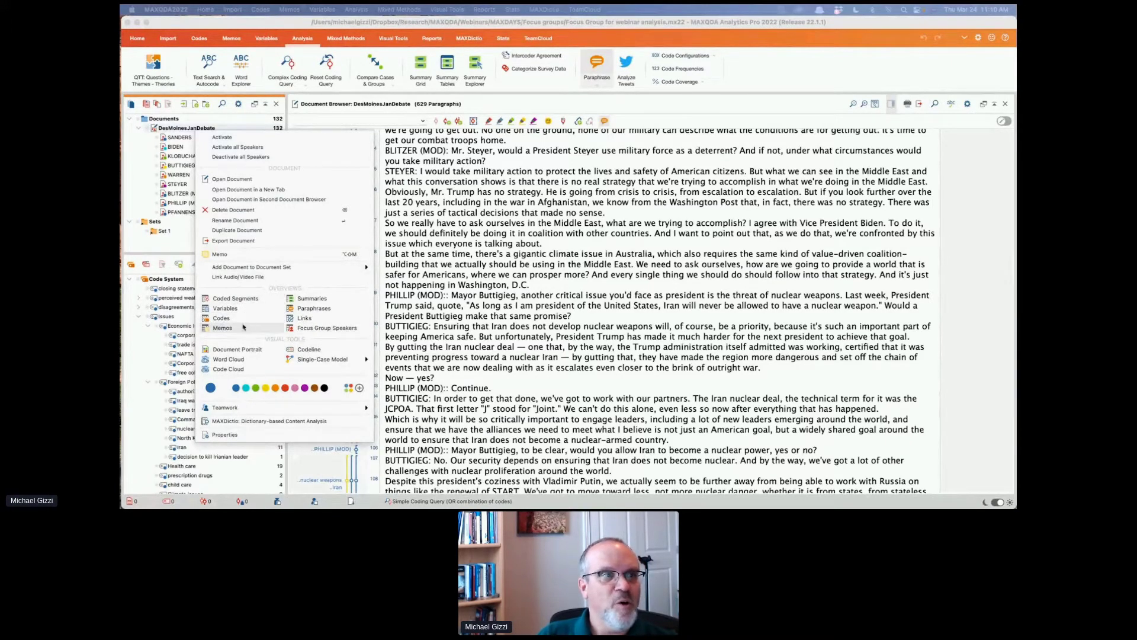
click(235, 300)
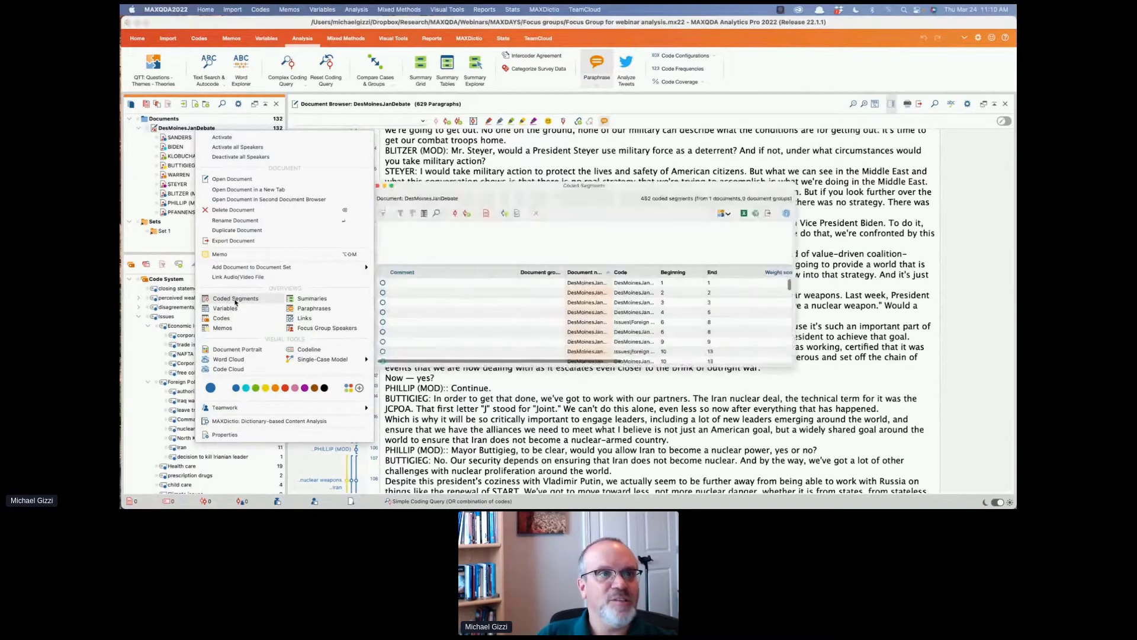
scroll(509, 302, down, 10)
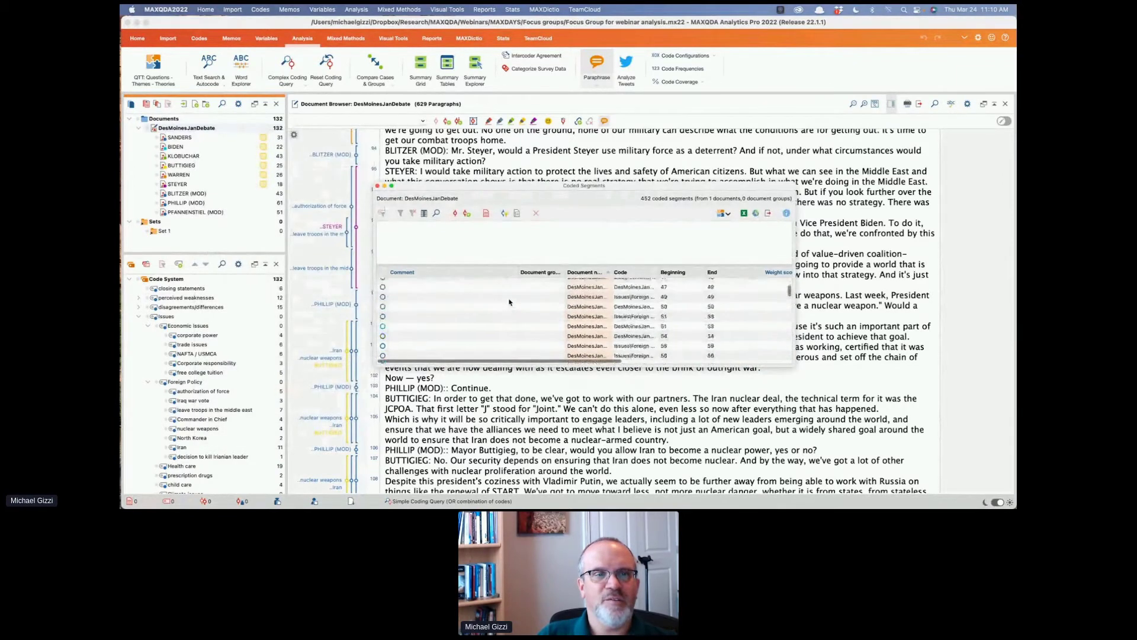
scroll(509, 302, right, 3)
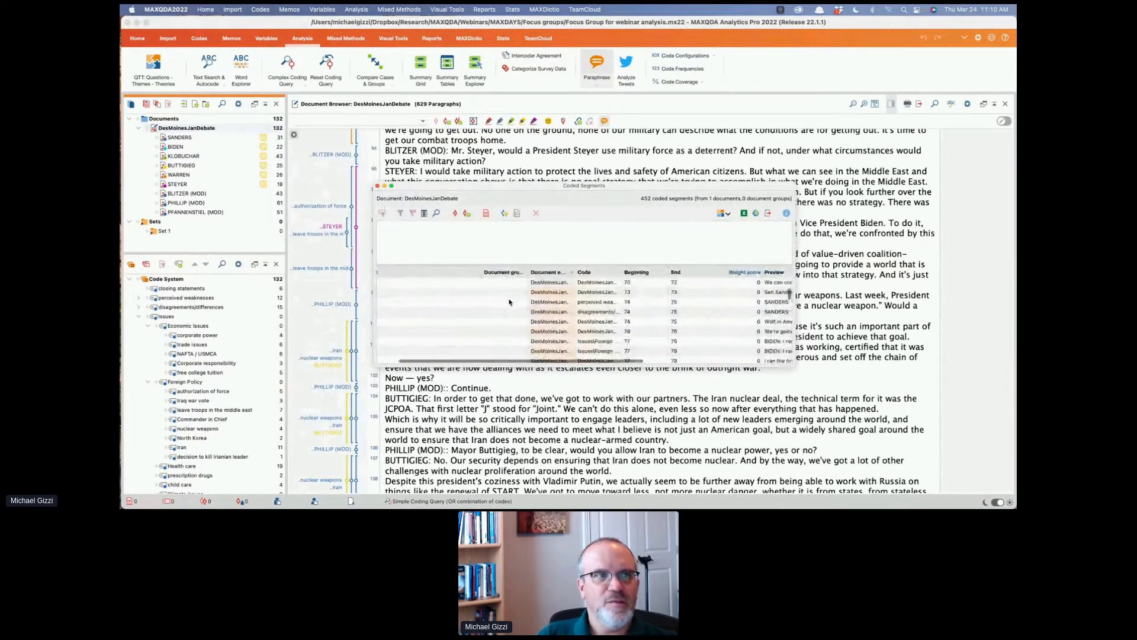
click(537, 331)
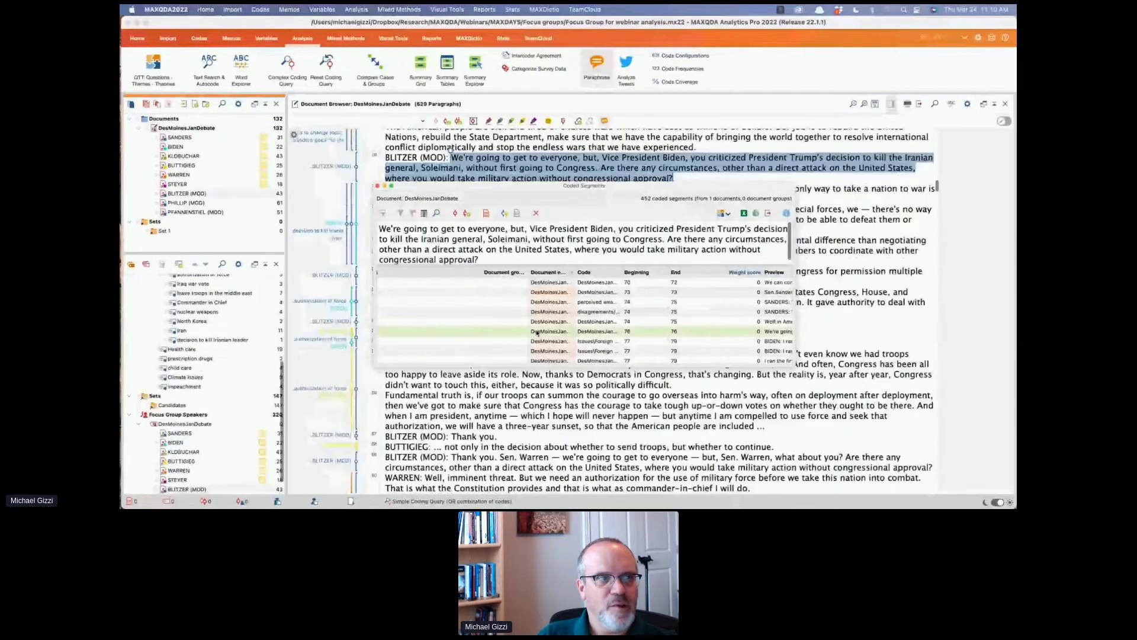
key(Down)
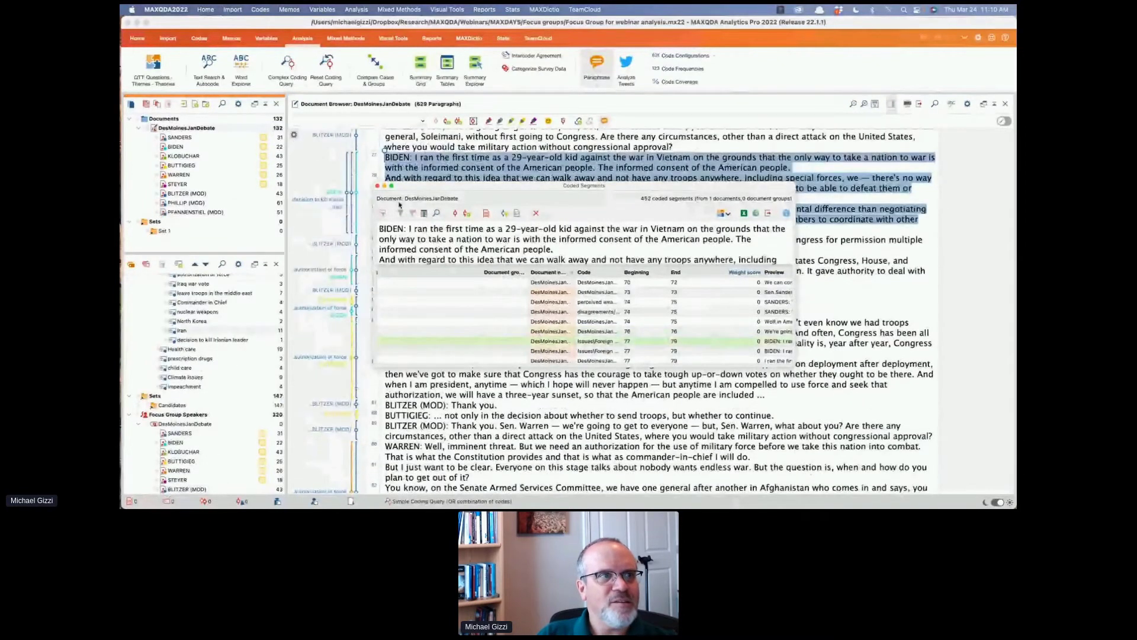
click(377, 185)
Examine the Focus Group Speakers overview of DesMoinesJanDebate, enlarged to list every speaker, and close it
right_click(208, 129)
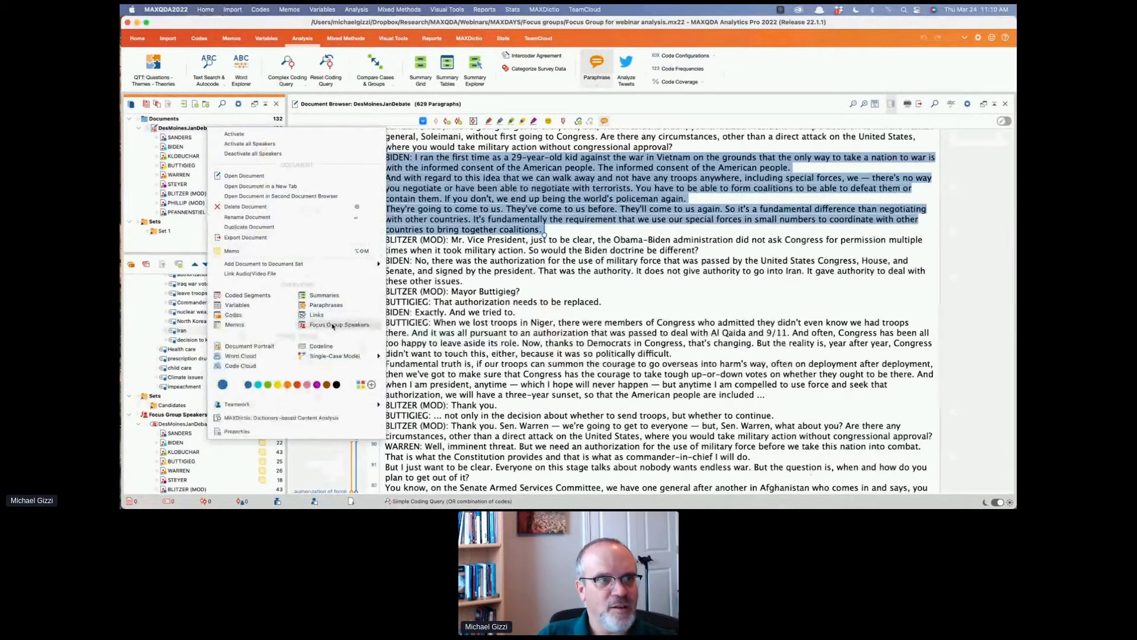
click(332, 325)
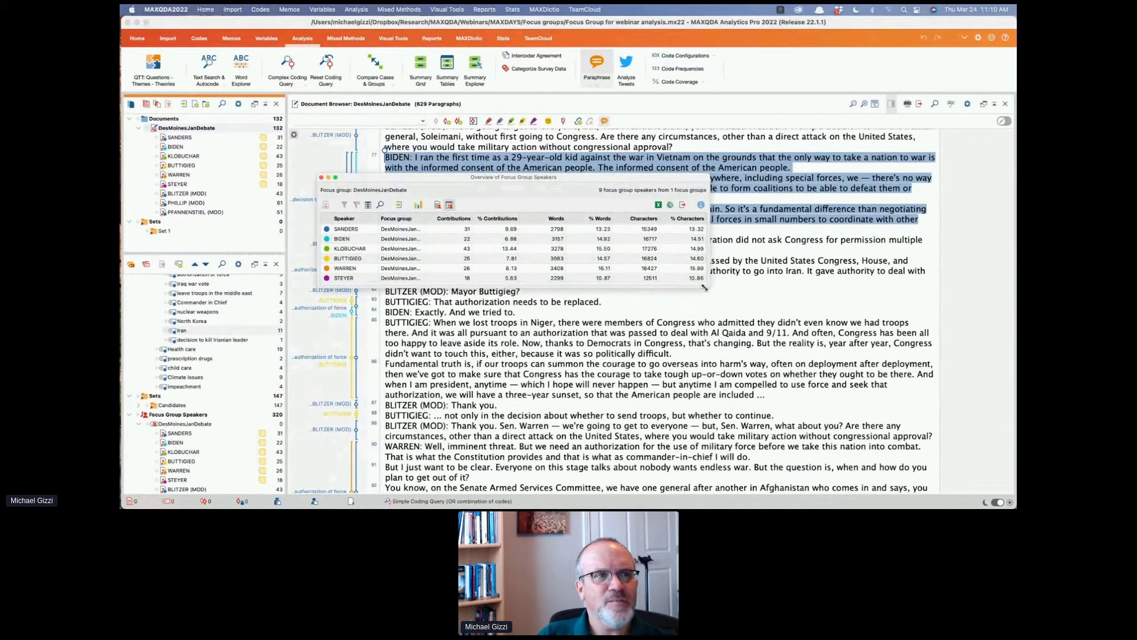
drag(705, 288, 711, 318)
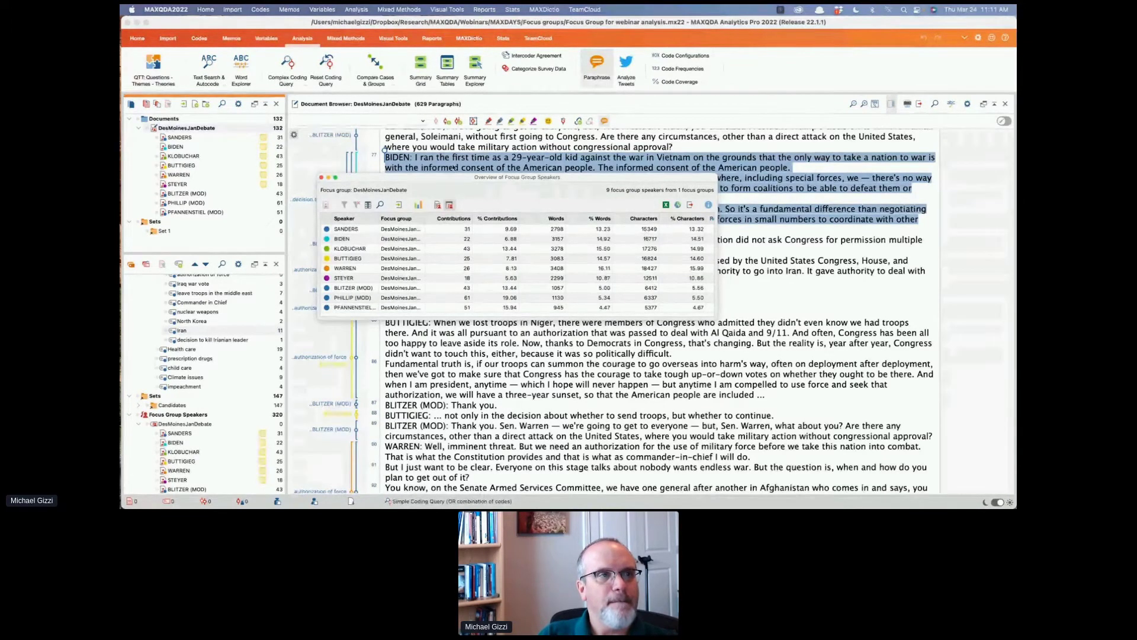
click(321, 178)
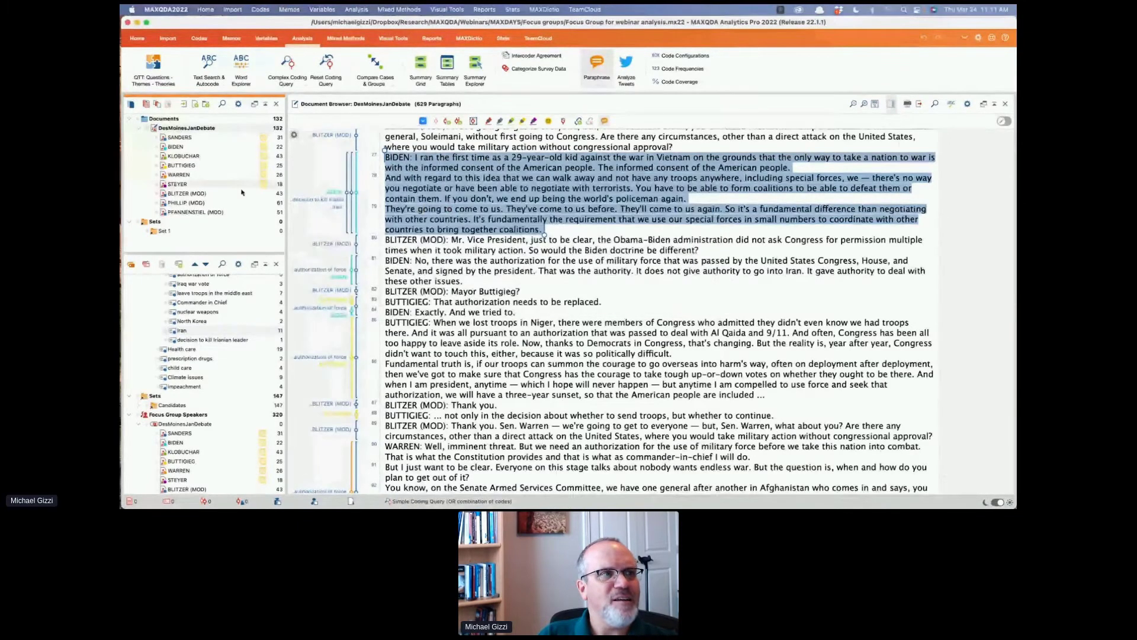
Activate the six candidates SANDERS, BIDEN, KLOBUCHAR, BUTTIGIEG, WARREN and STEYER under DesMoinesJanDebate, leaving out the moderators
click(163, 138)
click(163, 147)
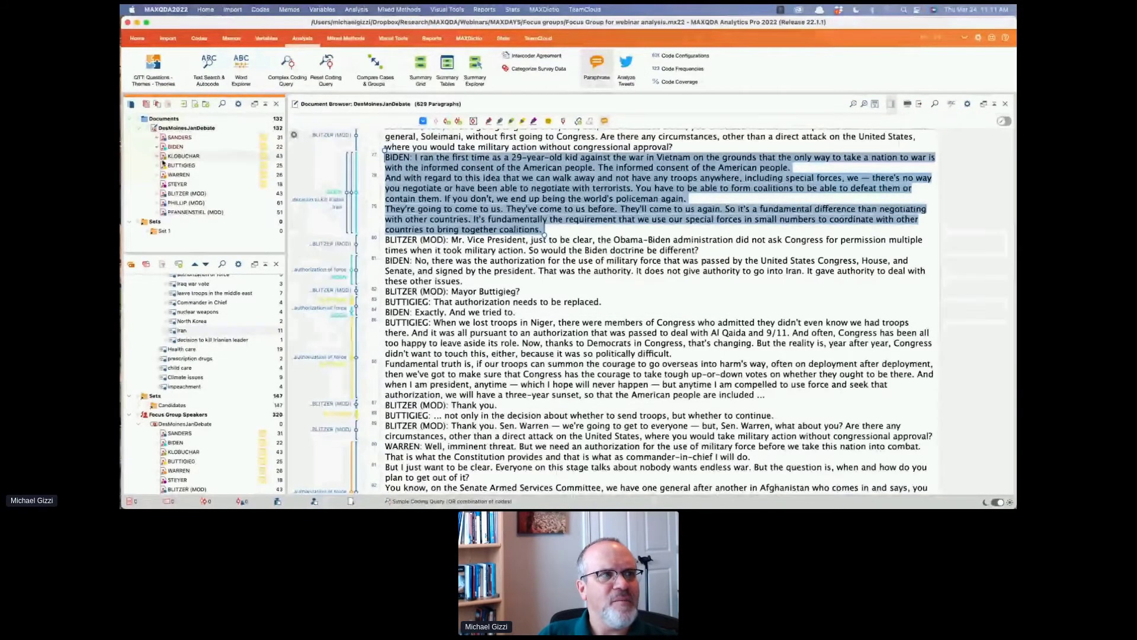
click(163, 156)
click(163, 166)
click(163, 175)
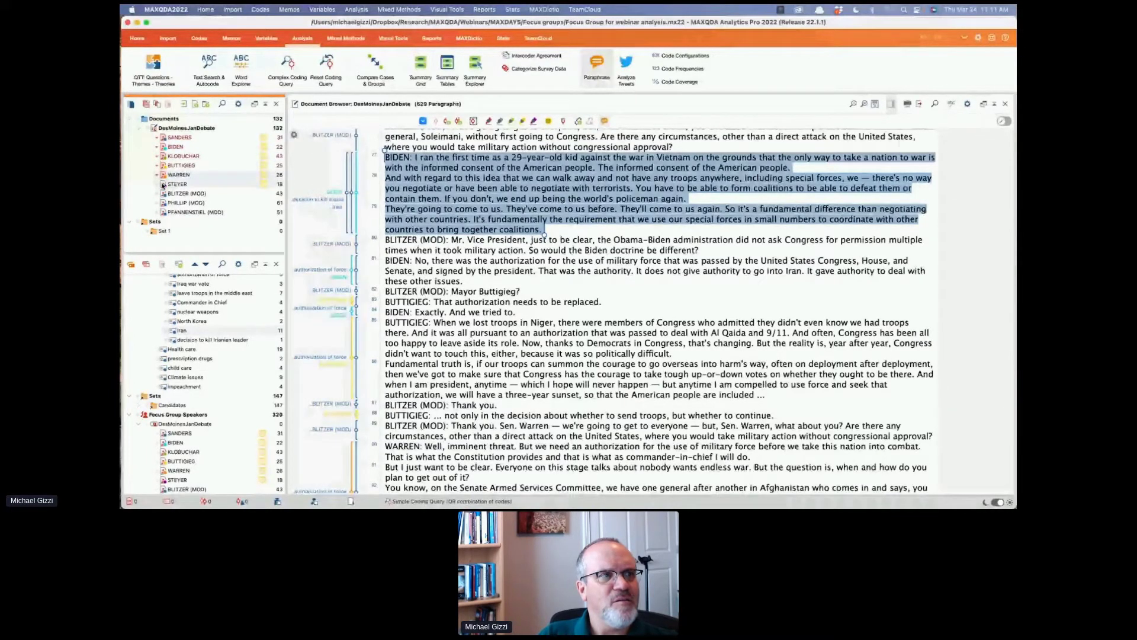
click(164, 185)
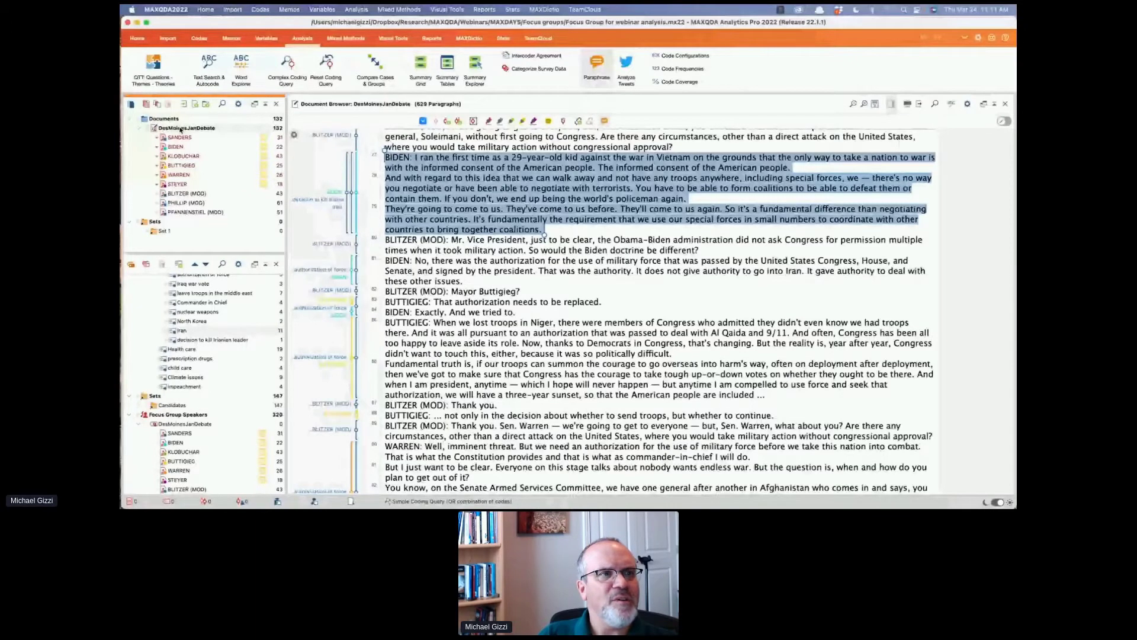
Open the Focus Group Speakers overview of DesMoinesJanDebate, restrict it to activated speakers, and widen it to show the variable columns
right_click(181, 130)
mouse_move(306, 358)
click(312, 326)
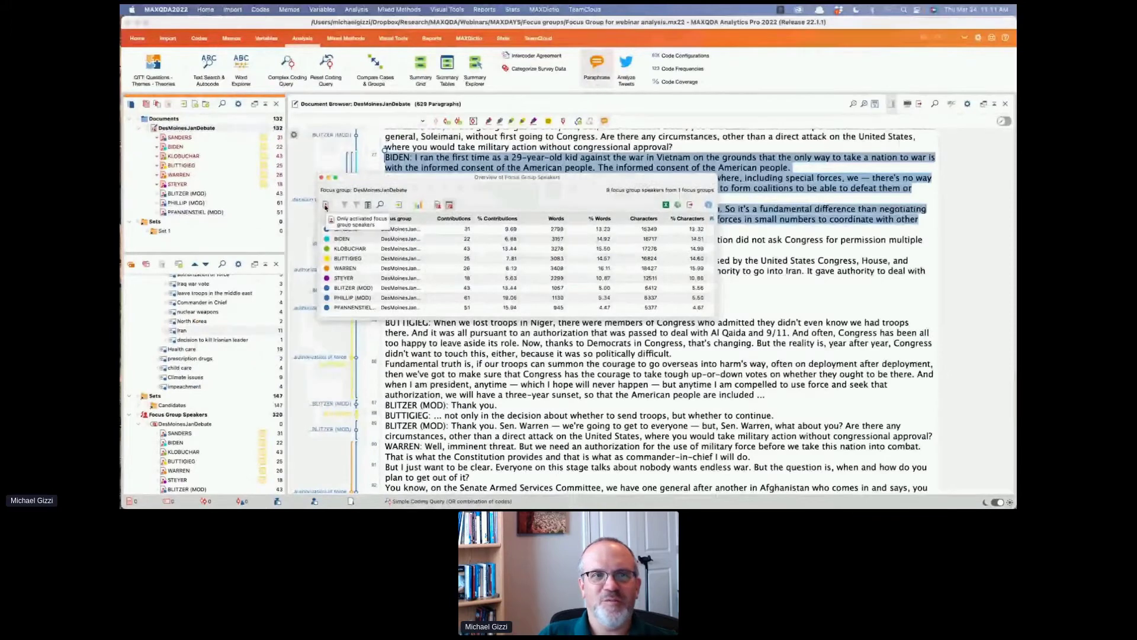
click(325, 206)
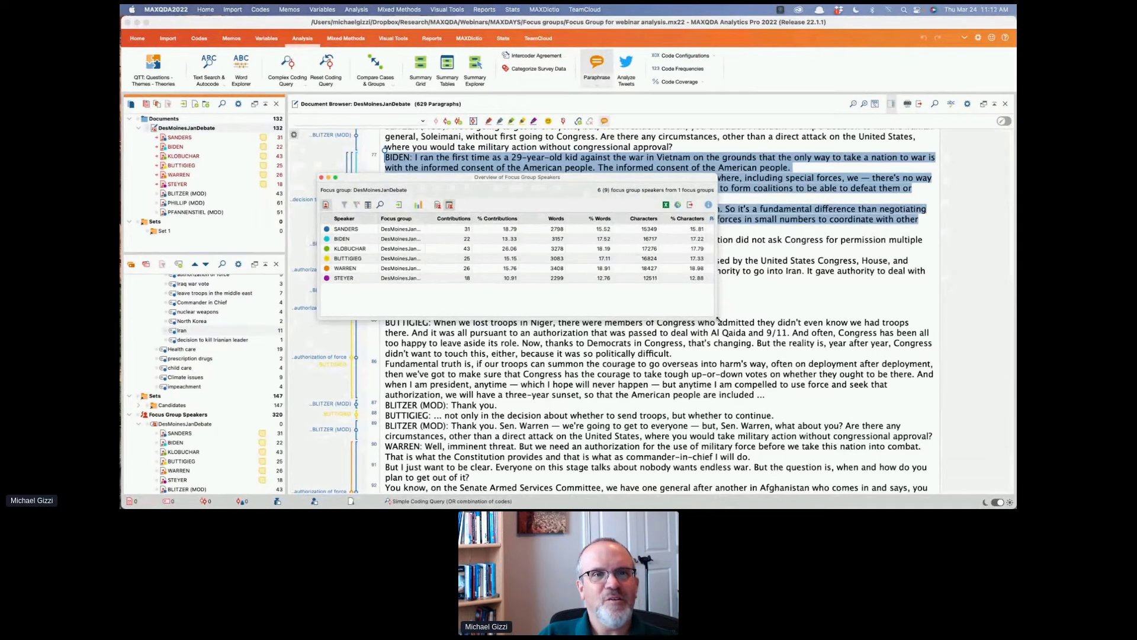
drag(717, 320, 713, 293)
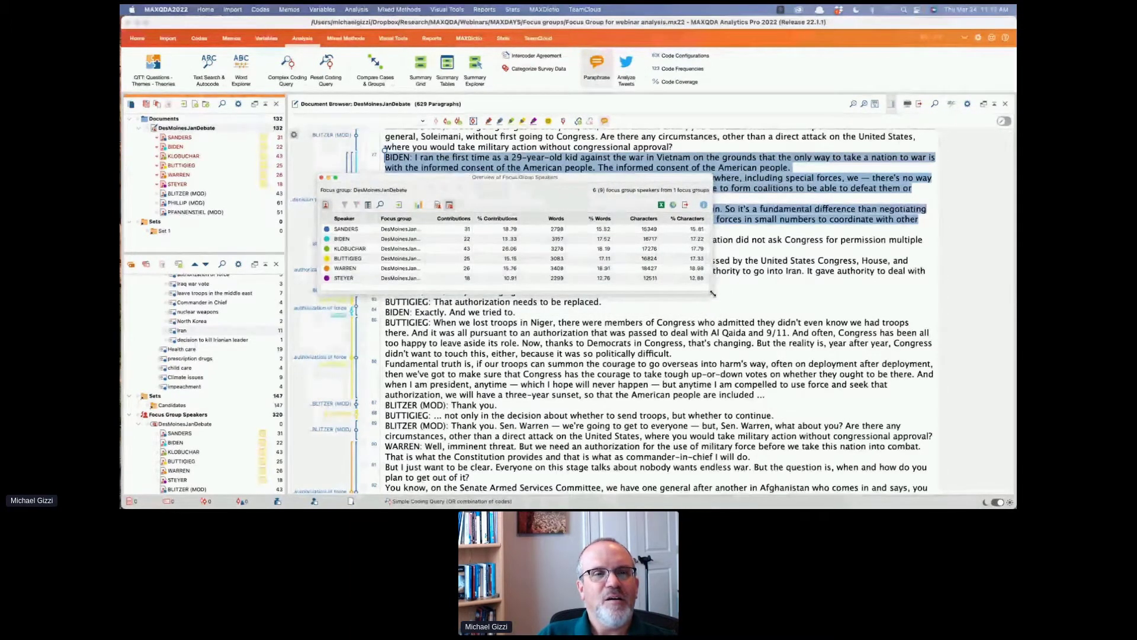
drag(713, 293, 849, 290)
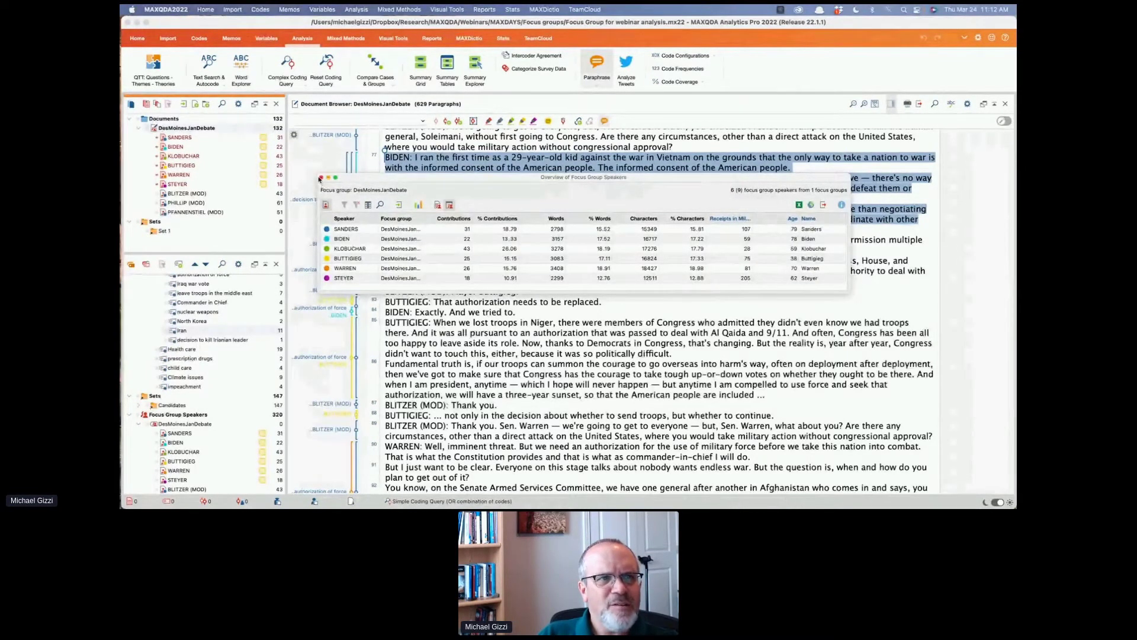
Move the speakers overview lower and add a Text variable named dummy to the list of speaker variables
drag(462, 180, 448, 347)
click(266, 39)
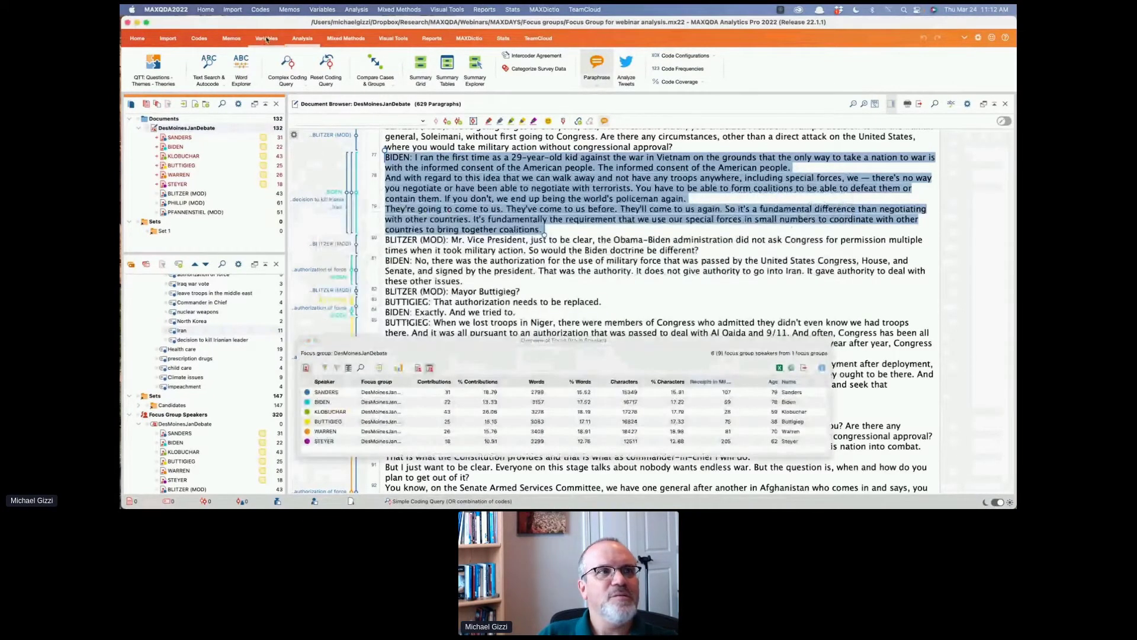
click(266, 39)
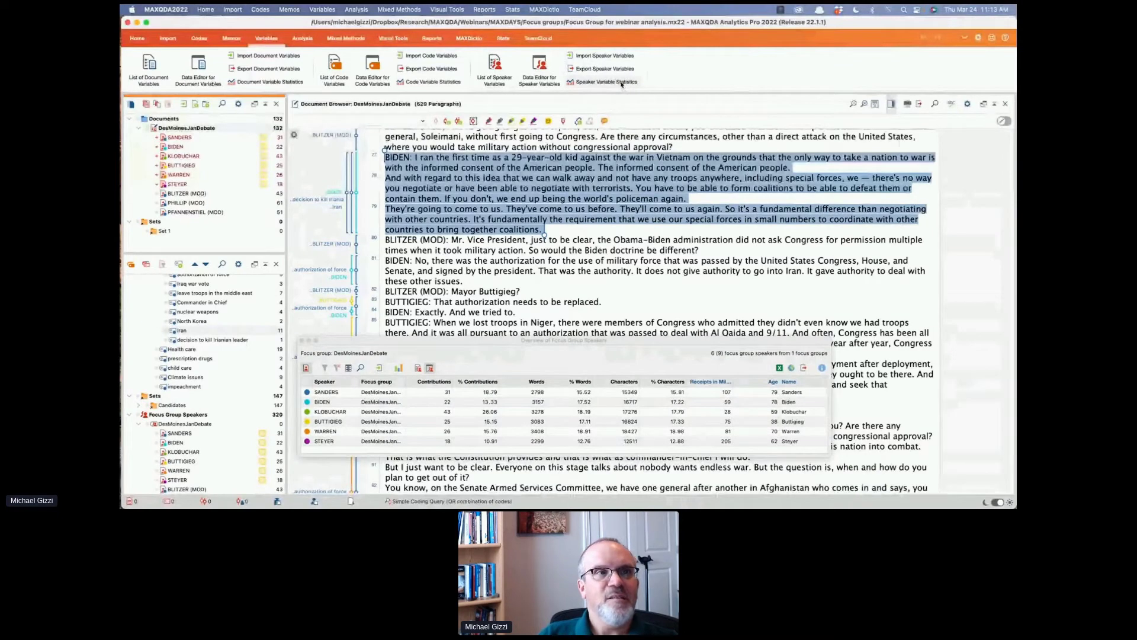
click(495, 67)
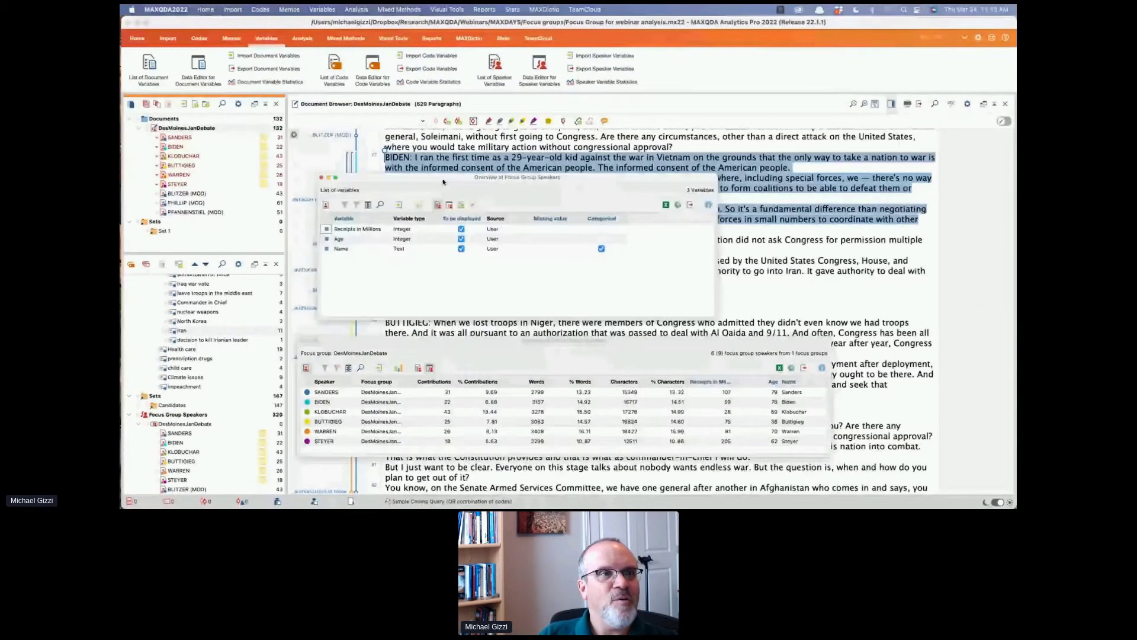
click(461, 206)
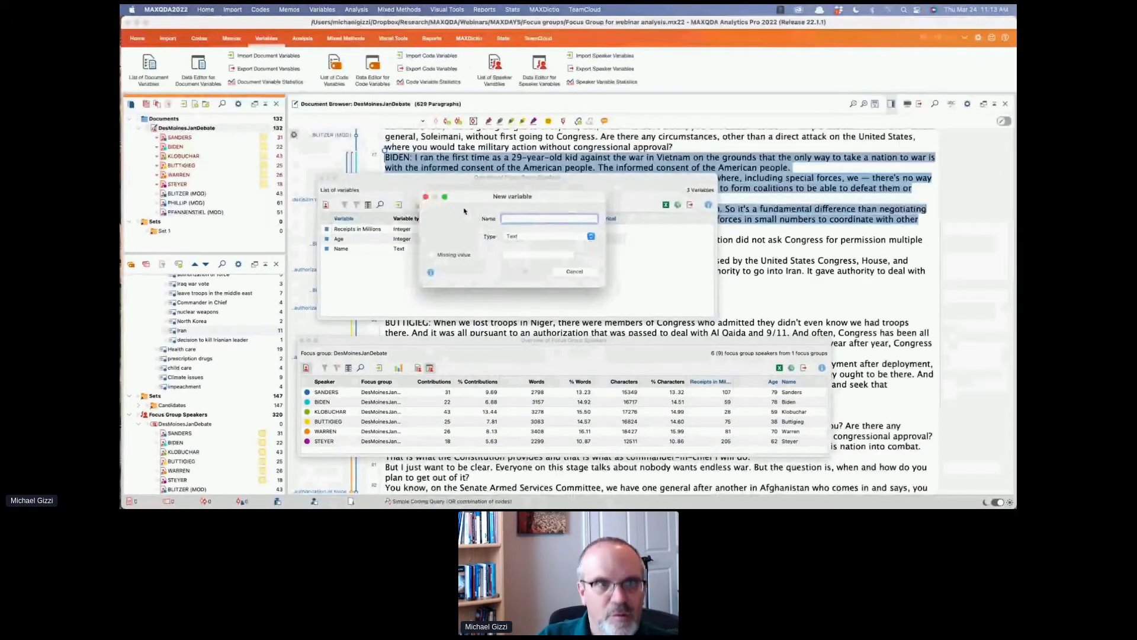
text(dummy)
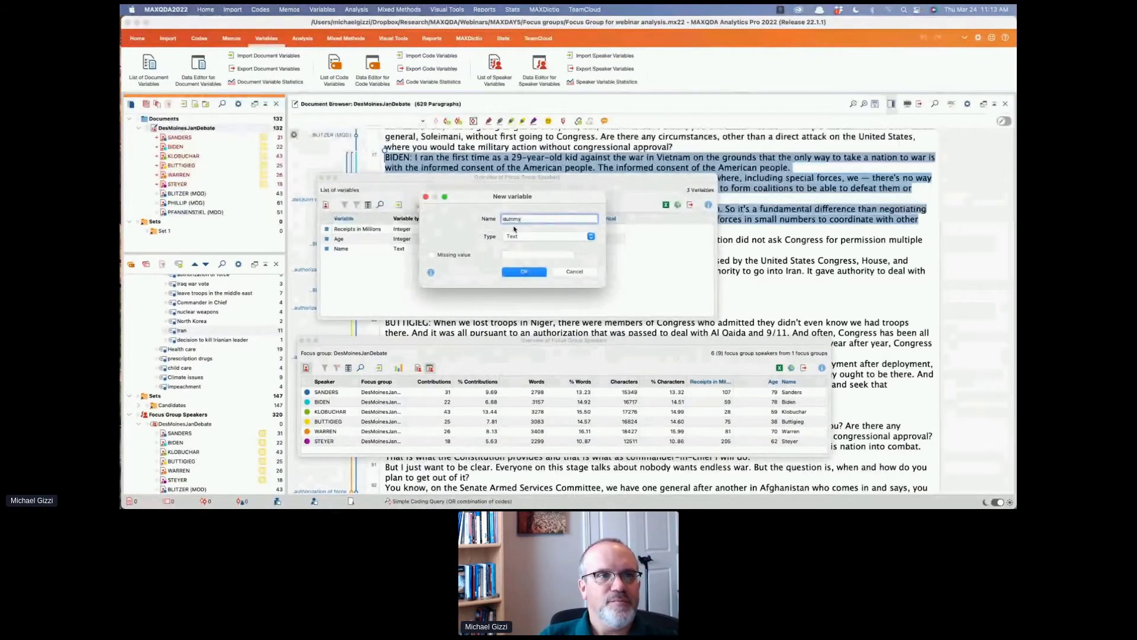
click(524, 273)
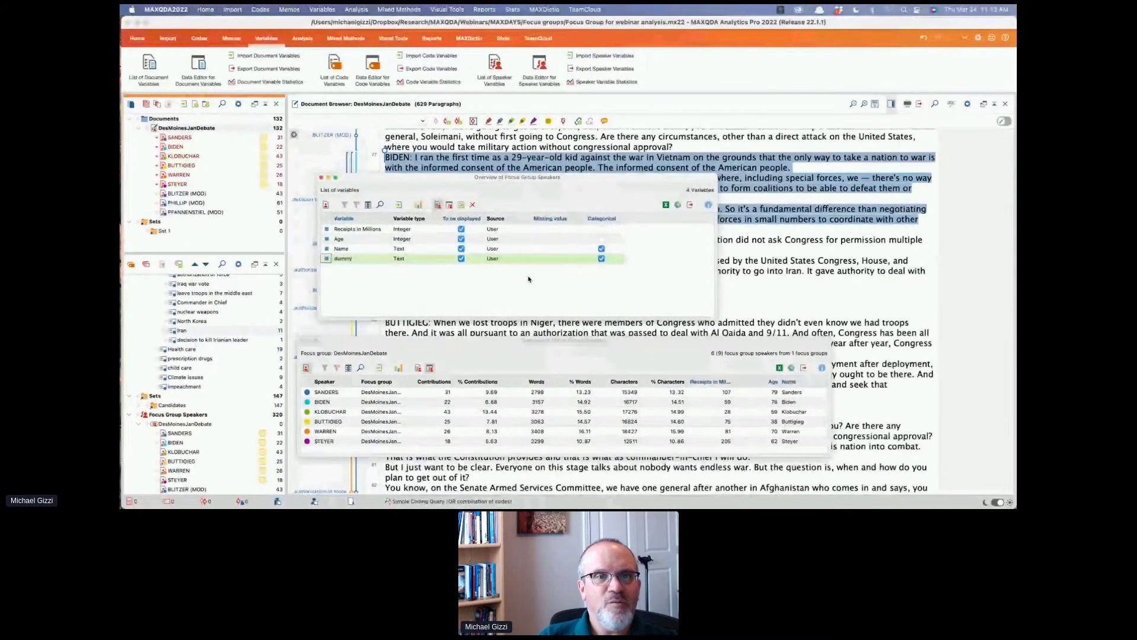
Shift the filtered speakers overview slightly aside and open the data editor for speaker variables
click(544, 349)
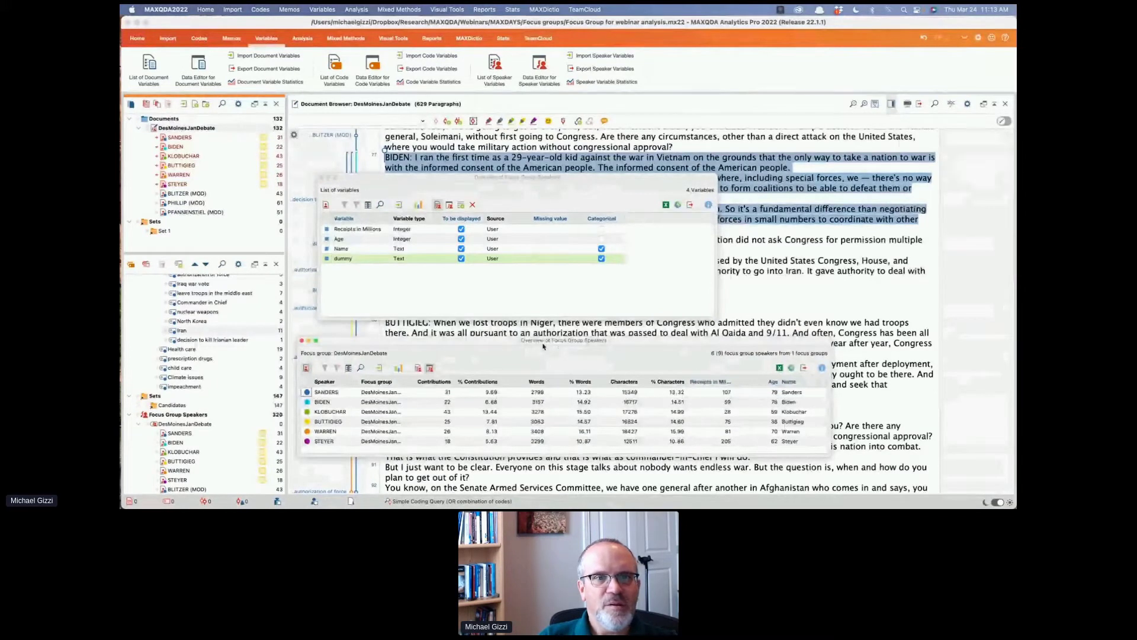
drag(531, 341, 568, 342)
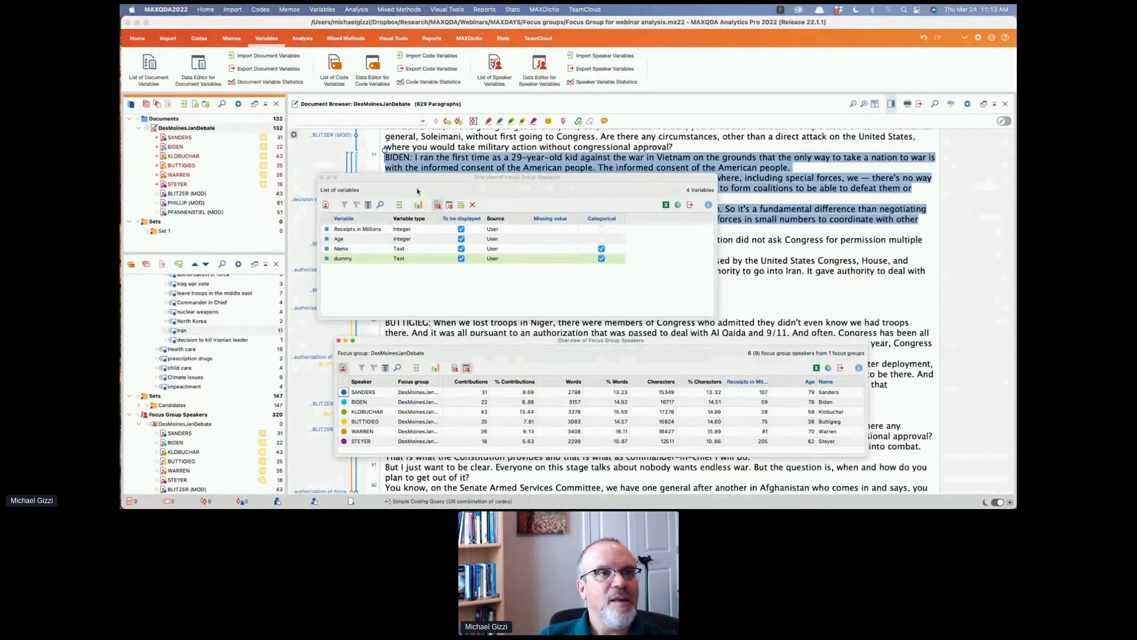
click(539, 65)
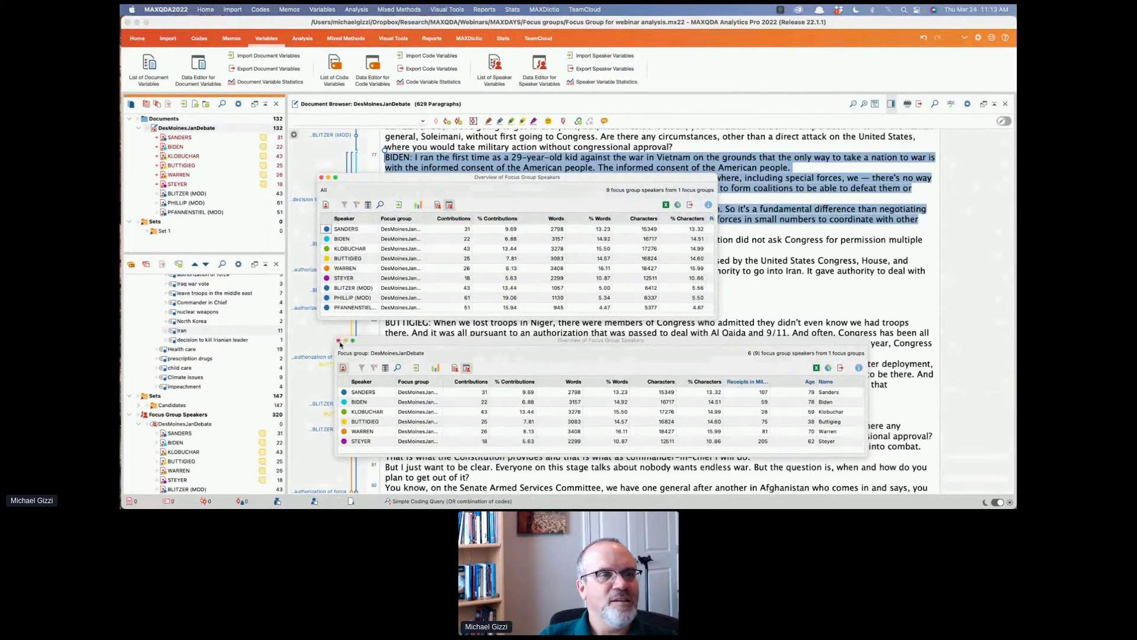
Close the filtered speakers overview, widen the remaining one to check the dummy cells for Buttigieg and Warren, and close it
click(339, 341)
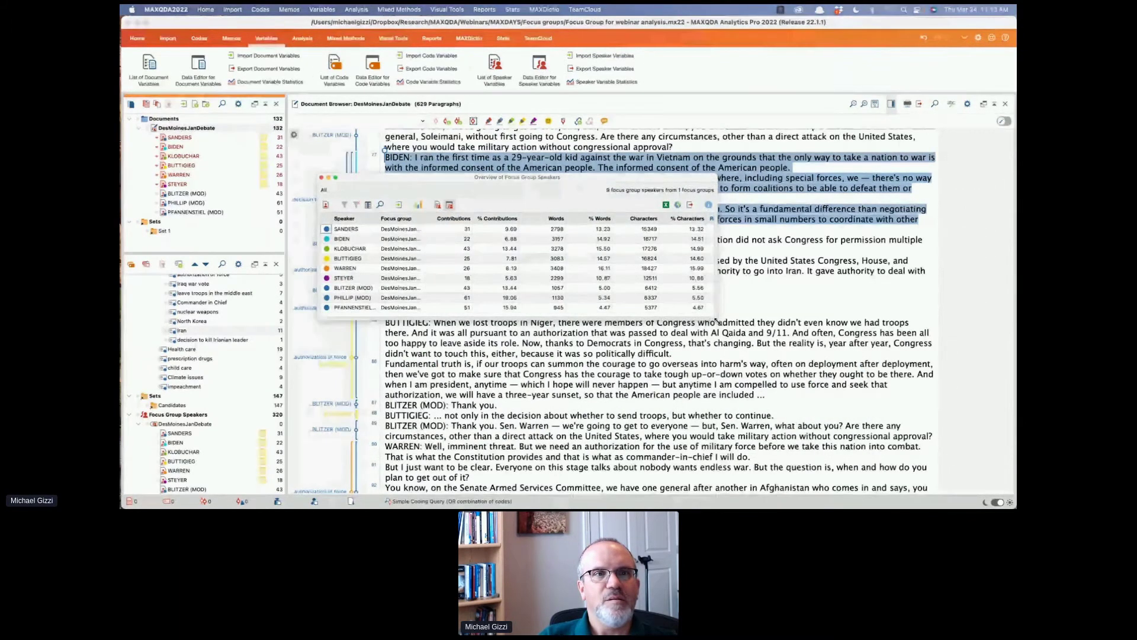
drag(716, 321, 841, 303)
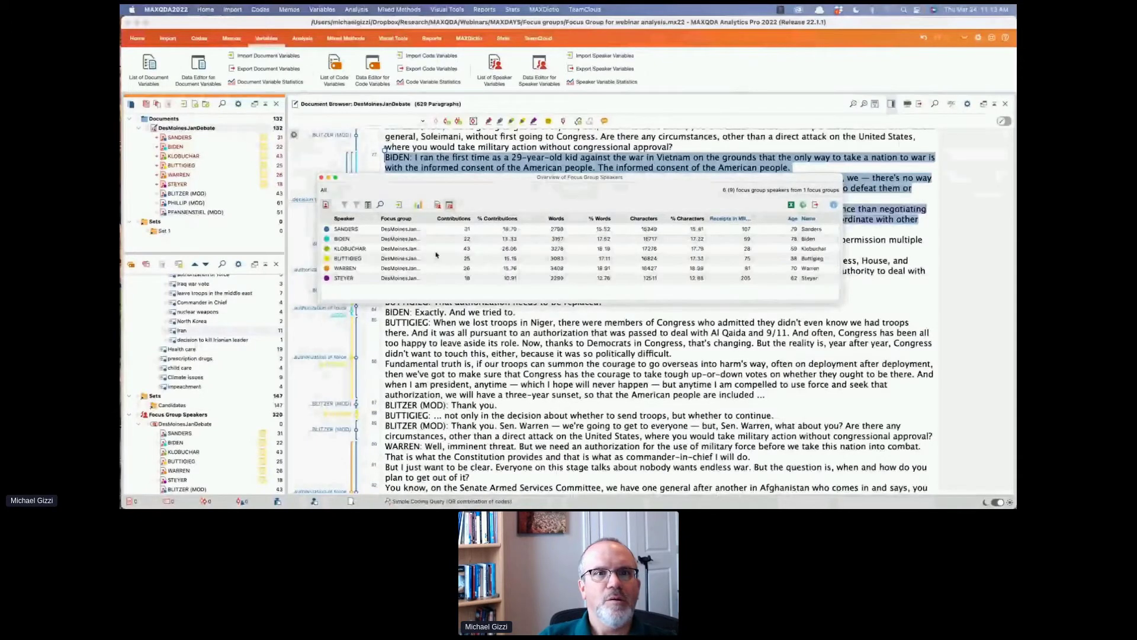
scroll(616, 268, right, 3)
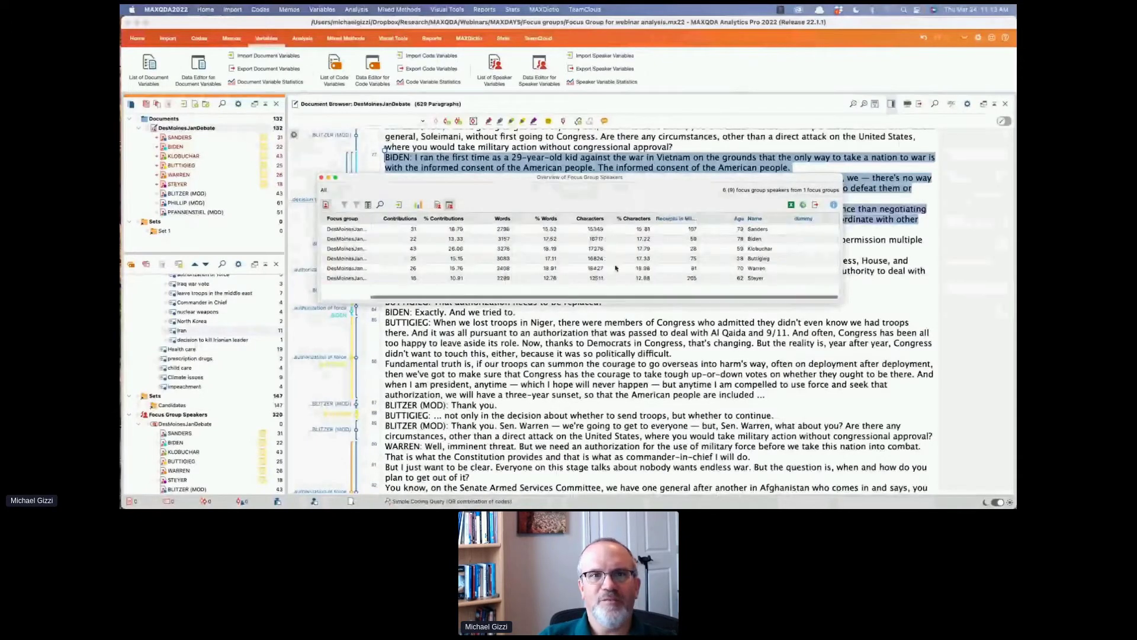
click(806, 260)
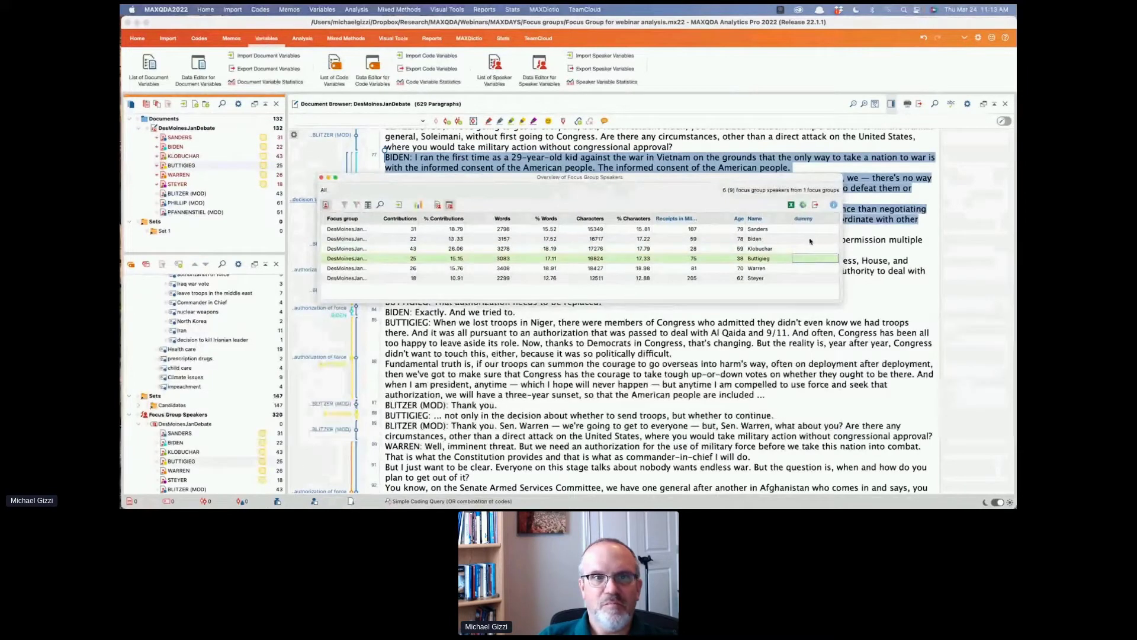
click(805, 268)
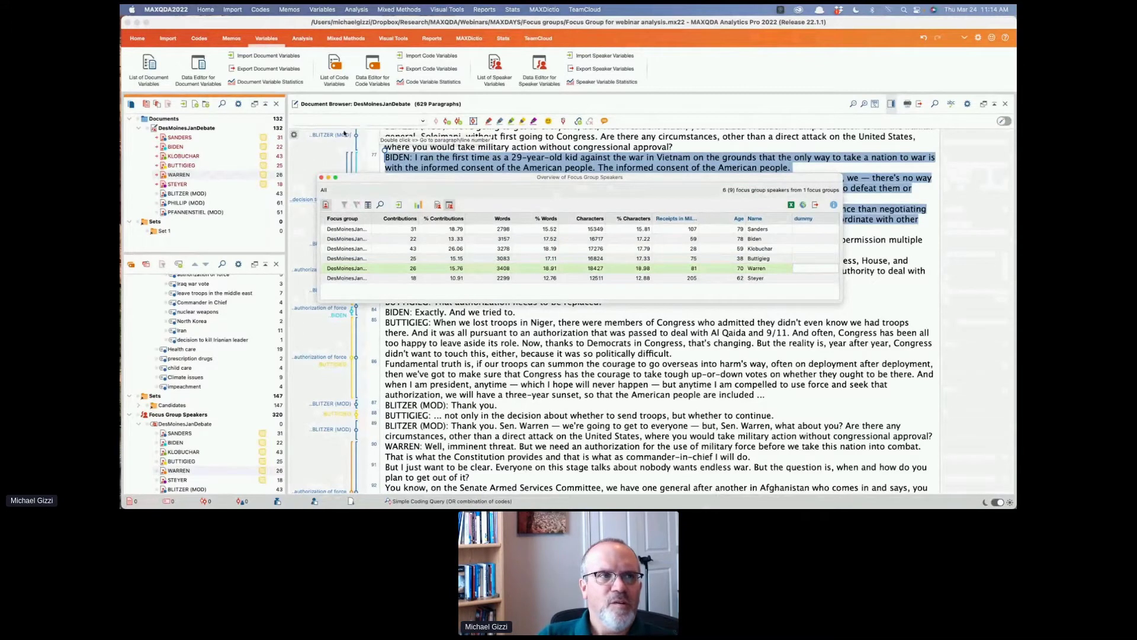
click(322, 178)
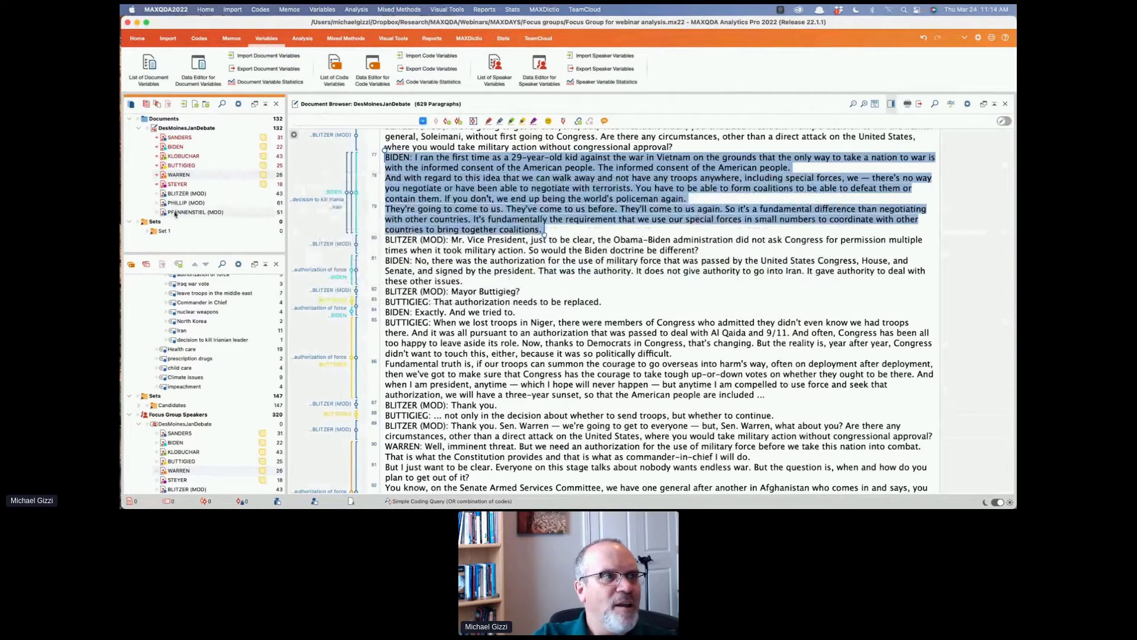
Reopen the Focus Group Speakers overview of DesMoinesJanDebate and examine the speaker variable columns for candidates and moderators
right_click(186, 128)
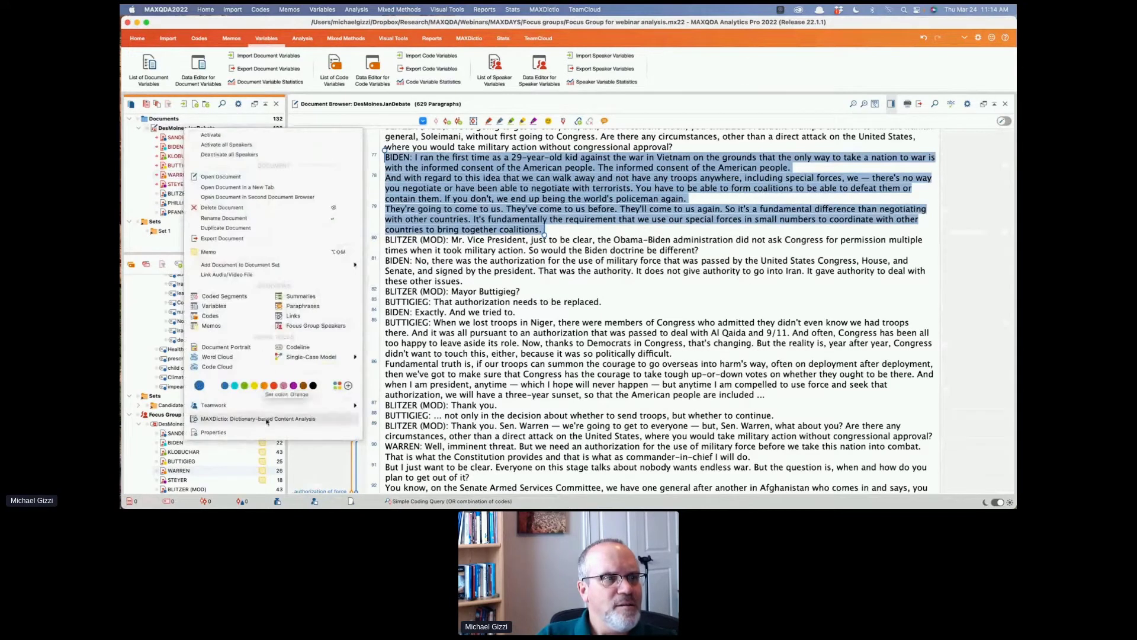
click(301, 327)
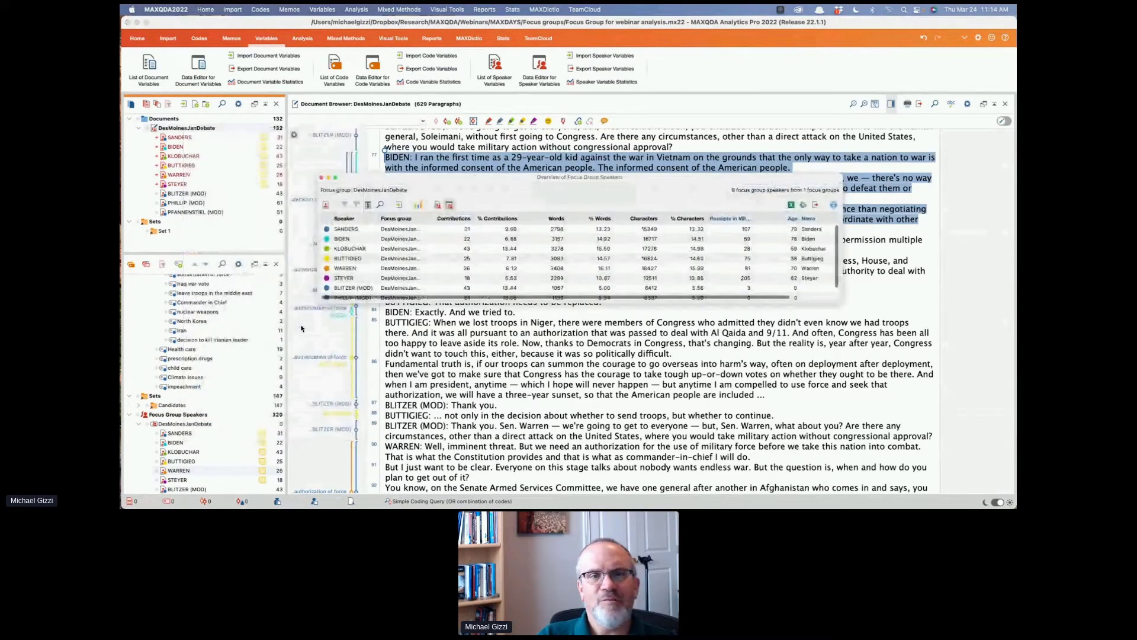
scroll(809, 245, right, 2)
scroll(809, 245, down, 1)
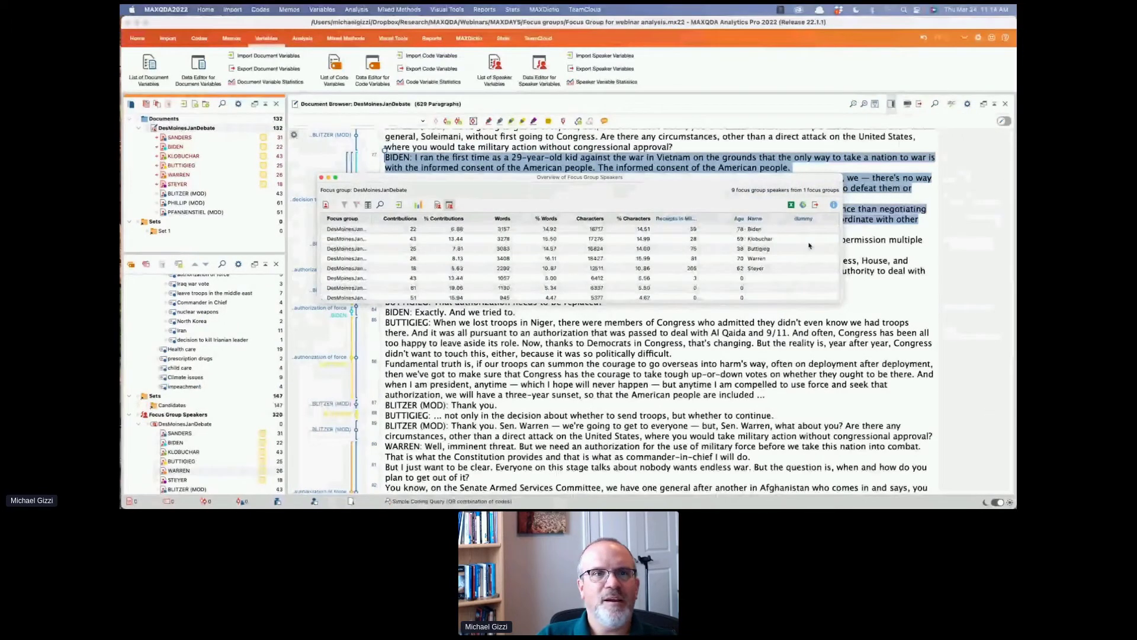
scroll(787, 266, left, 2)
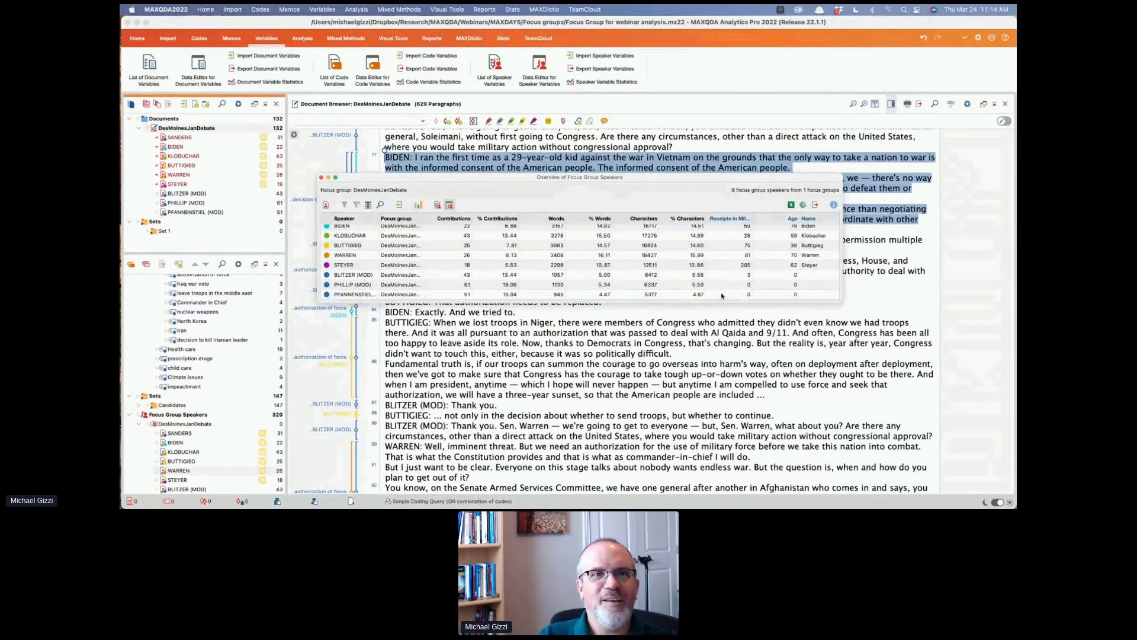
Try to set Receipts in Millions to 0 for BLITZER (MOD), and close the speakers overview
double_click(744, 276)
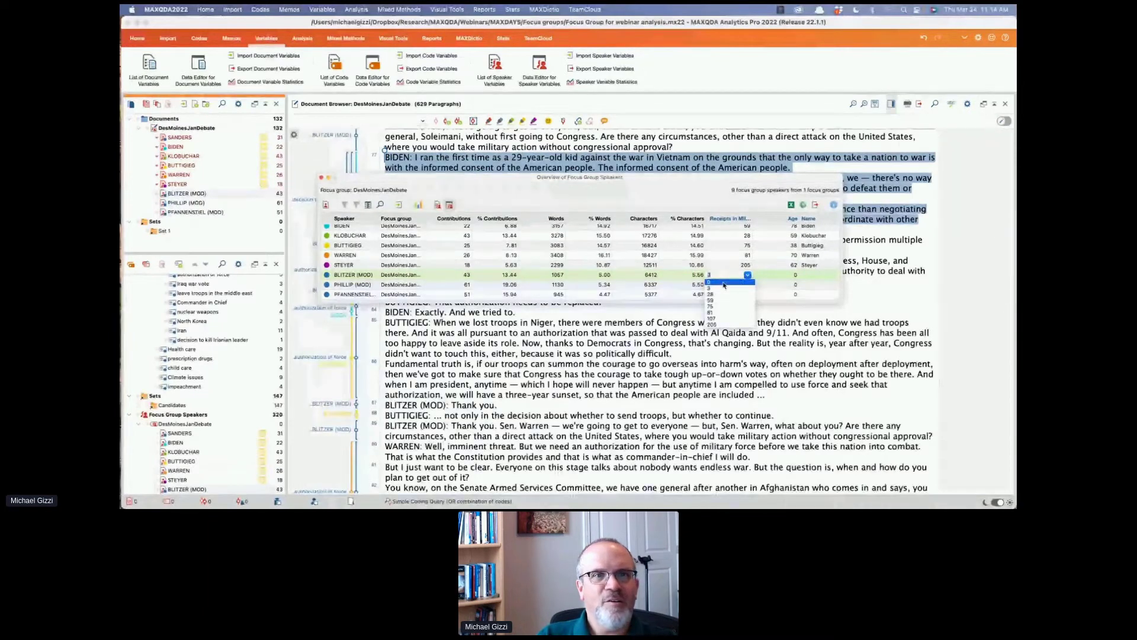
click(723, 284)
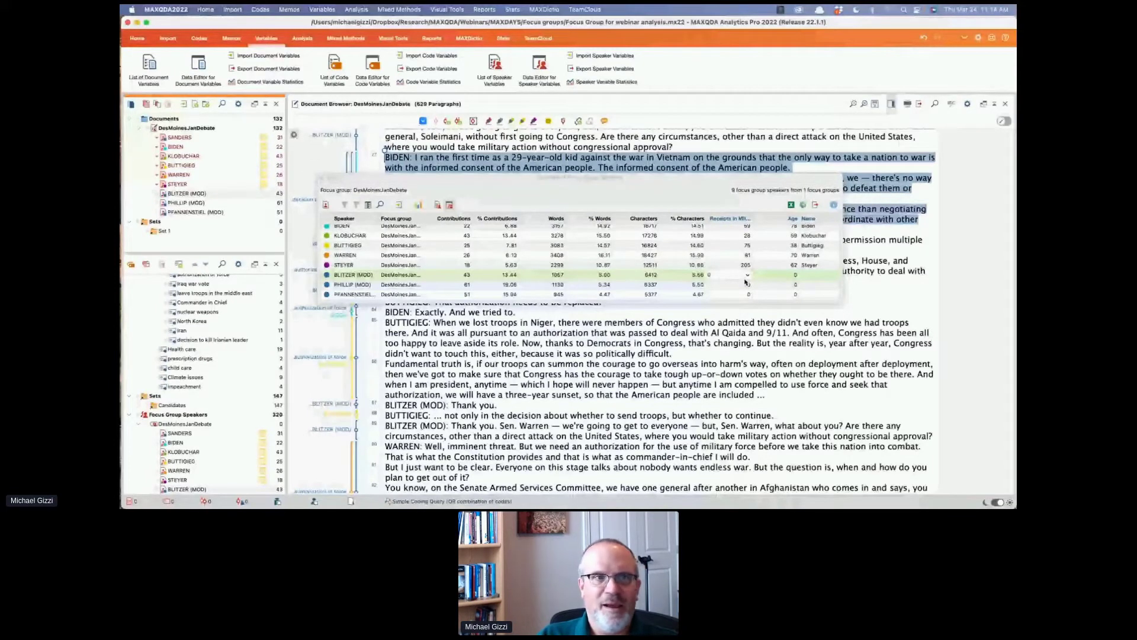
scroll(746, 282, up, 2)
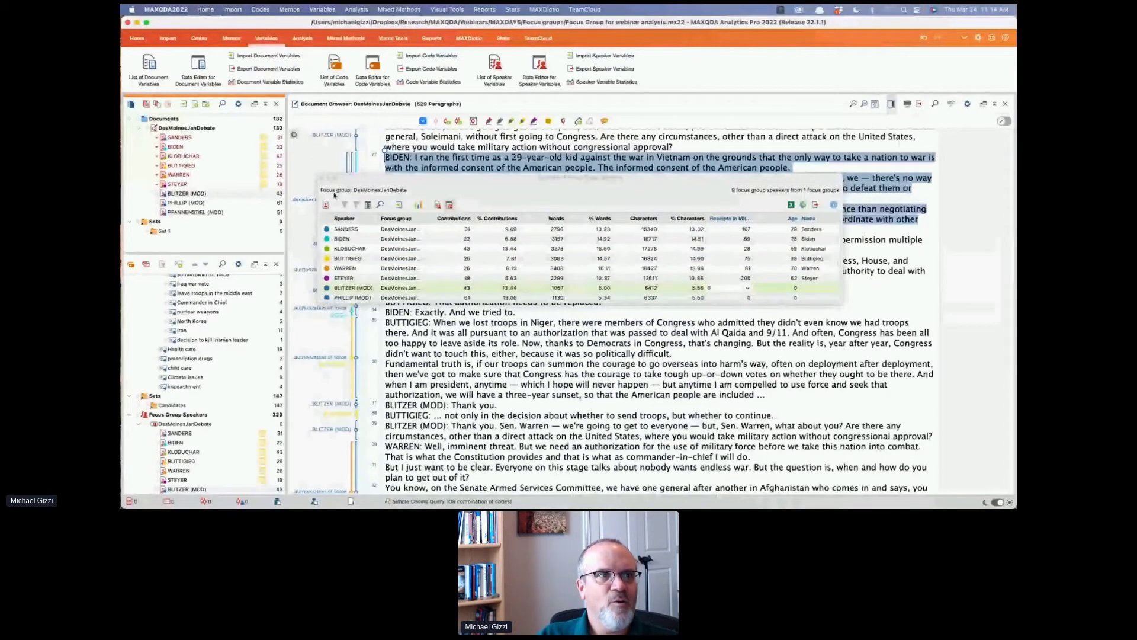
click(320, 178)
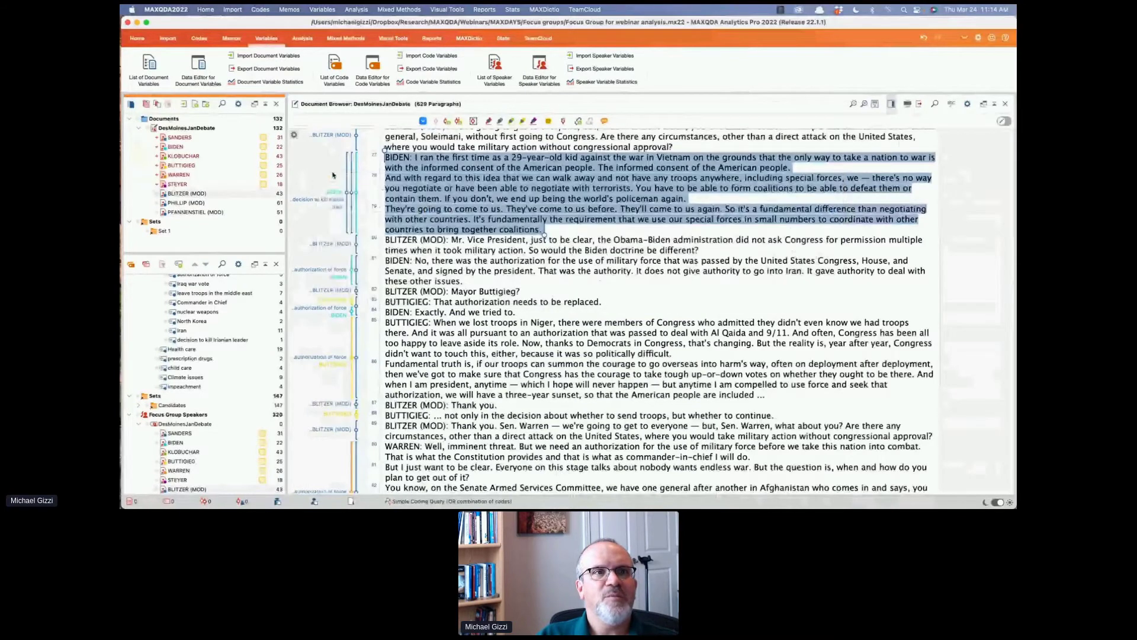
Generate Speaker Variable Statistics with Receipts in Millions as the only selected variable
click(605, 82)
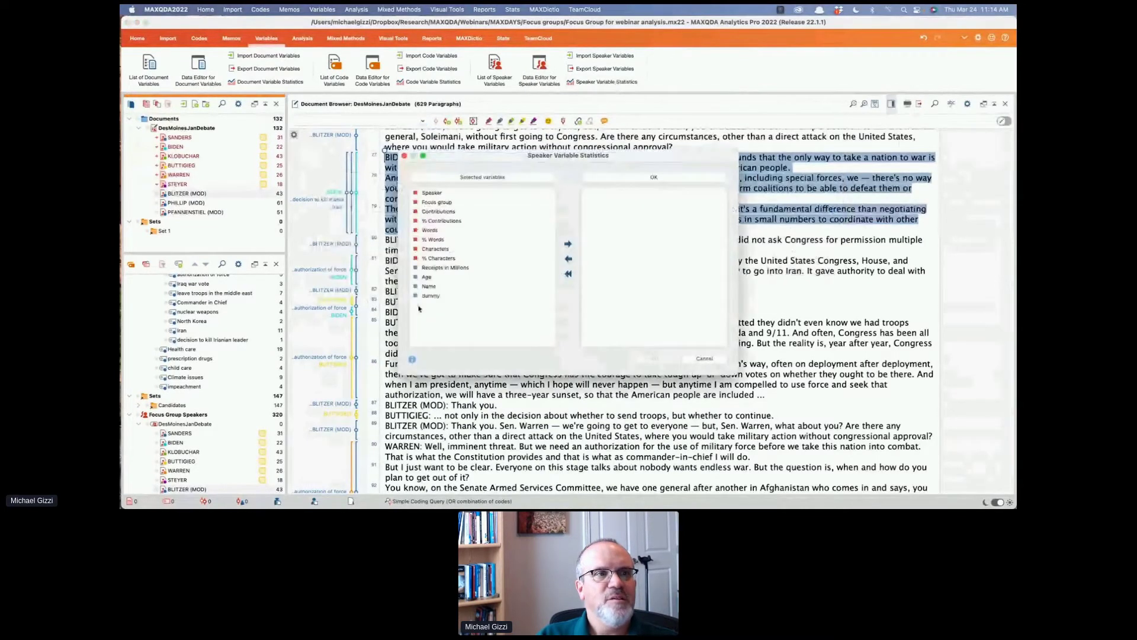
click(461, 277)
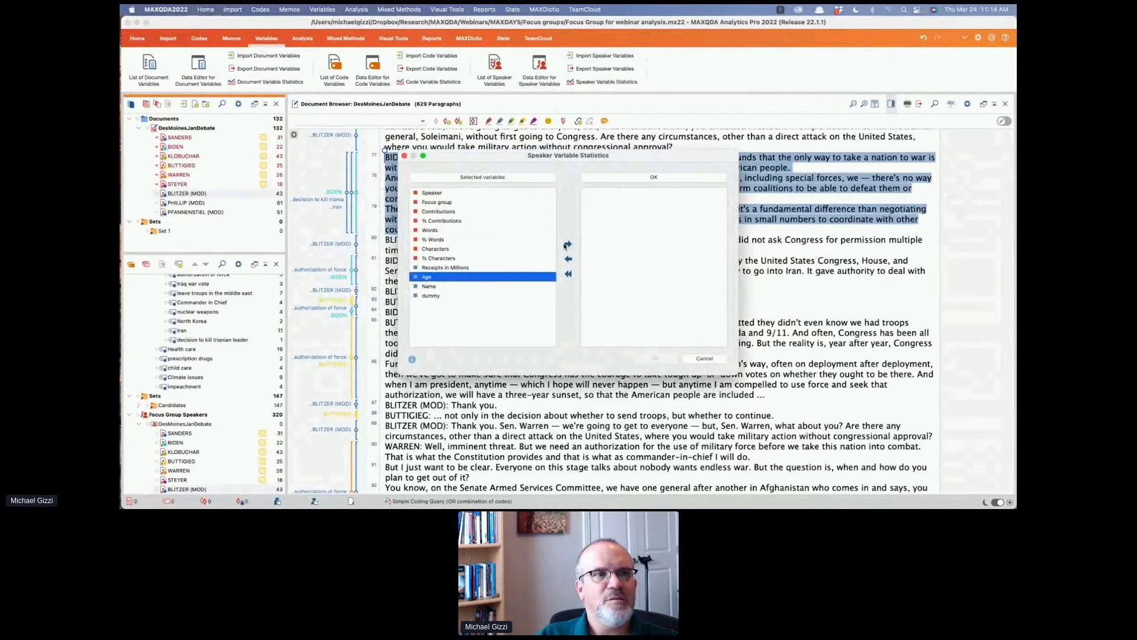
click(461, 267)
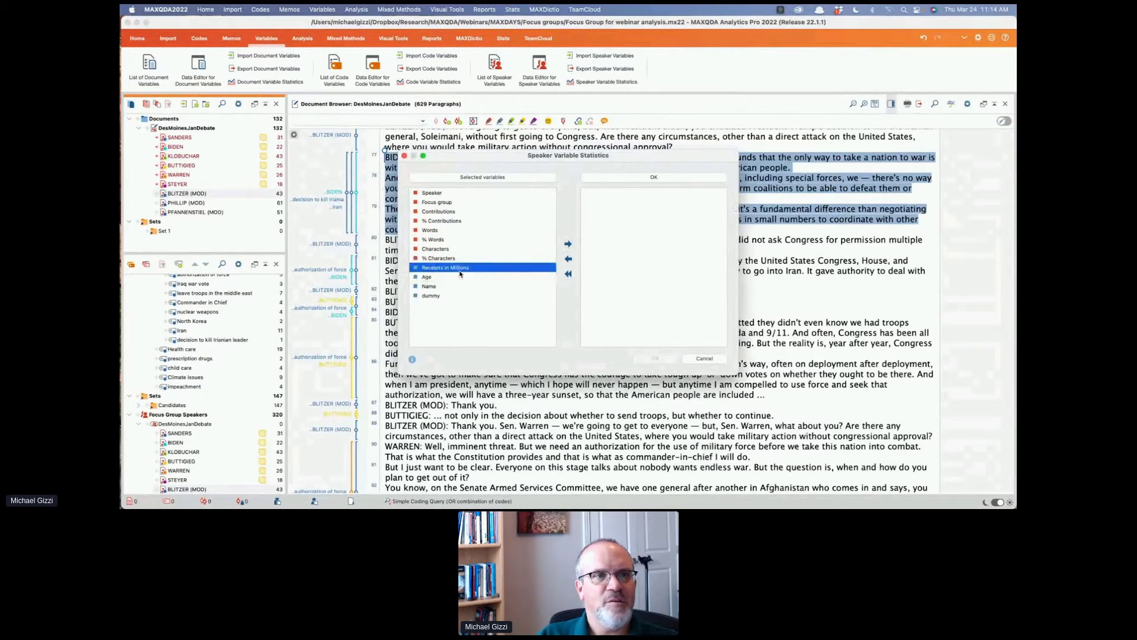
click(567, 244)
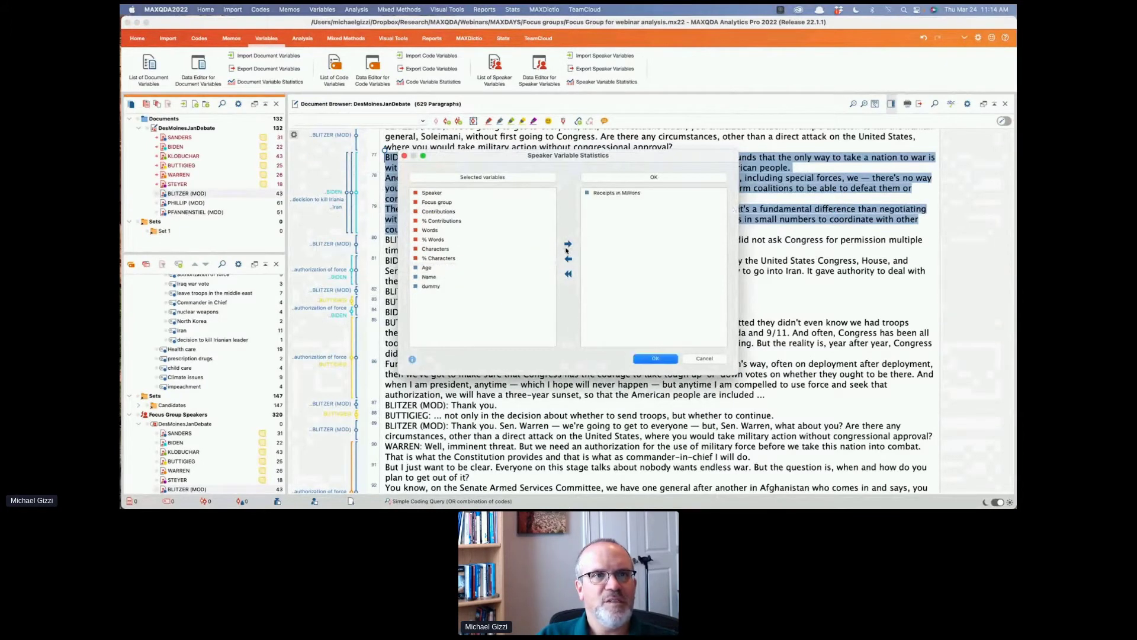
click(653, 359)
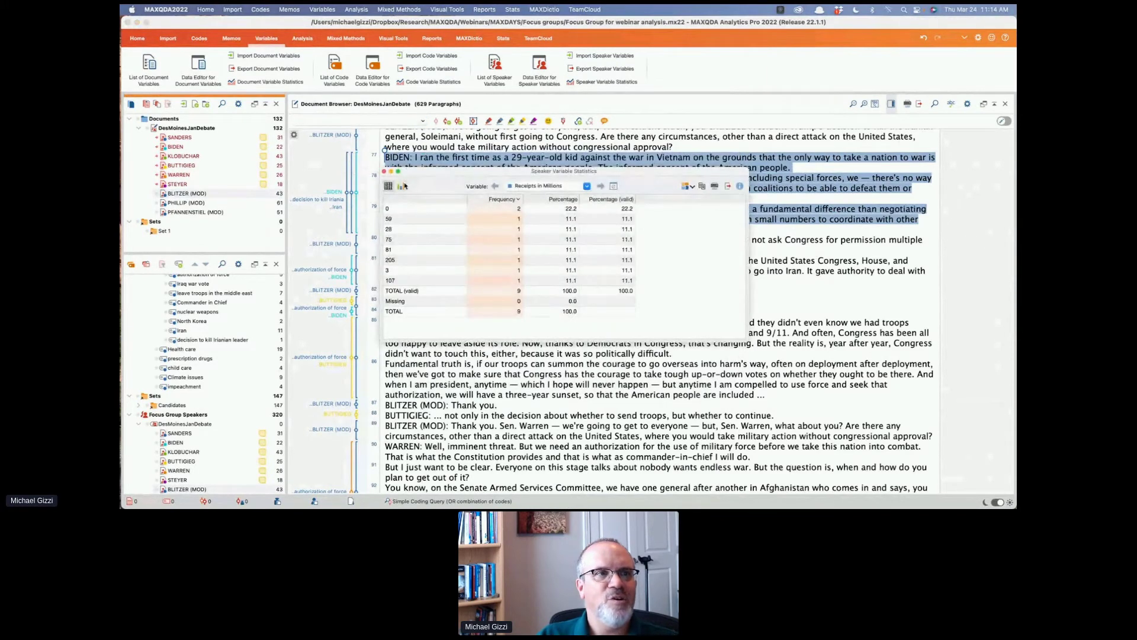
Display the Receipts in Millions frequencies as a vertical and a horizontal bar chart, and close the statistics
click(403, 186)
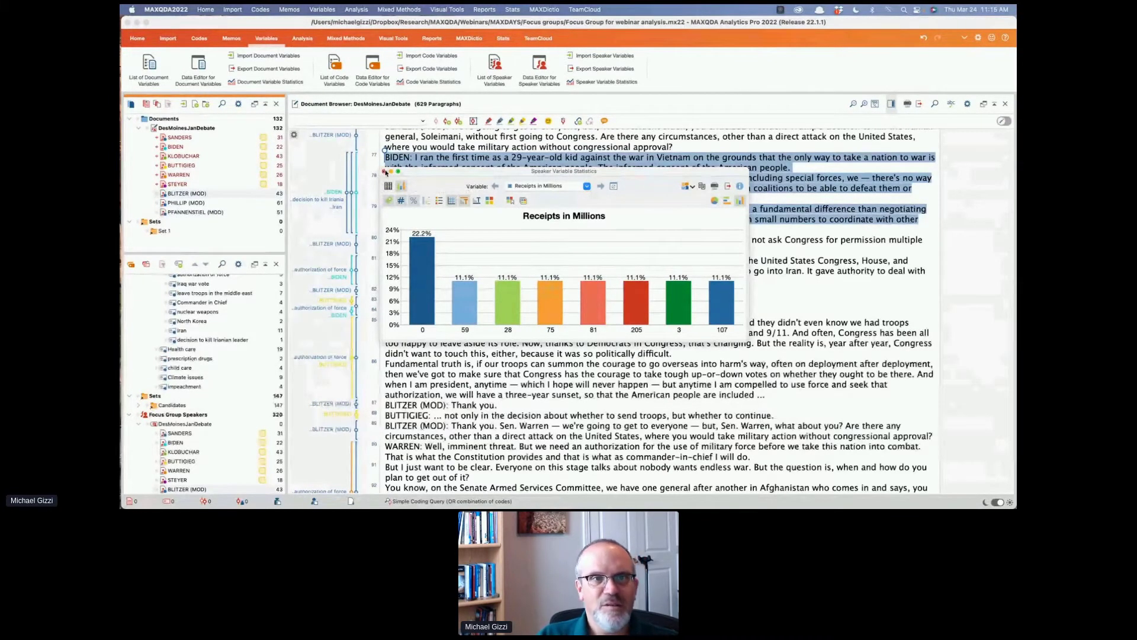
click(725, 202)
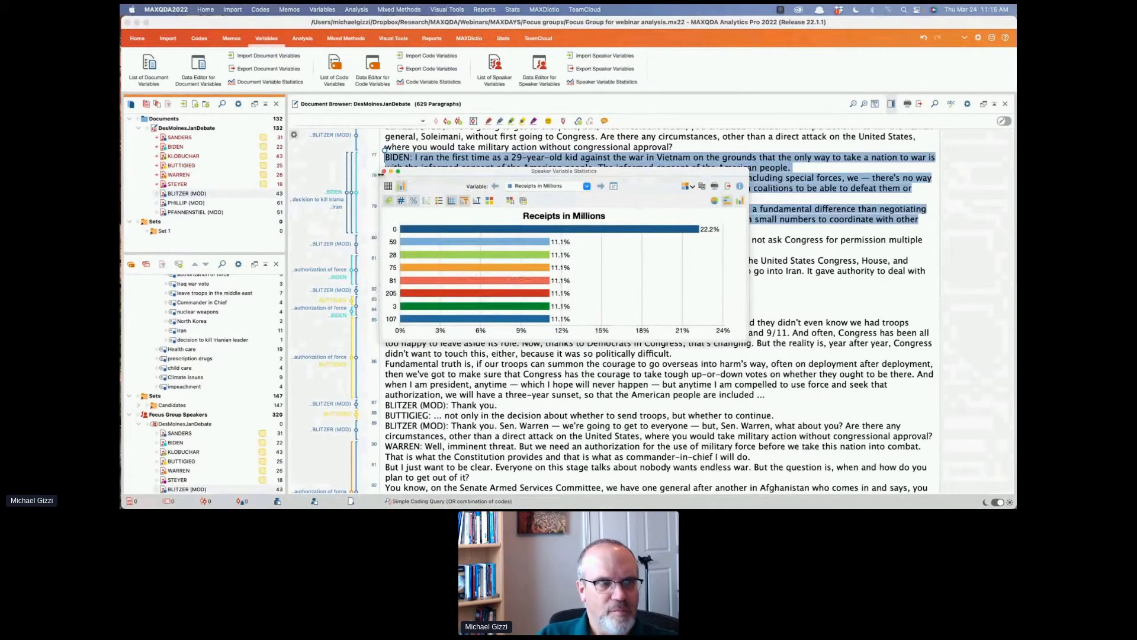
click(384, 171)
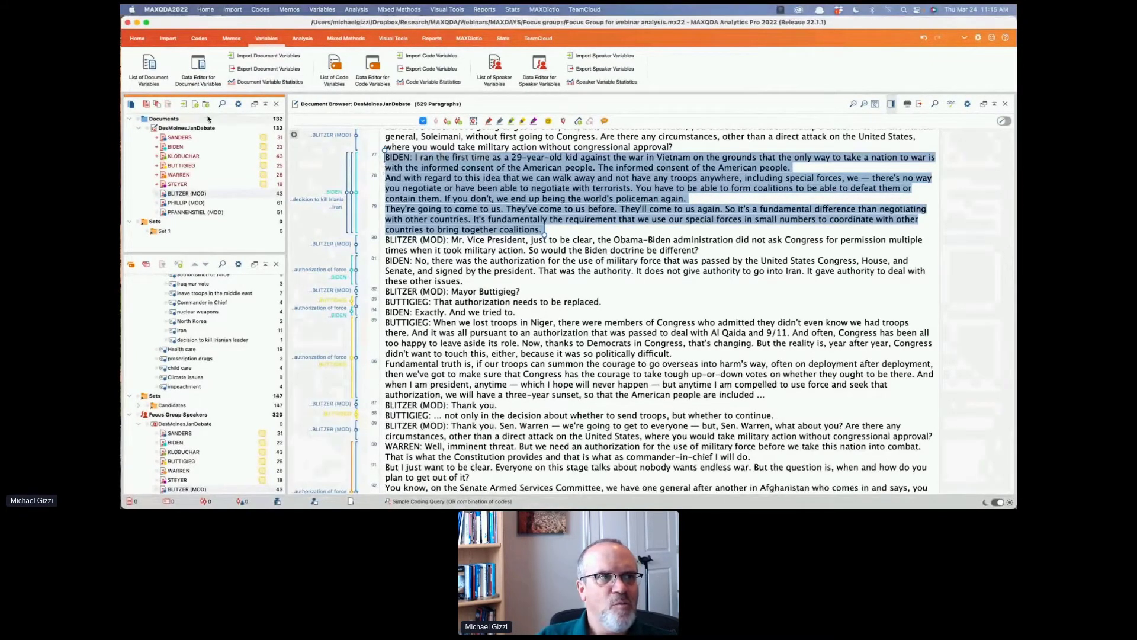
Activate the whole DesMoinesJanDebate document, display its Document Portrait, and close the portrait
right_click(197, 132)
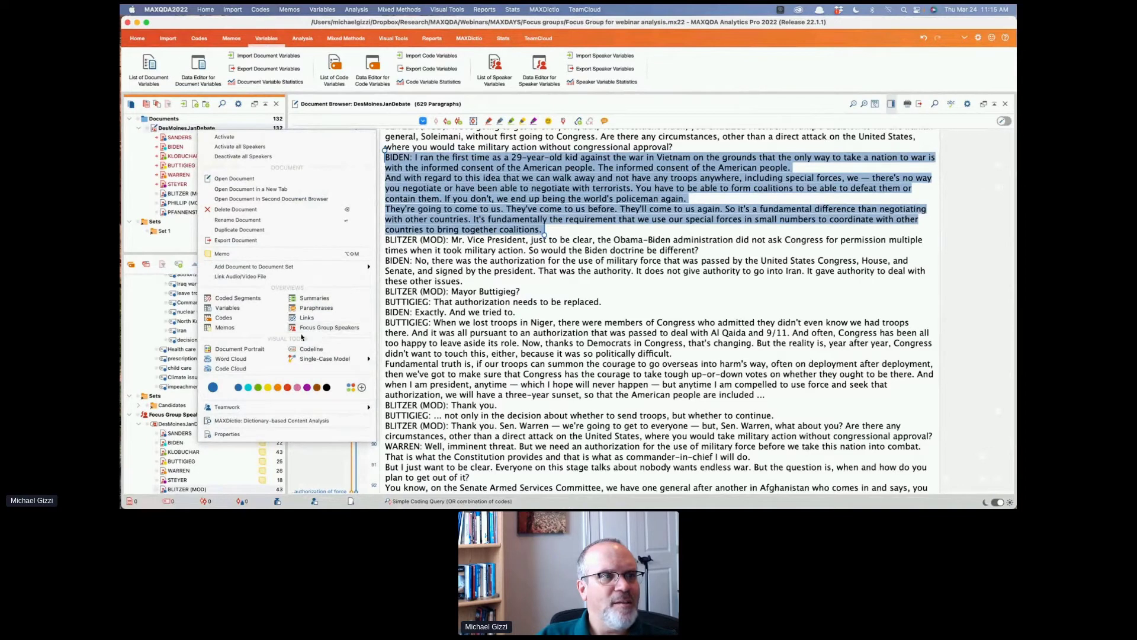
click(241, 350)
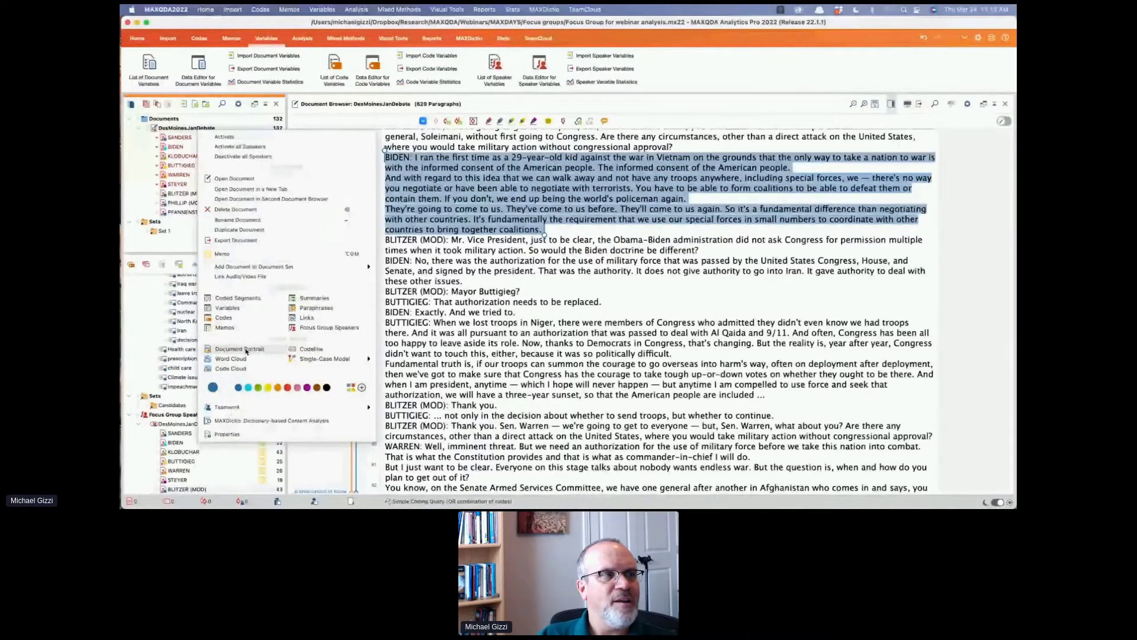
click(153, 129)
right_click(153, 130)
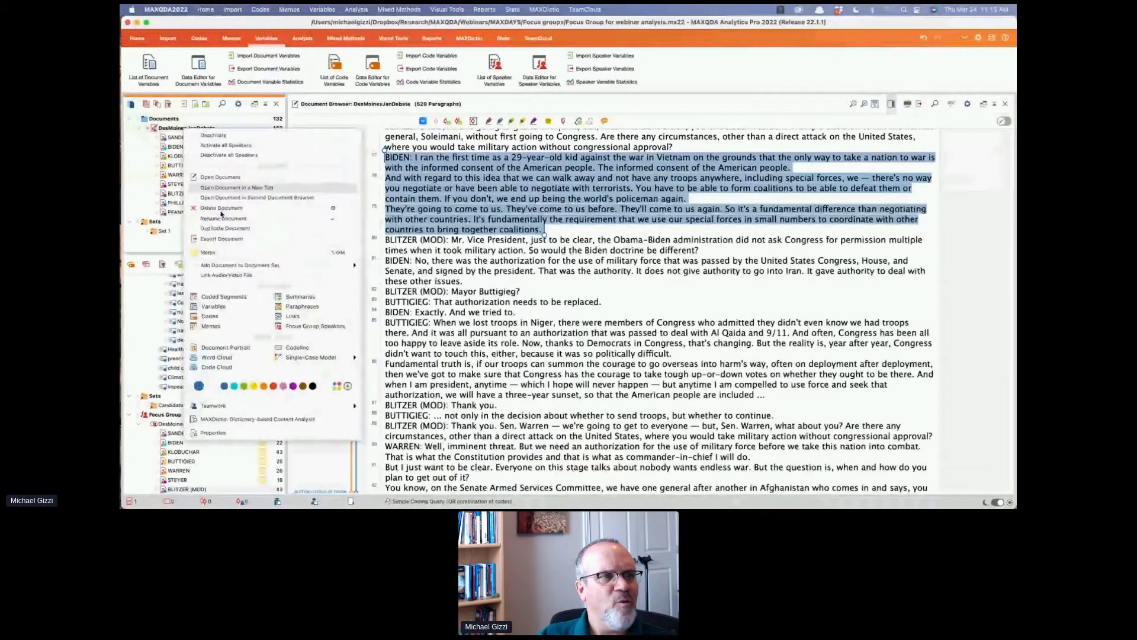
click(248, 349)
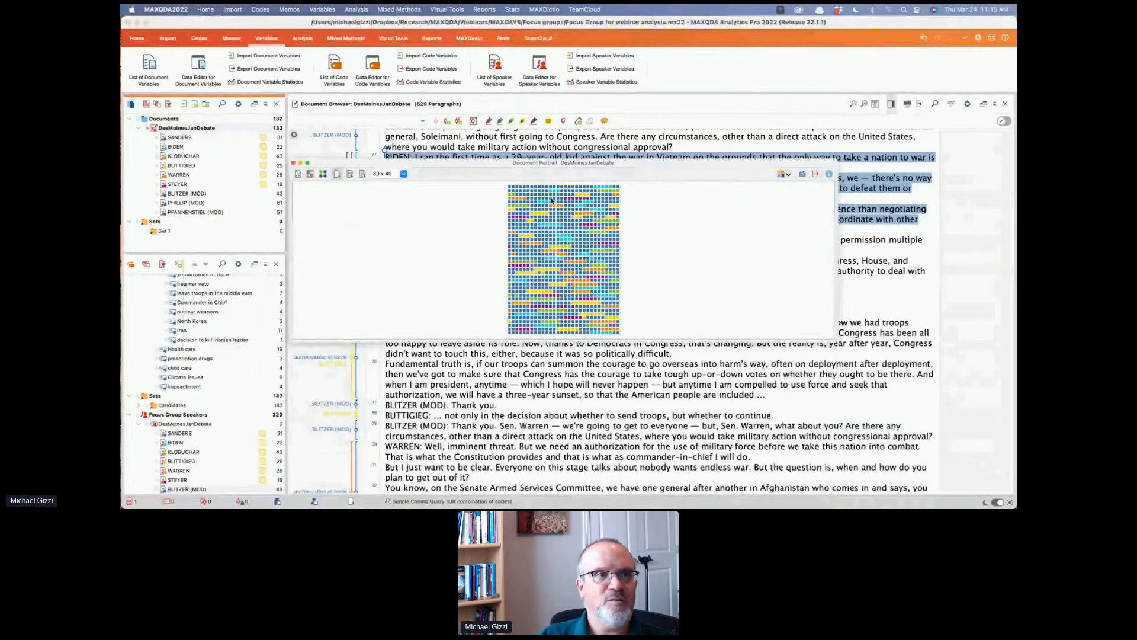
click(293, 163)
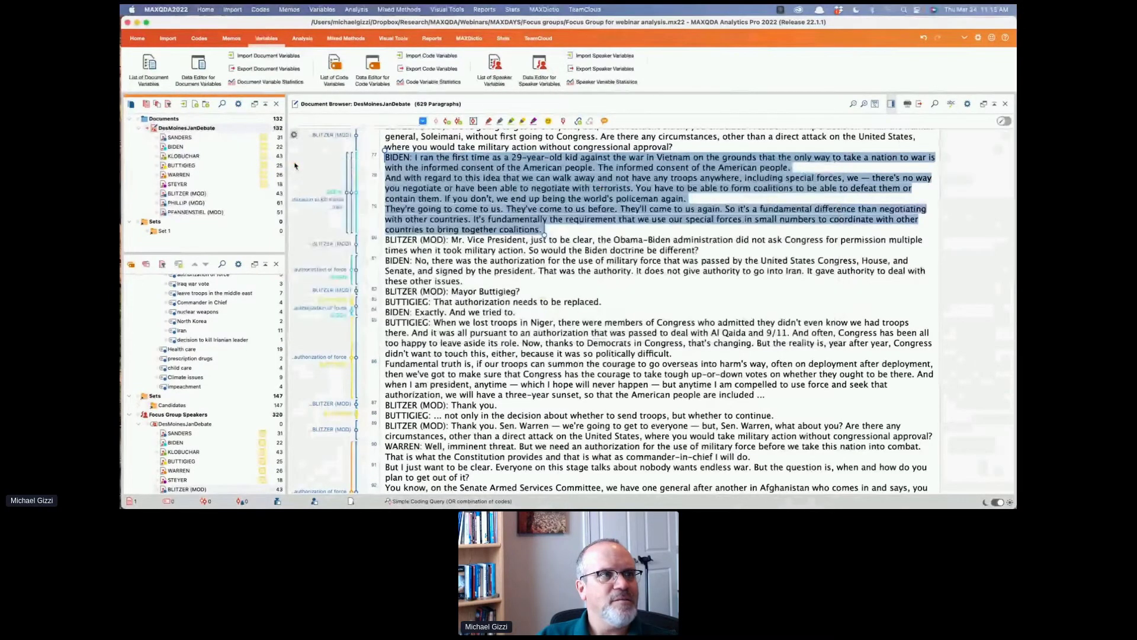
Deactivate the DesMoinesJanDebate document and reactivate only the candidates SANDERS, BIDEN, KLOBUCHAR, BUTTIGIEG, WARREN and STEYER
right_click(173, 122)
click(186, 151)
click(163, 138)
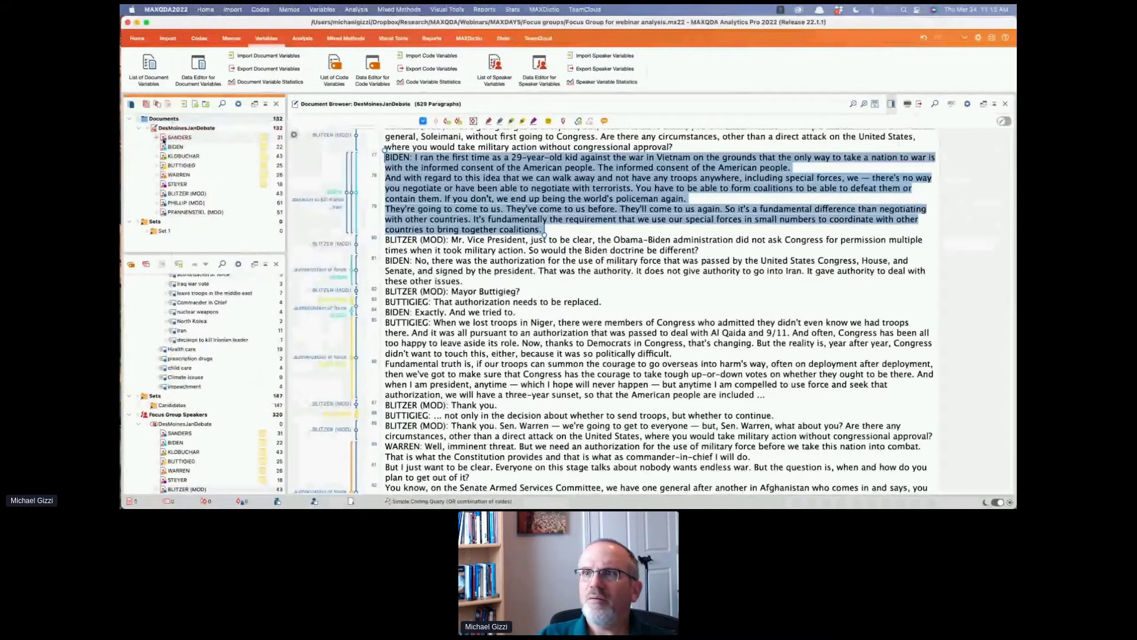
click(158, 138)
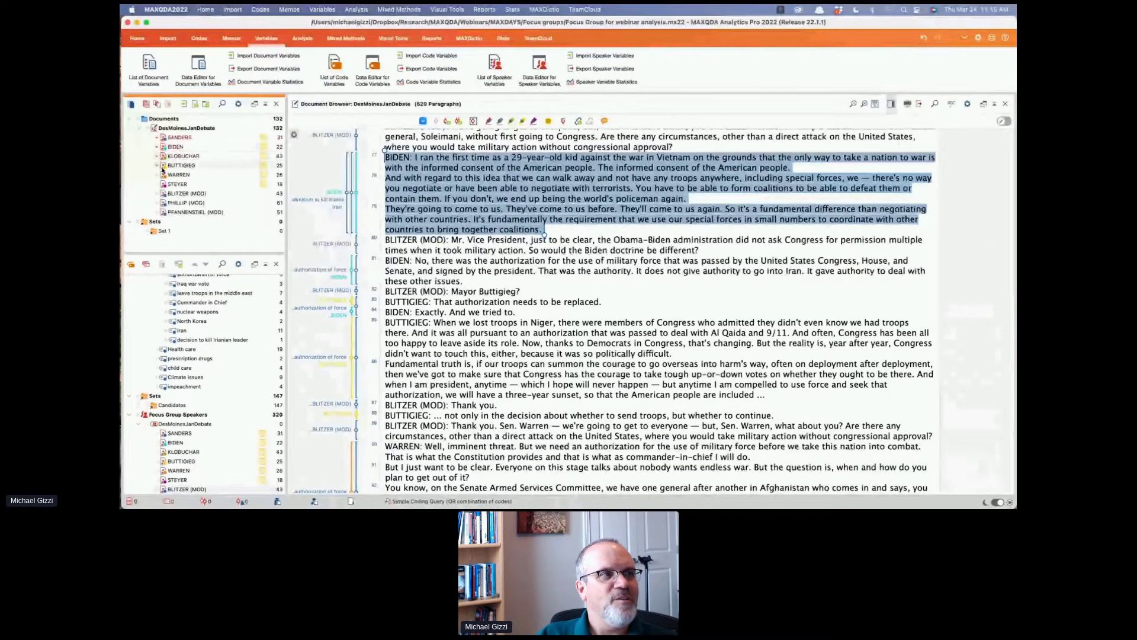
click(162, 175)
click(162, 185)
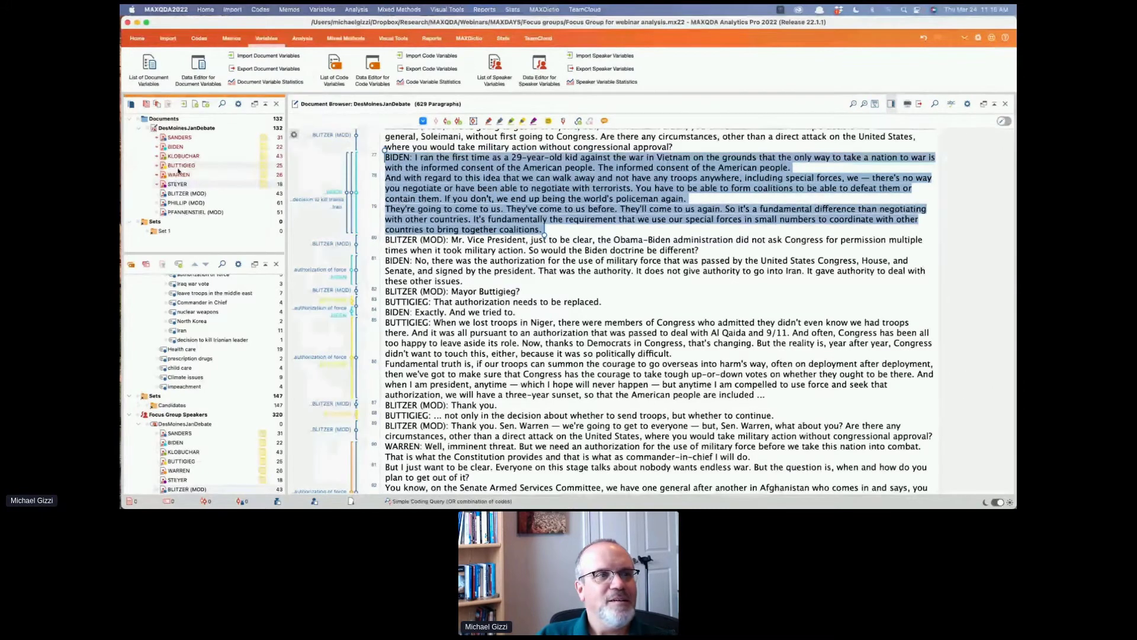
Generate the Codeline of DesMoinesJanDebate, make its window shorter, and widen the paragraph intervals in its header
right_click(195, 129)
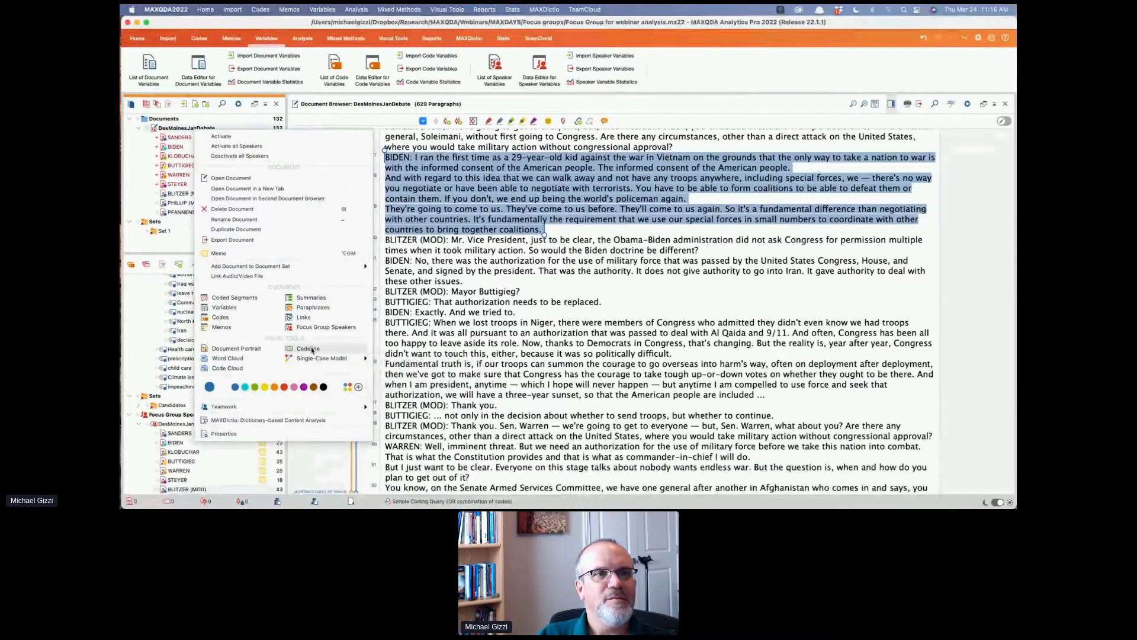
click(309, 349)
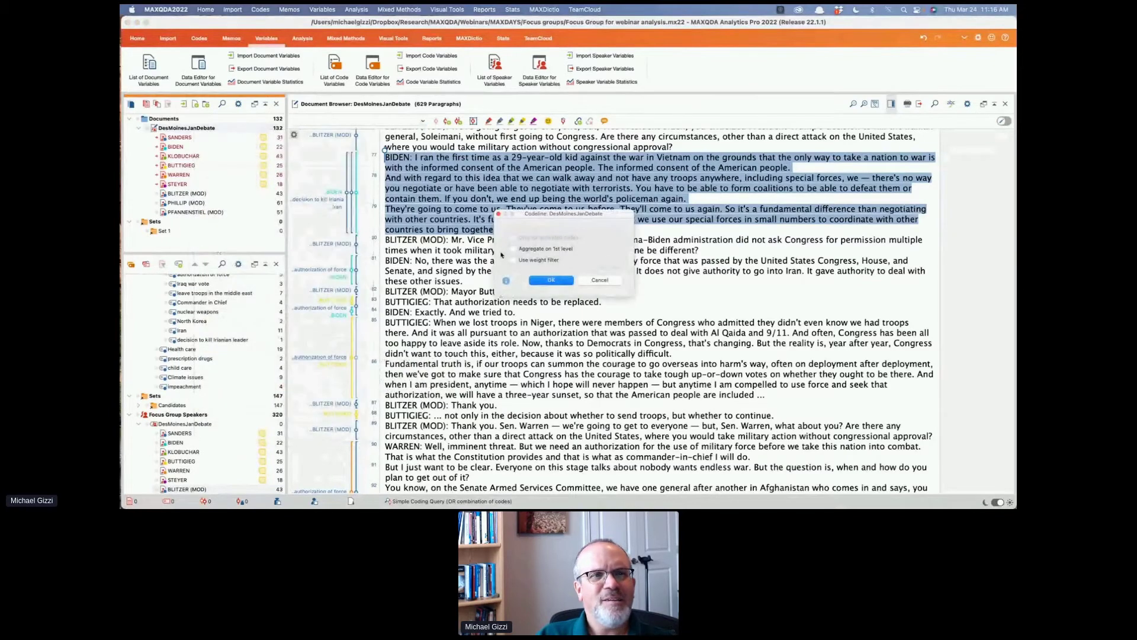
click(550, 280)
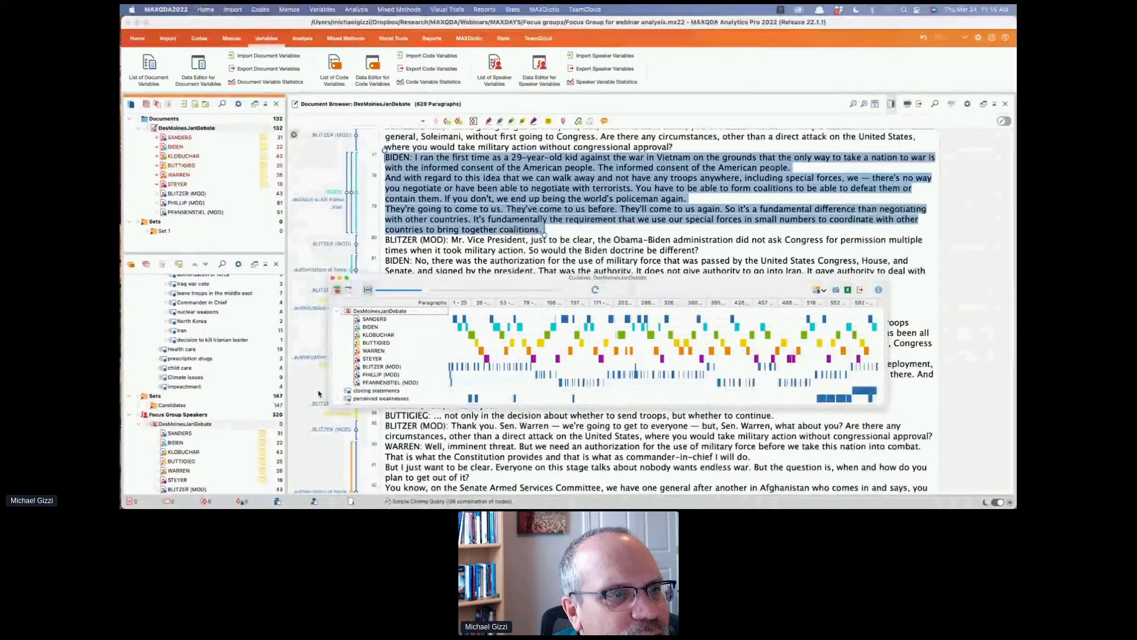
drag(330, 408, 328, 389)
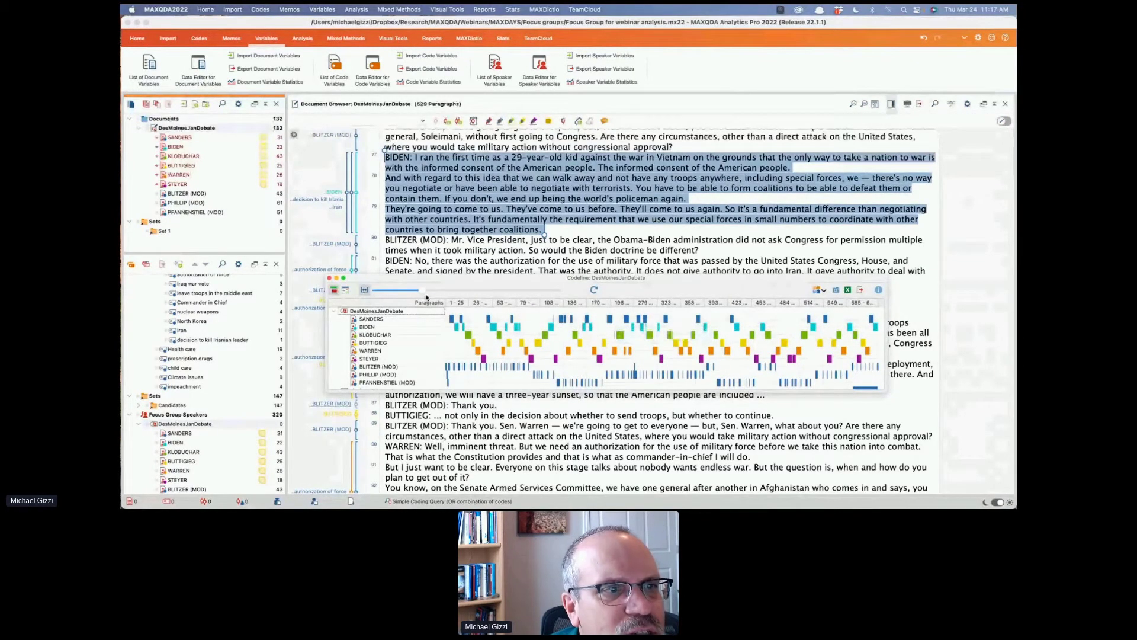
drag(420, 291, 573, 289)
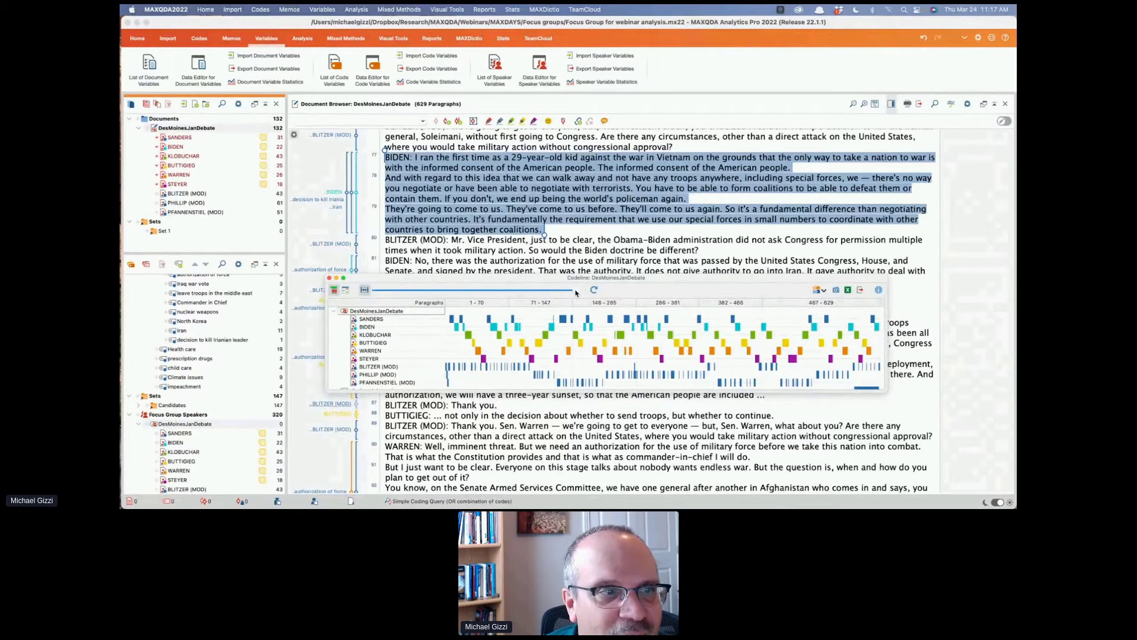
Narrow the paragraph intervals in the Codeline header to about 25 paragraphs each and enlarge the Codeline window
drag(576, 292, 373, 291)
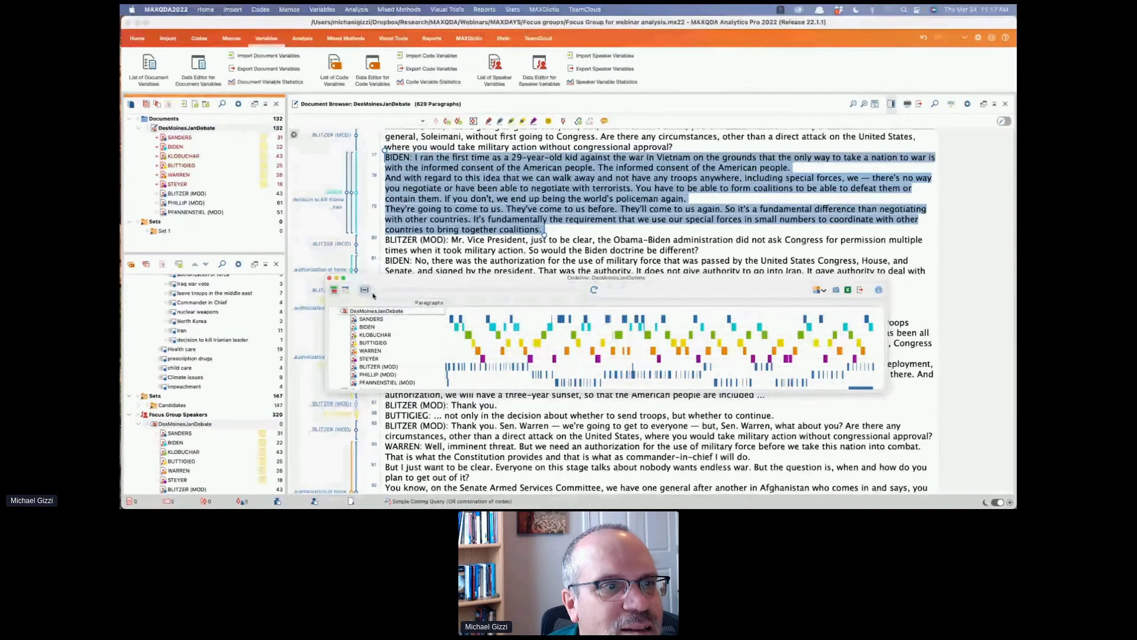
drag(373, 296, 430, 296)
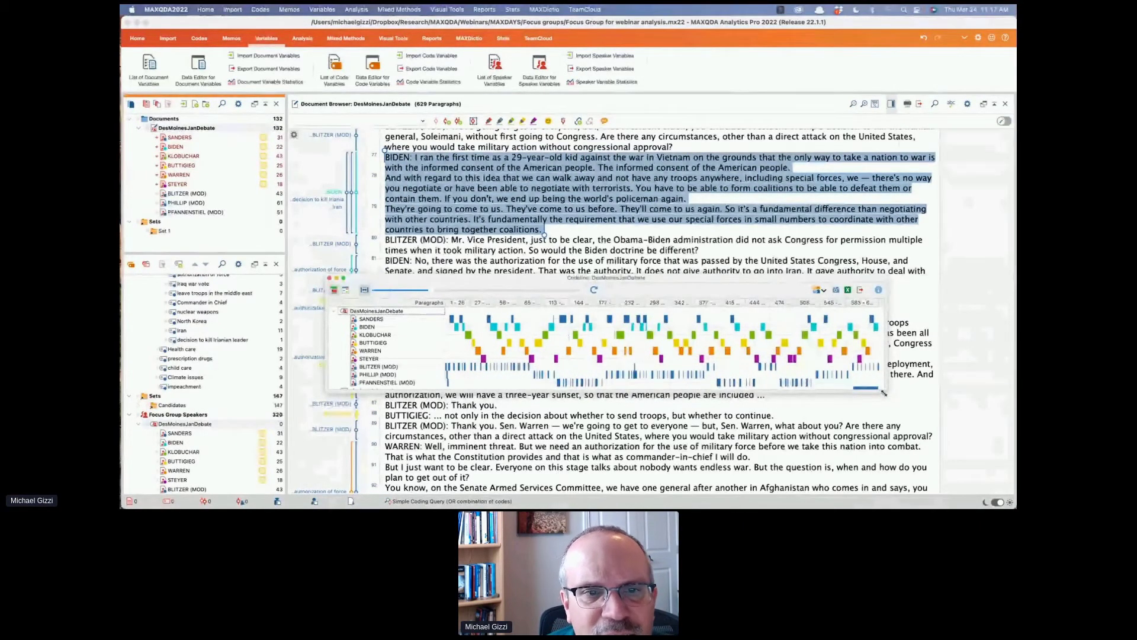
drag(883, 392, 919, 466)
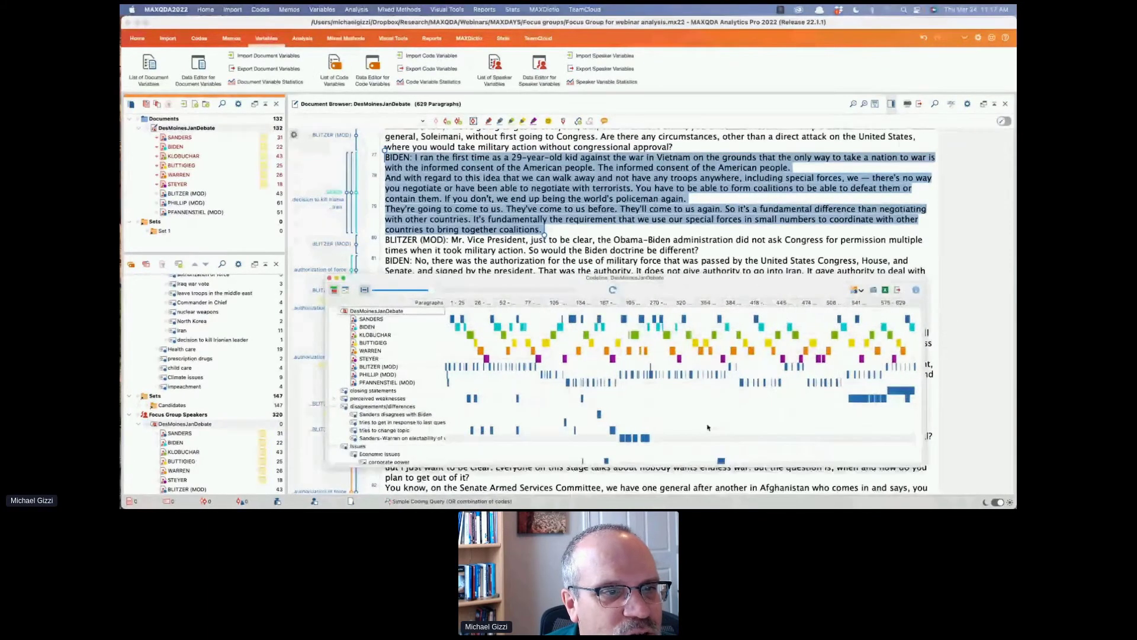
Review where the speakers and topic codes occur along the DesMoinesJanDebate Codeline, and close it
scroll(581, 421, down, 3)
scroll(580, 421, down, 3)
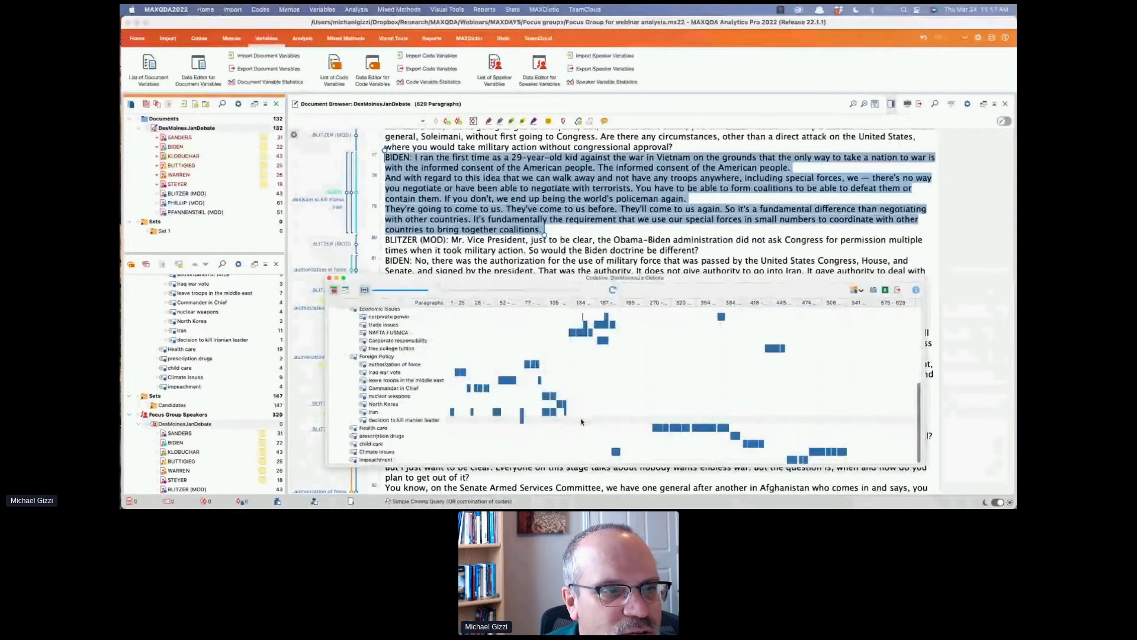
scroll(490, 393, up, 2)
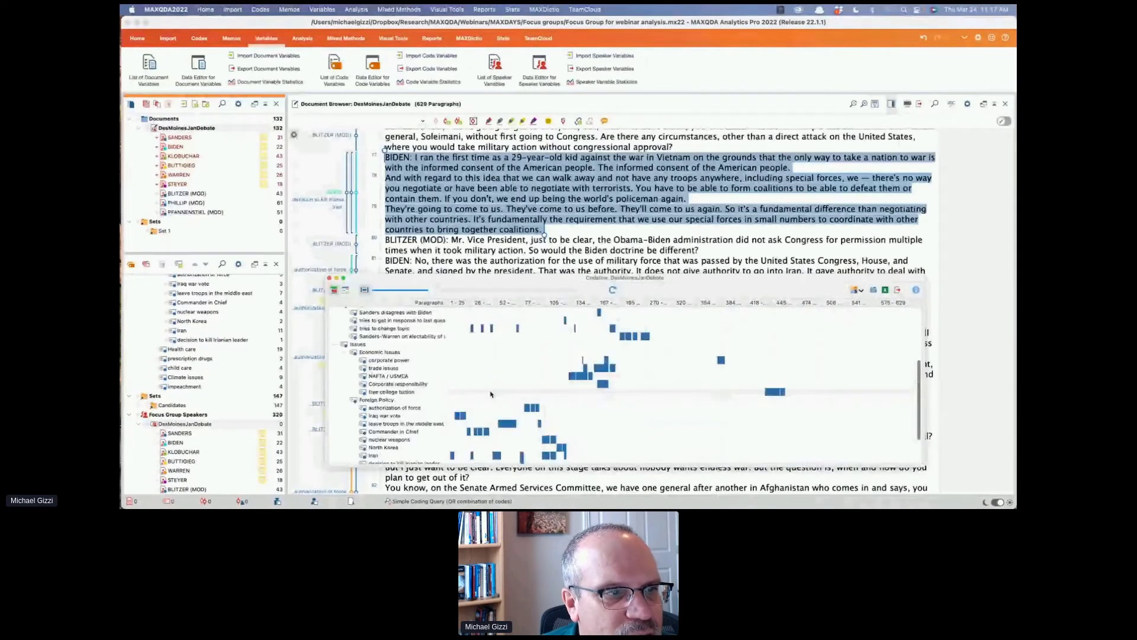
scroll(490, 394, up, 5)
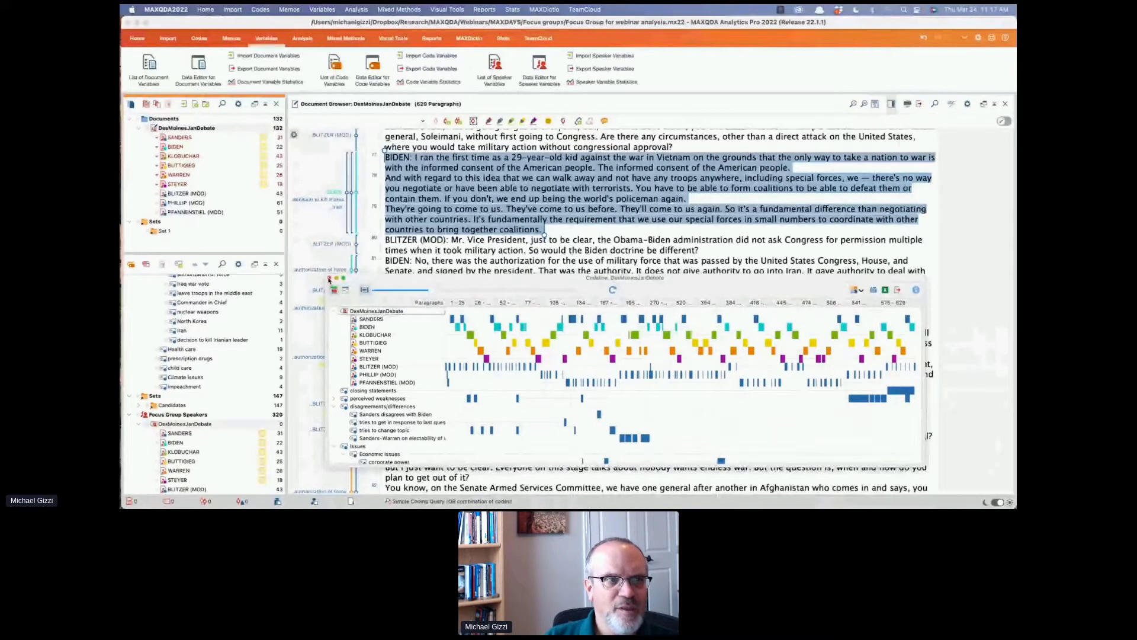
click(329, 279)
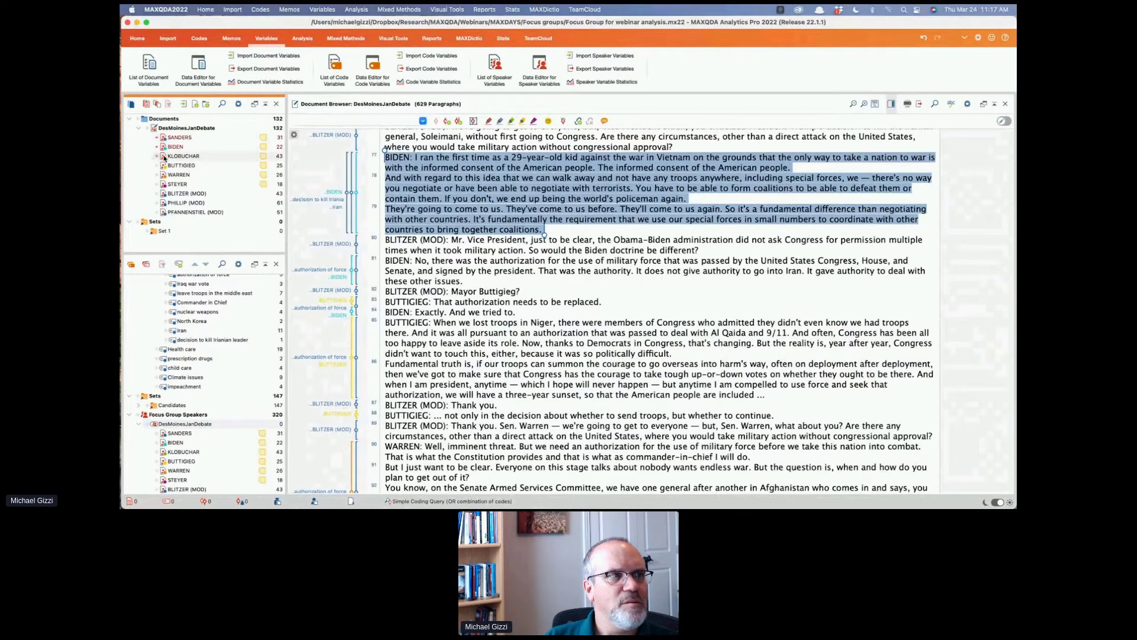
Activate the speakers KLOBUCHAR, BUTTIGIEG, WARREN and STEYER under the DesMoinesJanDebate document
click(163, 156)
click(162, 166)
click(163, 175)
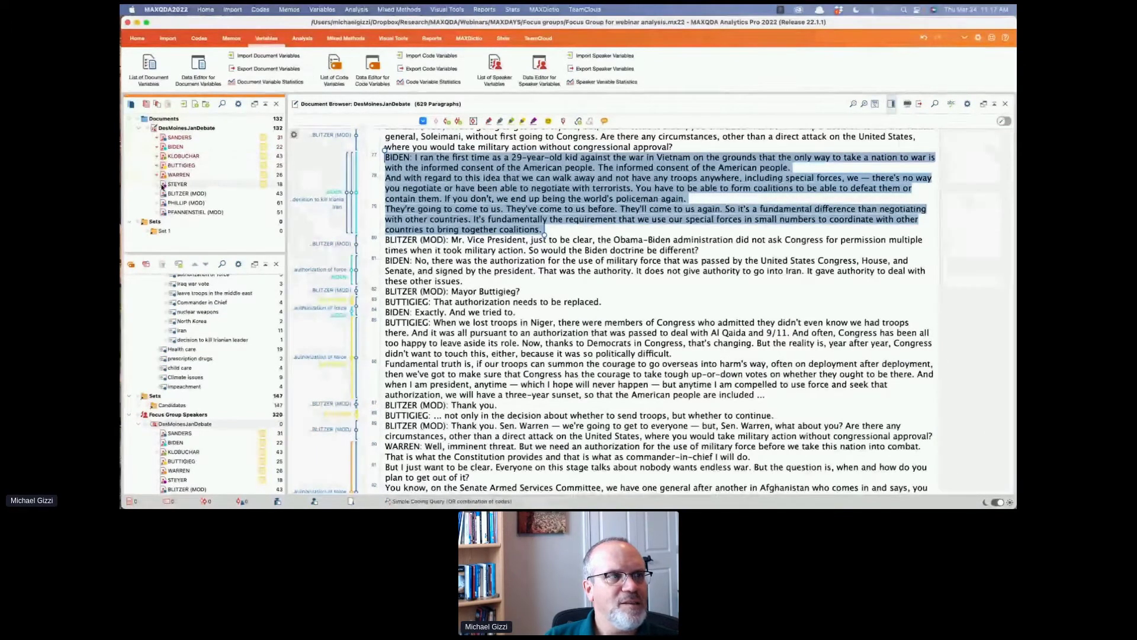
click(164, 185)
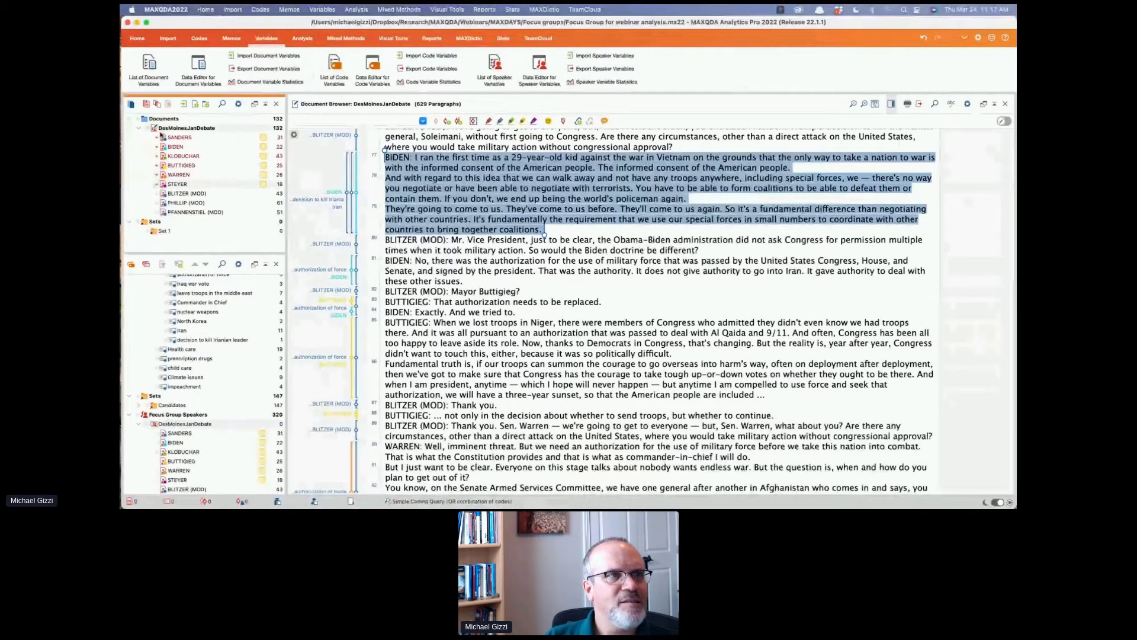
right_click(196, 131)
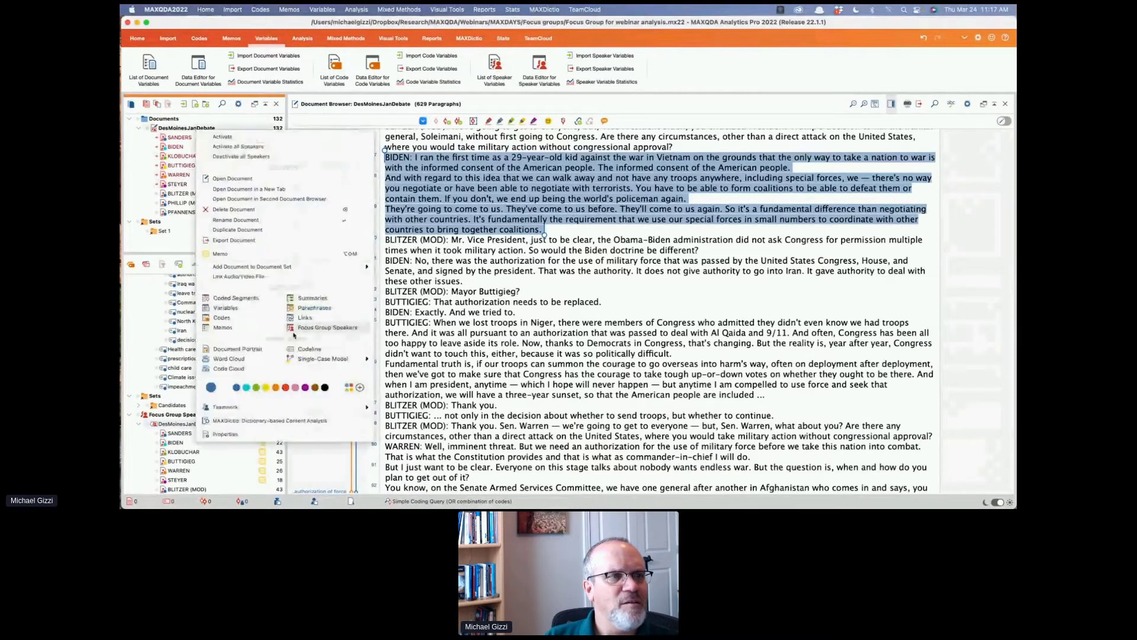
click(311, 349)
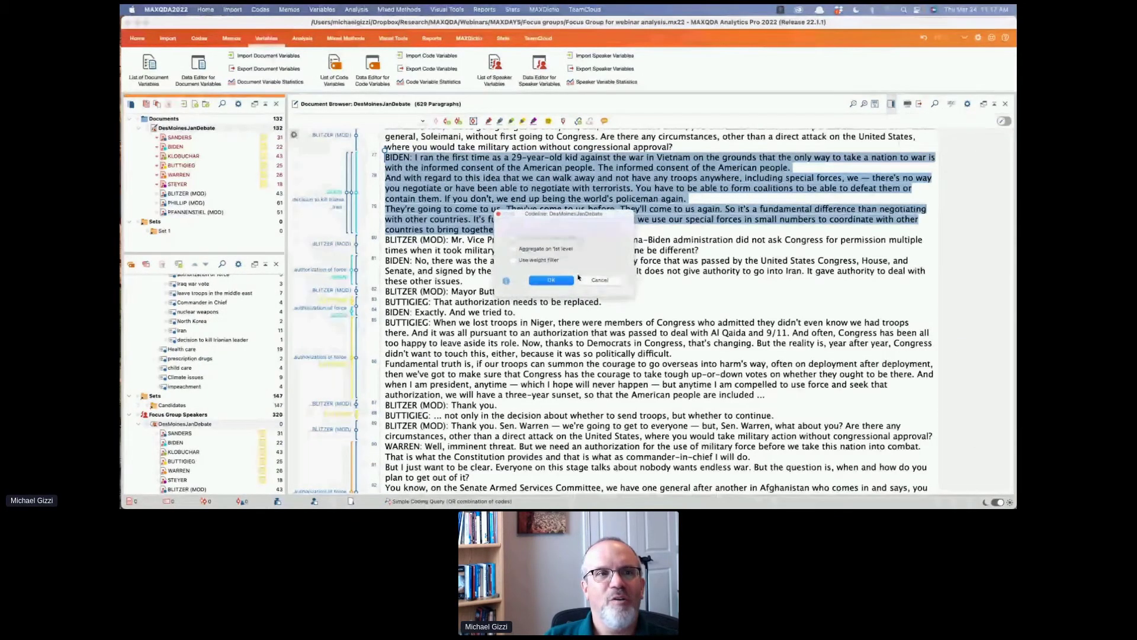
click(602, 280)
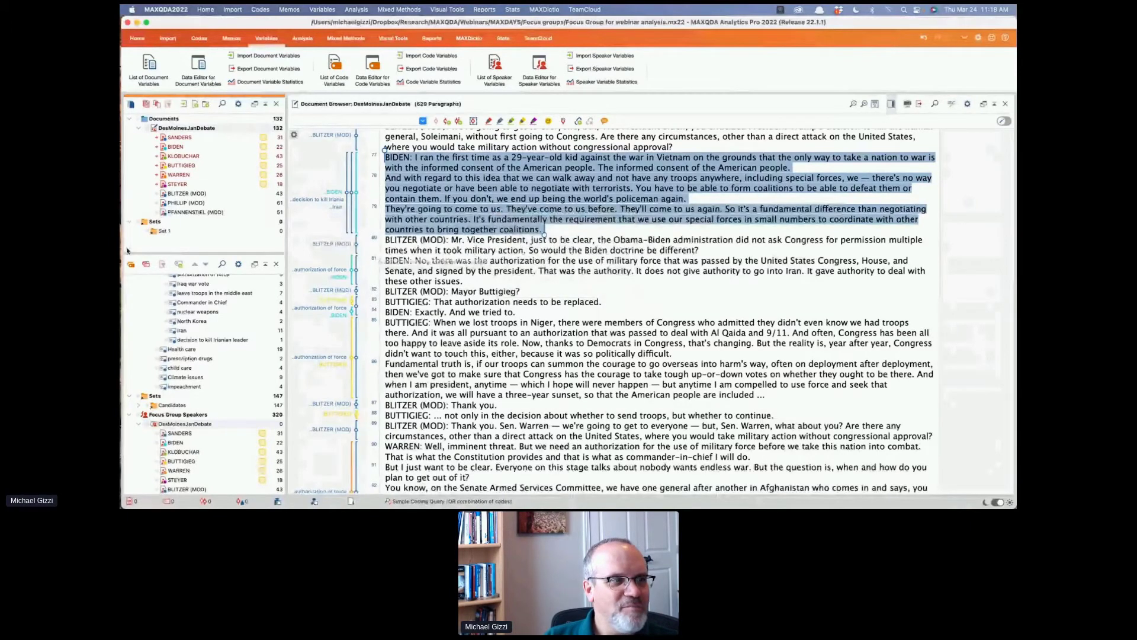
Activate the speaker codes SANDERS, BIDEN, KLOBUCHAR, BUTTIGIEG, WARREN and STEYER under Focus Group Speakers in the code system
scroll(191, 312, down, 1)
click(158, 414)
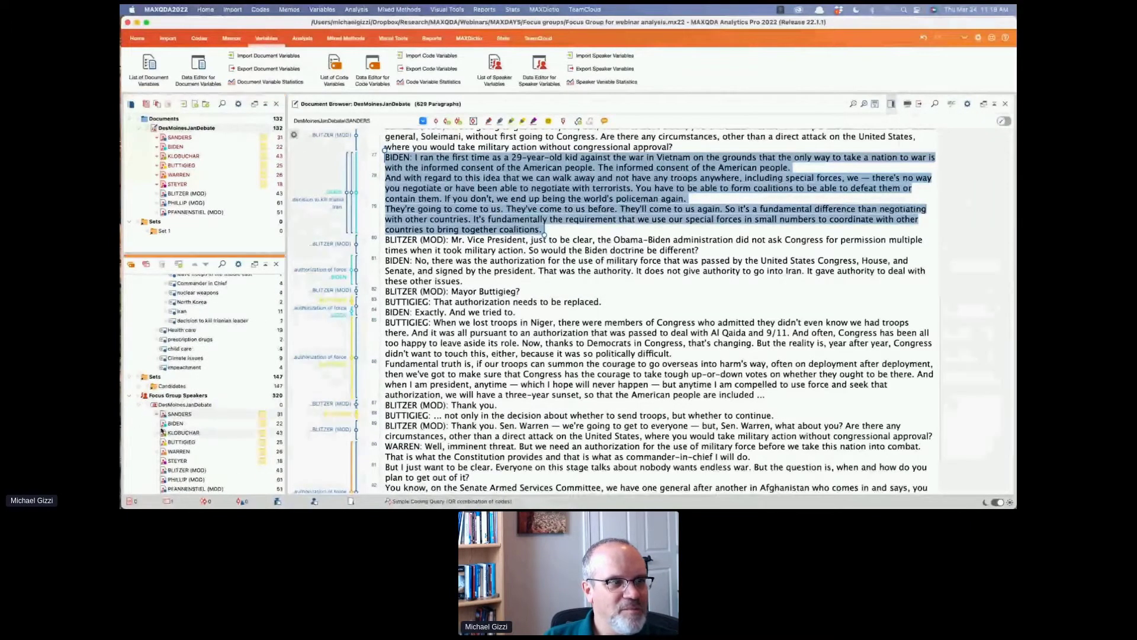
click(158, 424)
click(161, 433)
click(161, 442)
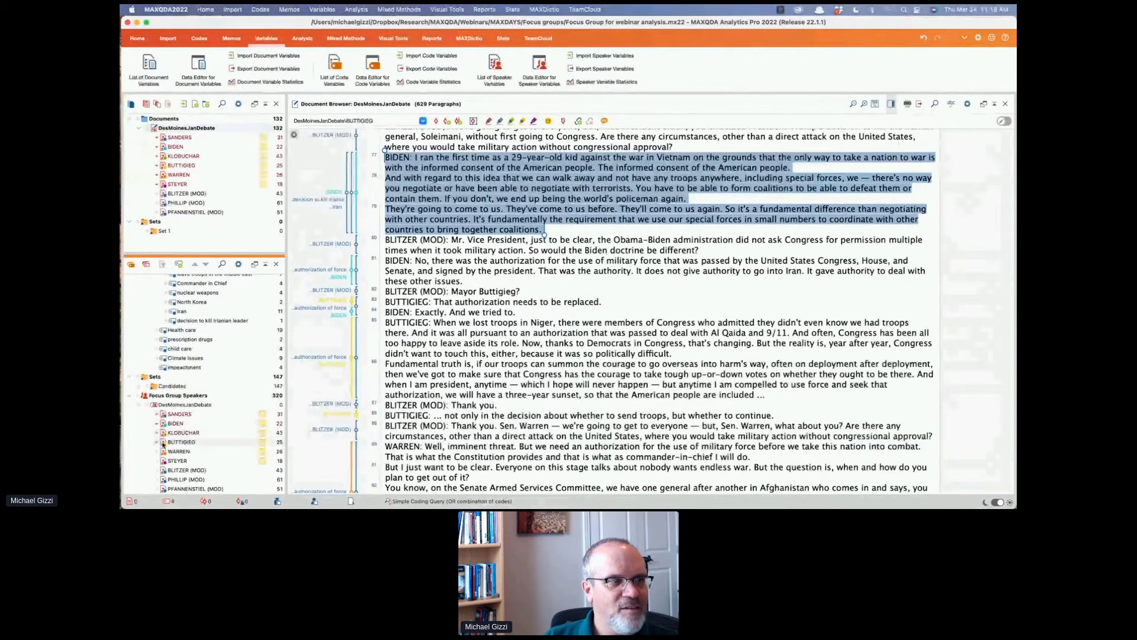
click(161, 452)
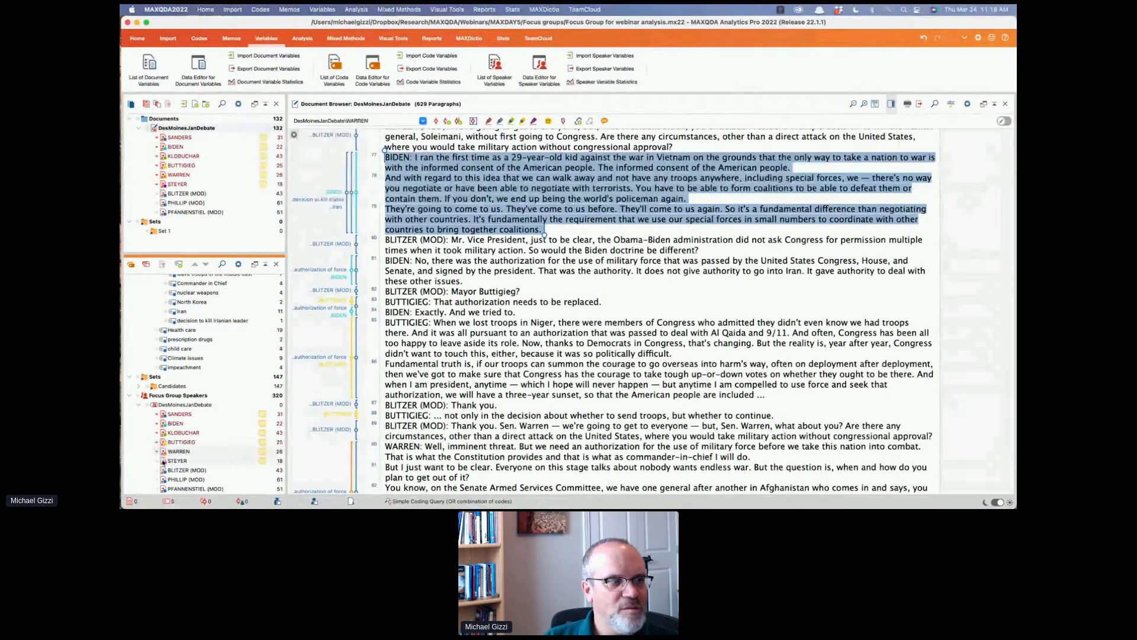
click(163, 462)
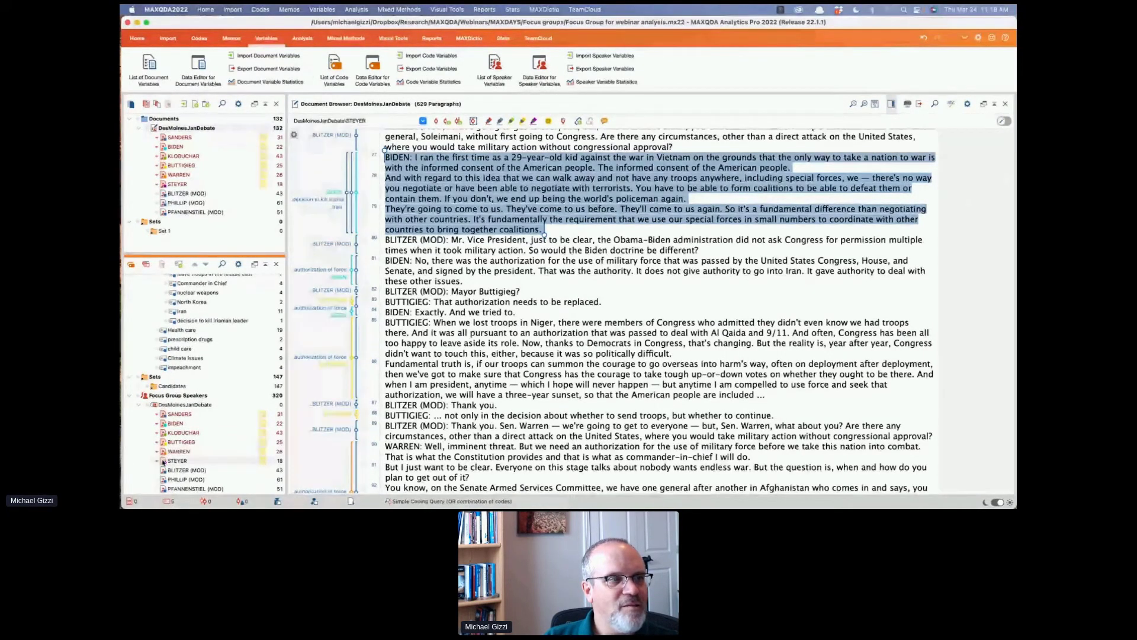
right_click(195, 405)
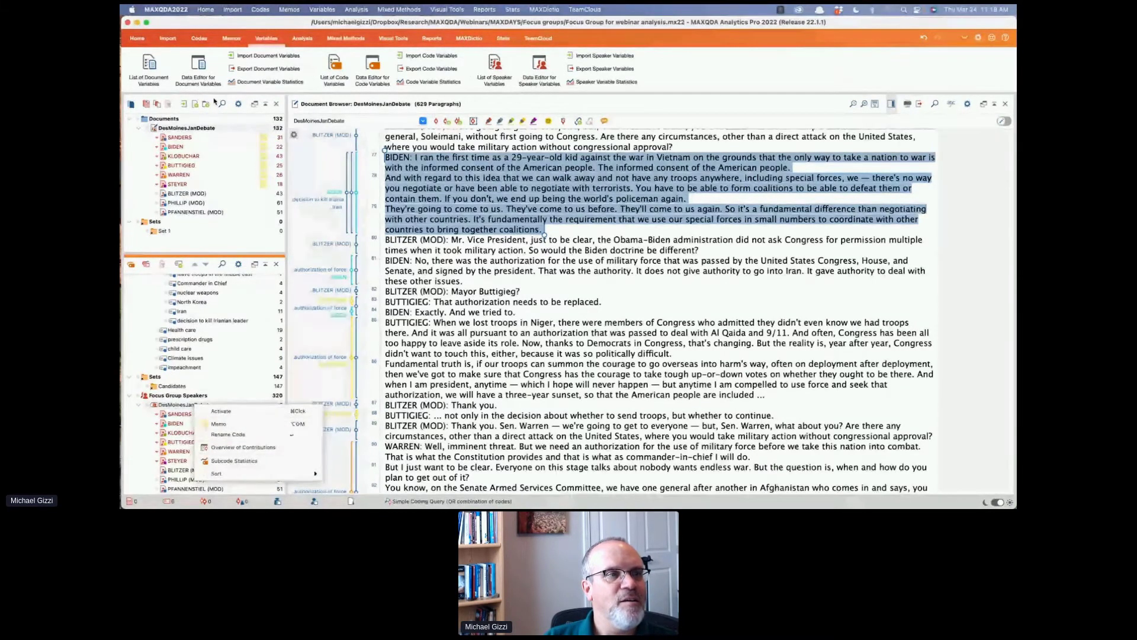
Generate the Codeline of DesMoinesJanDebate only for activated codes and shorten its window to fit the candidate rows
right_click(208, 129)
click(305, 349)
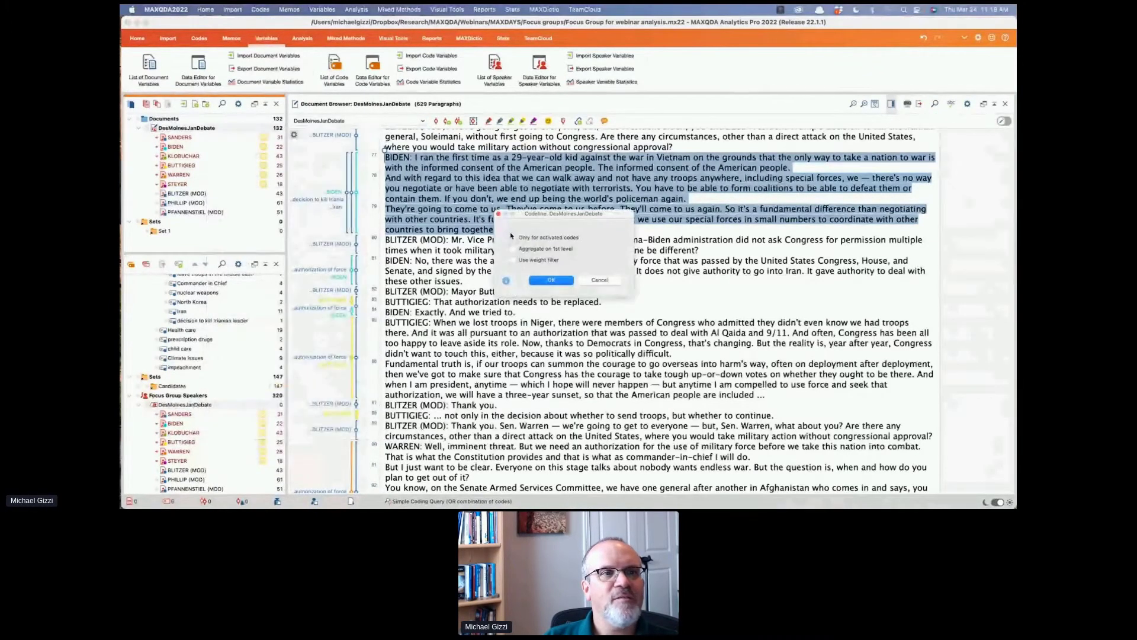
click(512, 237)
click(552, 281)
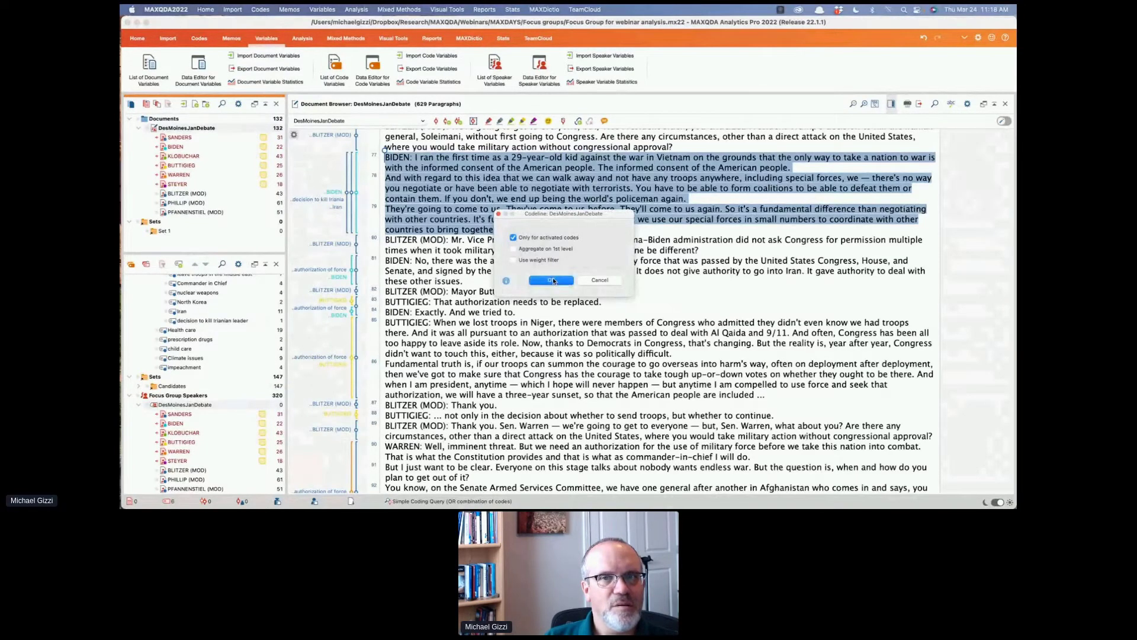
click(552, 281)
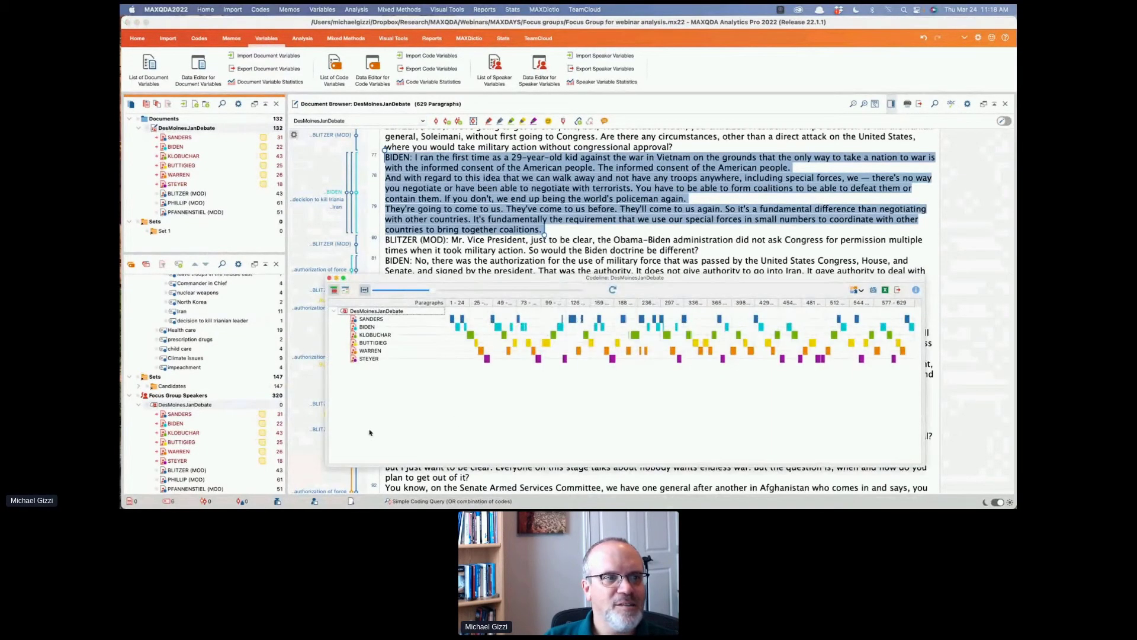
drag(333, 463, 336, 373)
mouse_move(490, 351)
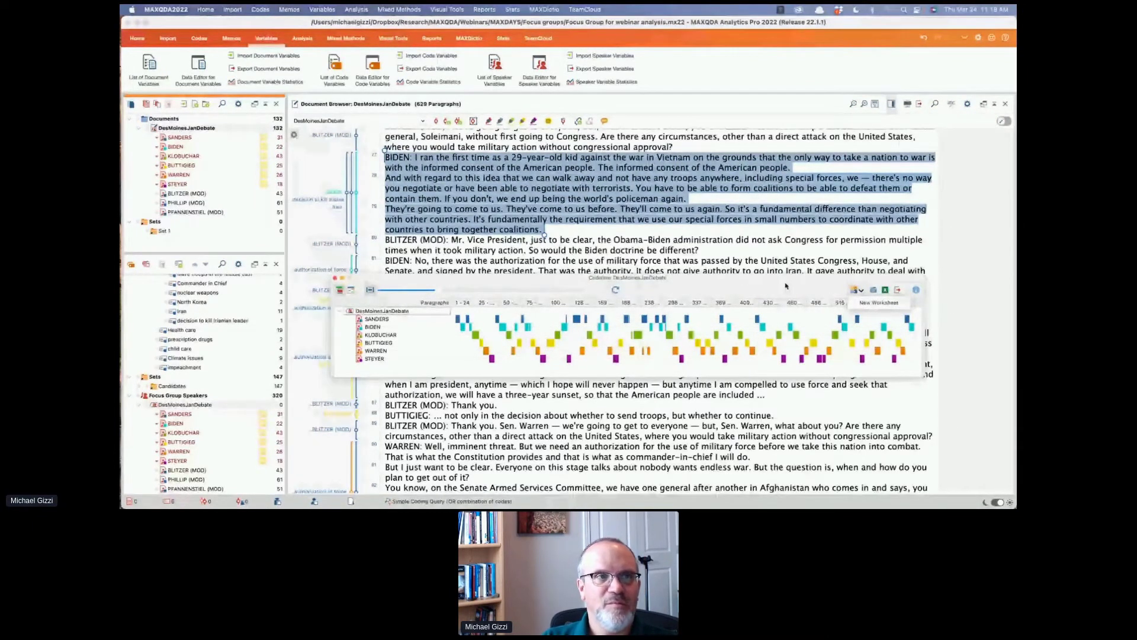
Send the Codeline to a new QTT worksheet with the subject "debate speakers" and the research question "fijrefoip erjf p"
click(879, 302)
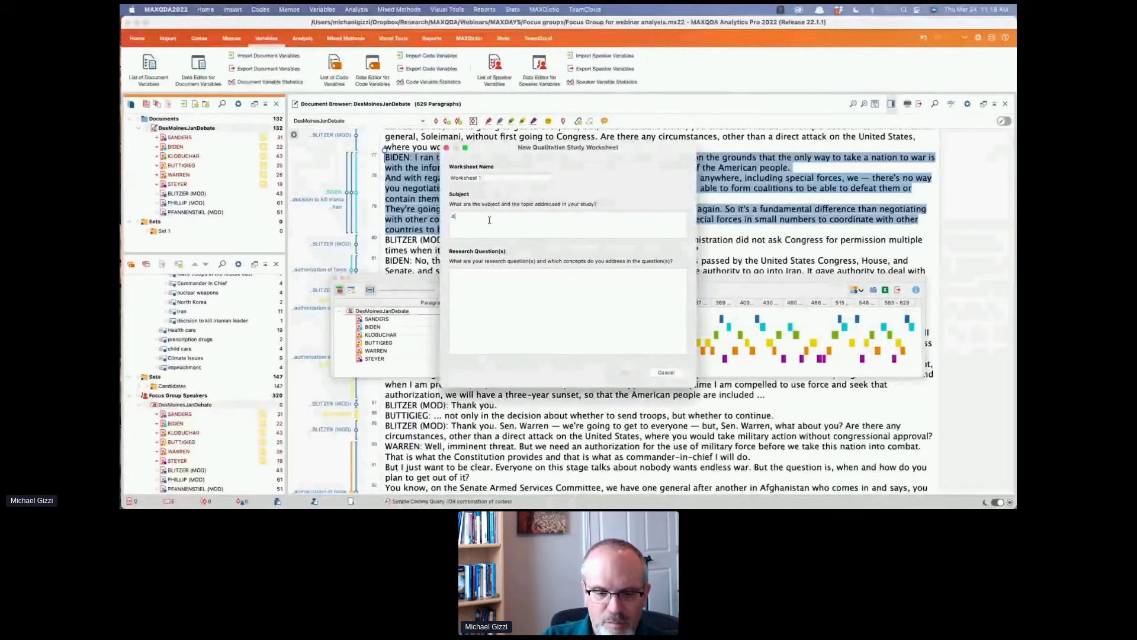
text(debate spe)
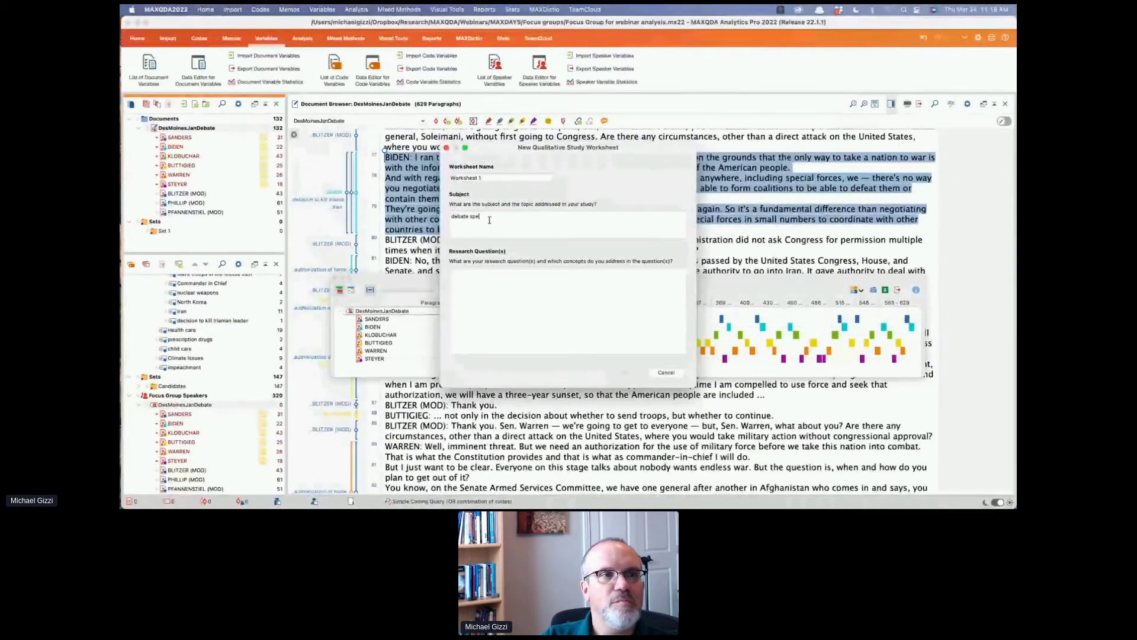
text(akersfjrefoip erjf p)
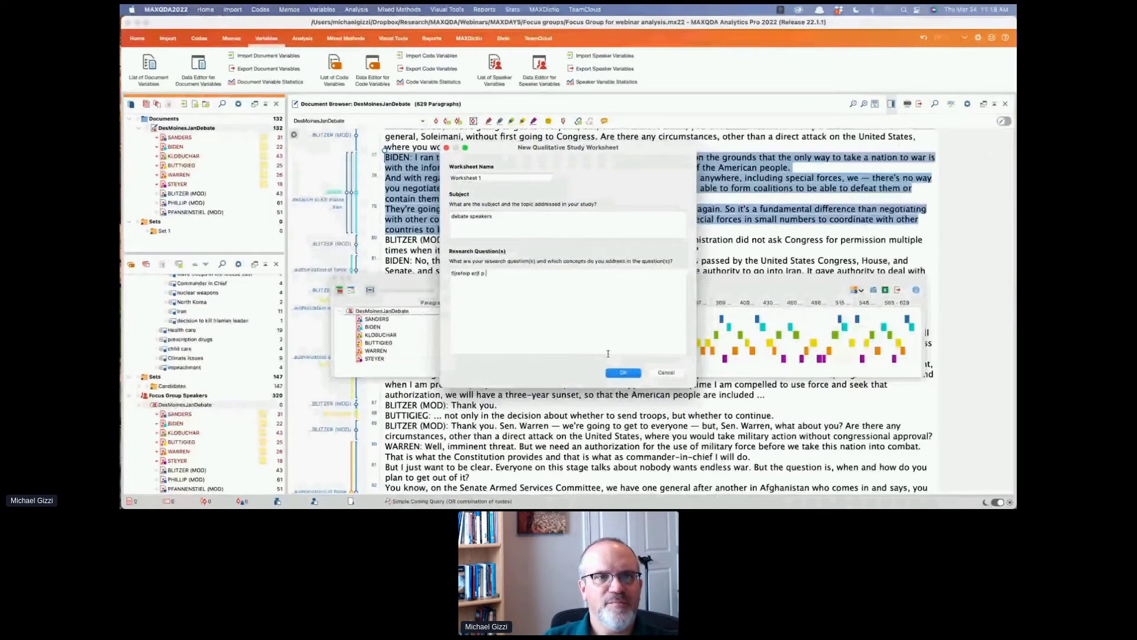
click(623, 373)
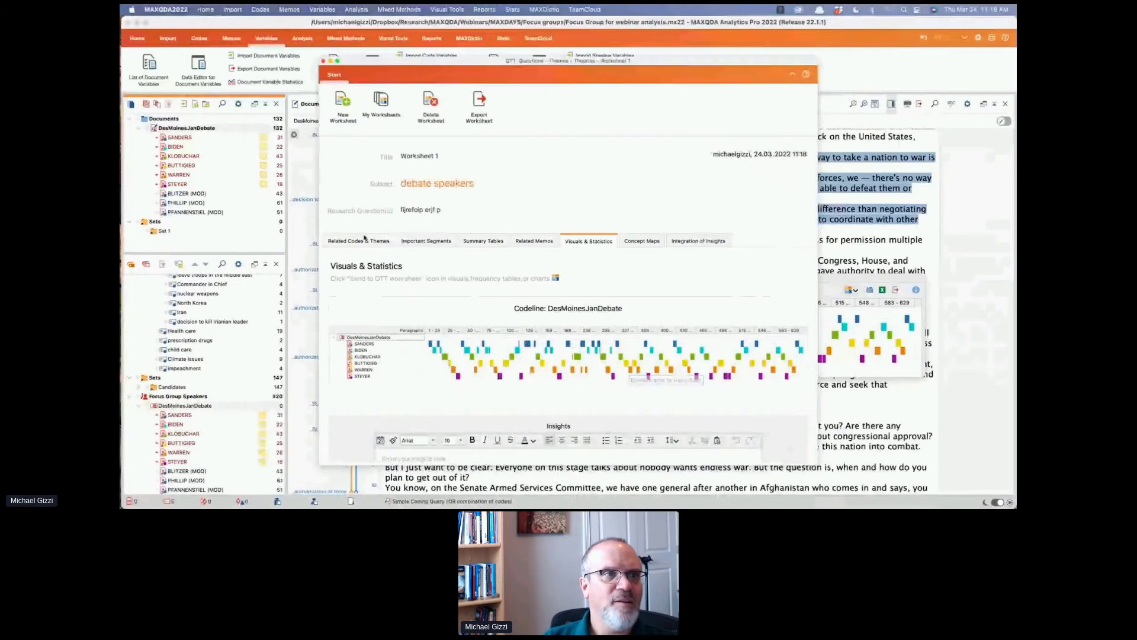
View the Related Codes & Themes section of Worksheet 1, and close the worksheet and the Codeline
click(349, 240)
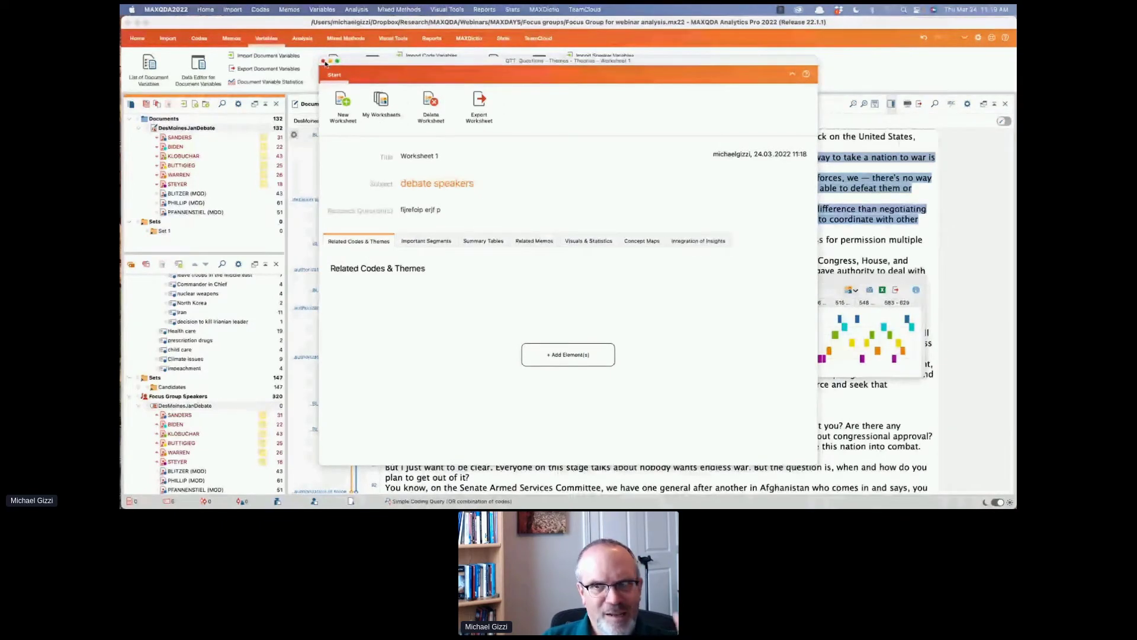
click(323, 62)
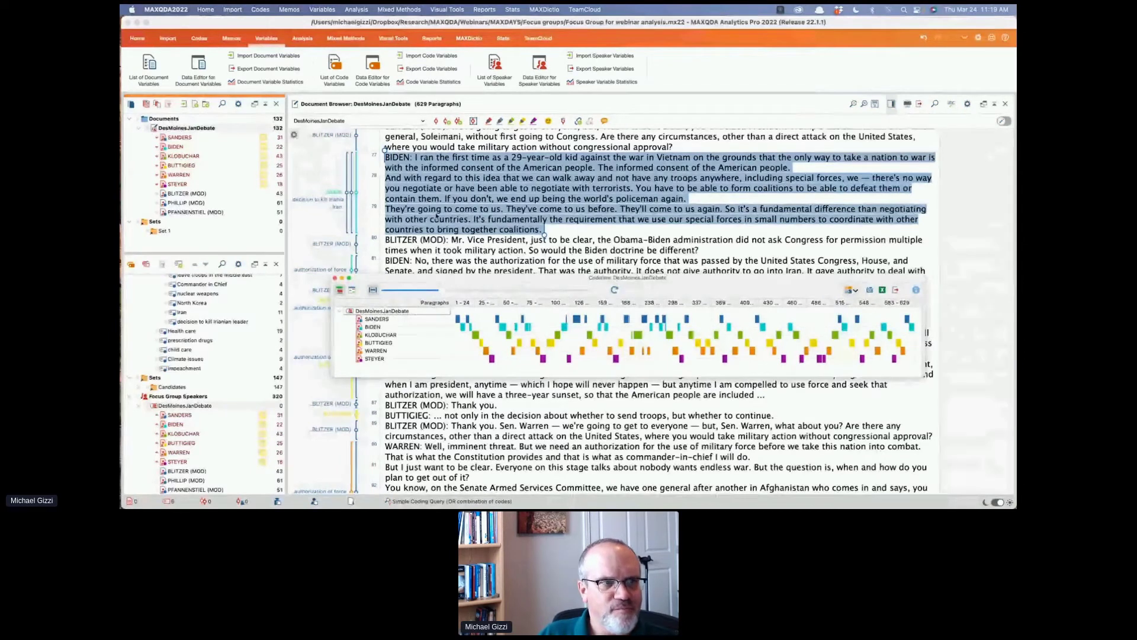
click(335, 277)
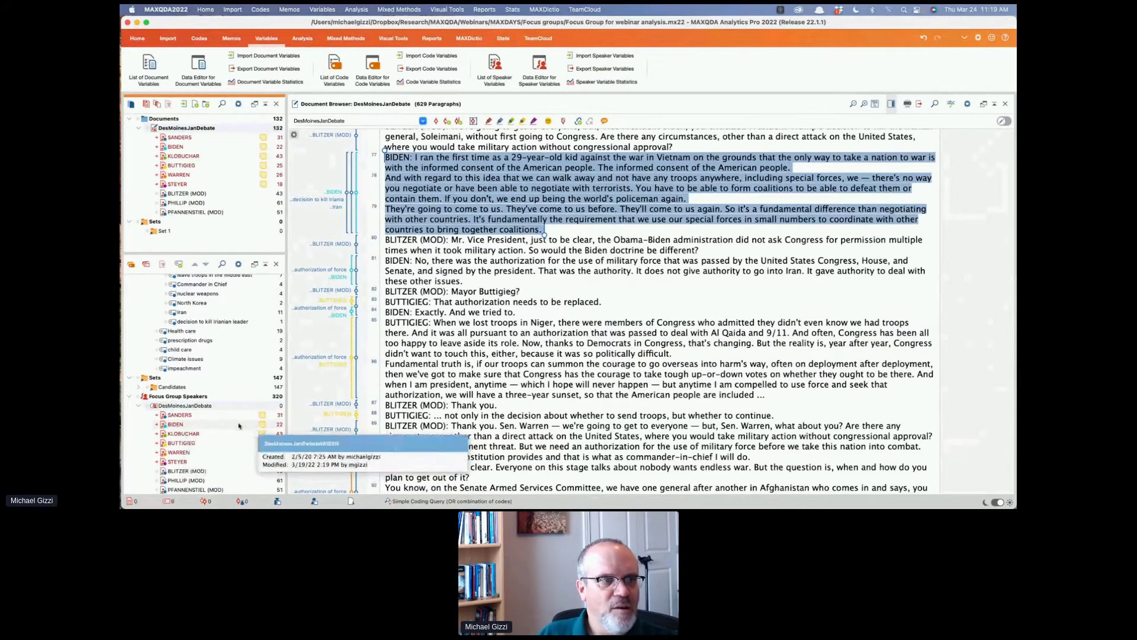
List the coded segments of the BIDEN speaker code, step through them in the document, and close the list
double_click(175, 425)
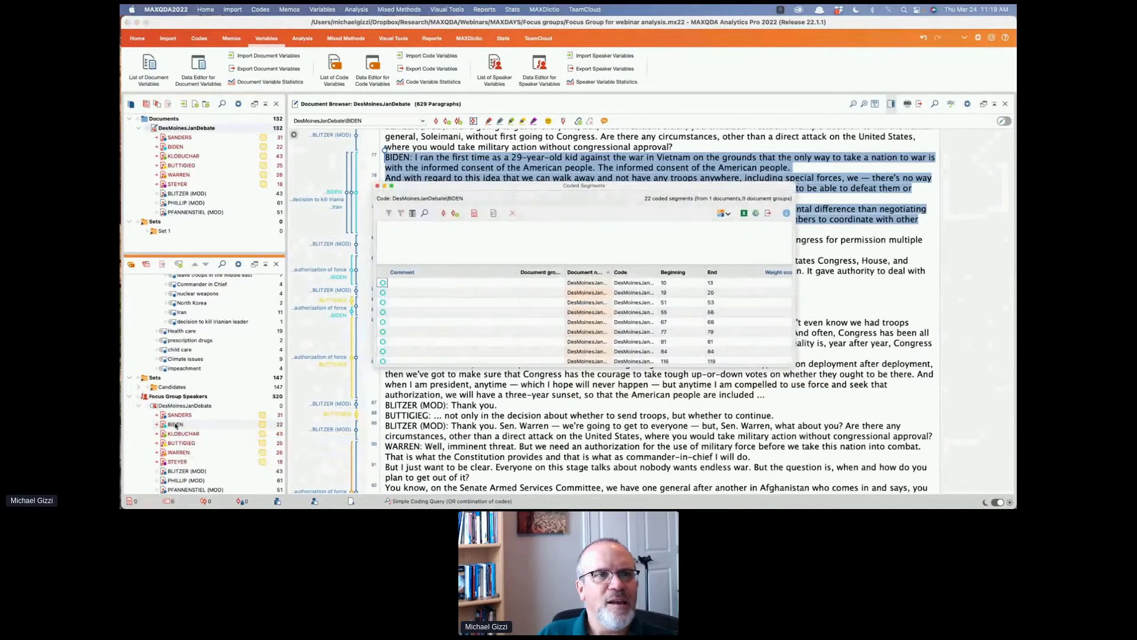
click(478, 288)
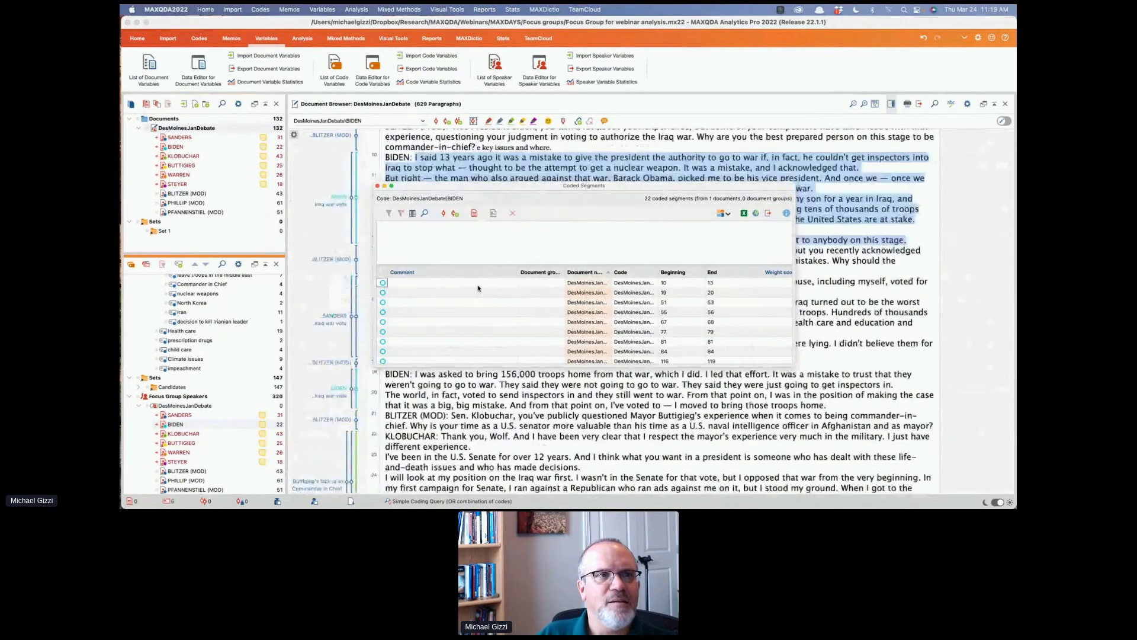
click(483, 294)
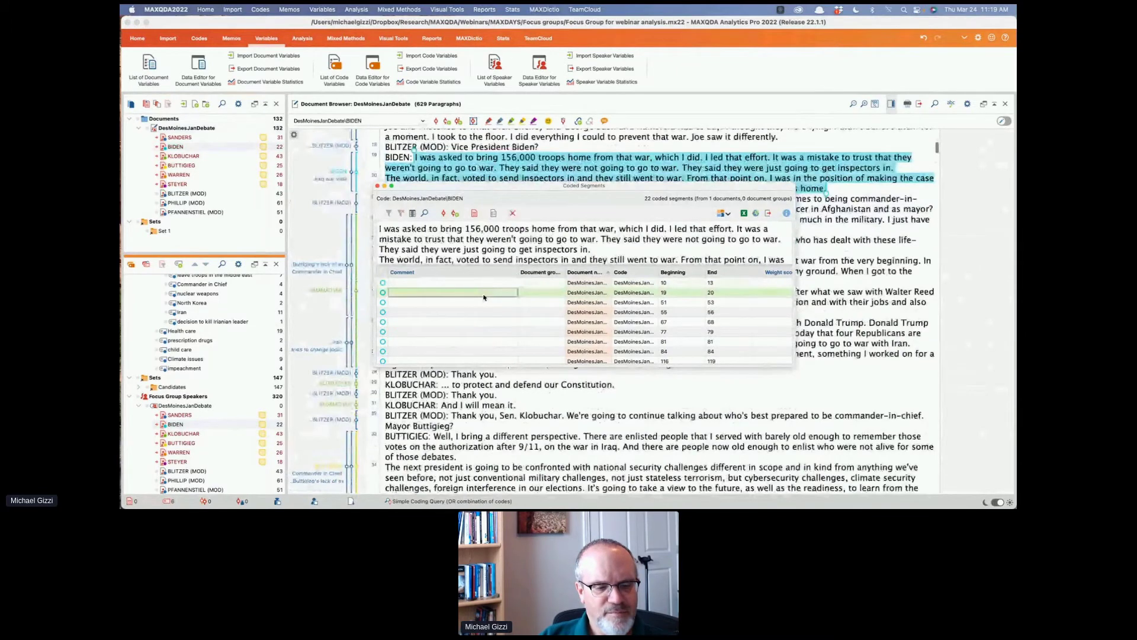
key(Down)
key(Down)
key(Down)
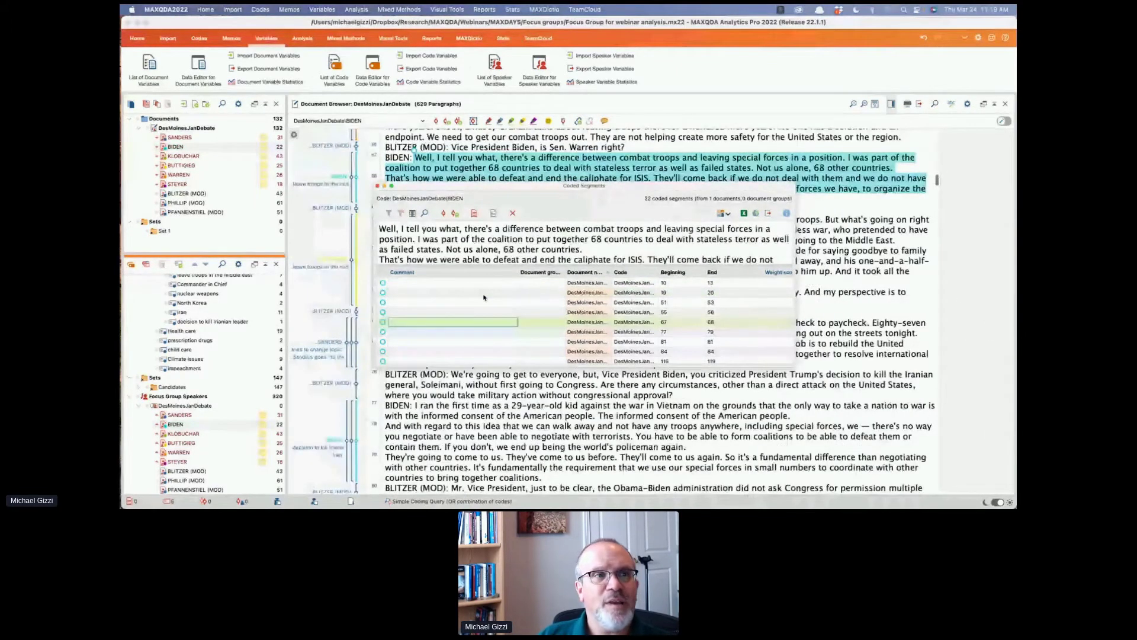
key(Down)
key(Down)
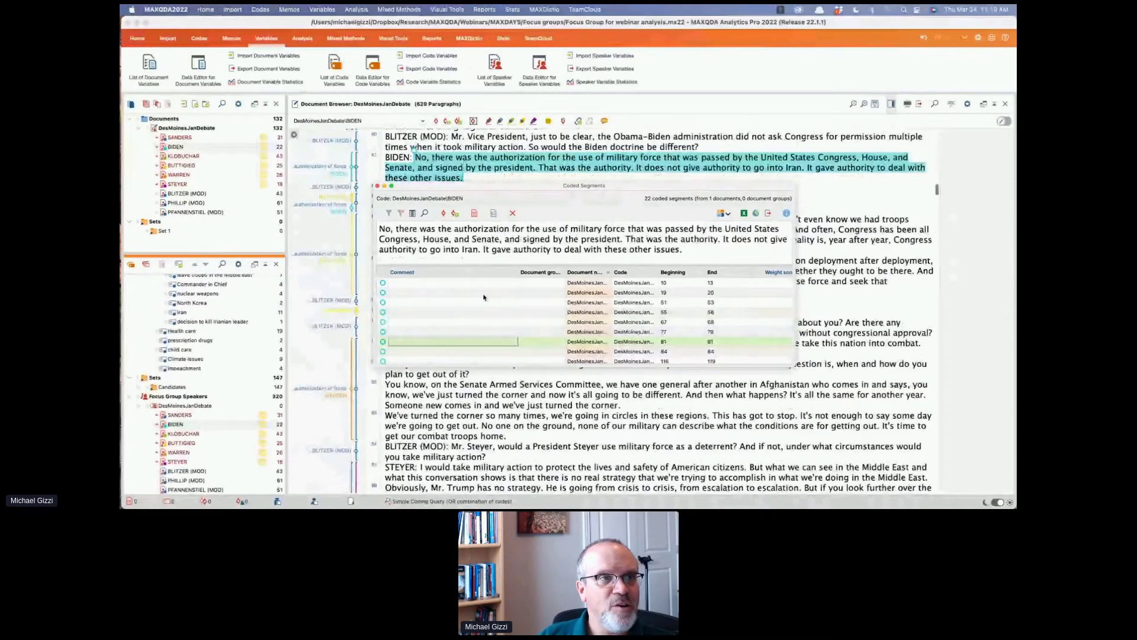
key(Down)
key(Down)
key(Down)
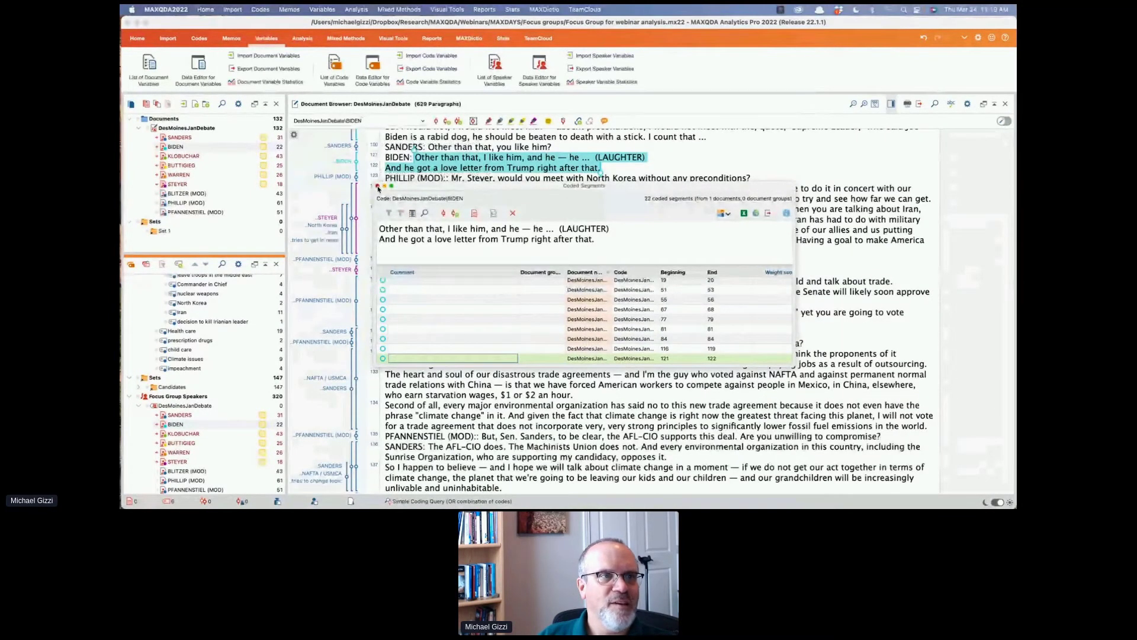
click(378, 187)
List the coded segments of the BIDEN speaker and send the segment covering paragraphs 19 to 20 to Worksheet 1
double_click(232, 148)
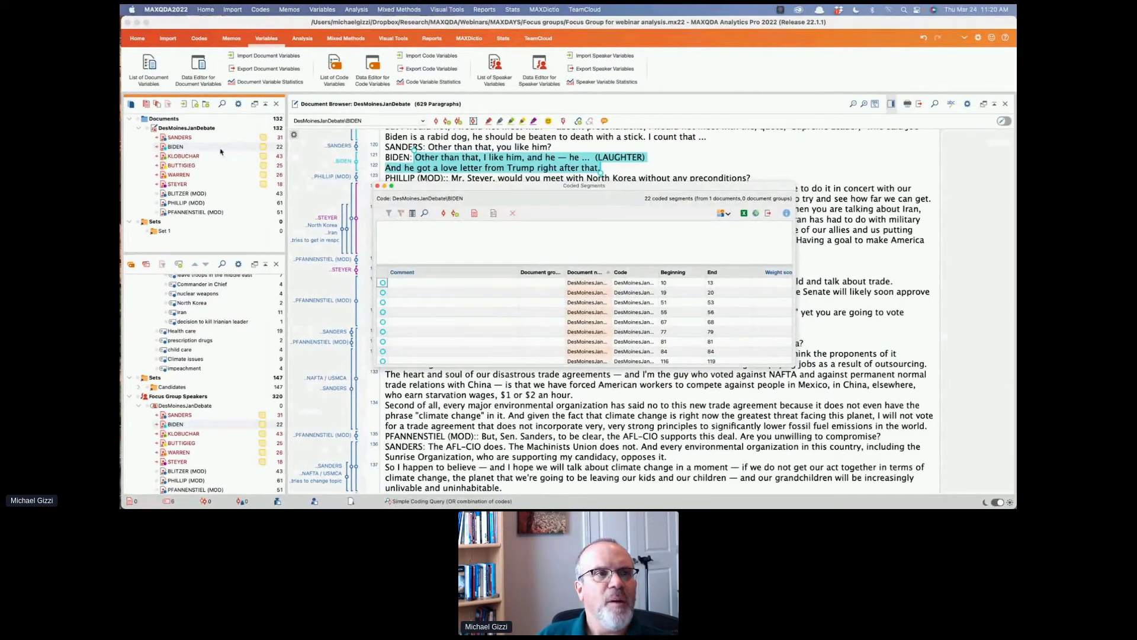
click(494, 275)
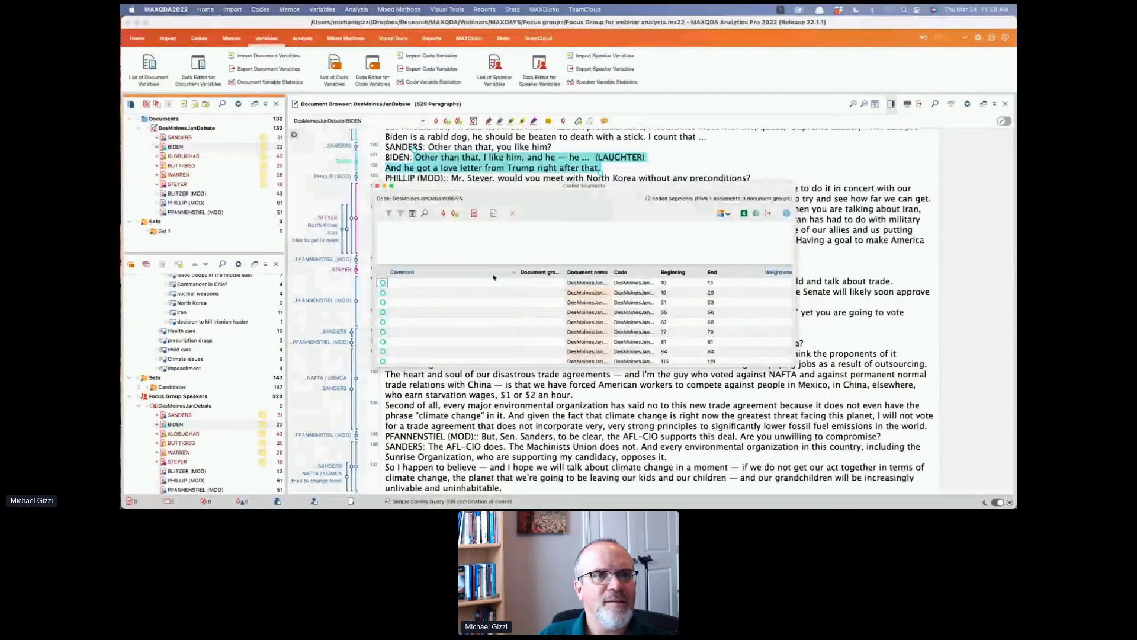
click(449, 286)
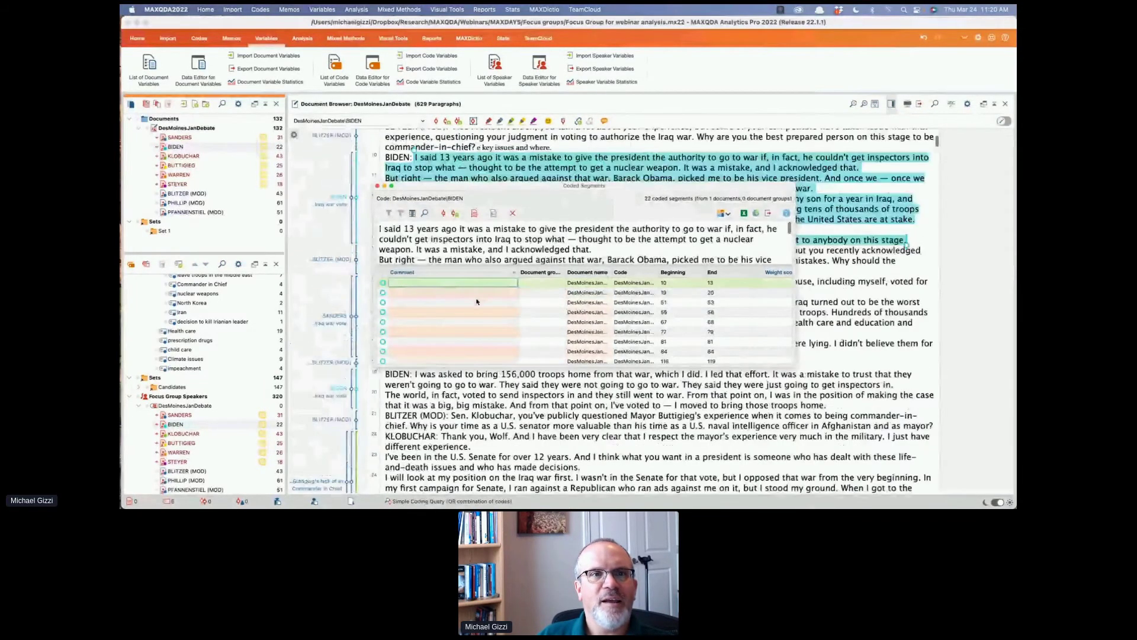
click(542, 292)
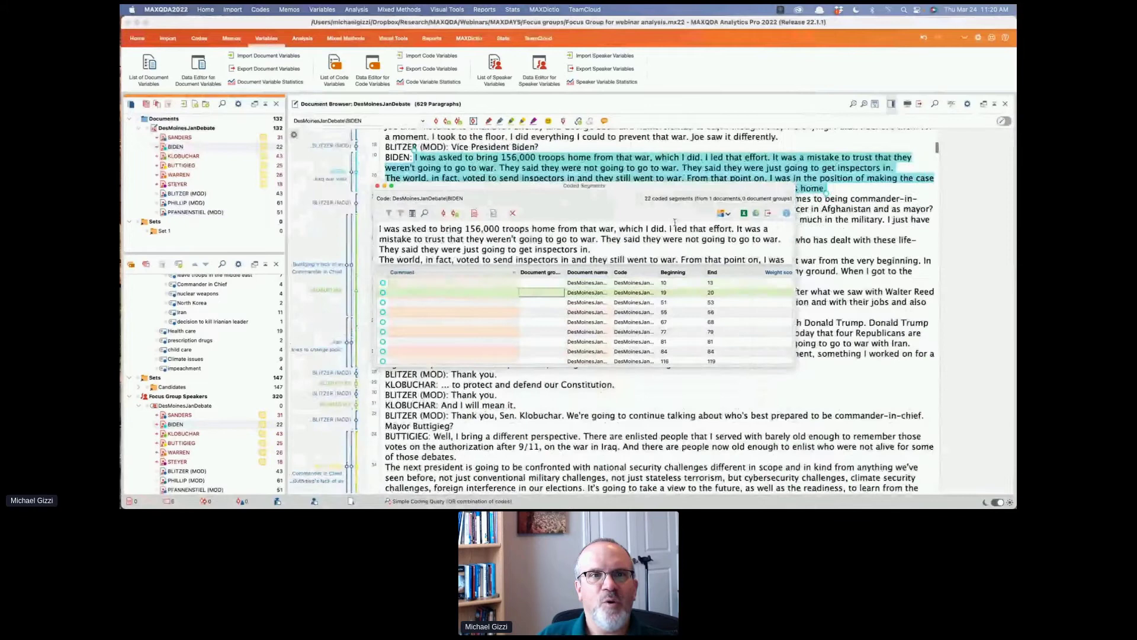
click(729, 215)
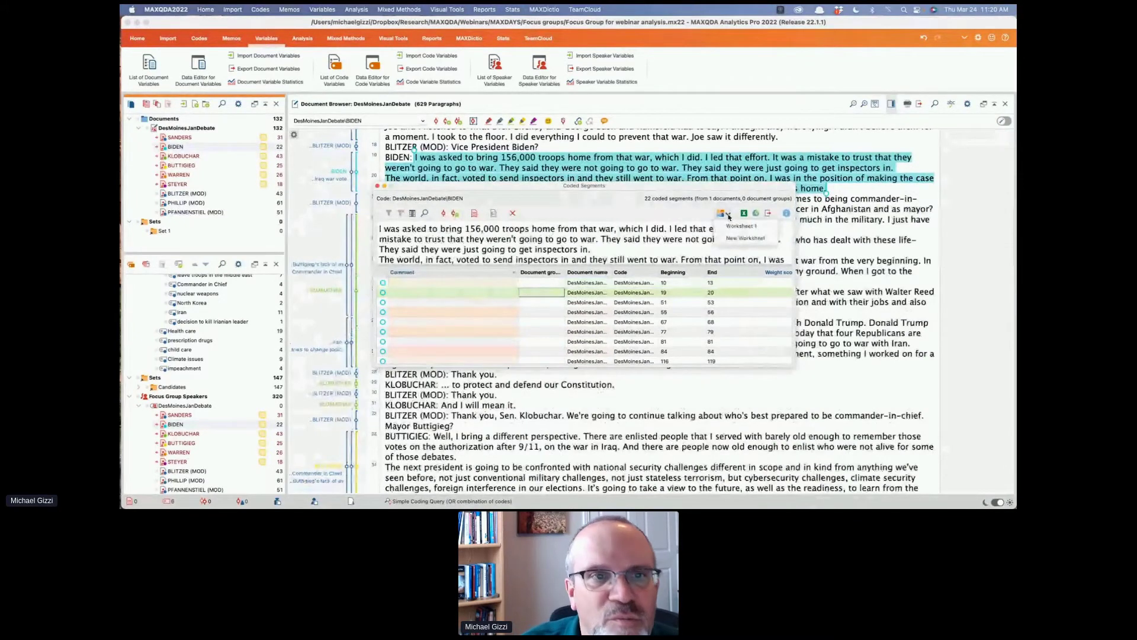
click(748, 232)
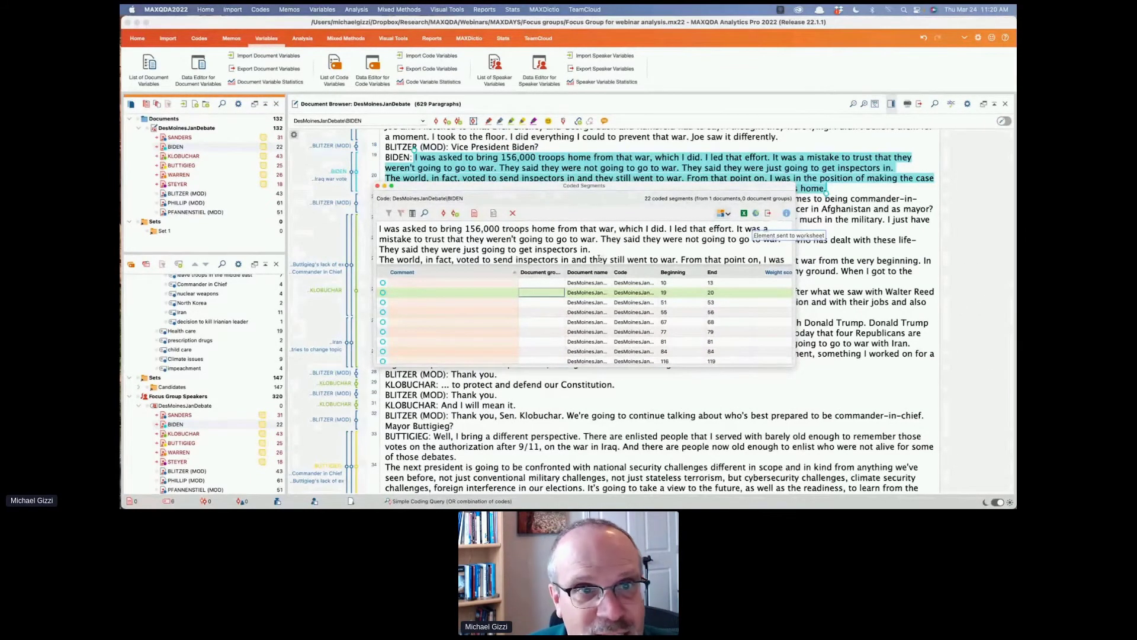
Open QTT Worksheet 1 and look through its Important Segments section and Insights area
click(302, 39)
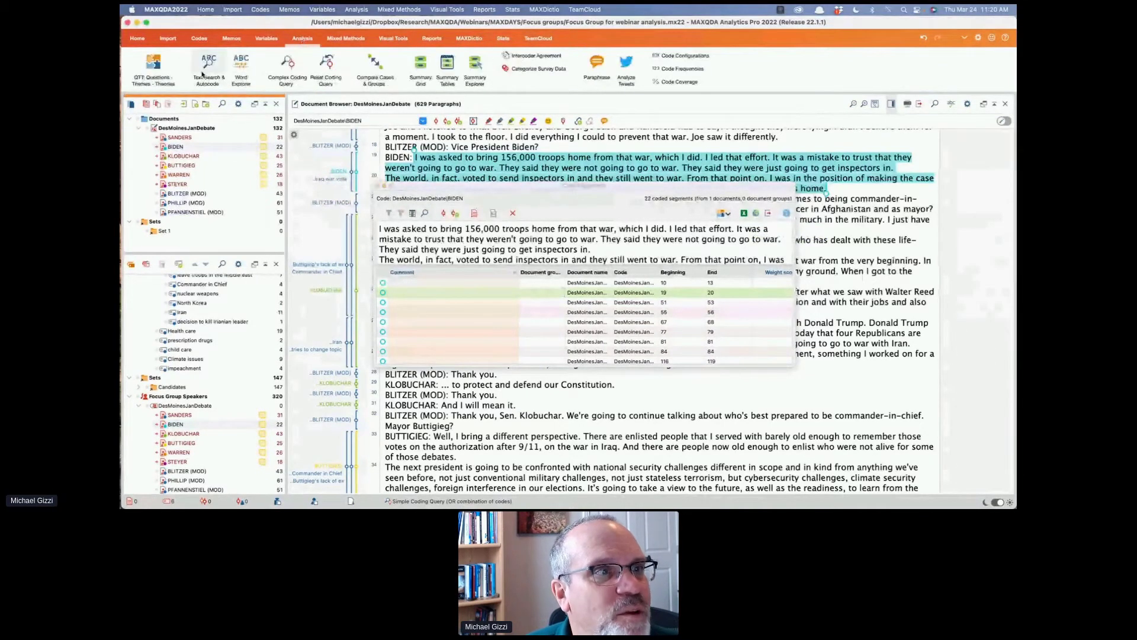
click(153, 65)
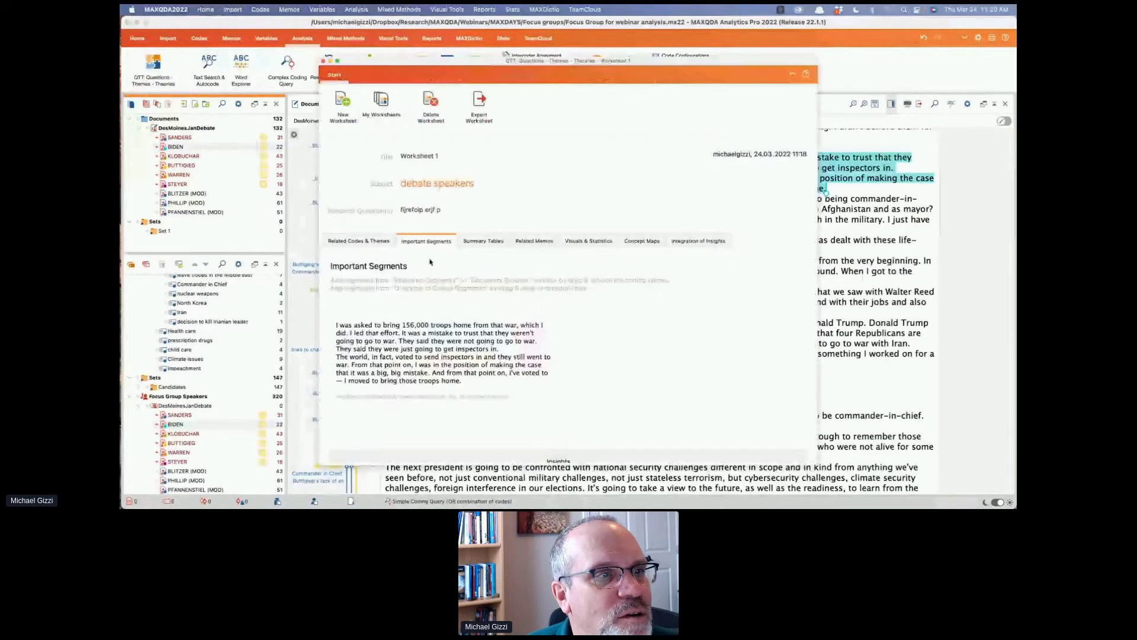
scroll(517, 294, down, 4)
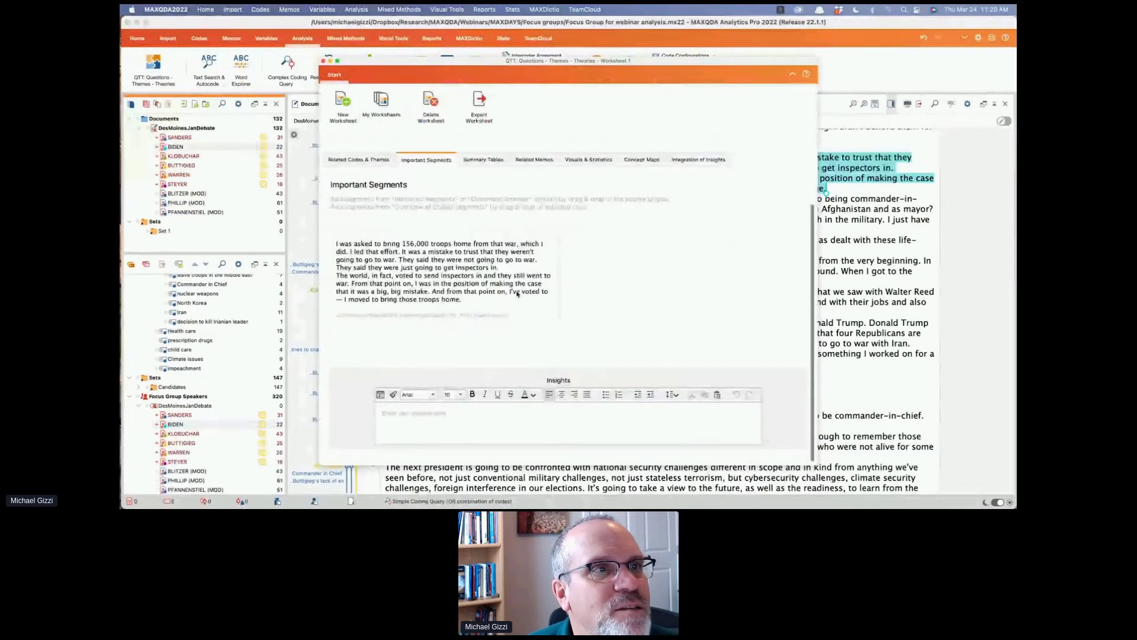
scroll(514, 293, up, 4)
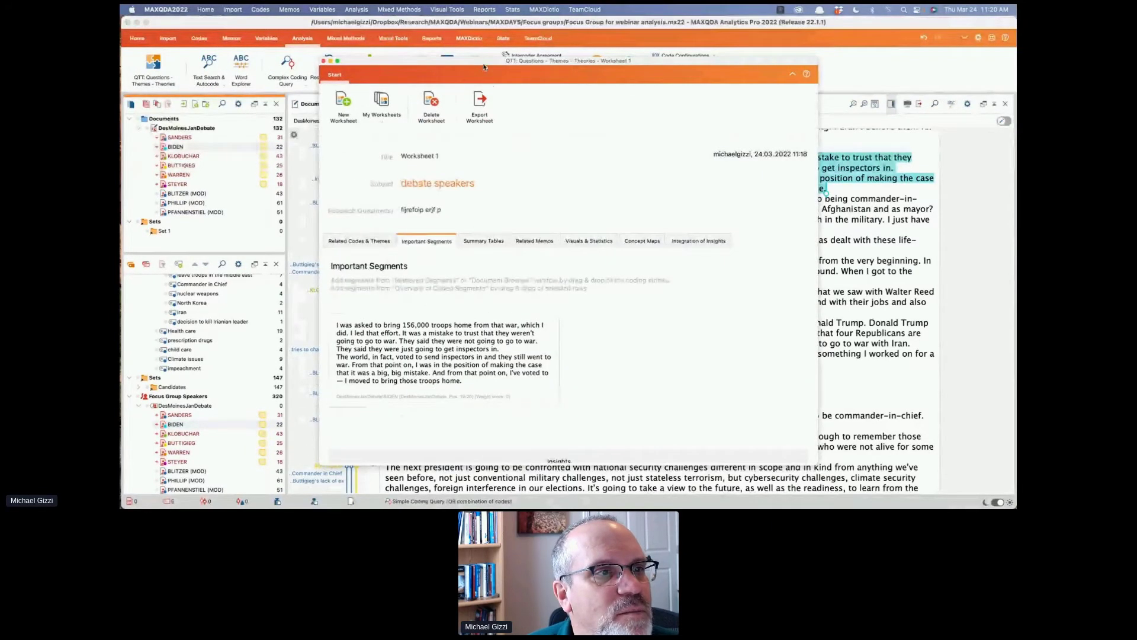
Send the BIDEN segment beginning at paragraph 77 to Worksheet 1, check it under Important Segments, and close the worksheet
drag(483, 67, 553, 362)
click(455, 320)
click(455, 318)
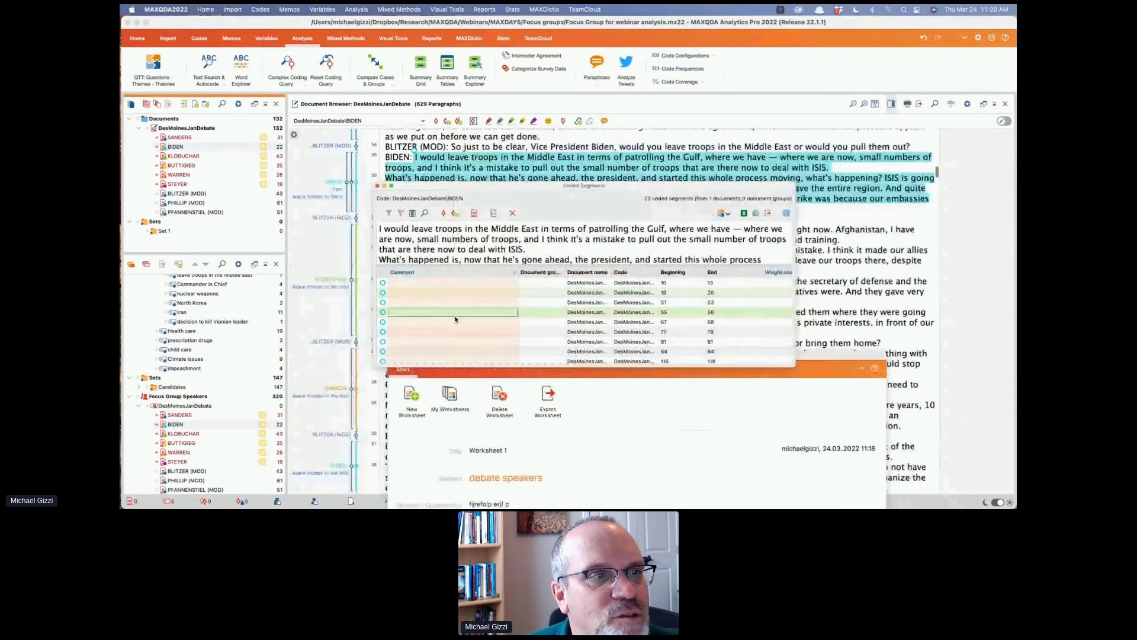
click(473, 332)
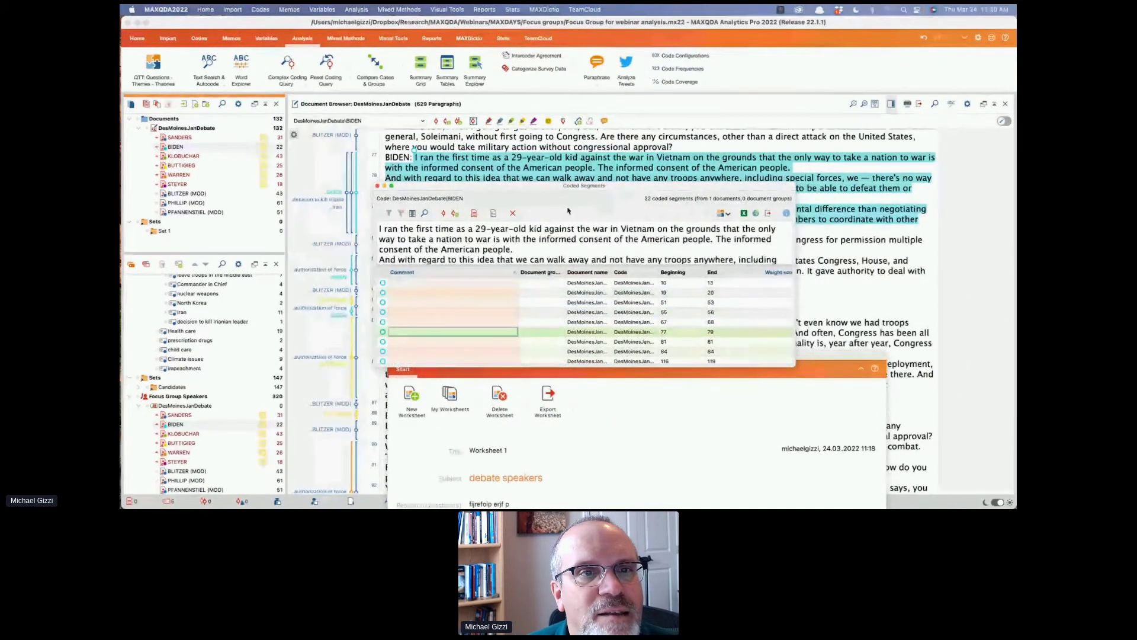
click(724, 214)
click(740, 226)
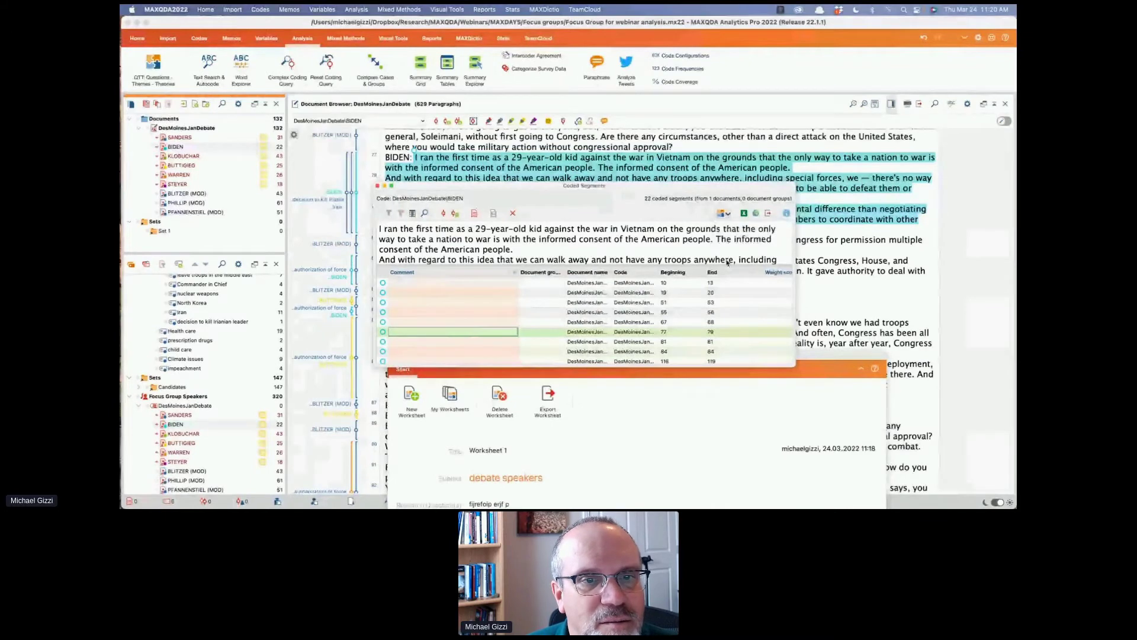
drag(819, 355, 773, 81)
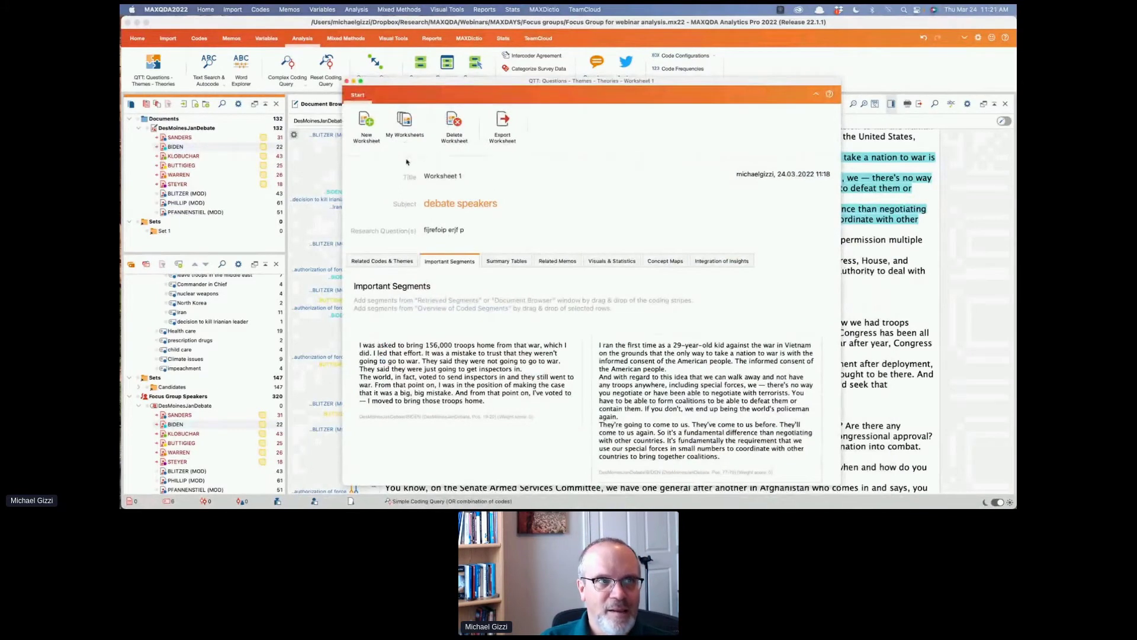
click(348, 81)
Select the three BIDEN segments beginning at paragraphs 84, 116 and 121 and send them together to Worksheet 1
click(462, 317)
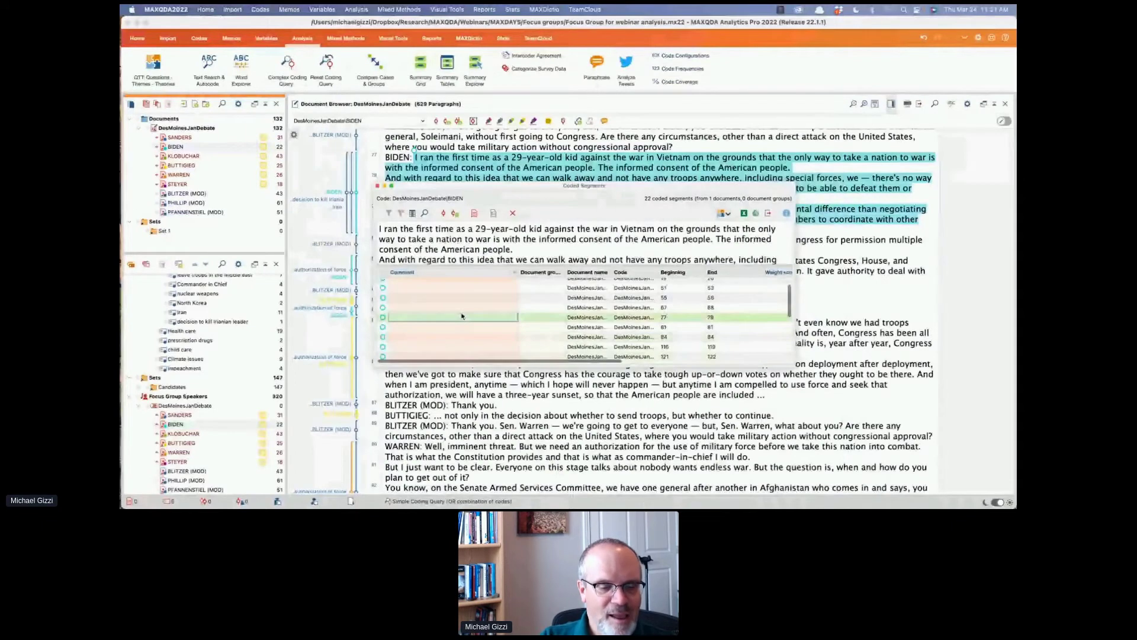
click(462, 337)
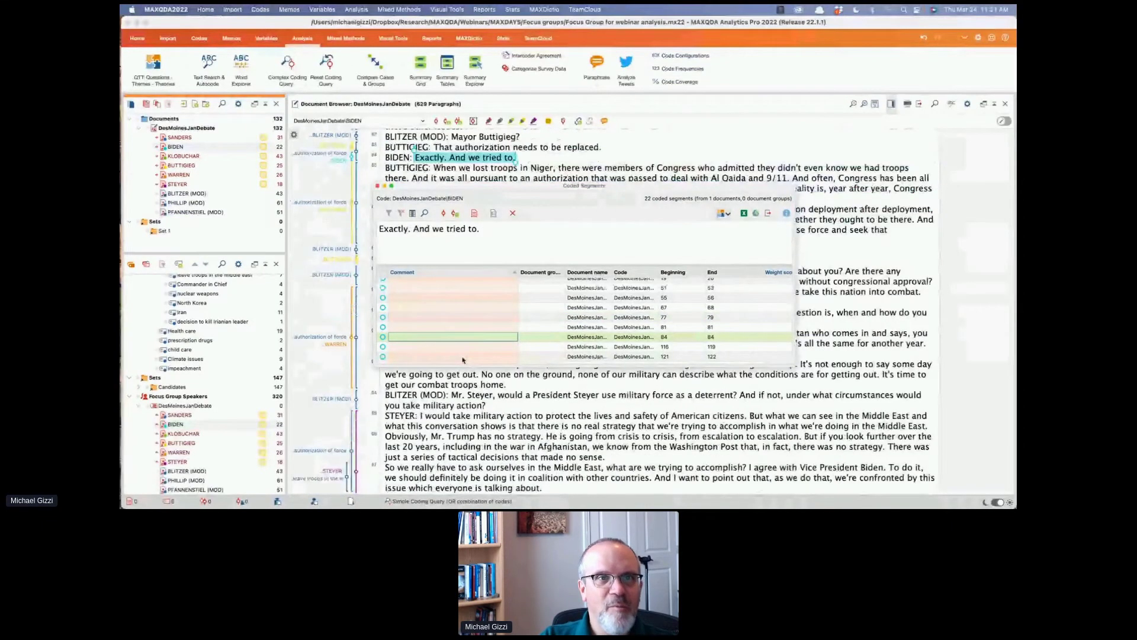
click(462, 357)
click(724, 213)
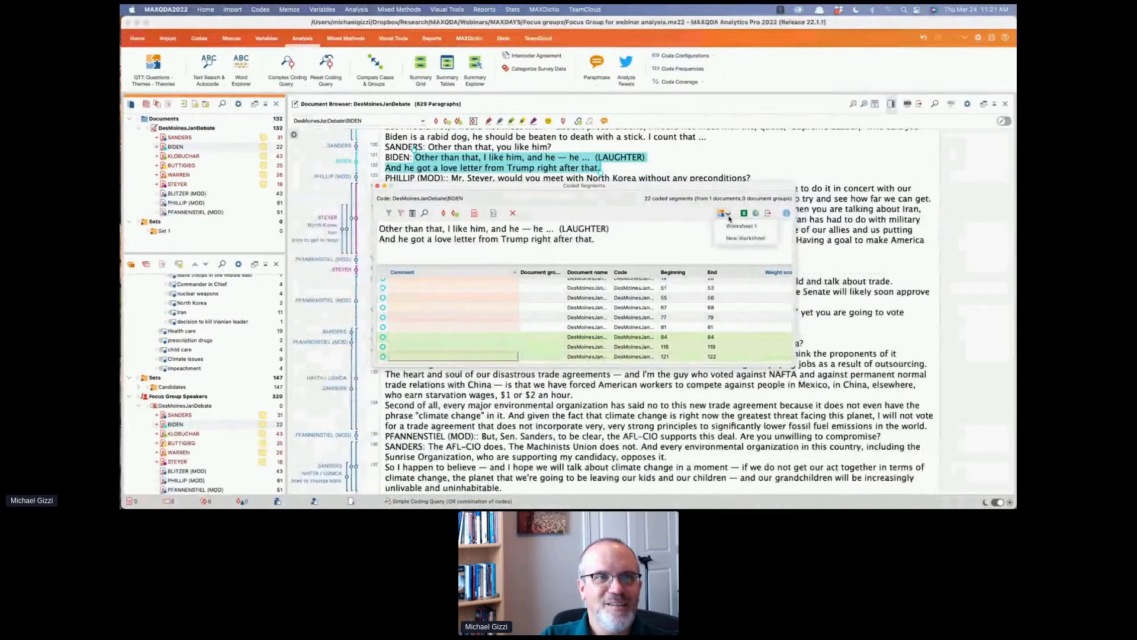
click(733, 226)
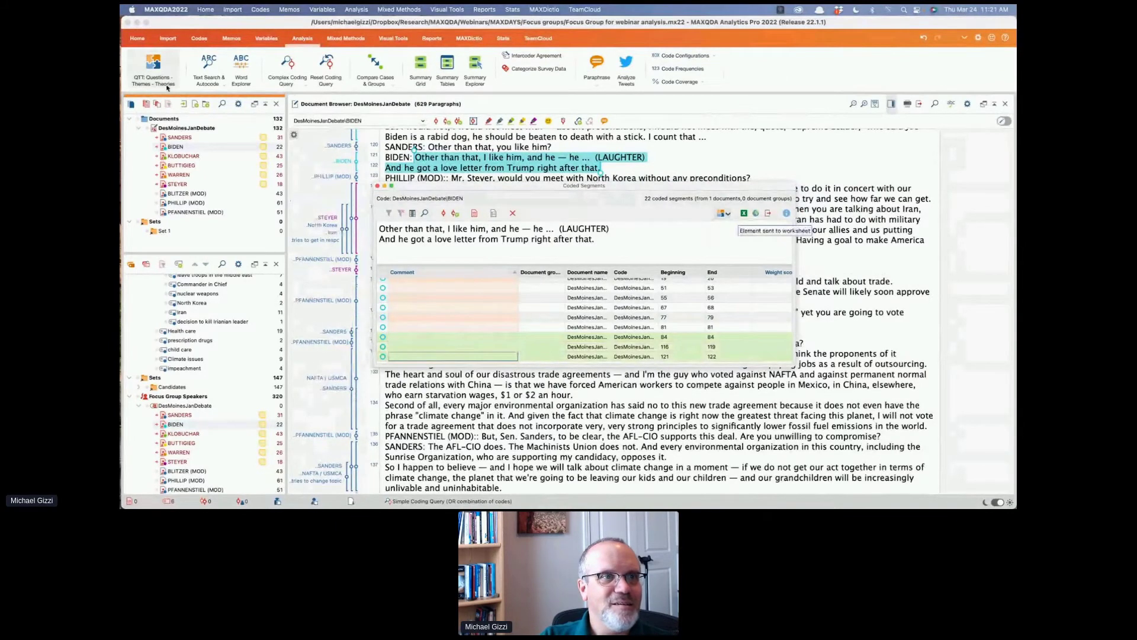
Review the Important Segments in QTT Worksheet 1, and close the worksheet and the list of coded segments
click(141, 58)
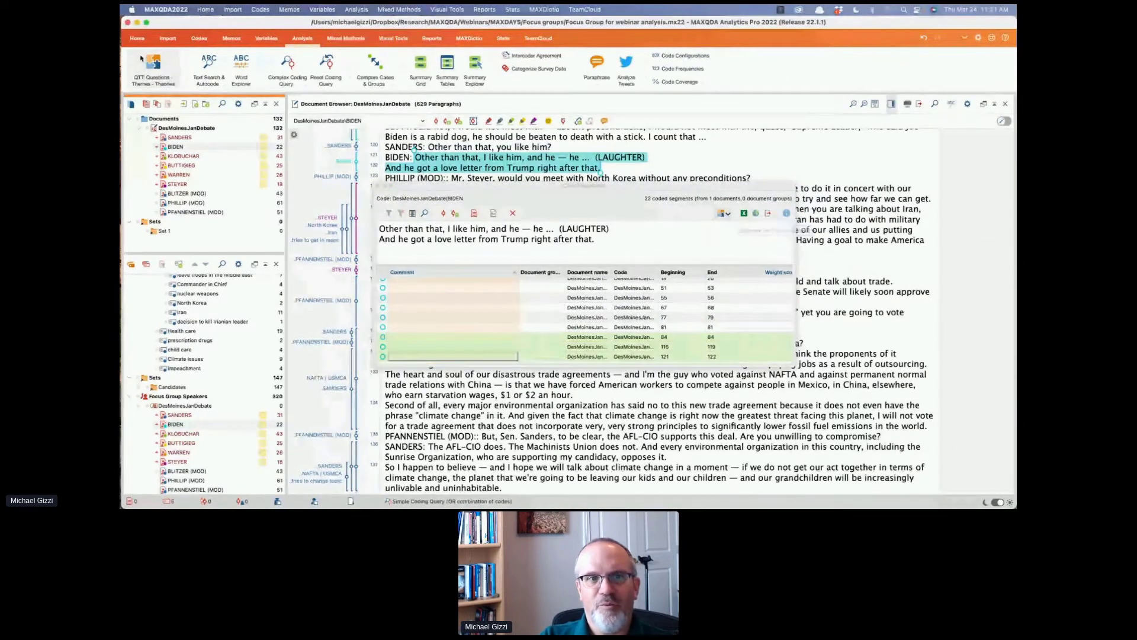
click(141, 58)
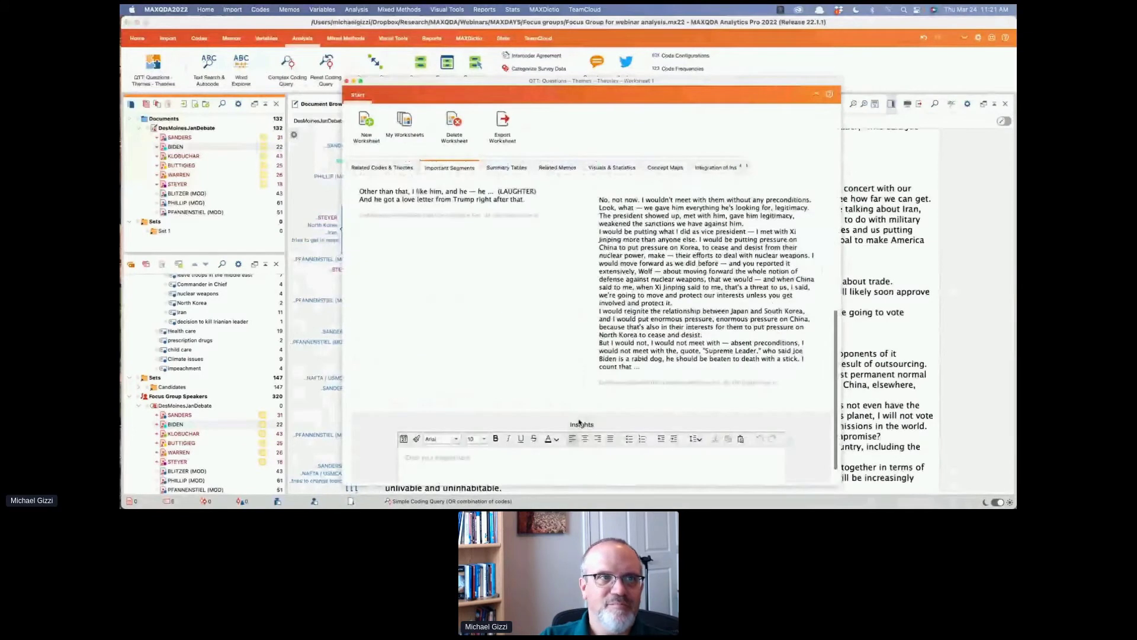
scroll(579, 422, up, 10)
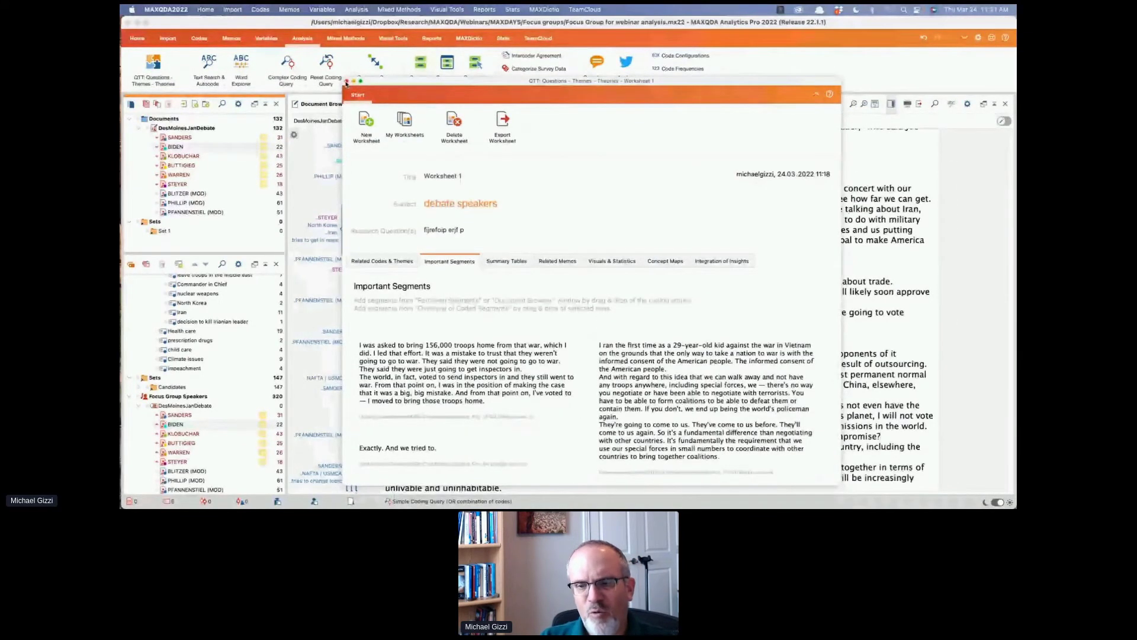
click(347, 81)
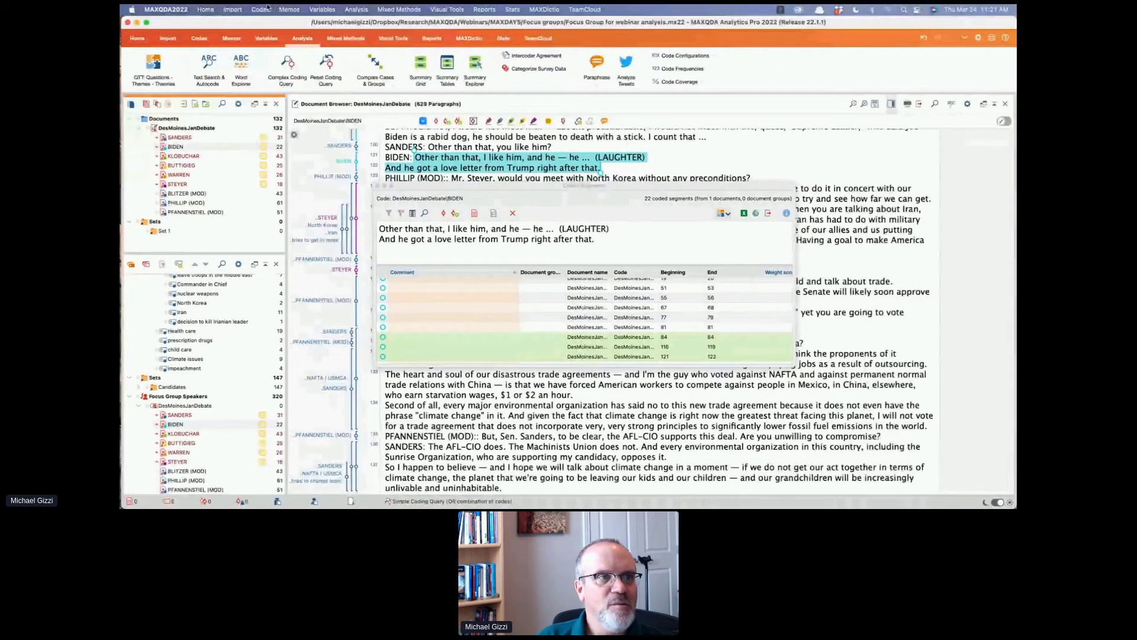
click(377, 186)
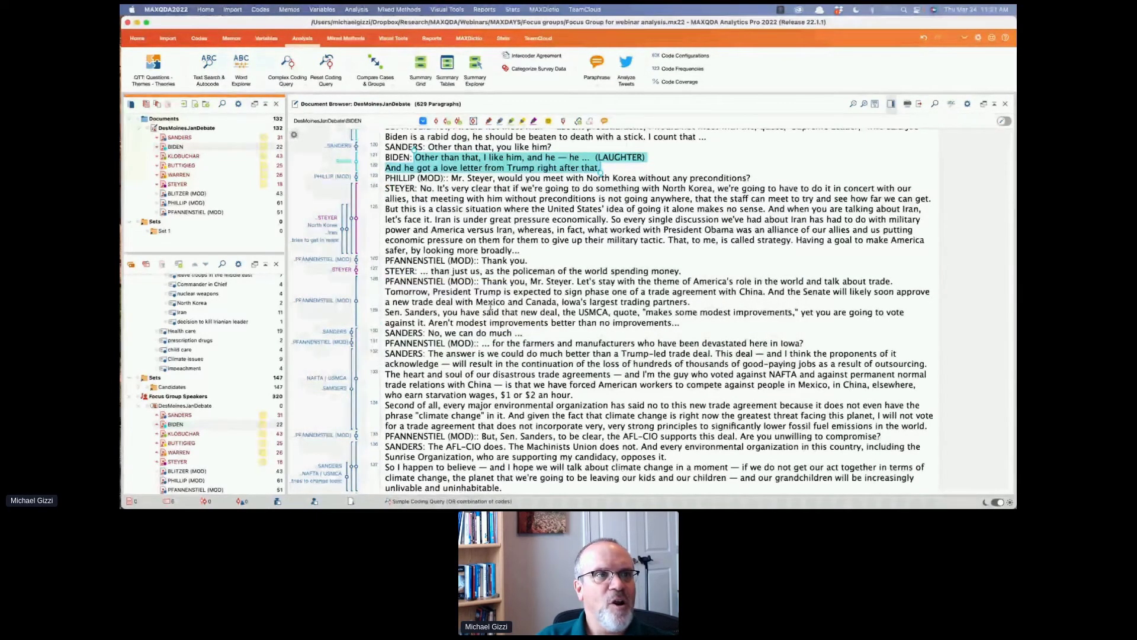
scroll(491, 307, down, 1)
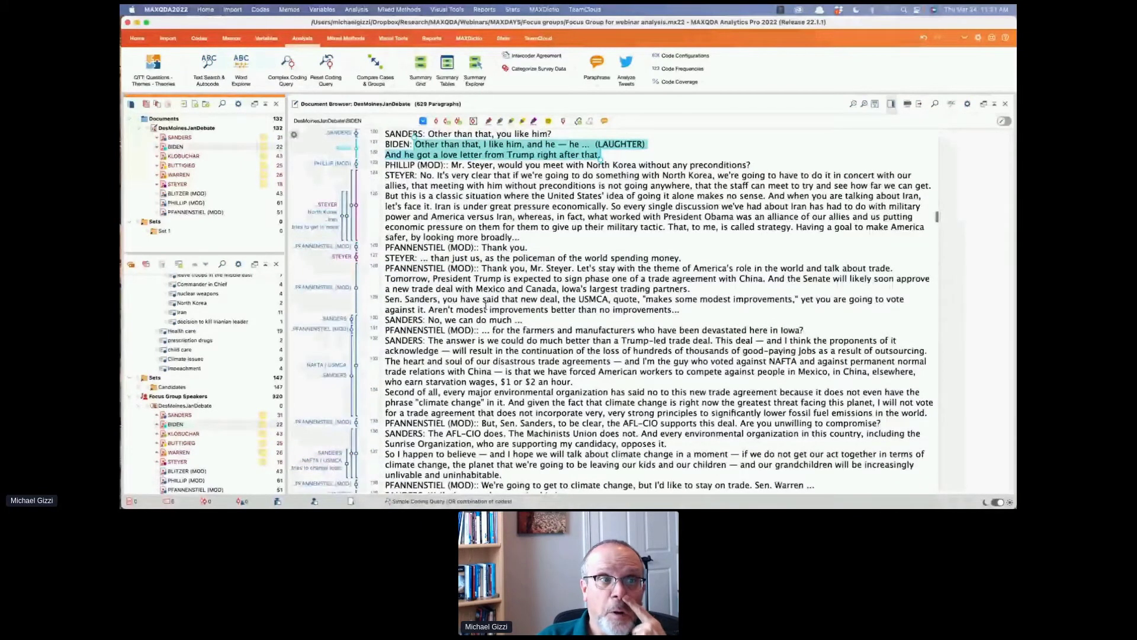
scroll(486, 305, down, 3)
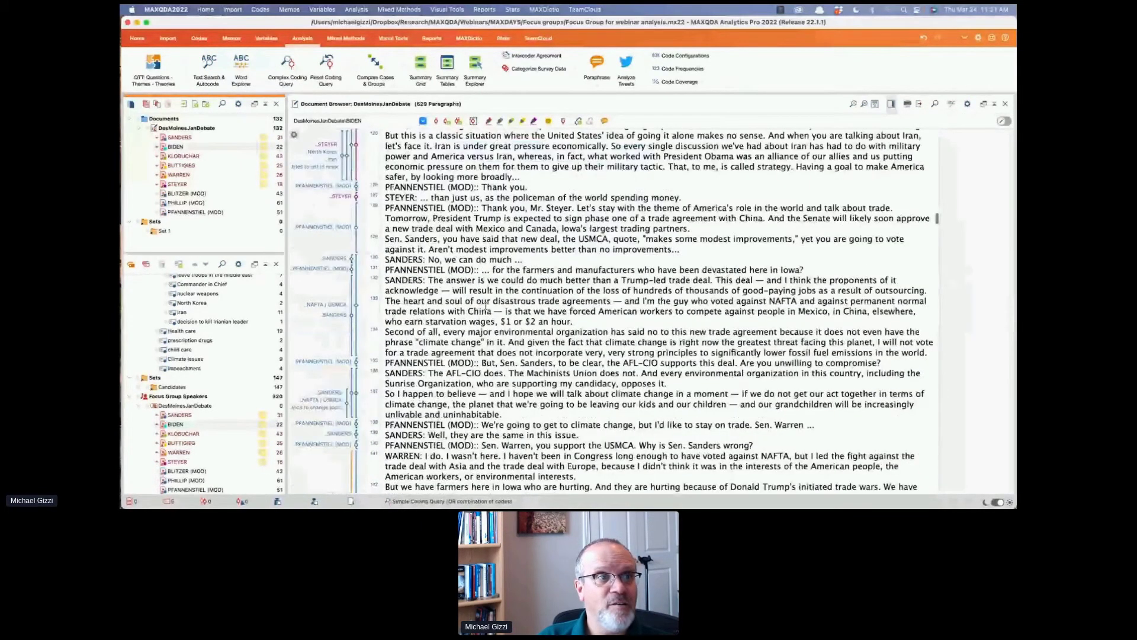
scroll(486, 305, down, 10)
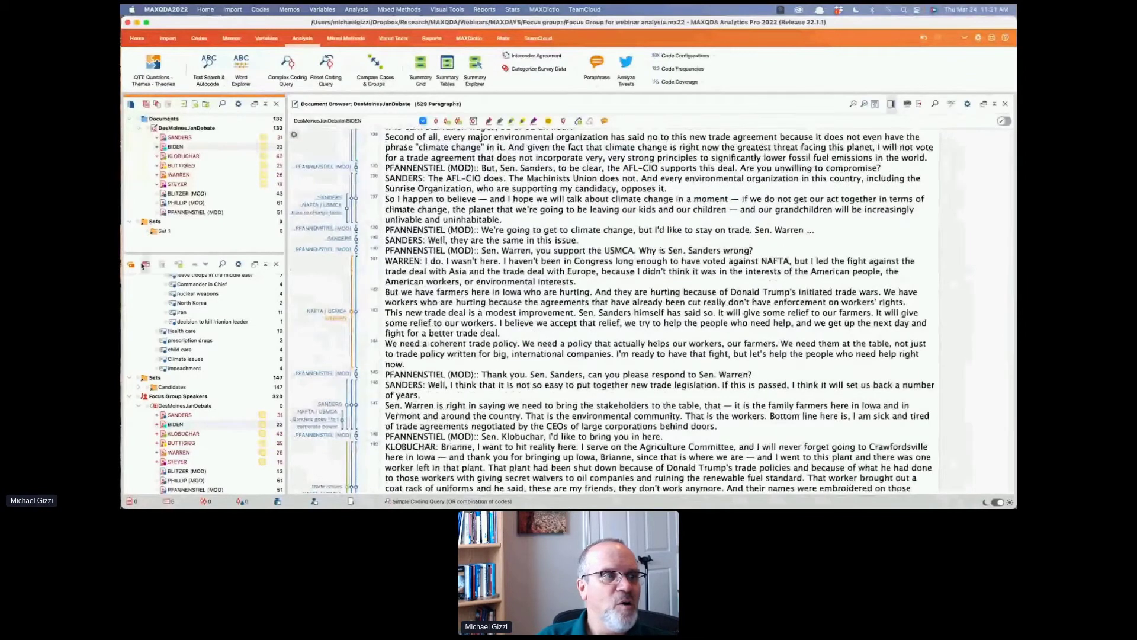
Deactivate all DesMoinesJanDebate speakers and activate only WARREN, in both the focus group speaker codes and the document list
scroll(183, 391, up, 1)
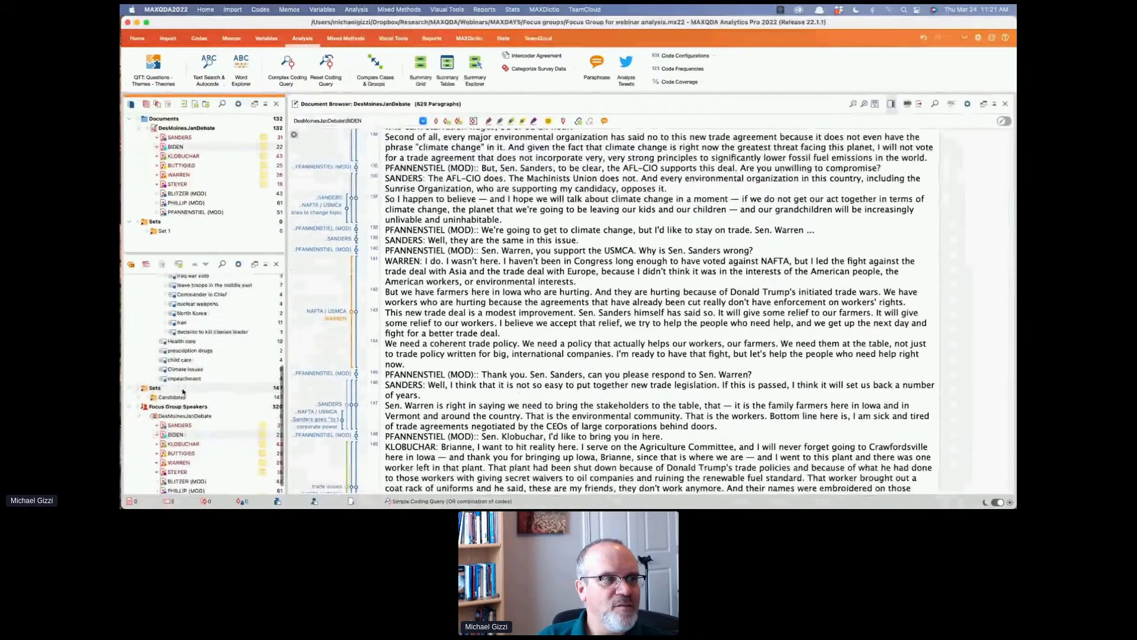
scroll(152, 409, down, 1)
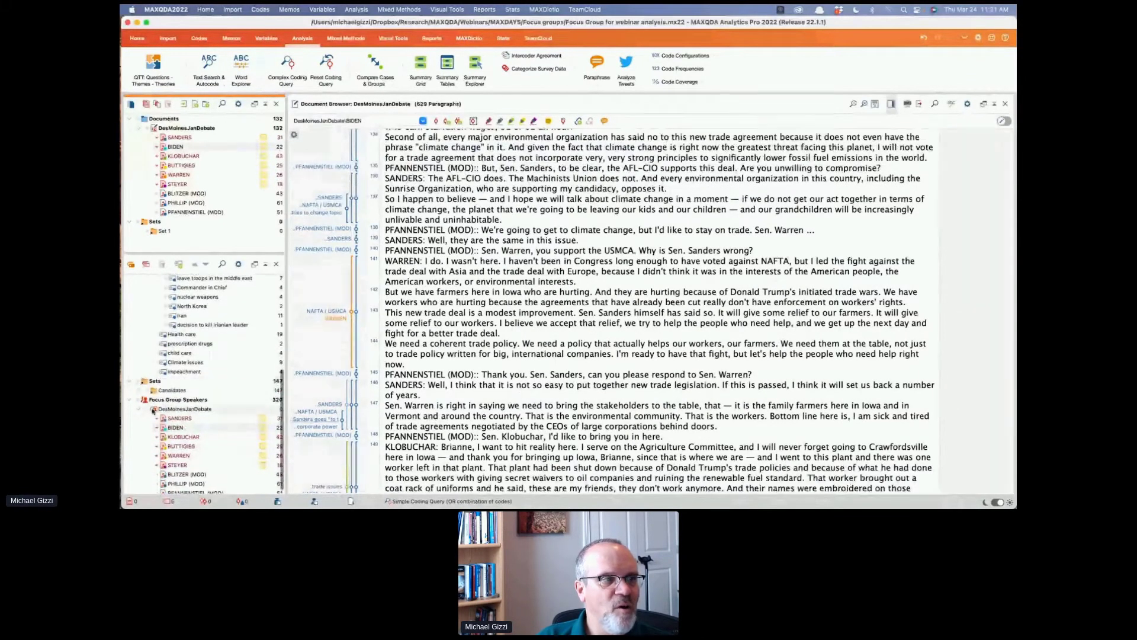
click(153, 410)
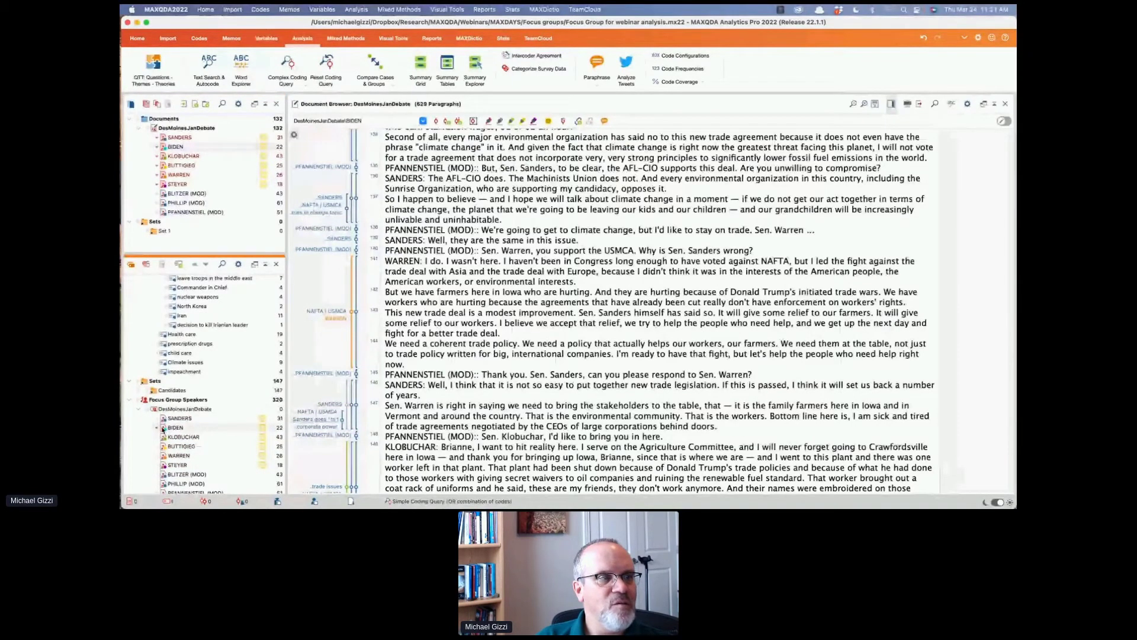
click(163, 456)
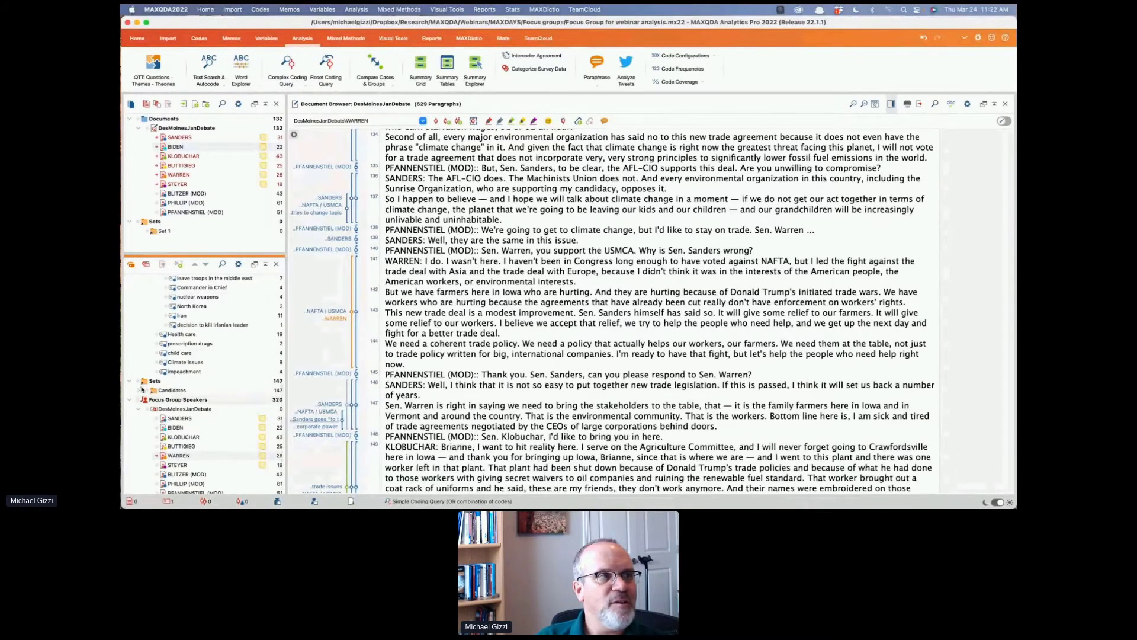
click(153, 128)
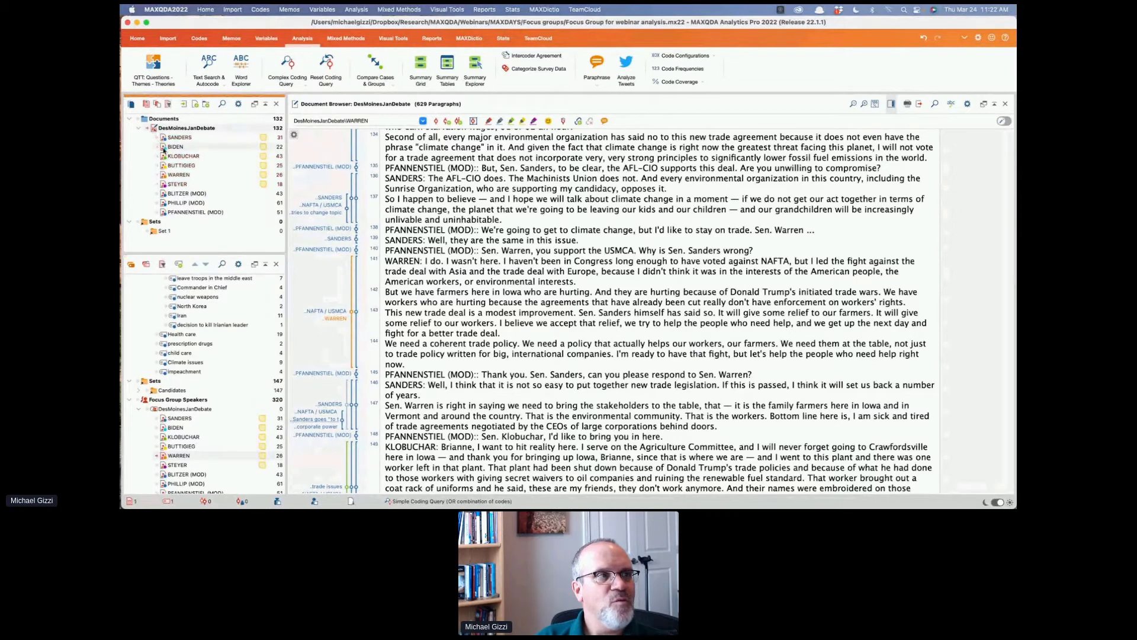
click(164, 176)
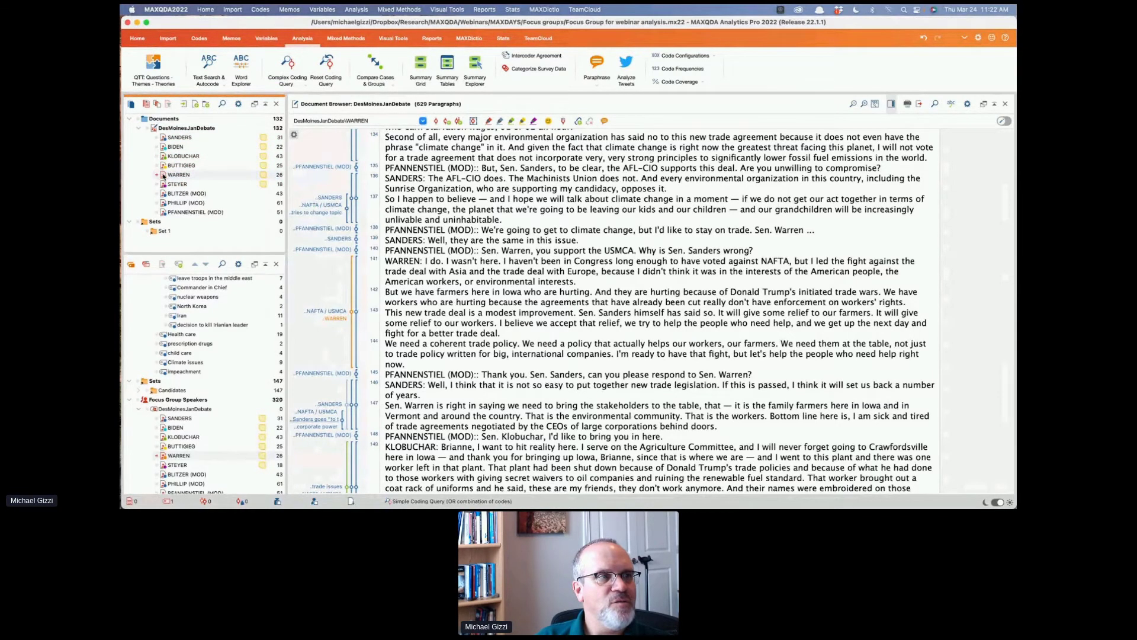
Activate the NAFTA / USMCA code under Economic Issues and show the Retrieved Segments window
scroll(170, 309, up, 3)
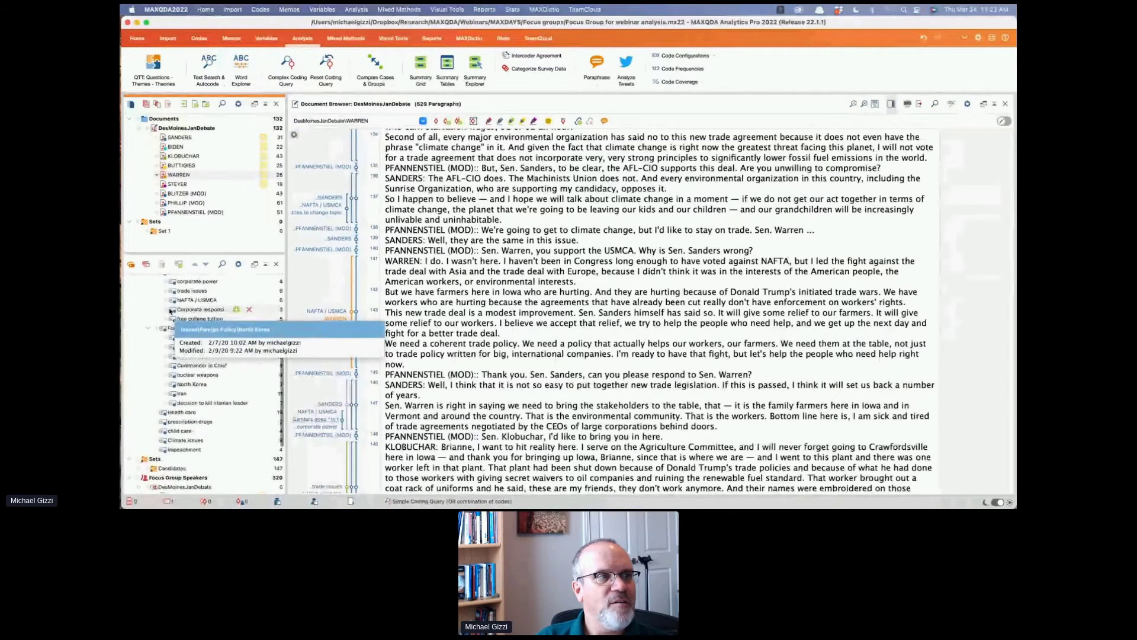
scroll(171, 310, up, 1)
click(168, 311)
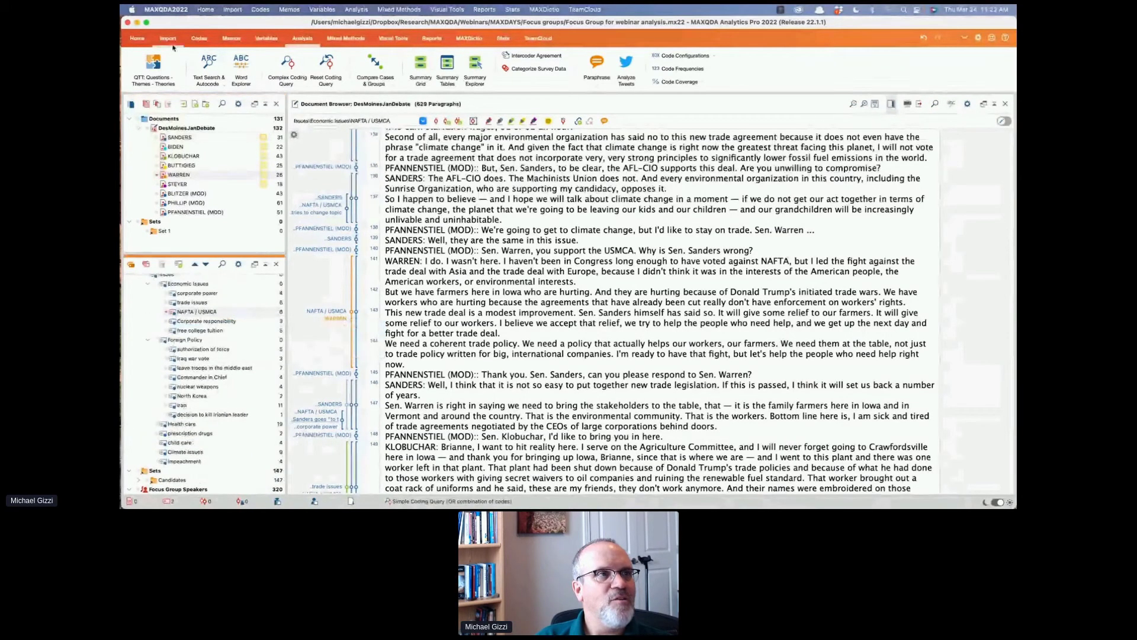
click(139, 39)
click(336, 65)
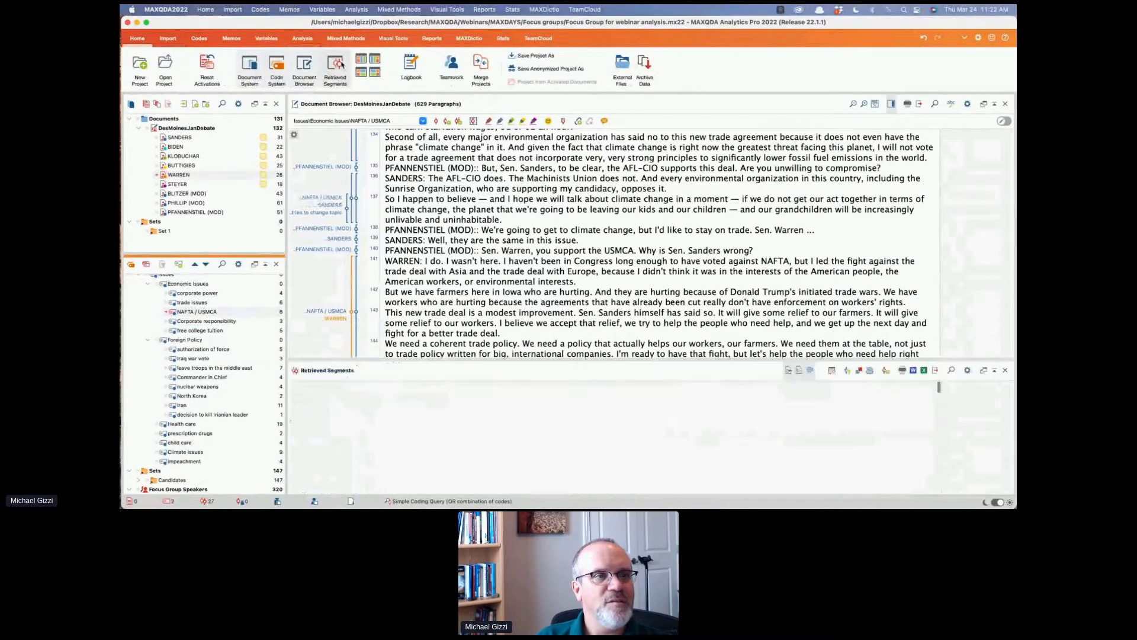
Review the retrieved WARREN segments down to the passage on voting against NAFTA
scroll(513, 446, down, 2)
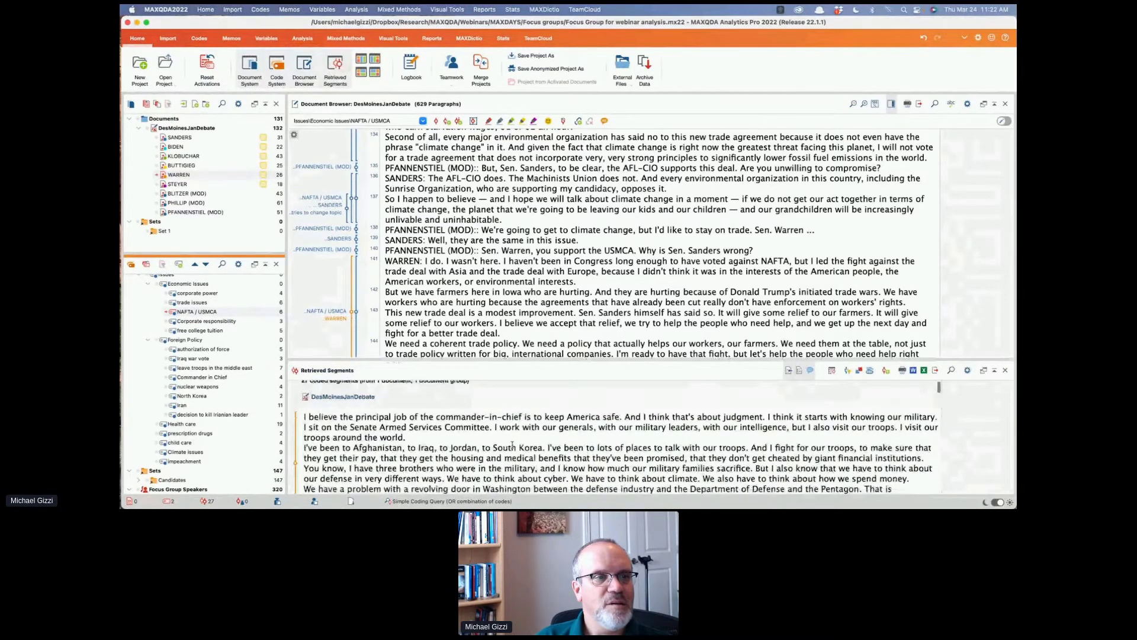
scroll(512, 446, down, 5)
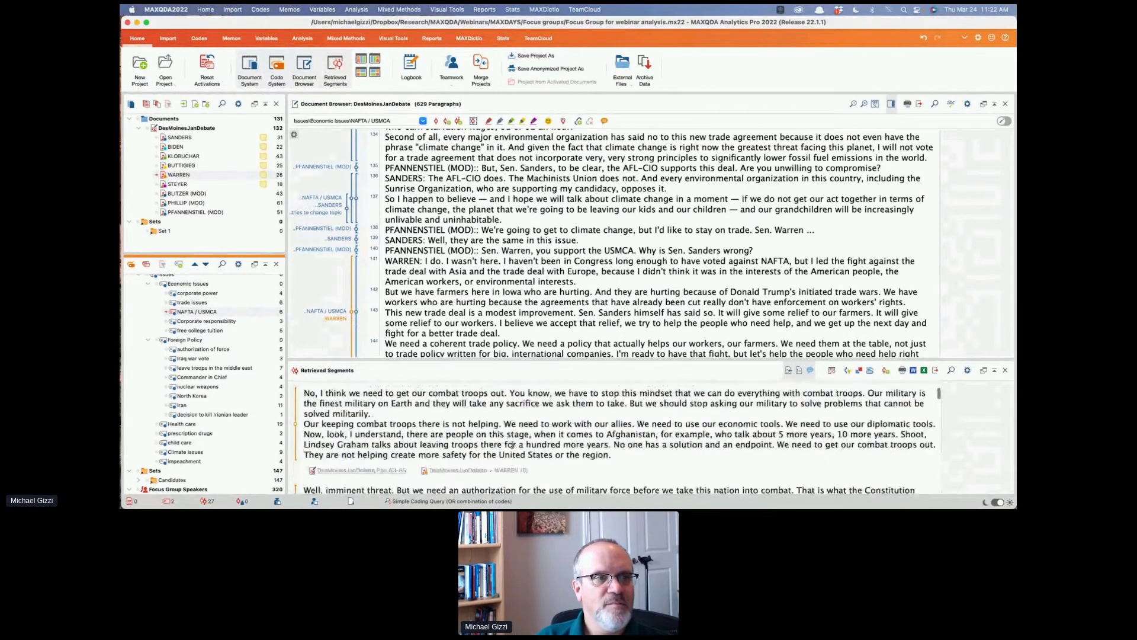
scroll(512, 444, down, 5)
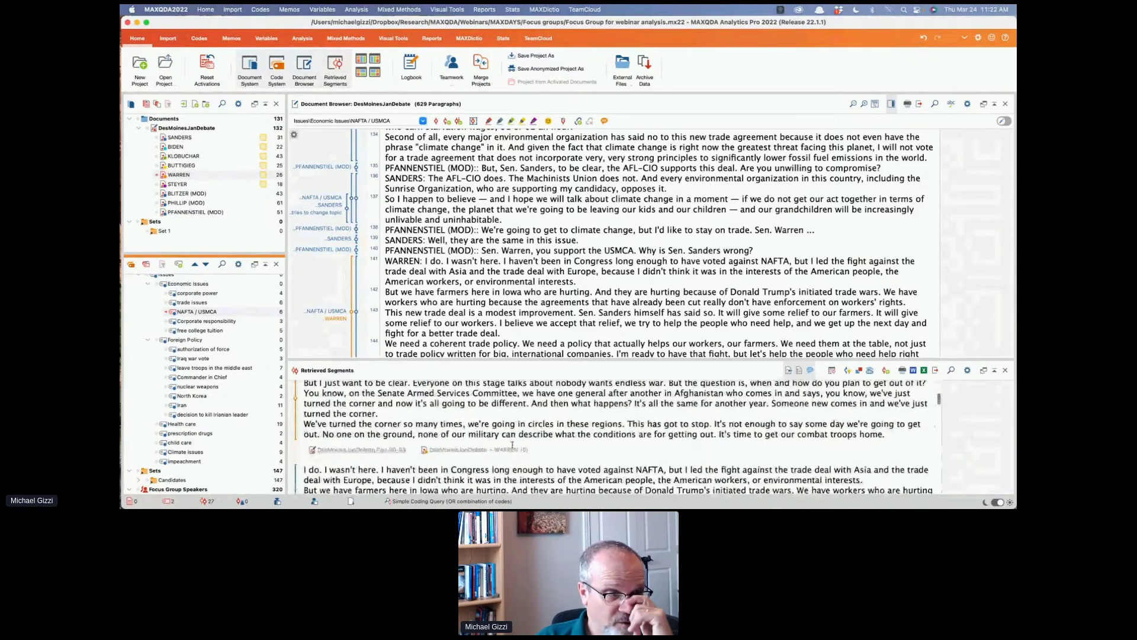
scroll(512, 446, down, 1)
scroll(513, 445, down, 2)
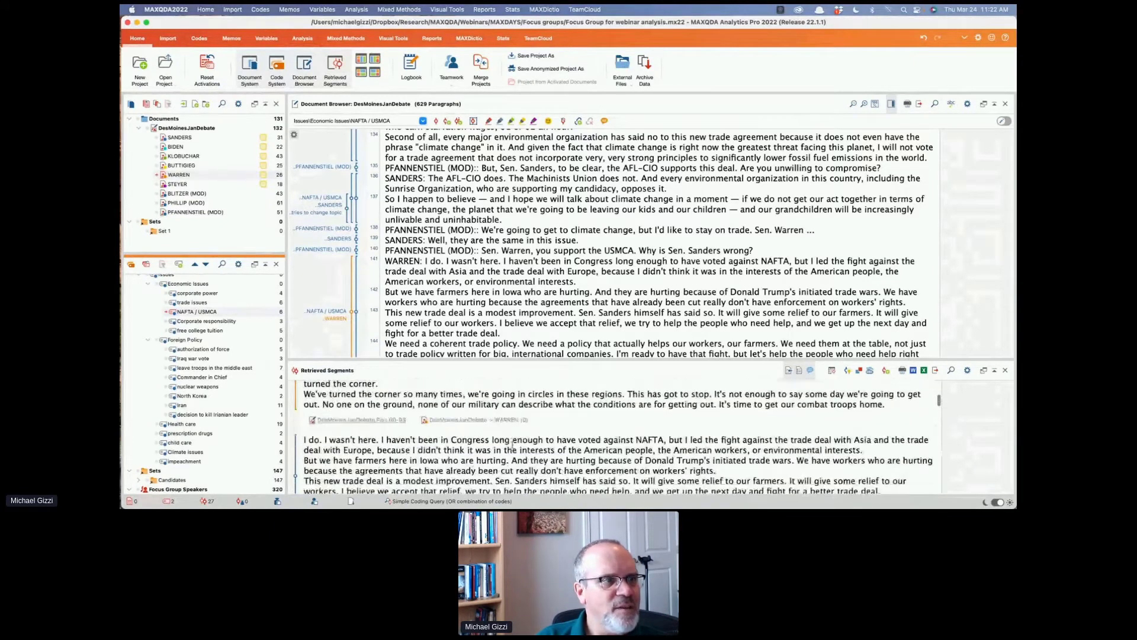
Inspect the NAFTA / USMCA coded segments beginning at paragraphs 146 and 148, and close the list of coded segments
mouse_move(187, 416)
scroll(187, 416, up, 3)
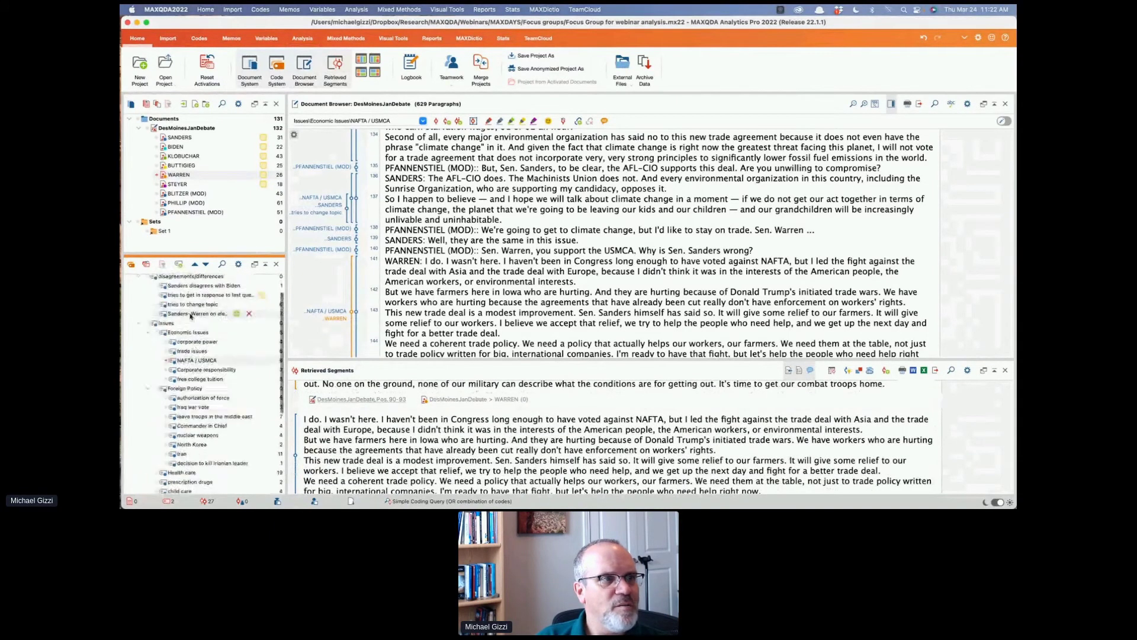
double_click(190, 366)
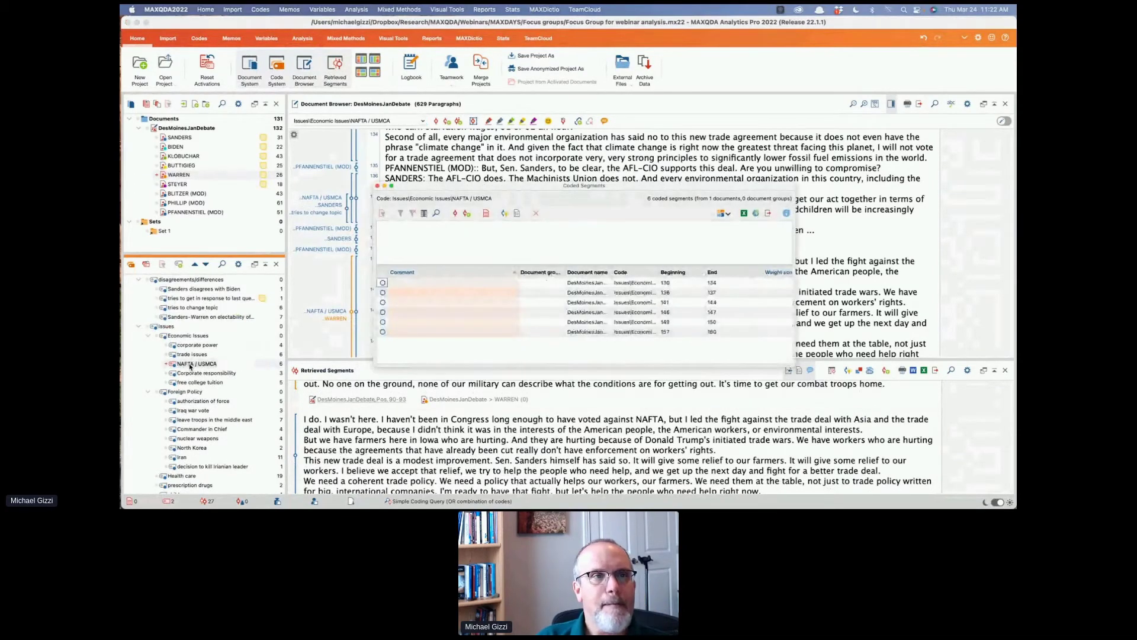
click(592, 311)
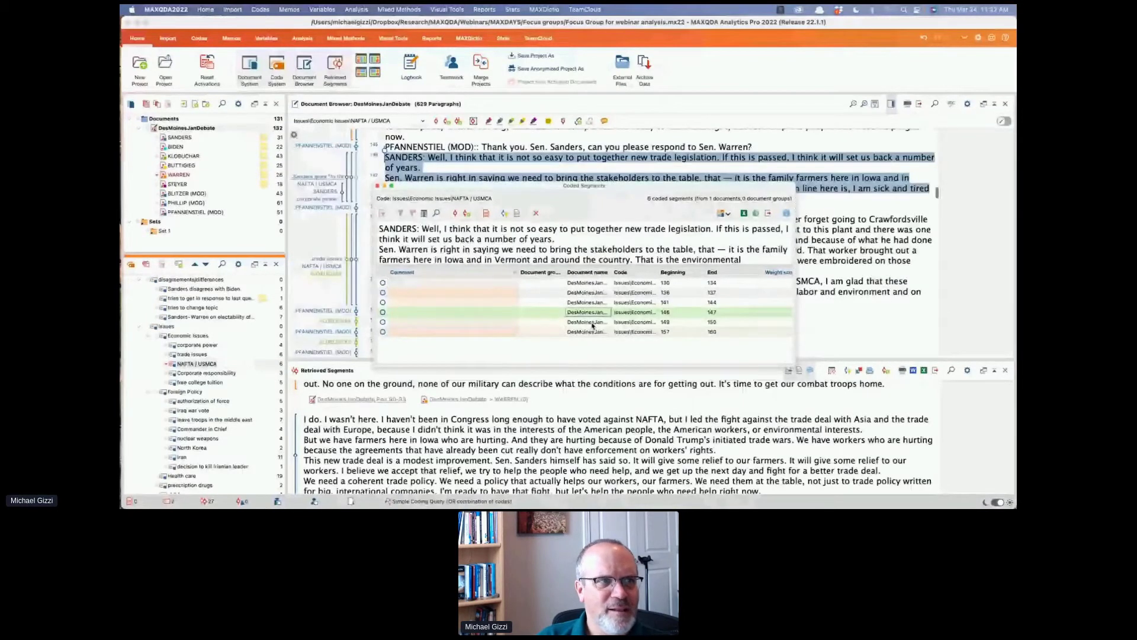
click(592, 321)
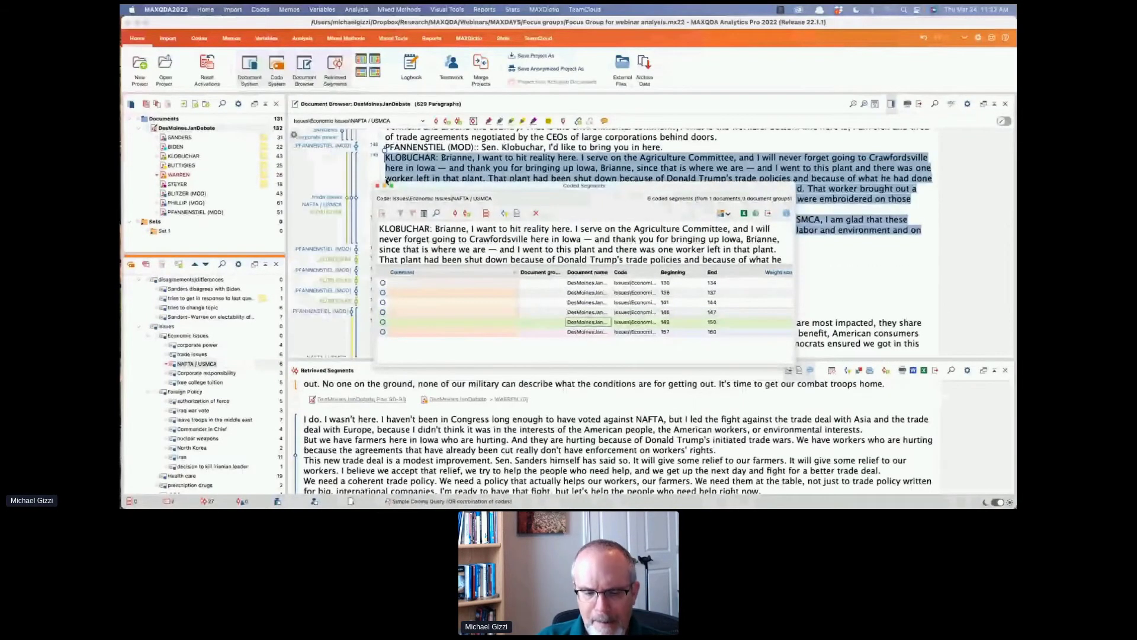
click(378, 186)
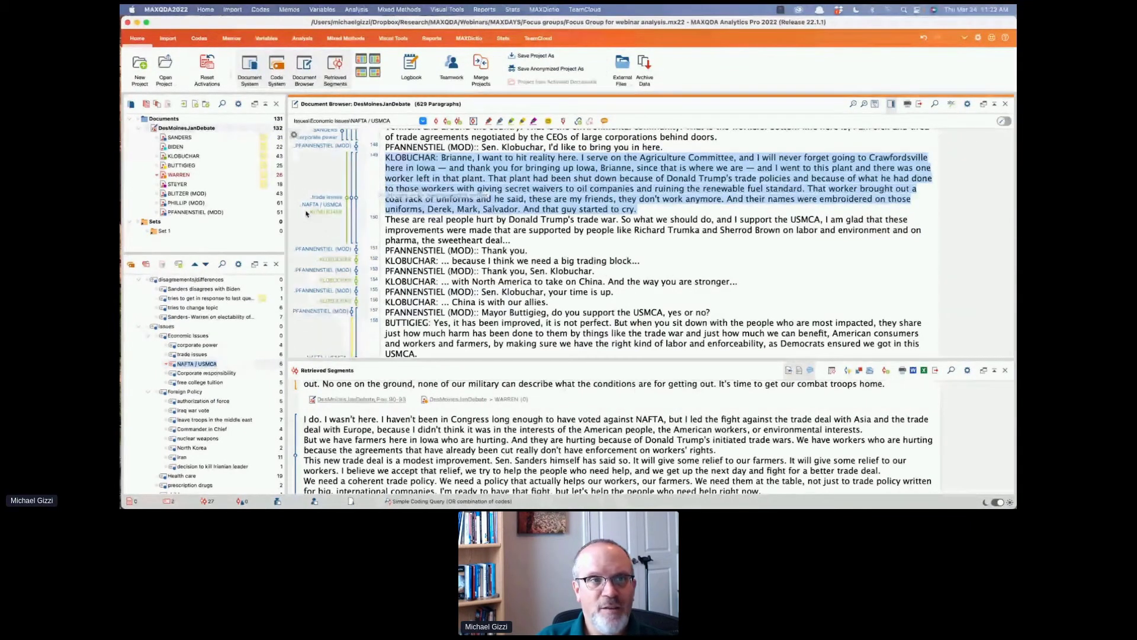
Deactivate WARREN in the document list, and open activation of focus group speakers by variables with the Age variable selected
click(163, 176)
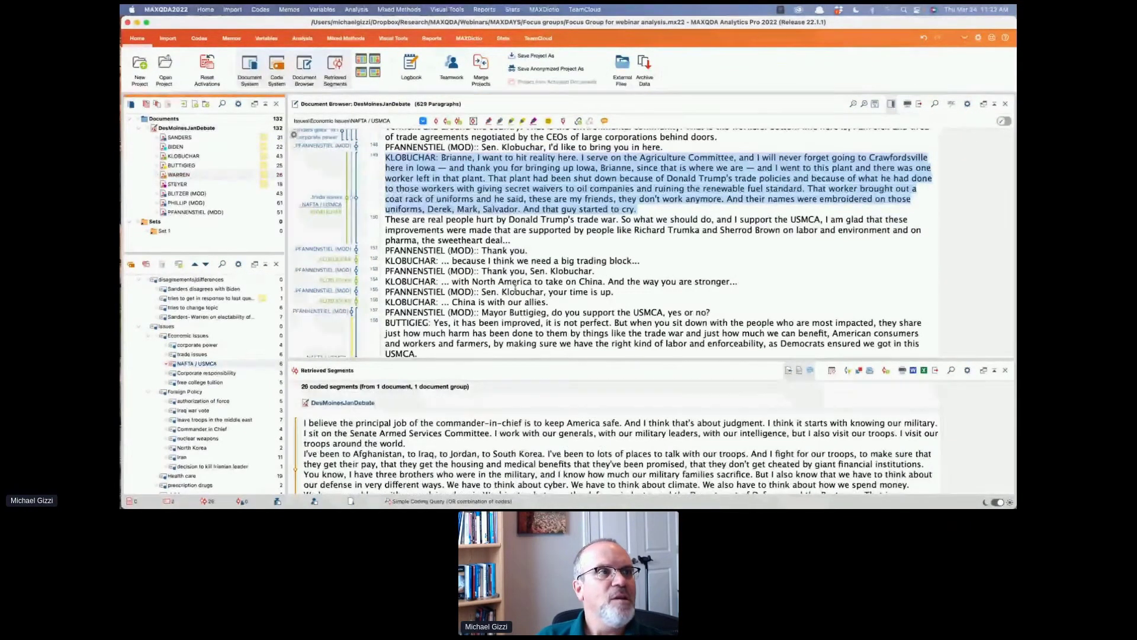
click(556, 272)
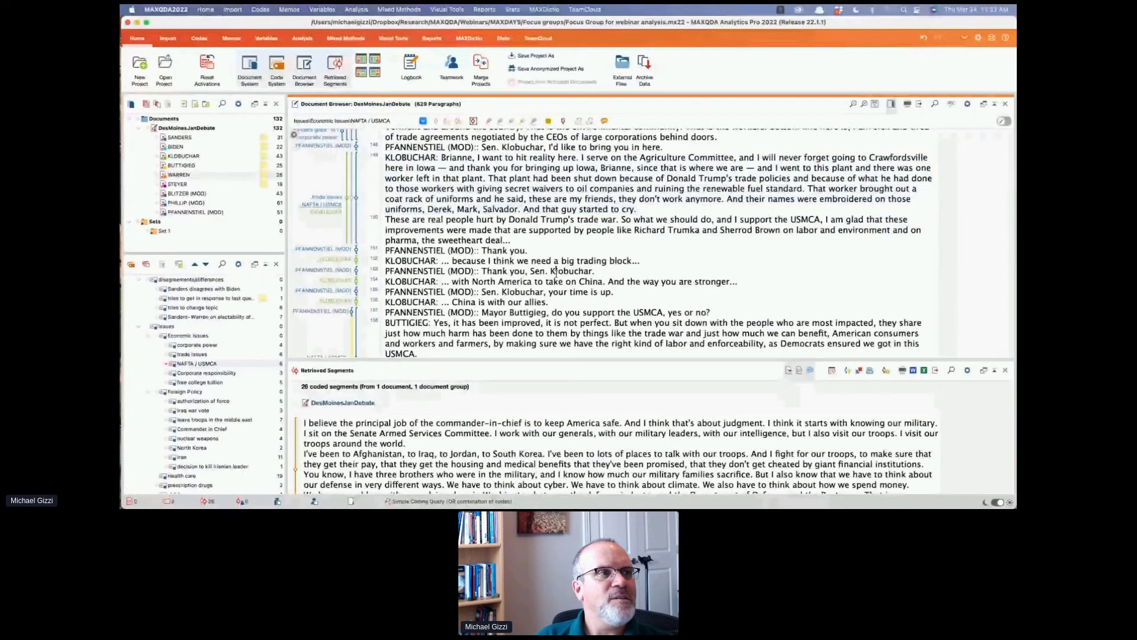
click(168, 104)
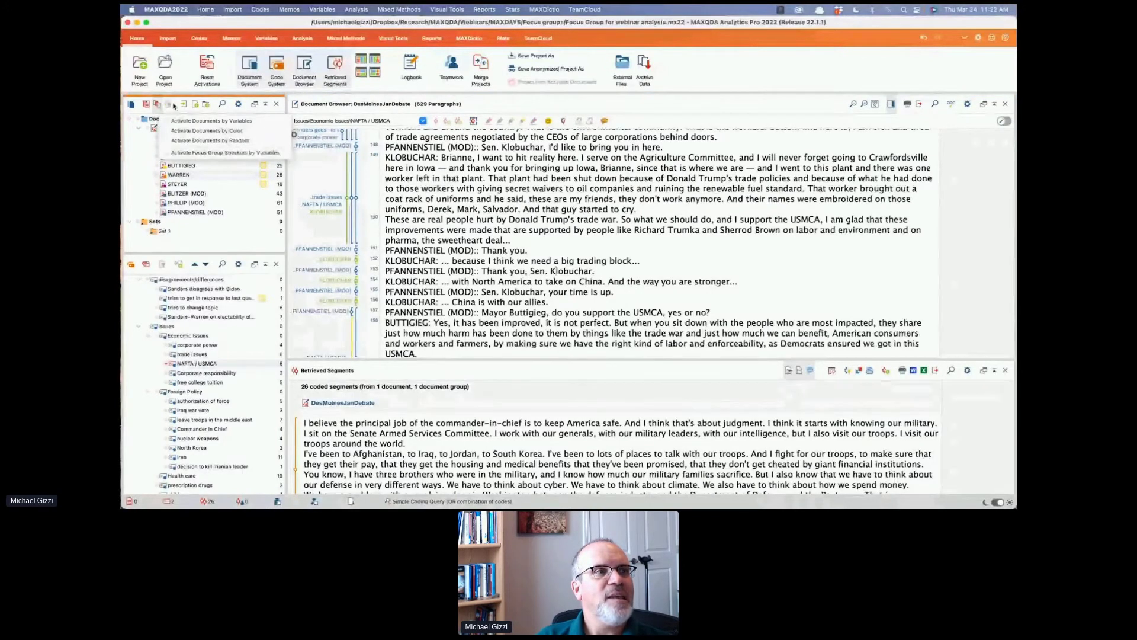
click(242, 154)
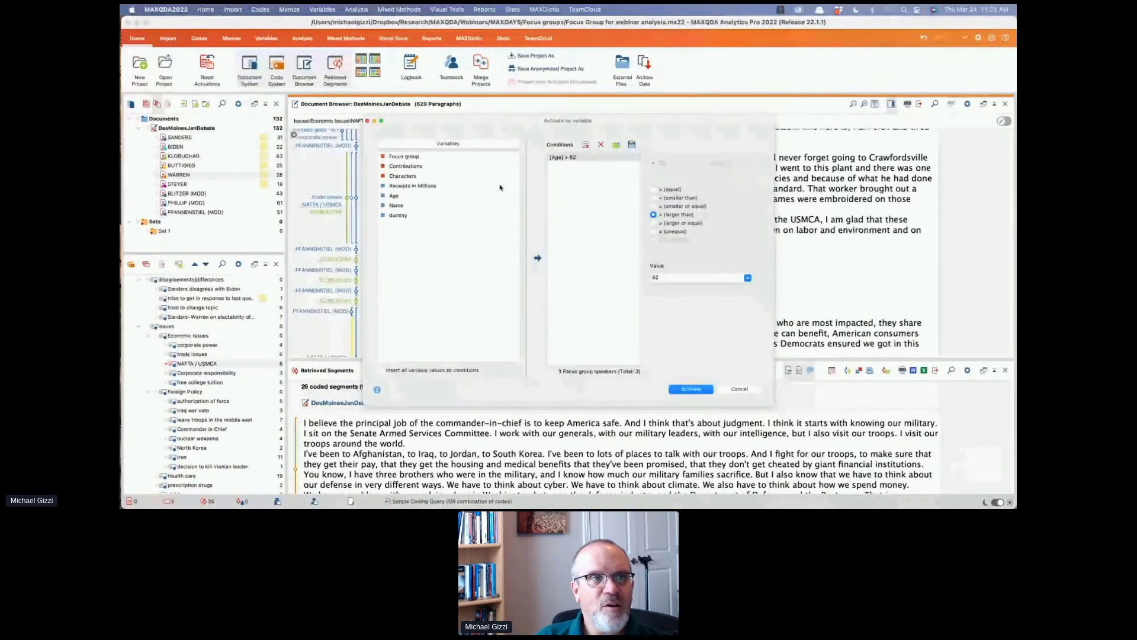
click(397, 196)
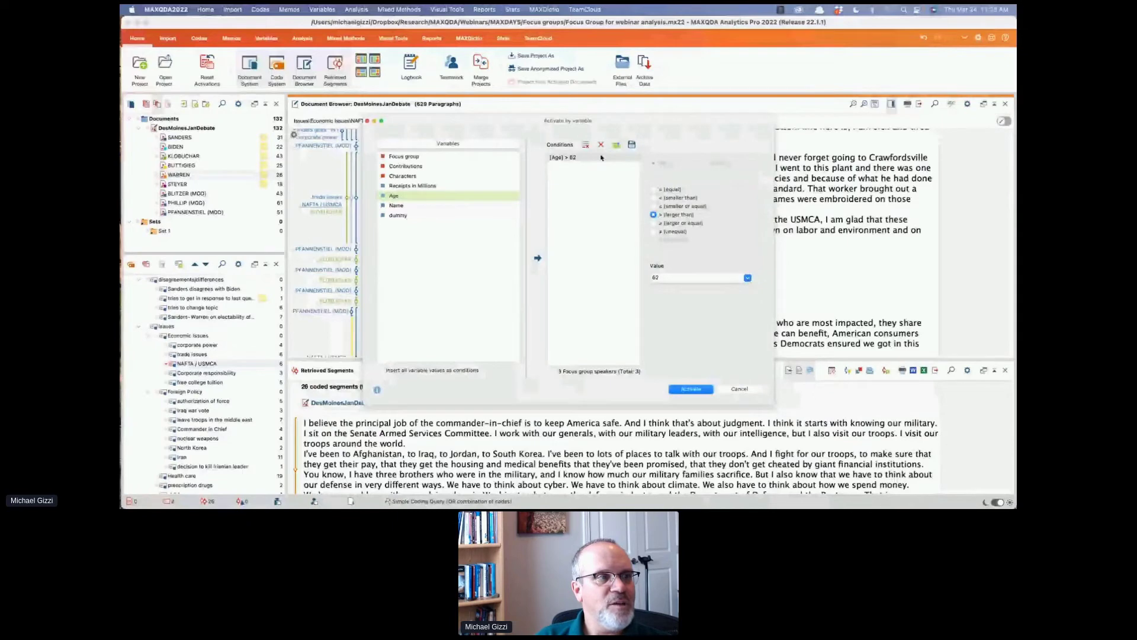
Deactivate the remaining active codes, and activate the focus group speakers who meet the condition Age > 62
scroll(172, 344, down, 5)
scroll(172, 340, up, 2)
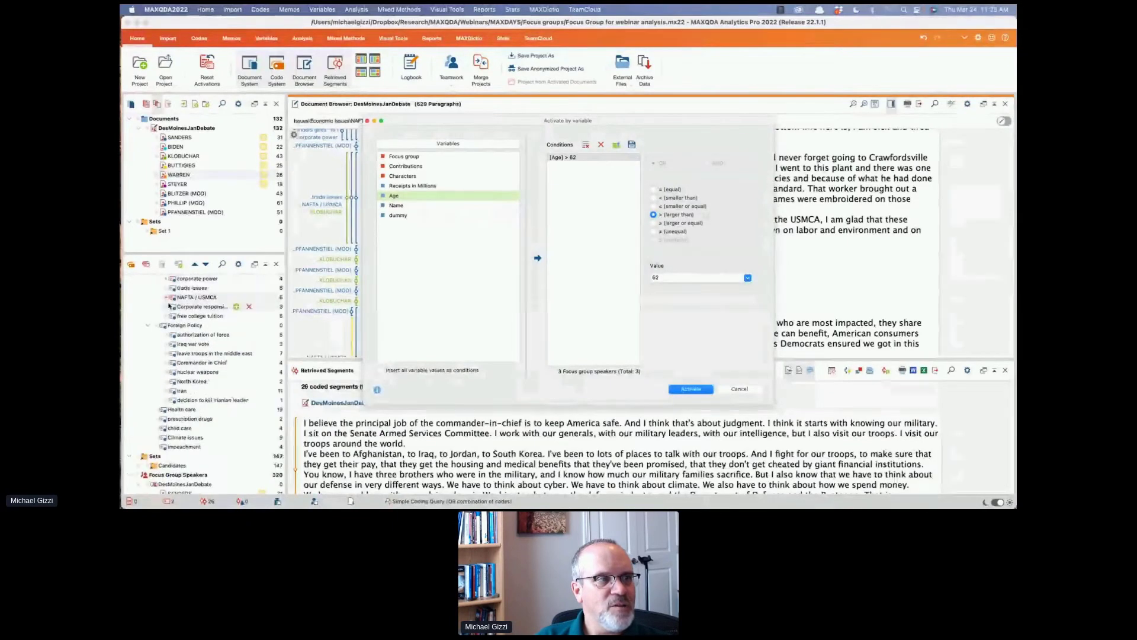
click(170, 326)
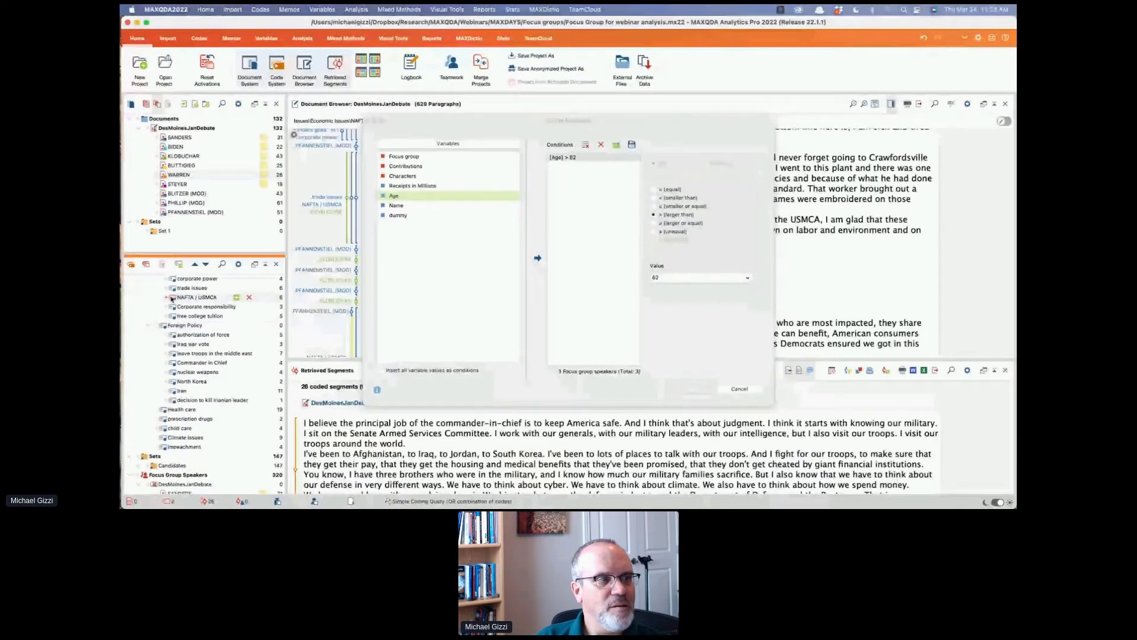
scroll(166, 356, down, 5)
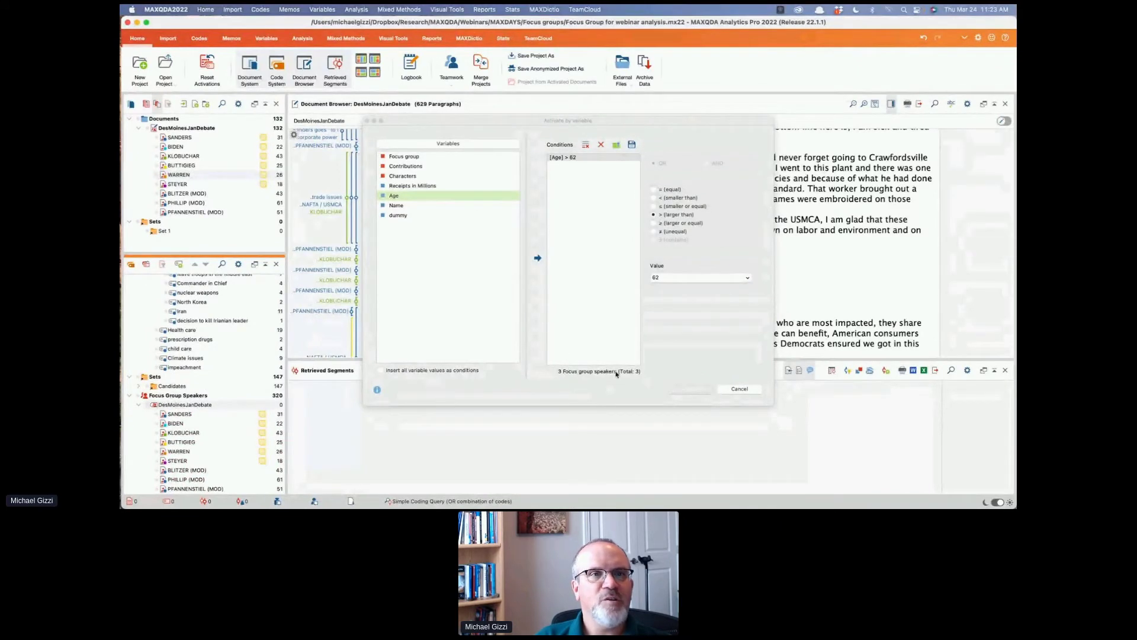
click(691, 390)
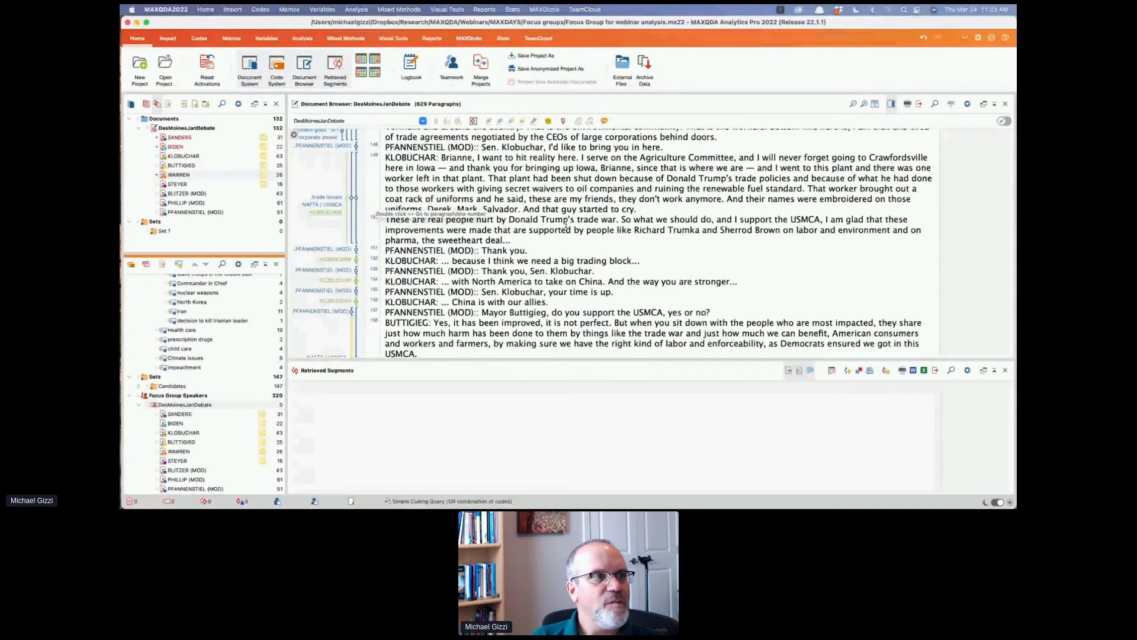
Inspect the three coded segments of the Iraq war vote code under Foreign Policy, and close the list of coded segments
scroll(190, 385, up, 8)
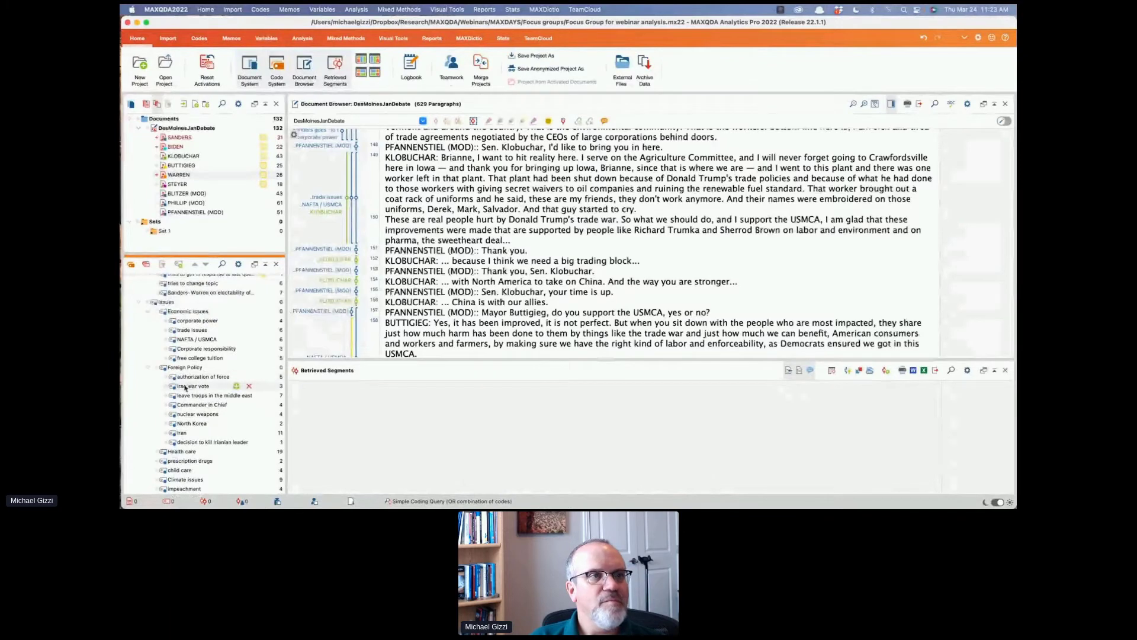
double_click(182, 386)
click(568, 283)
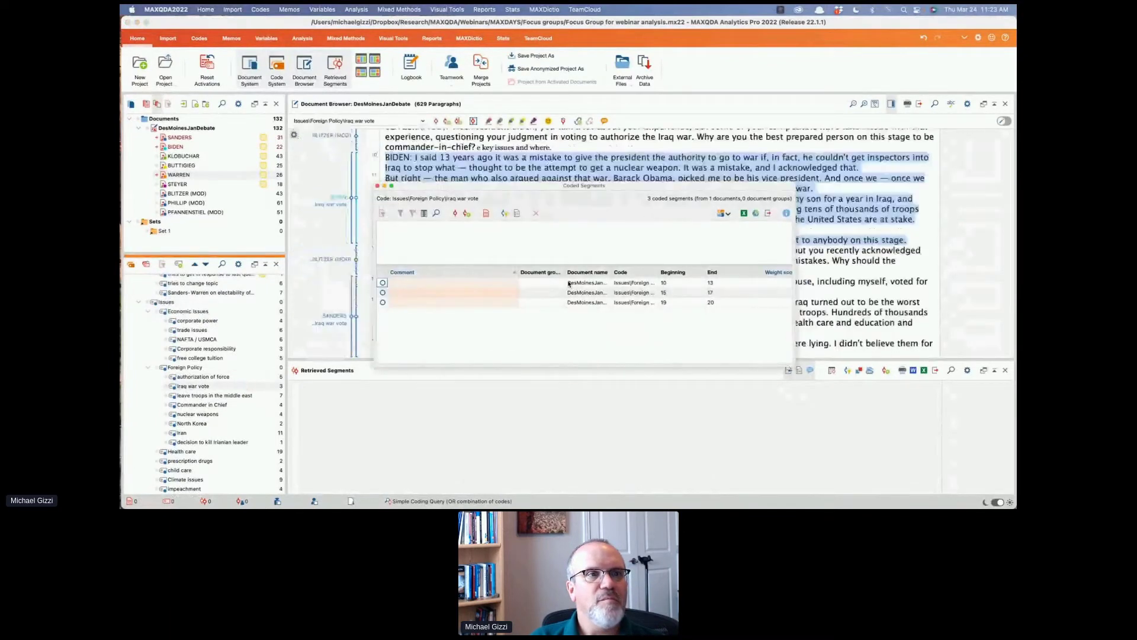
click(546, 294)
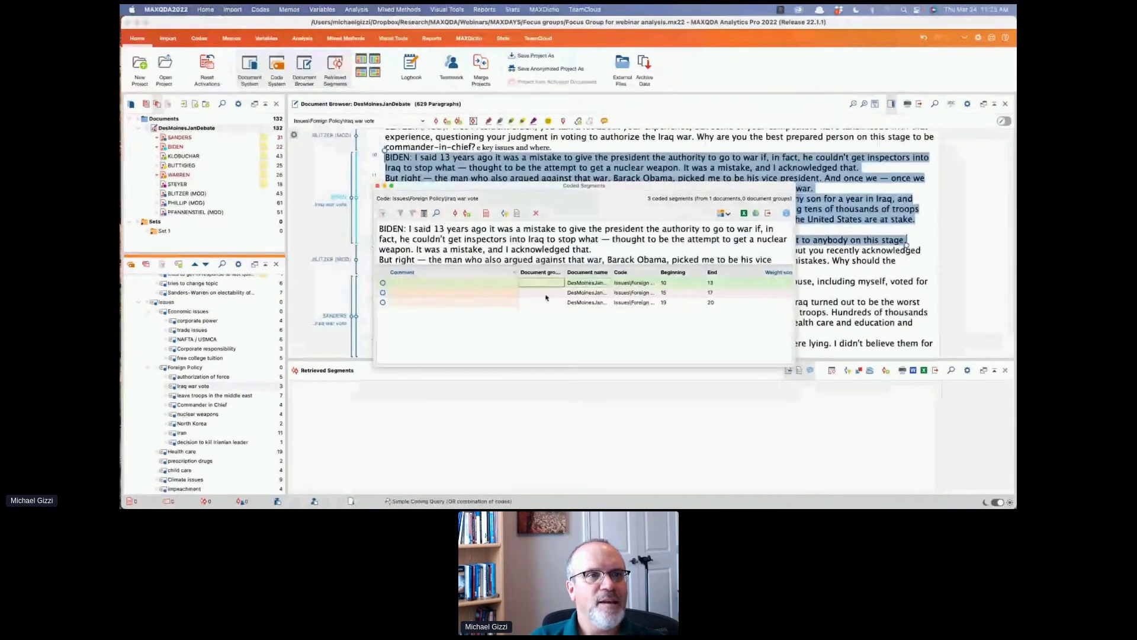
click(555, 303)
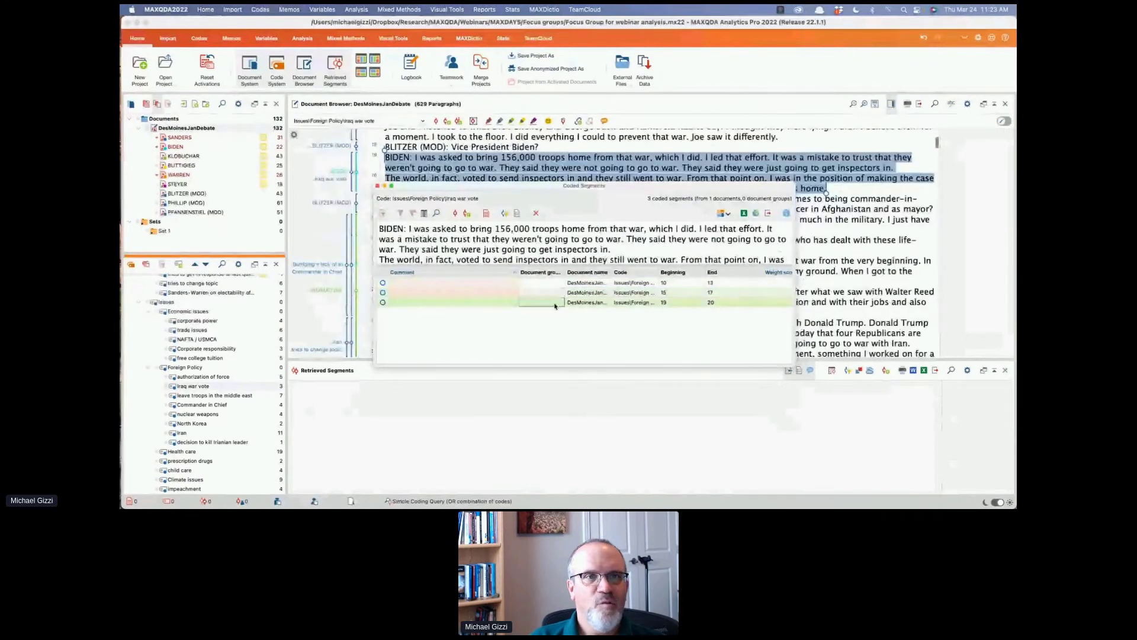
click(553, 294)
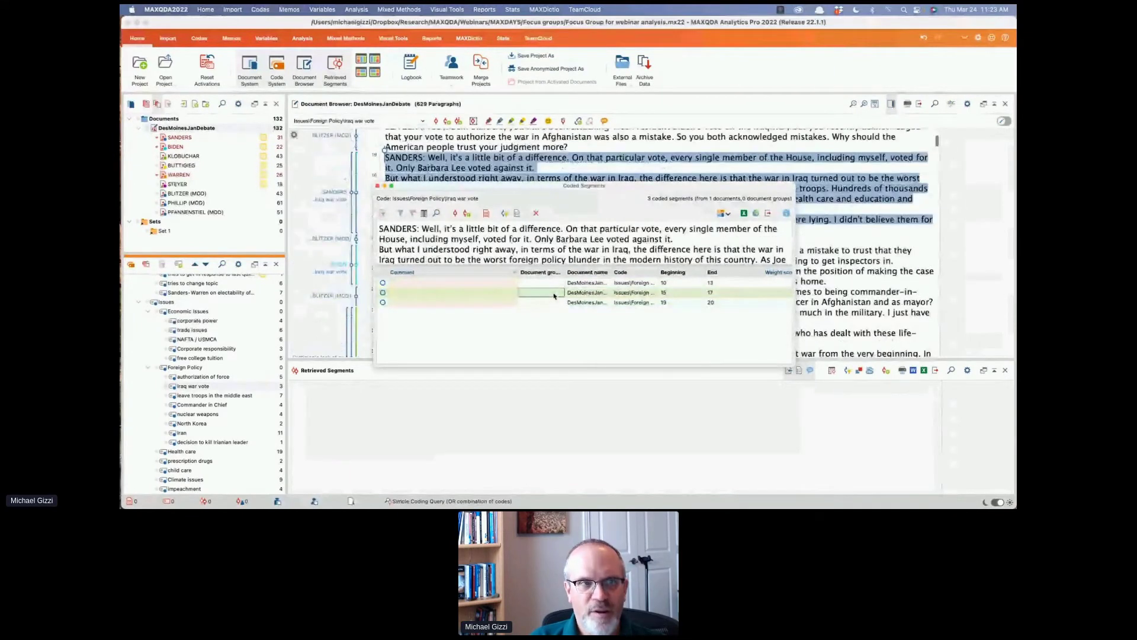
click(544, 285)
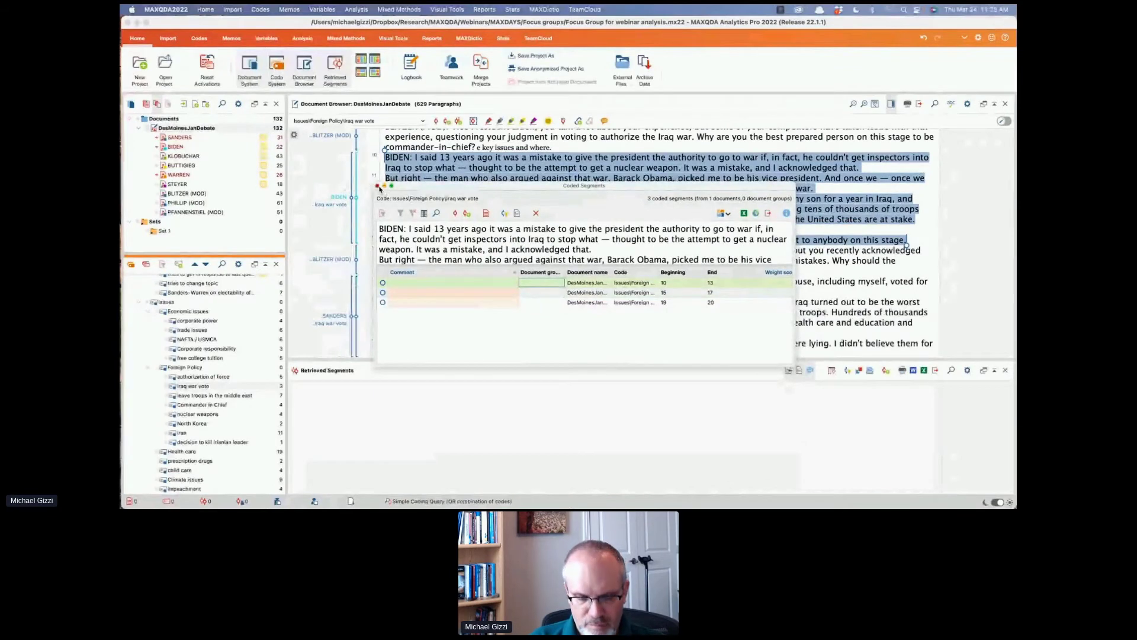
click(377, 186)
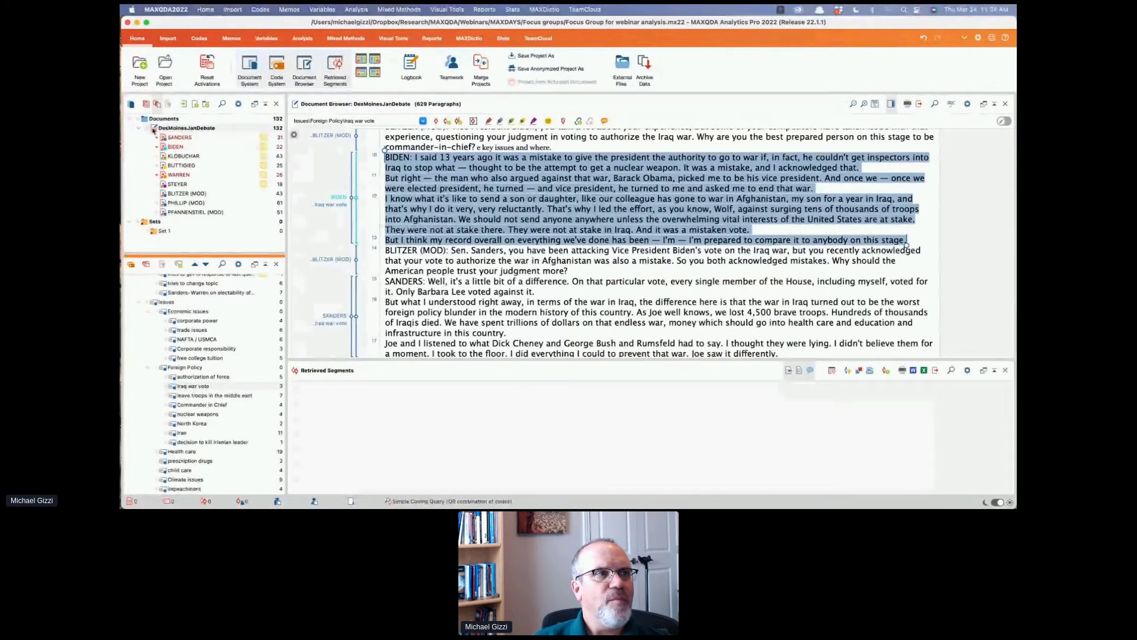
Deactivate all DesMoinesJanDebate speakers, and try setting up the Code Matrix Browser with focus group speakers as columns
click(156, 128)
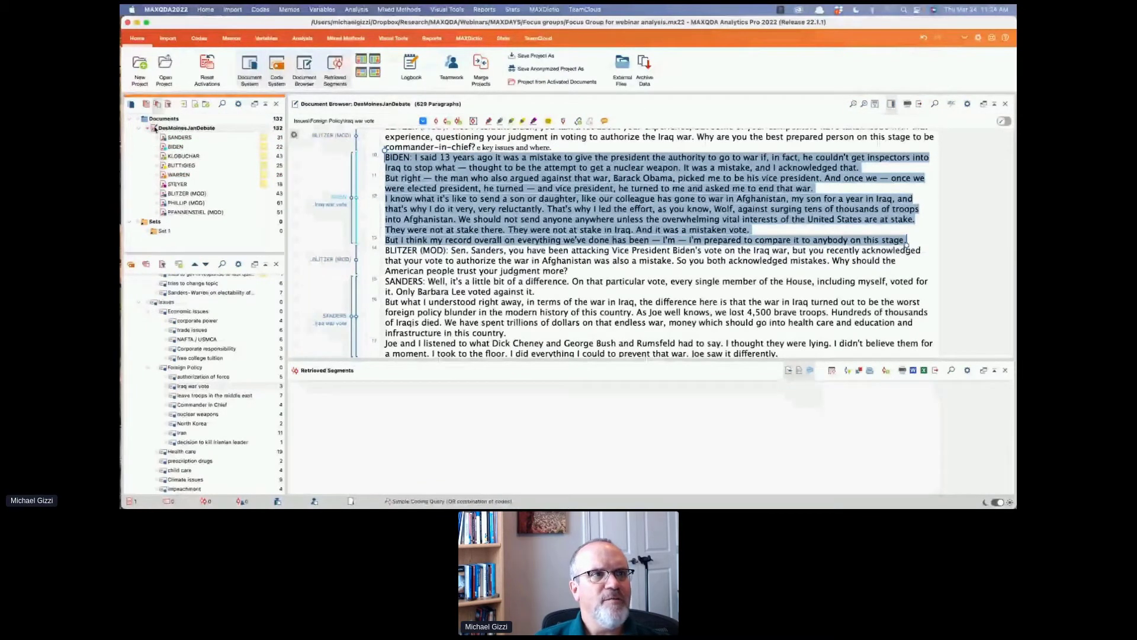
click(155, 127)
click(393, 38)
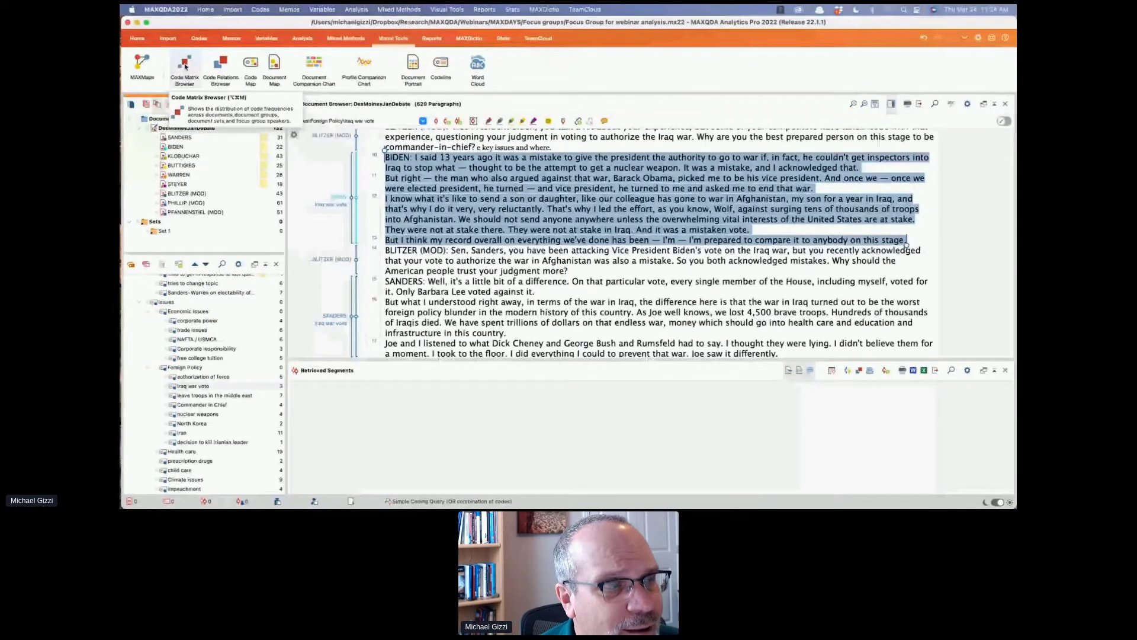
click(186, 67)
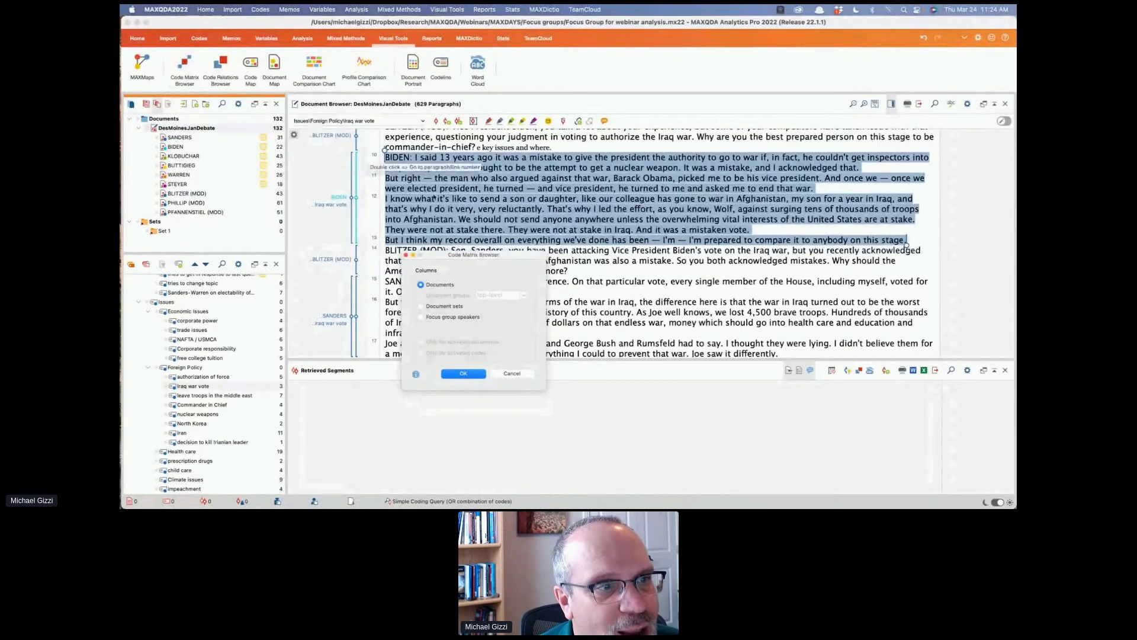
click(422, 317)
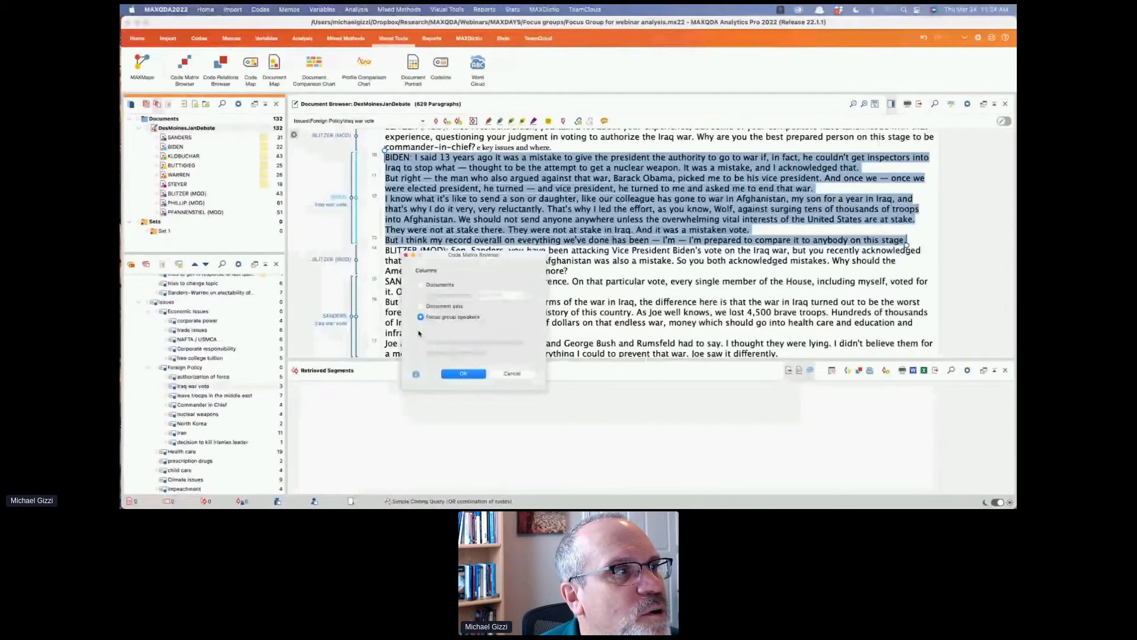
Activate the SANDERS, BIDEN and WARREN speakers in the document list, and cancel the Code Matrix Browser setup
click(176, 167)
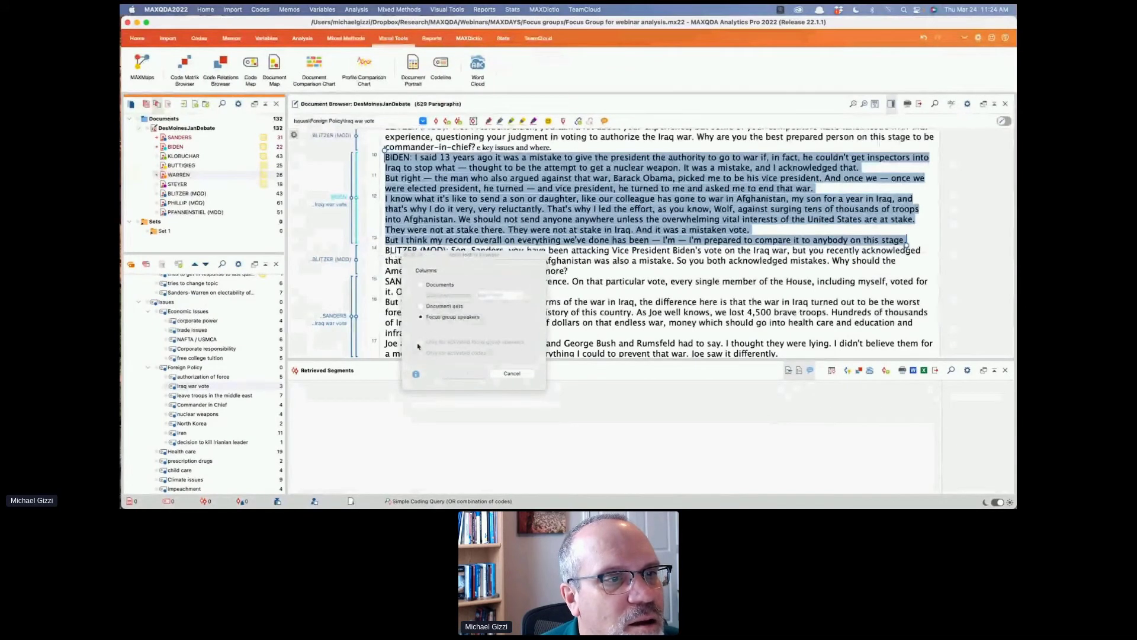
click(465, 357)
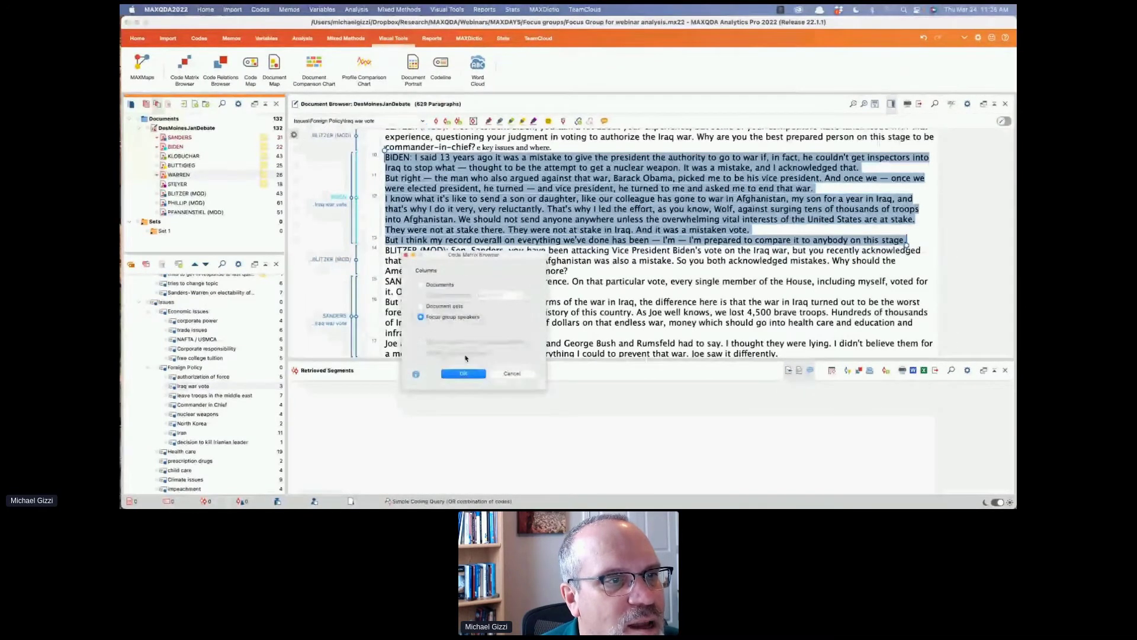
click(519, 377)
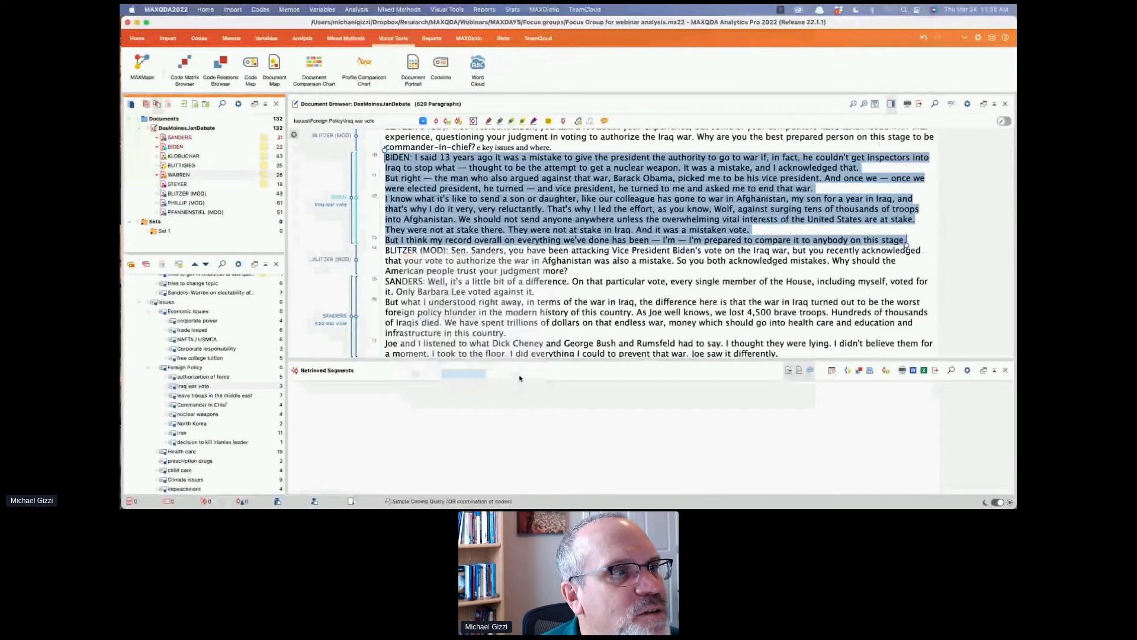
click(186, 64)
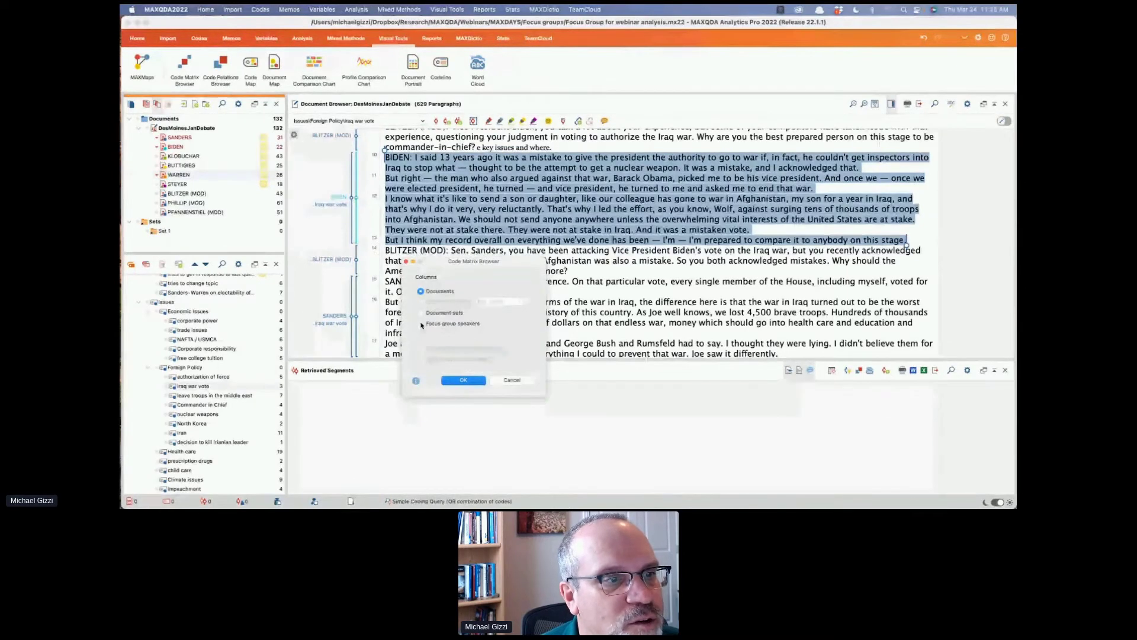
click(421, 324)
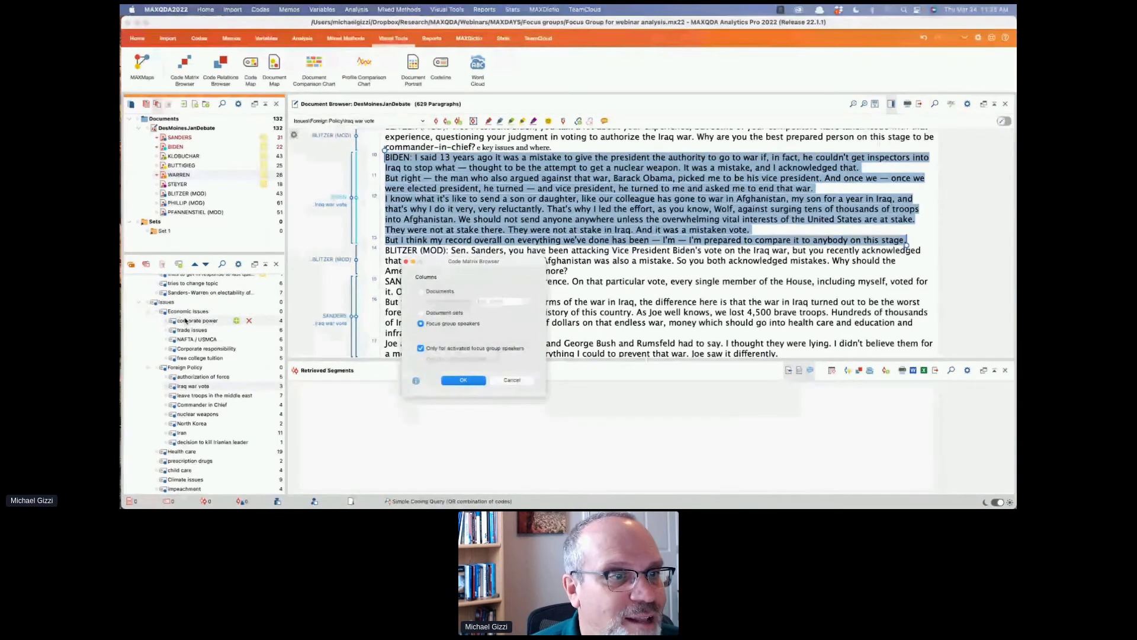
click(512, 379)
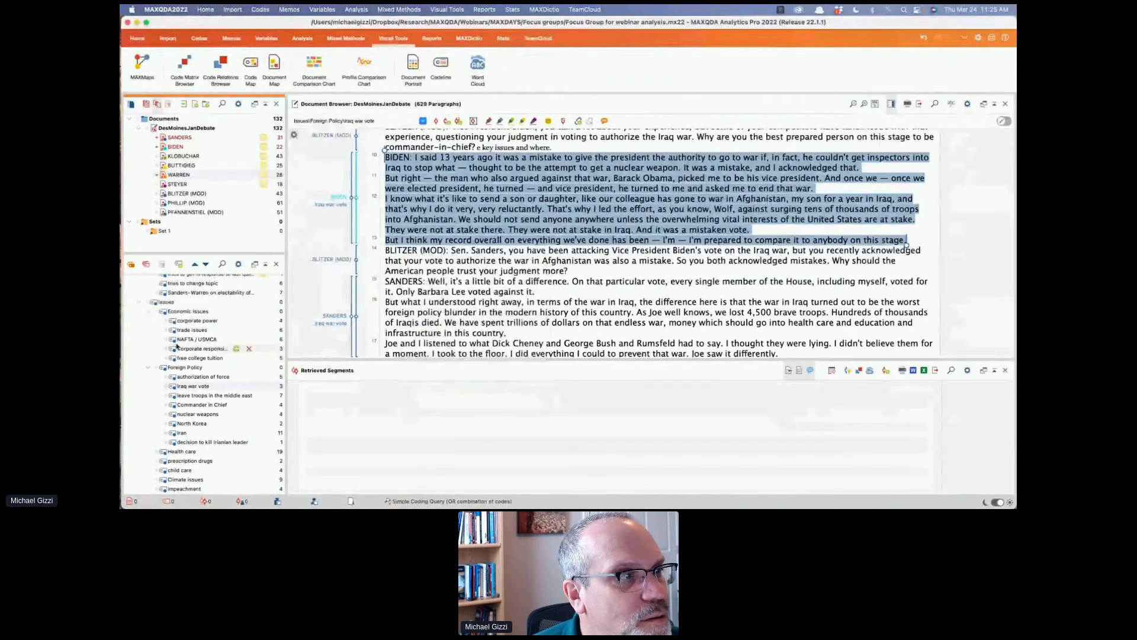
Activate the Economic Issues code with its subcodes, and create a Code Matrix Browser with only activated focus group speakers and activated codes
click(164, 311)
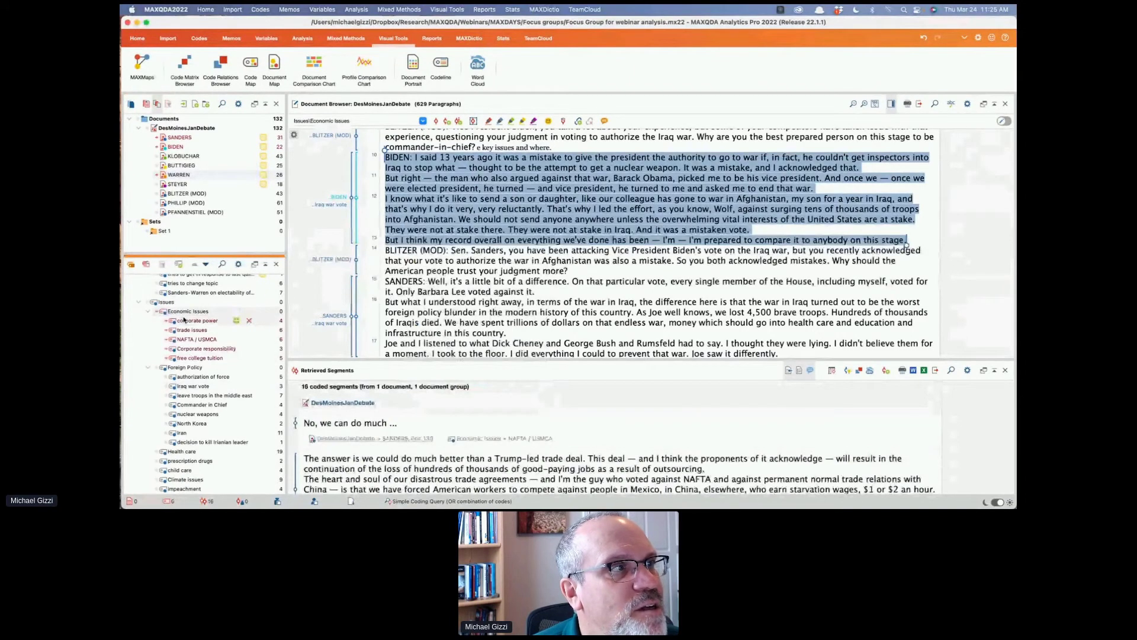
click(184, 66)
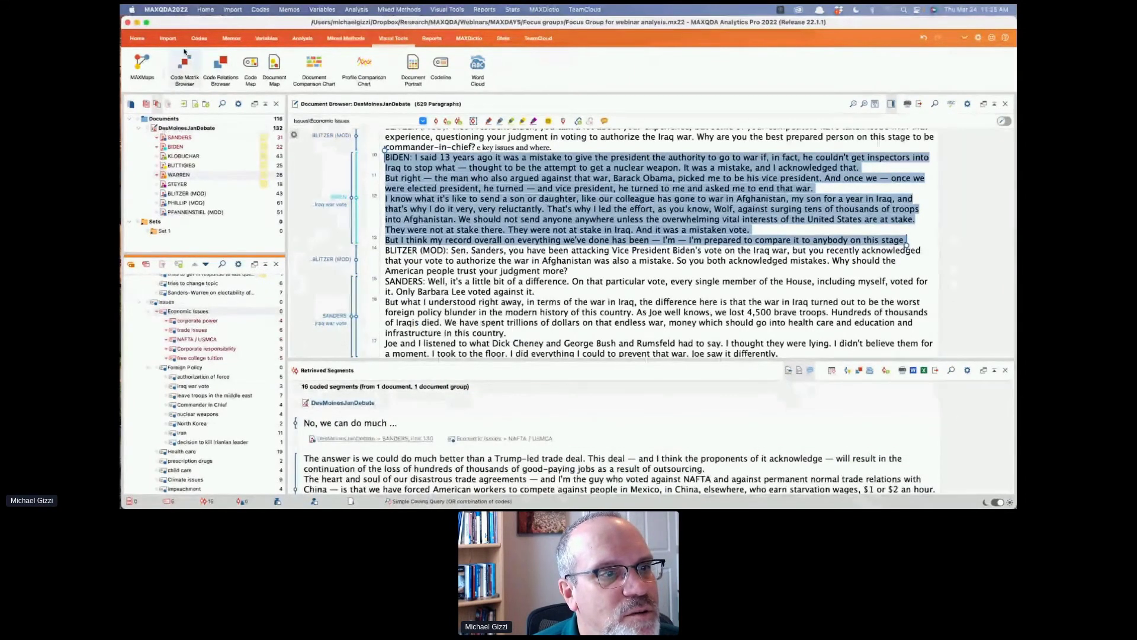
click(420, 323)
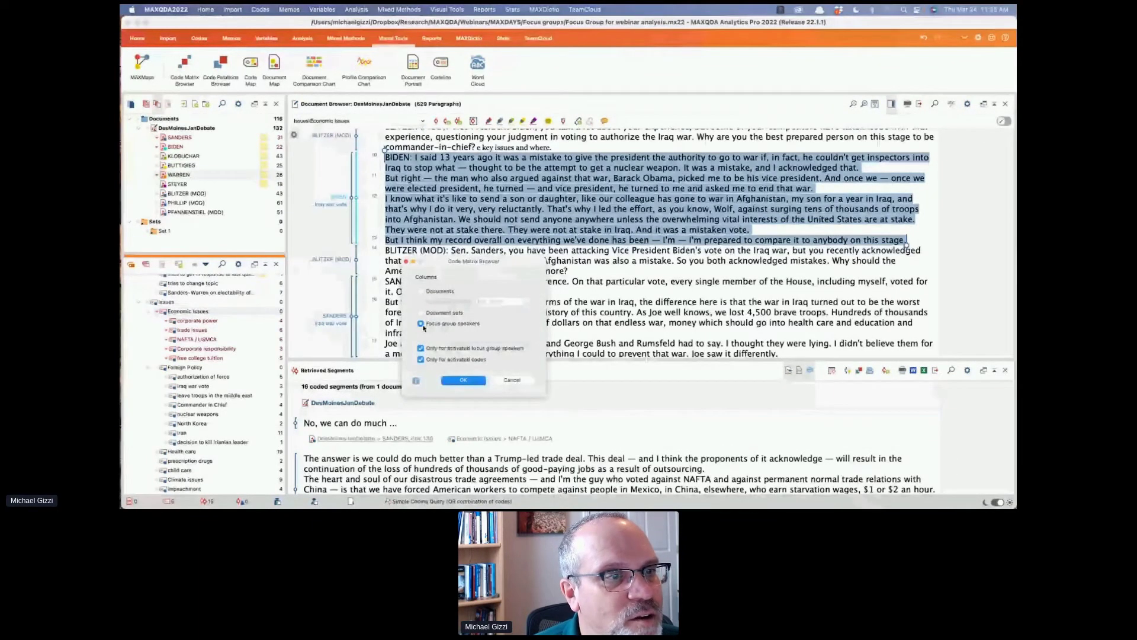
click(463, 380)
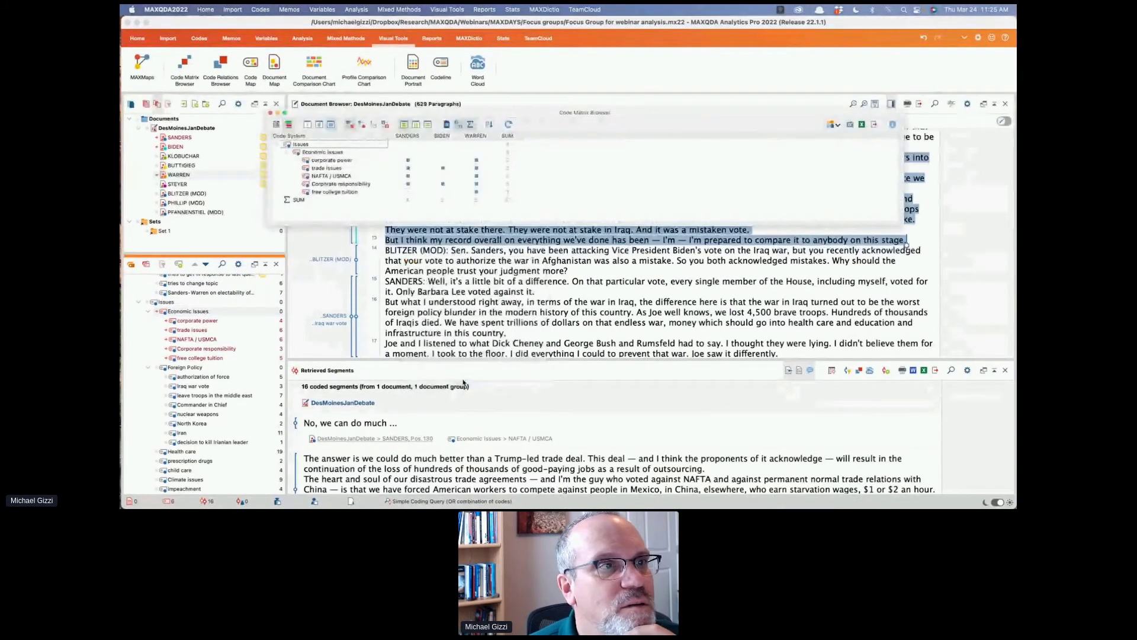
Display the matrix nodes as numbers, turn off binarized counting, and narrow the Code Matrix Browser window around the table
click(375, 124)
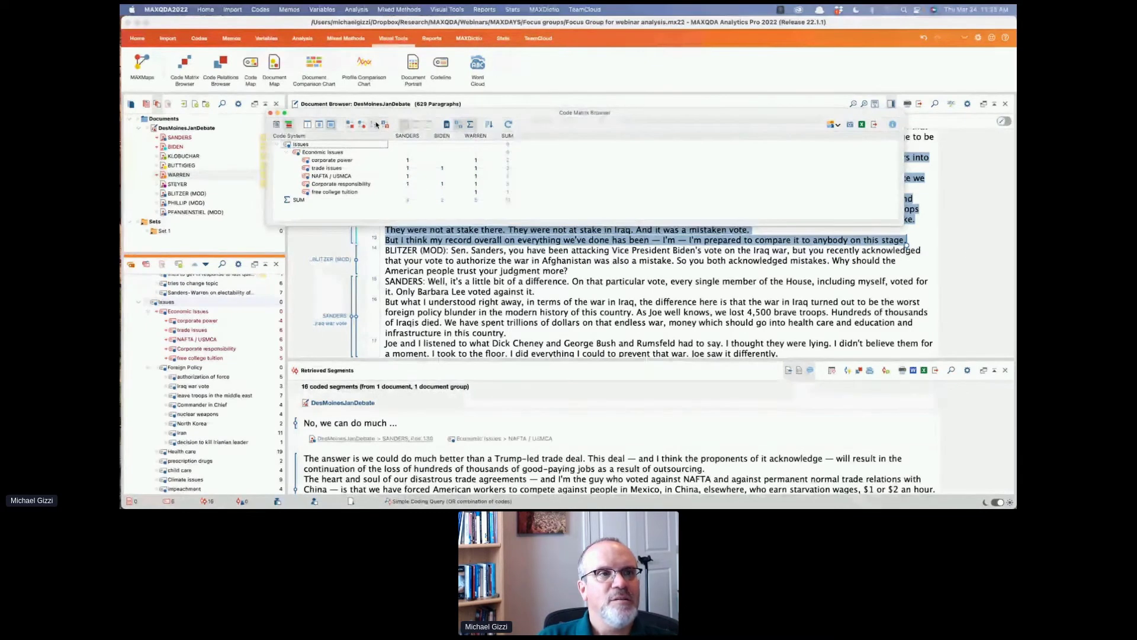
click(458, 125)
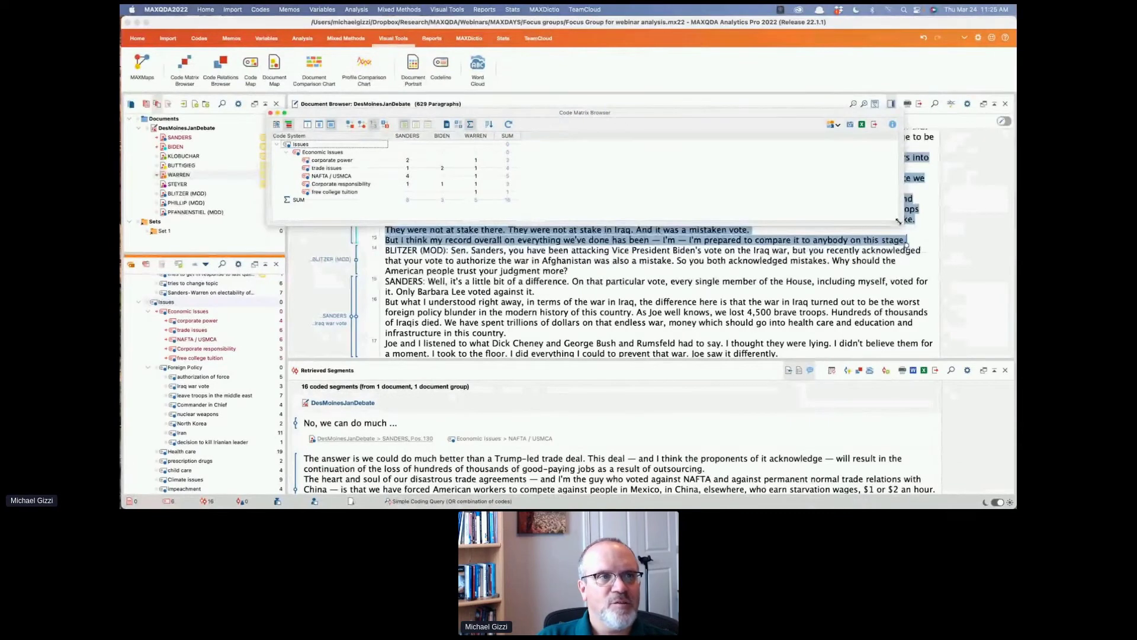
drag(898, 221, 534, 214)
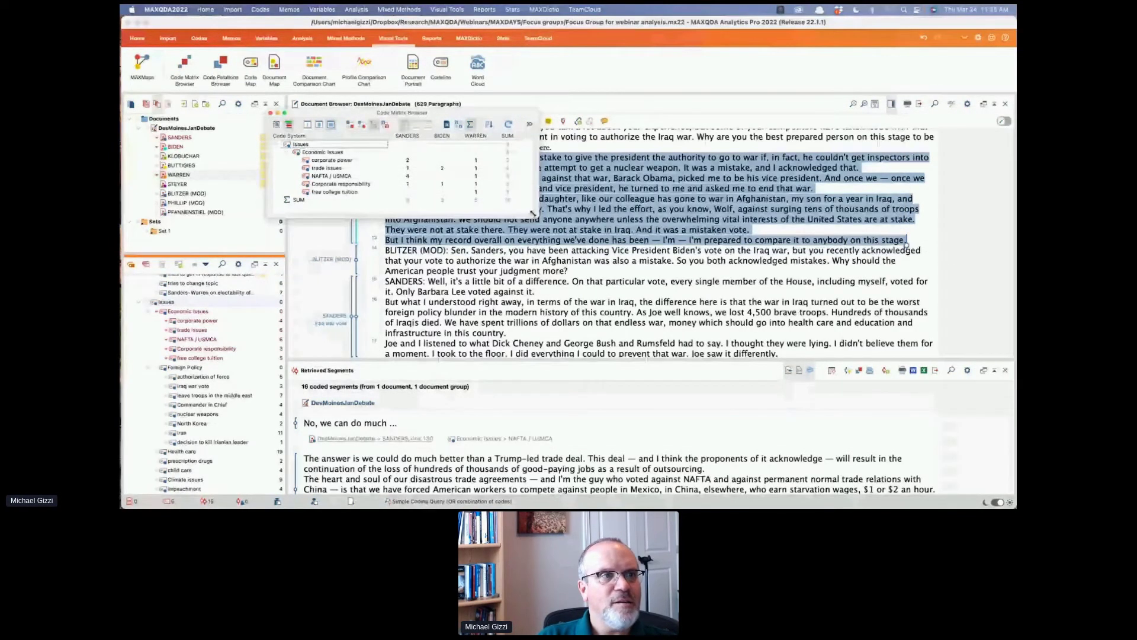
Rebuild the matrix for all focus group speakers instead of only the activated ones, and widen the window to fit the speaker columns
click(509, 124)
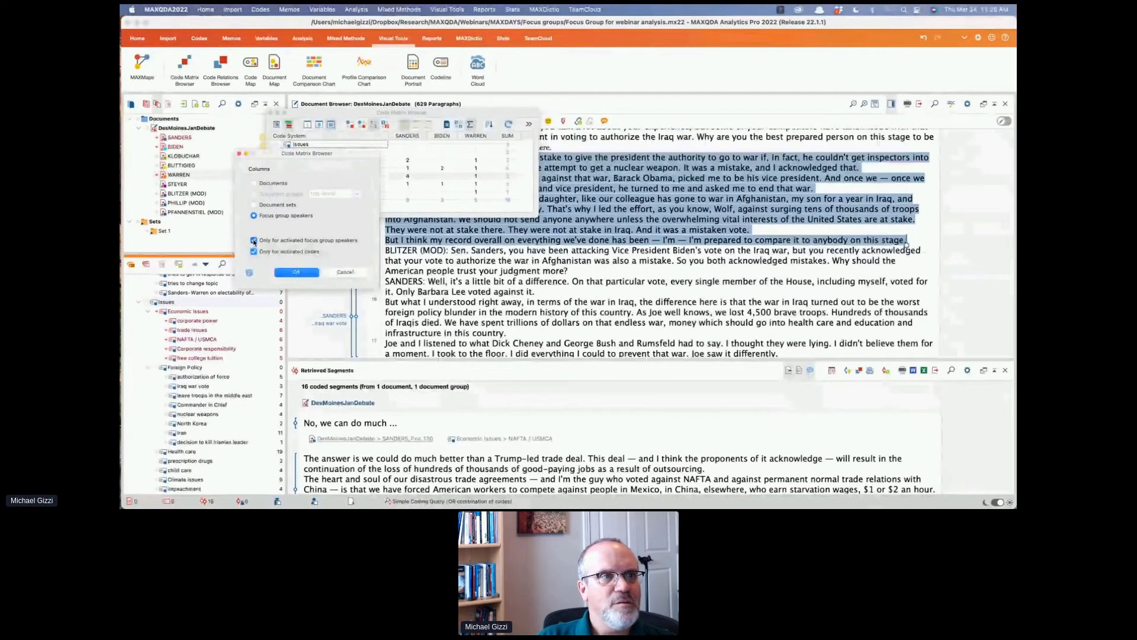
click(254, 240)
click(297, 273)
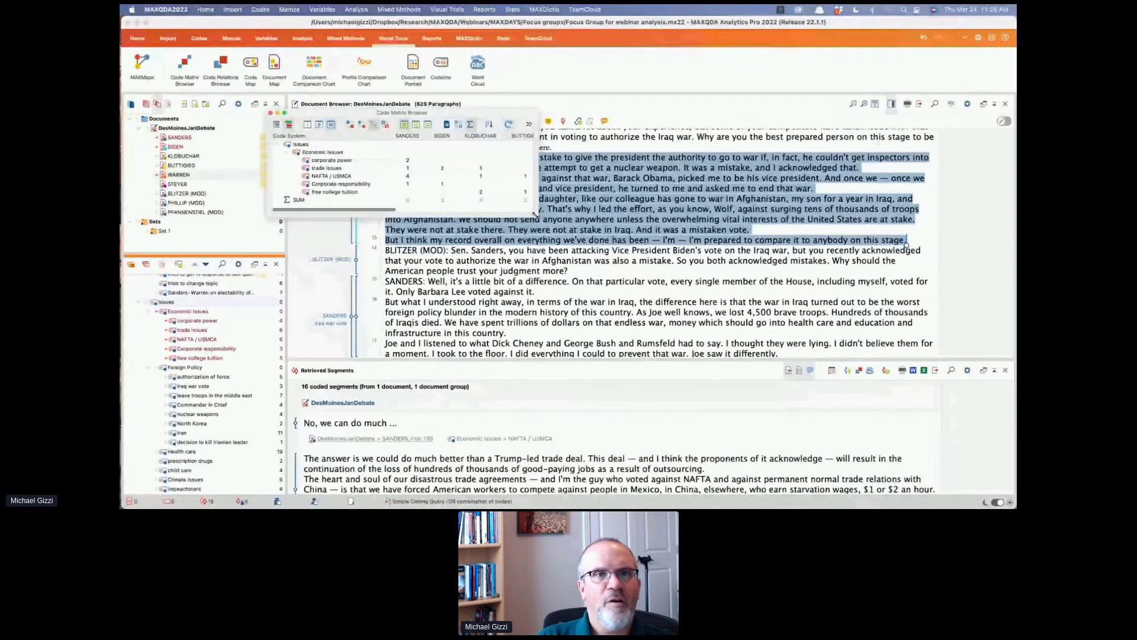
drag(536, 216, 819, 216)
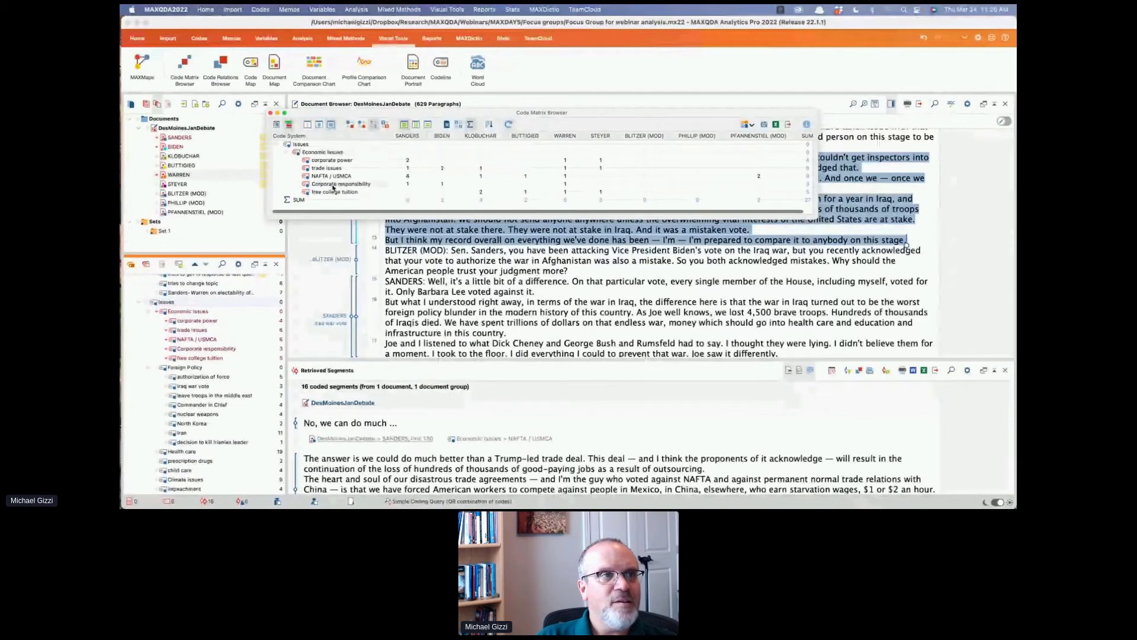
Toggle the matrix's hierarchical code view off and back on, and display the nodes as squares
click(289, 125)
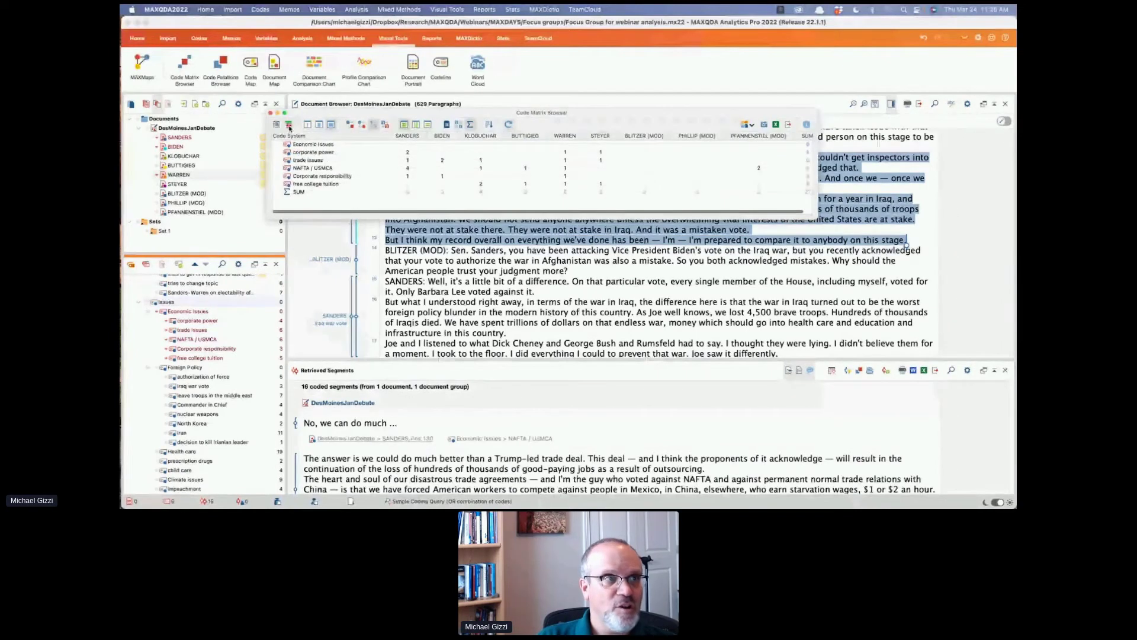
click(289, 125)
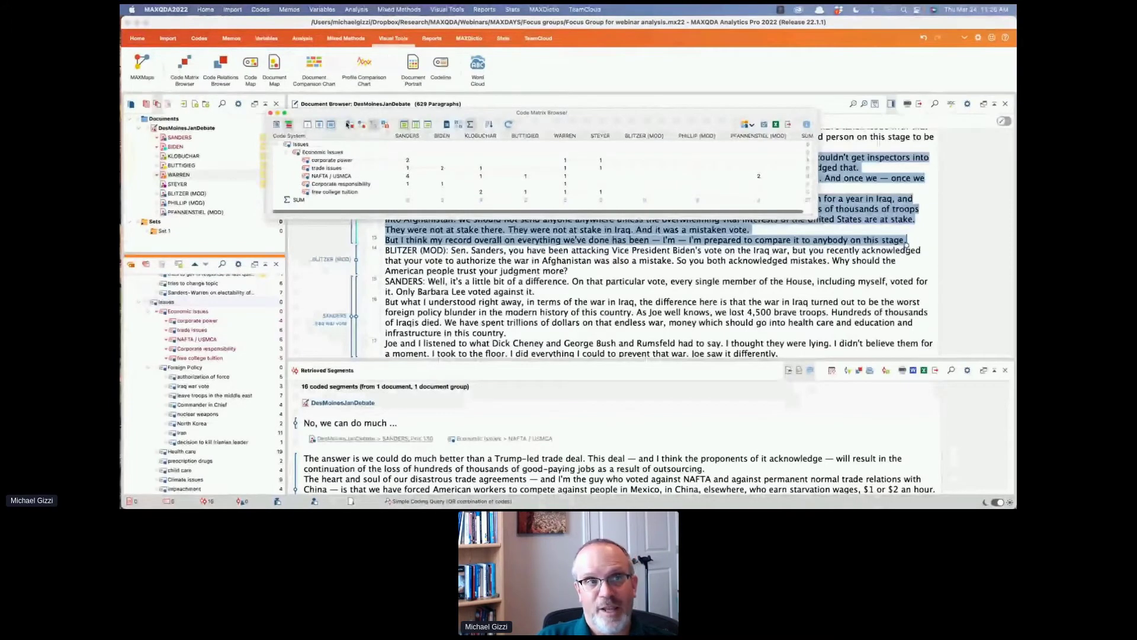
click(404, 124)
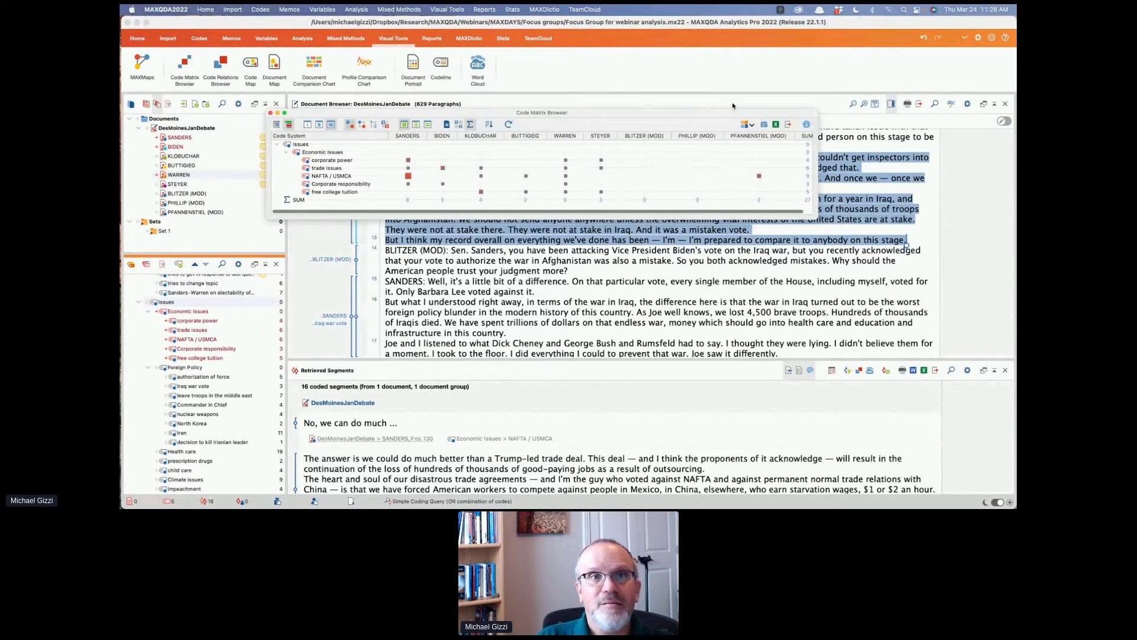
Send the economic issues speaker matrix to Worksheet 1, and shift the Code Matrix Browser window slightly
click(747, 124)
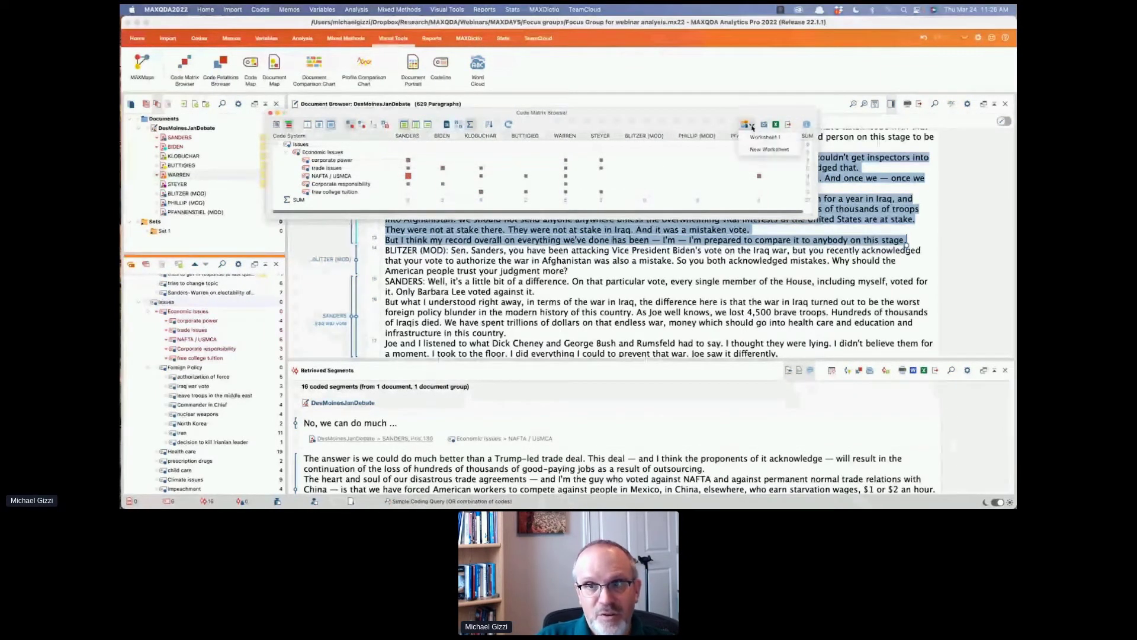
click(762, 138)
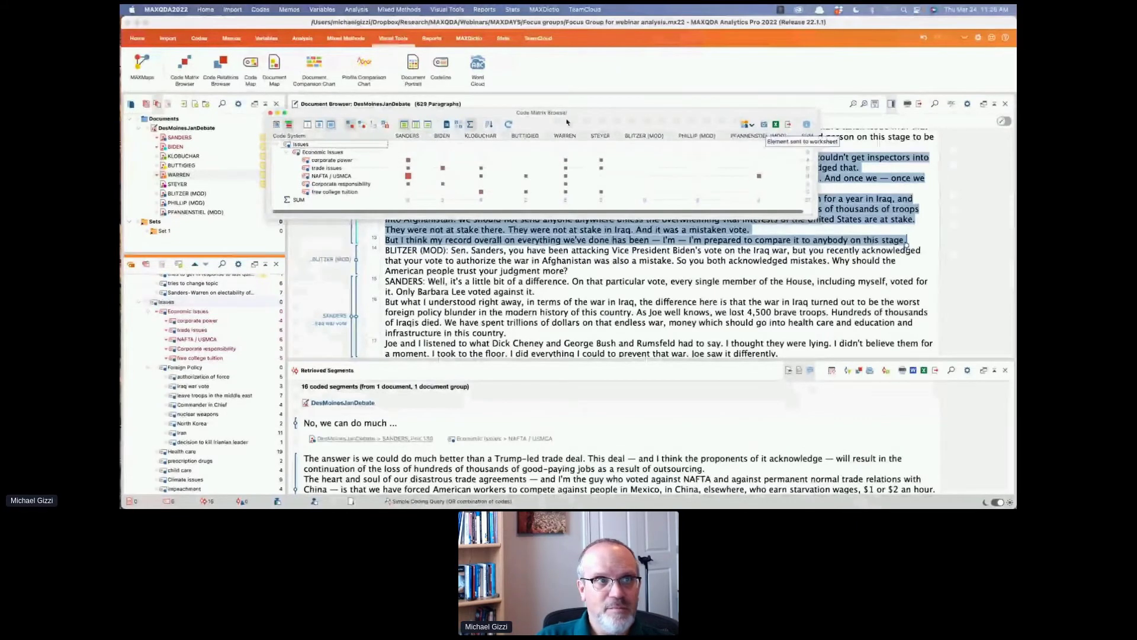
drag(572, 114, 597, 119)
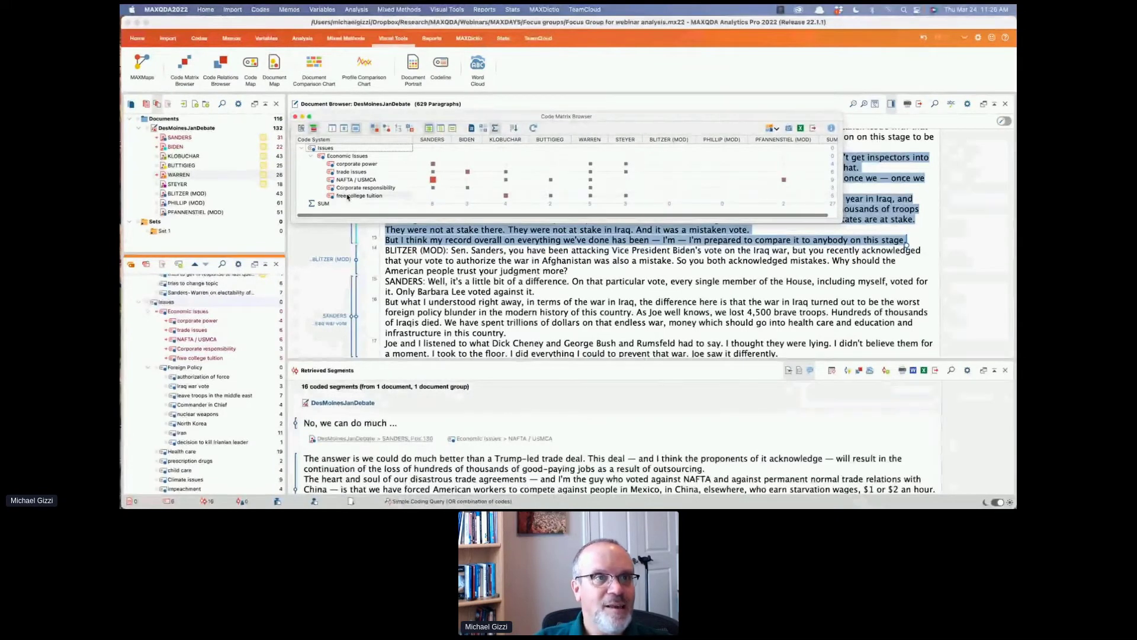
Rebuild the matrix with all focus group speakers and all codes, and resize the window to show every code row
click(534, 128)
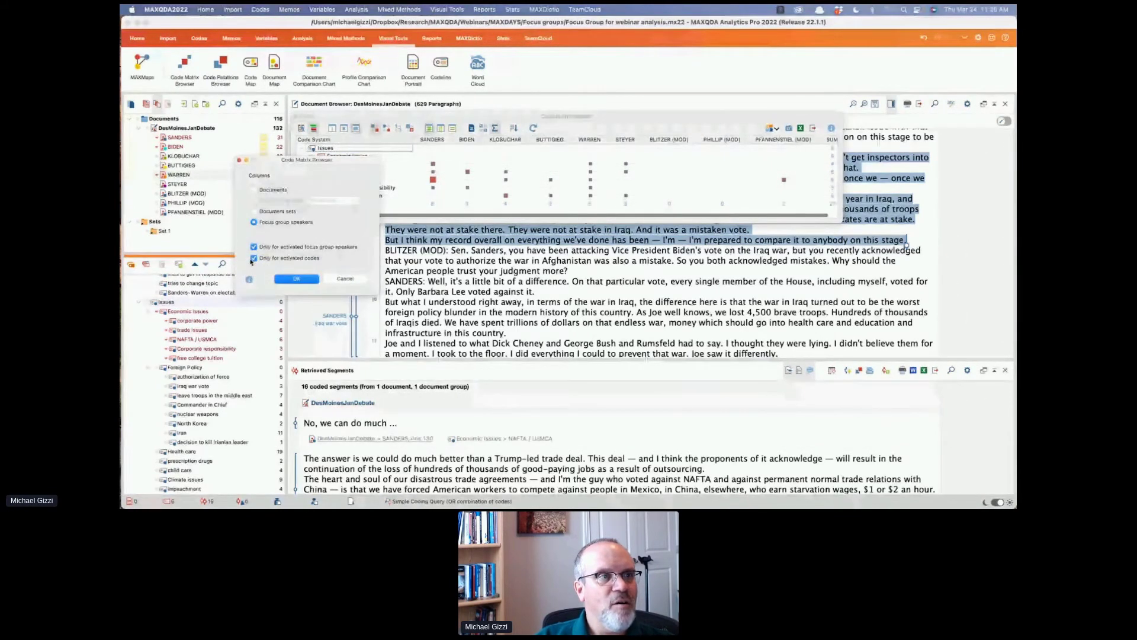
click(254, 259)
click(254, 247)
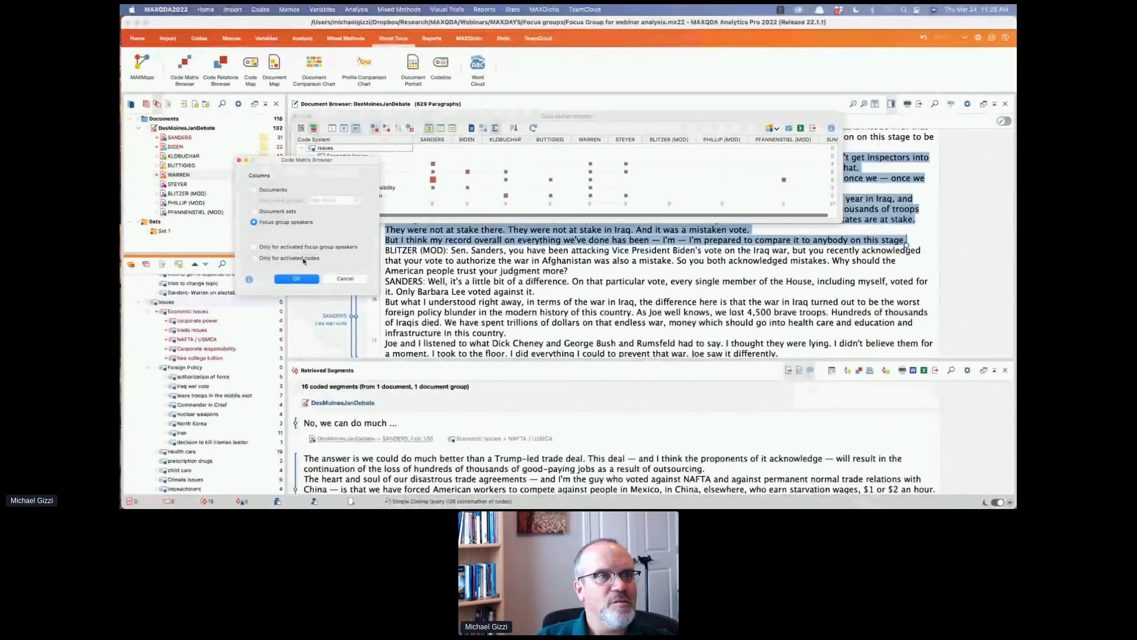
click(298, 278)
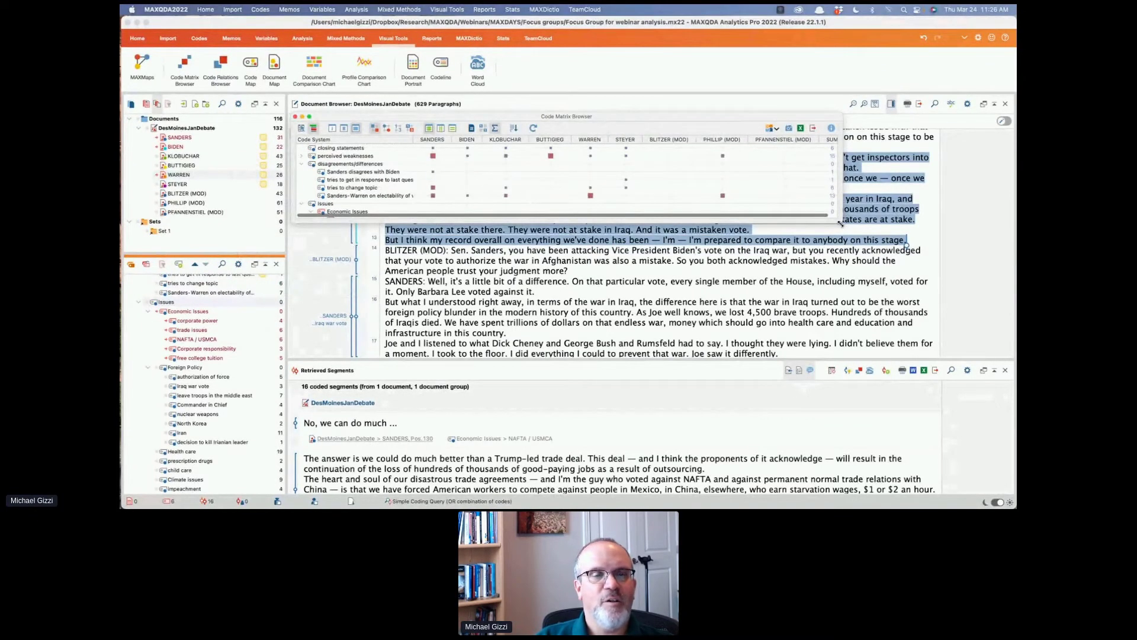
drag(840, 222, 646, 393)
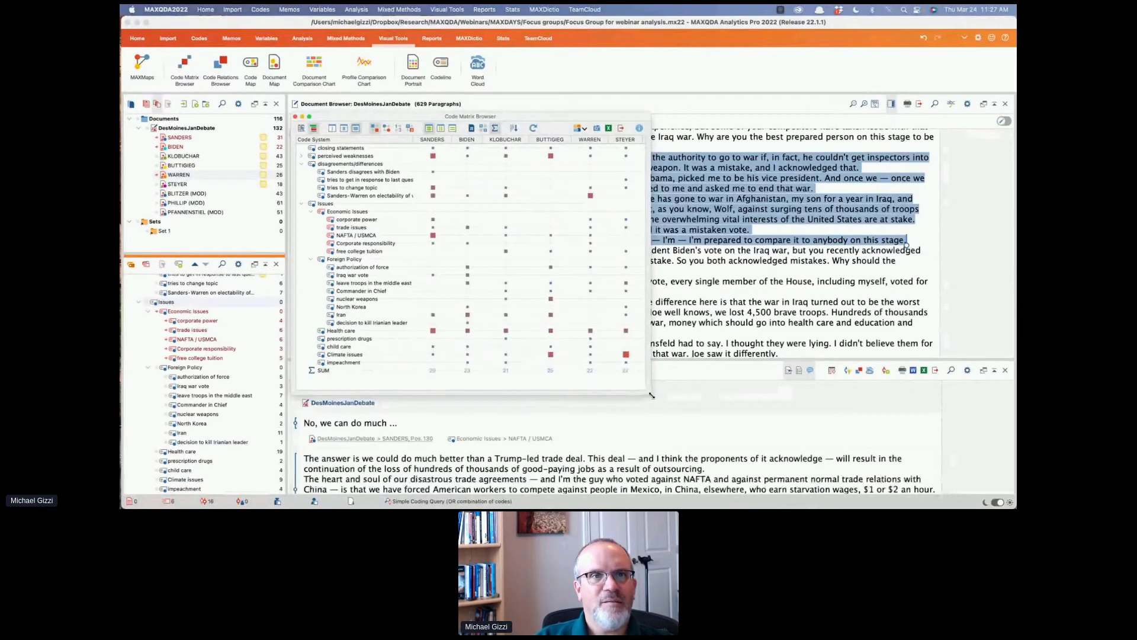
drag(650, 393, 971, 393)
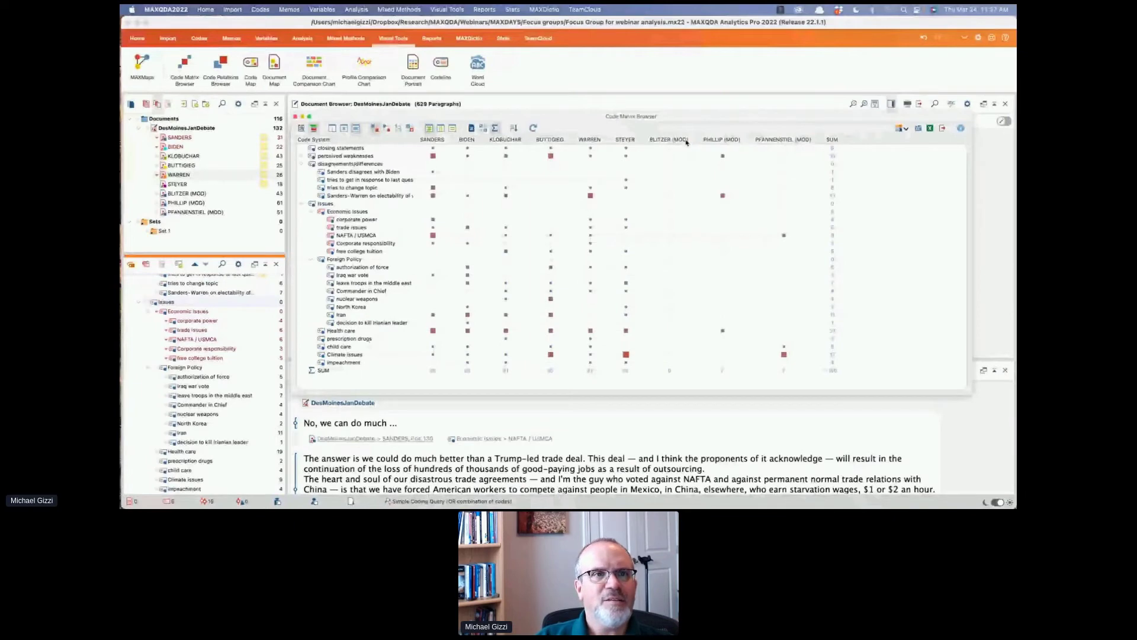
drag(972, 384, 651, 388)
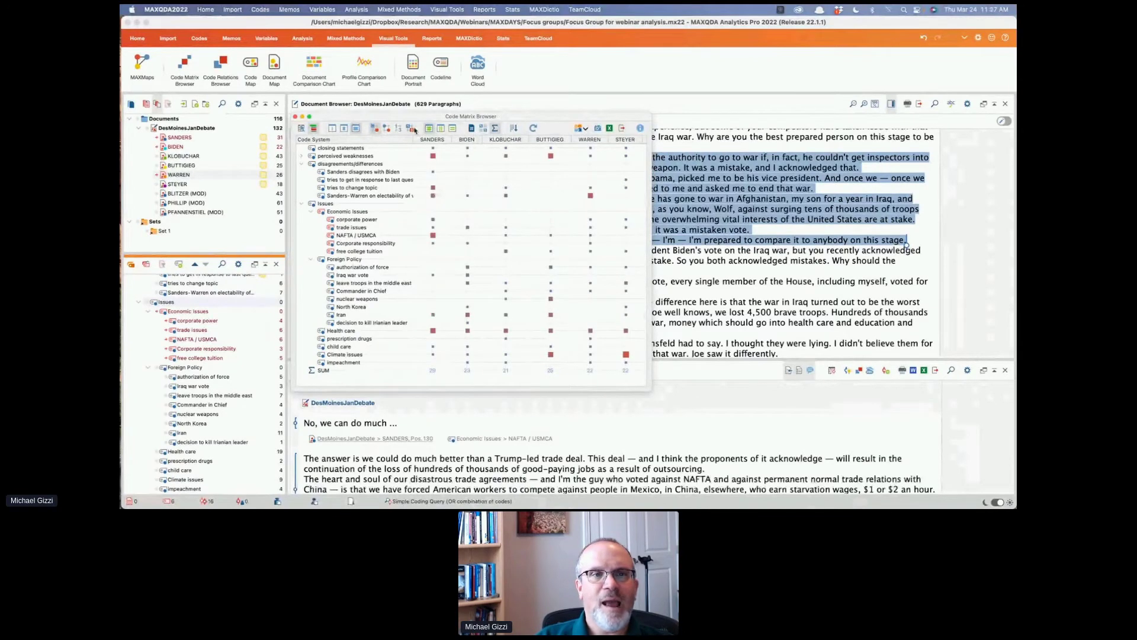
Display the matrix nodes as numbers, and retrieve the SANDERS segments coded with Health care
click(398, 128)
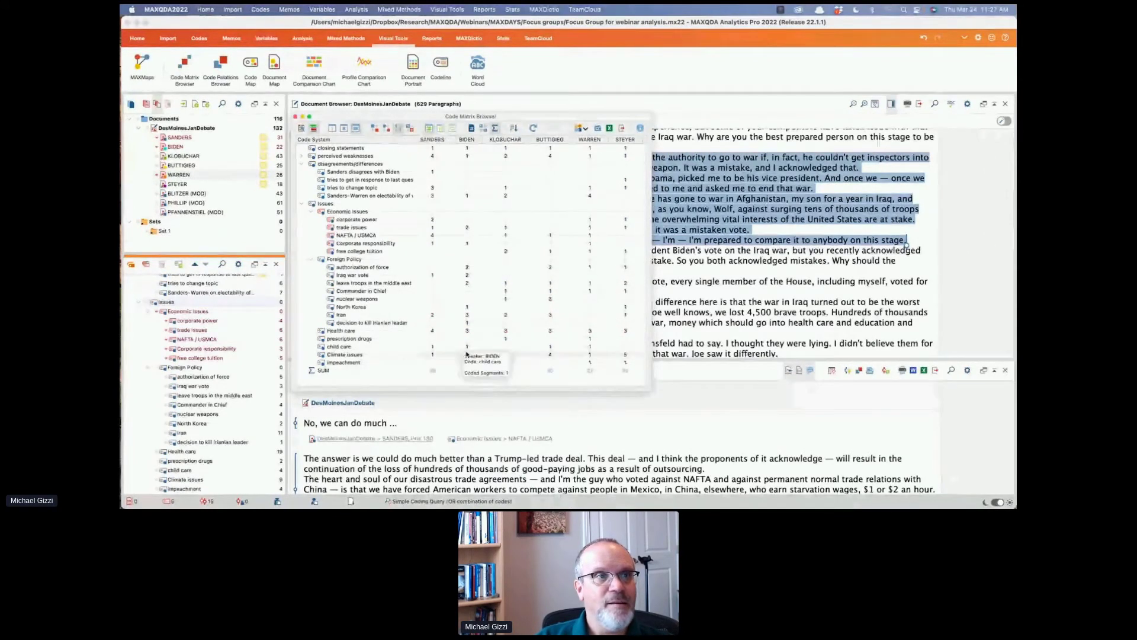
mouse_move(435, 332)
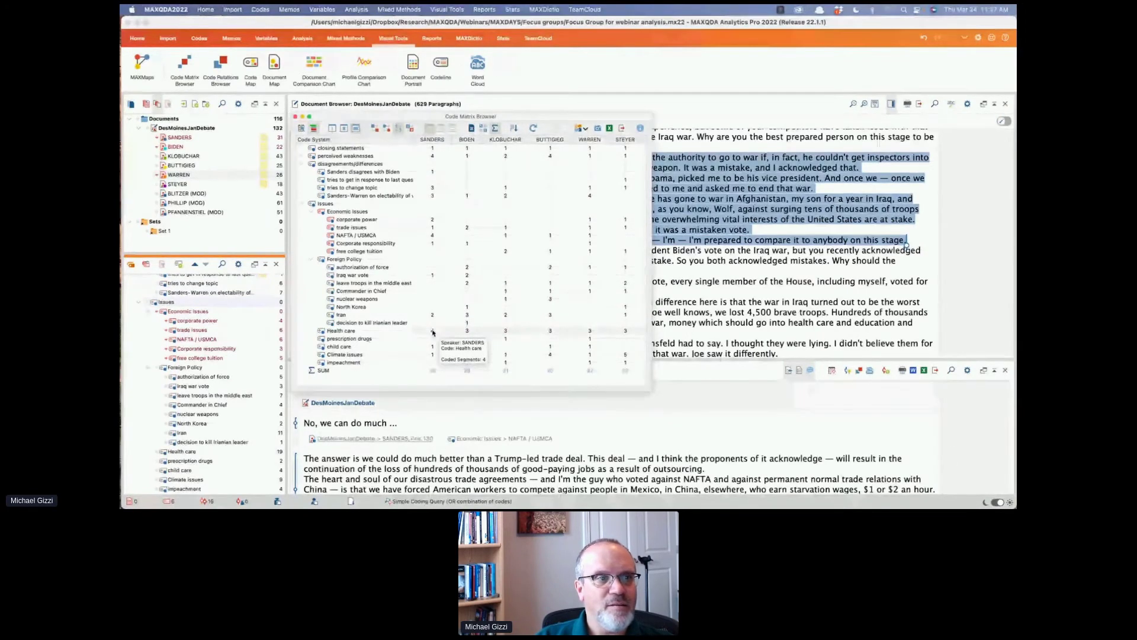
double_click(432, 332)
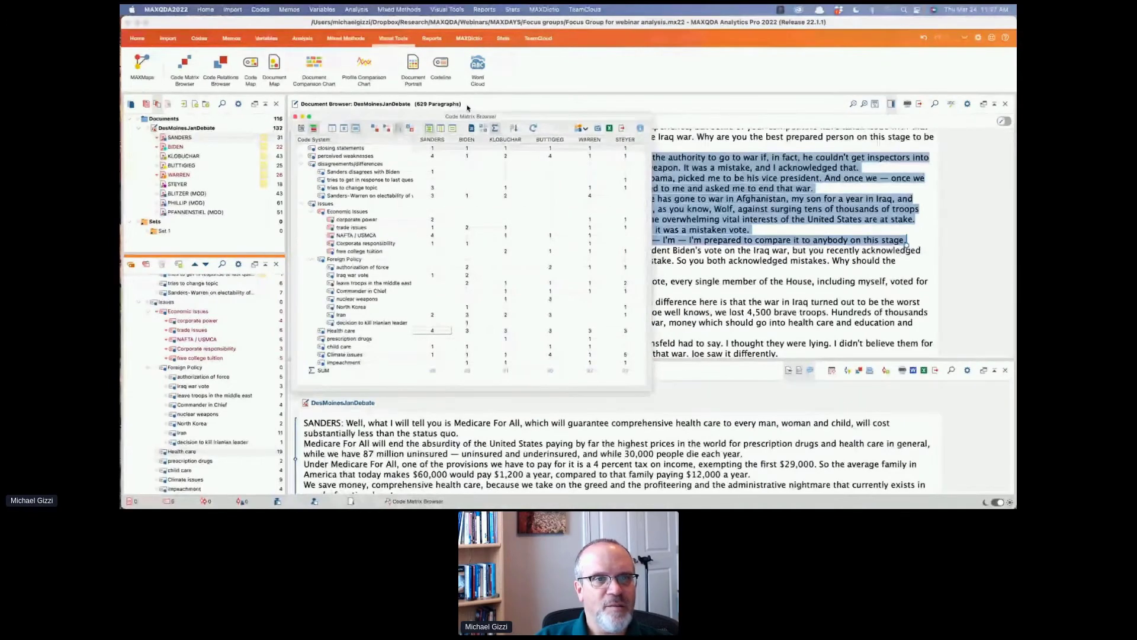
Move the matrix aside, enlarge the Retrieved Segments area, and read through the SANDERS health care statements
drag(468, 116, 352, 20)
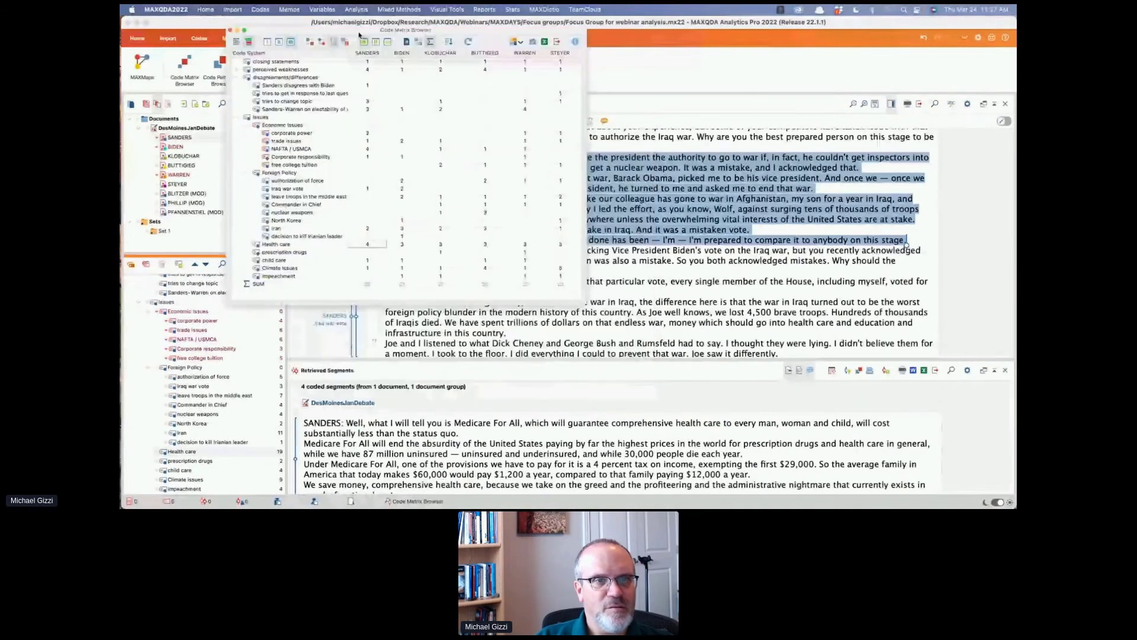
click(706, 358)
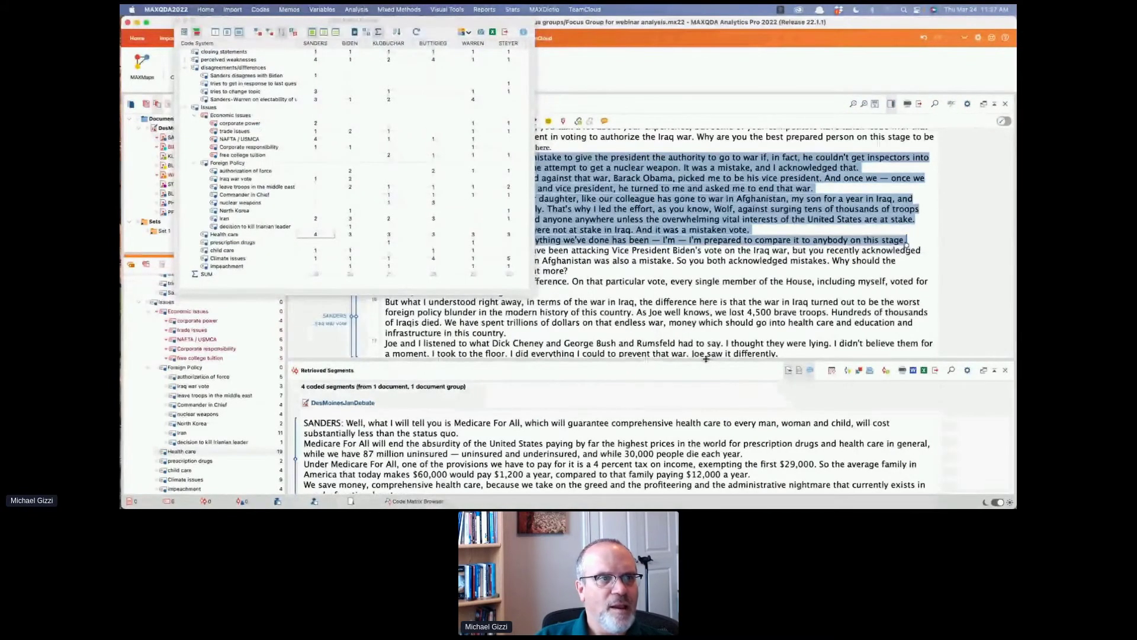
drag(706, 358, 696, 279)
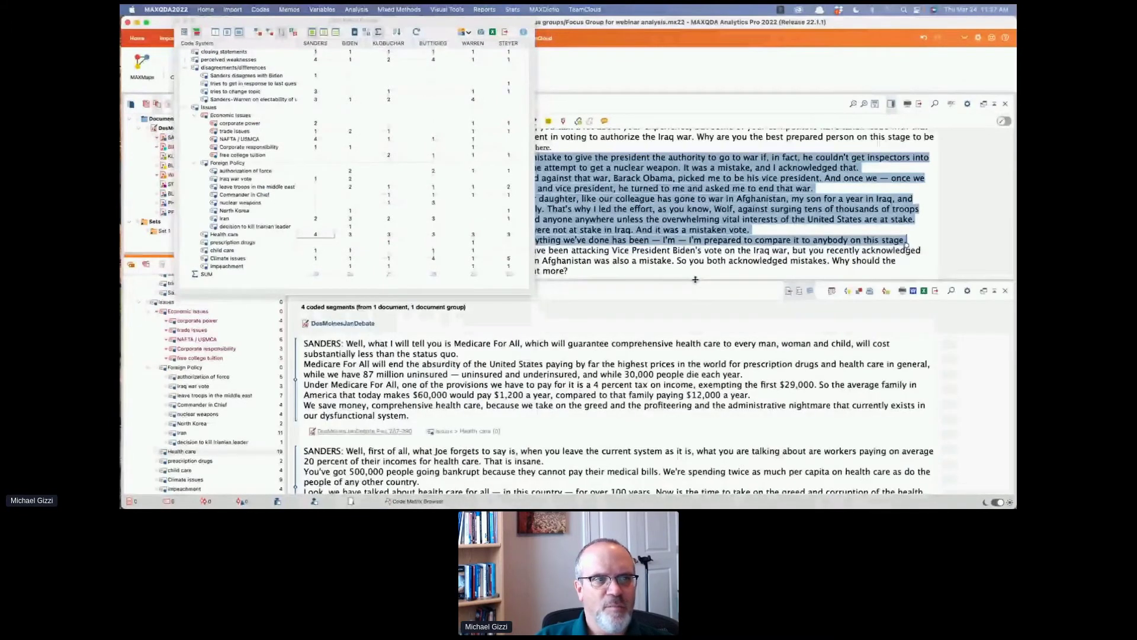
scroll(672, 408, down, 3)
scroll(672, 408, down, 6)
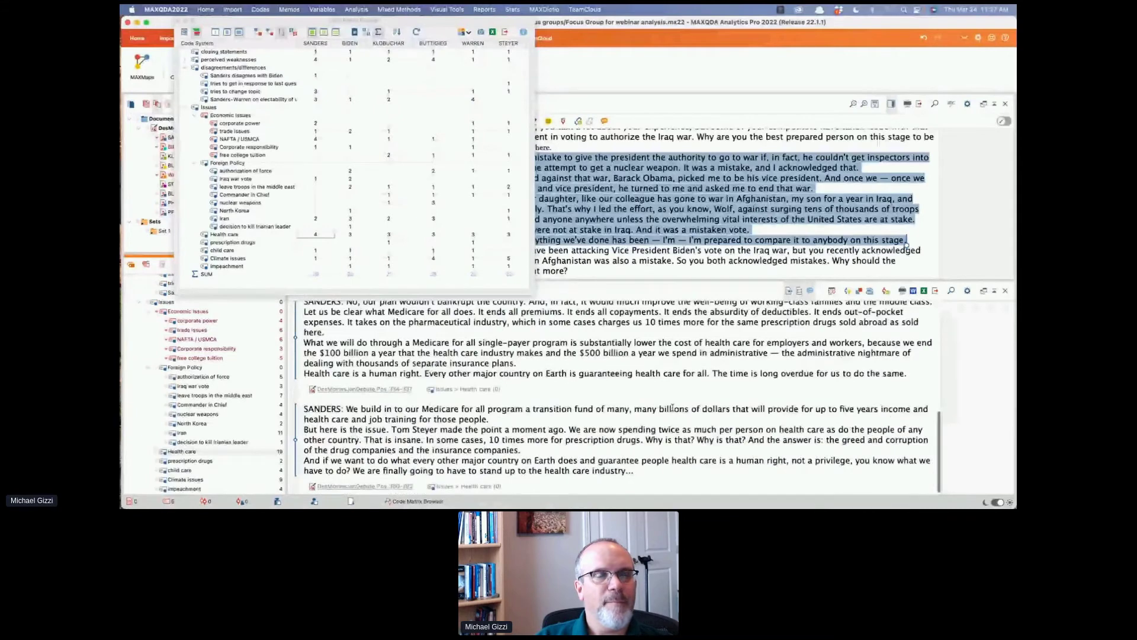
Bring the matrix back over the document, open its Interactive Quote Matrix, and widen the quote matrix window
drag(285, 22, 491, 185)
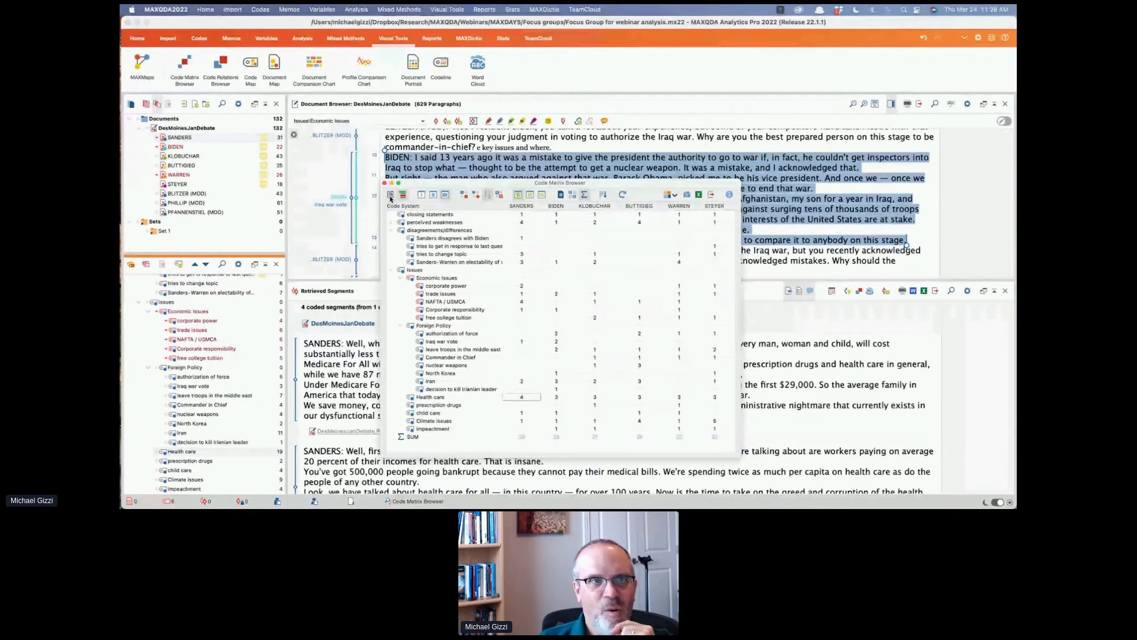
click(390, 196)
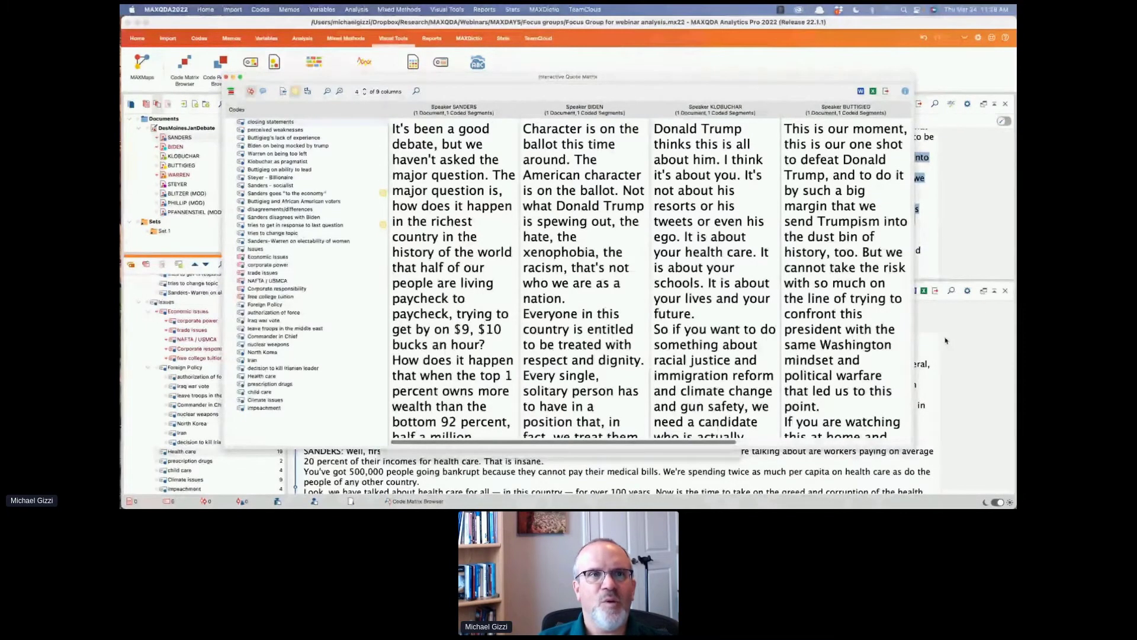
drag(913, 447, 970, 435)
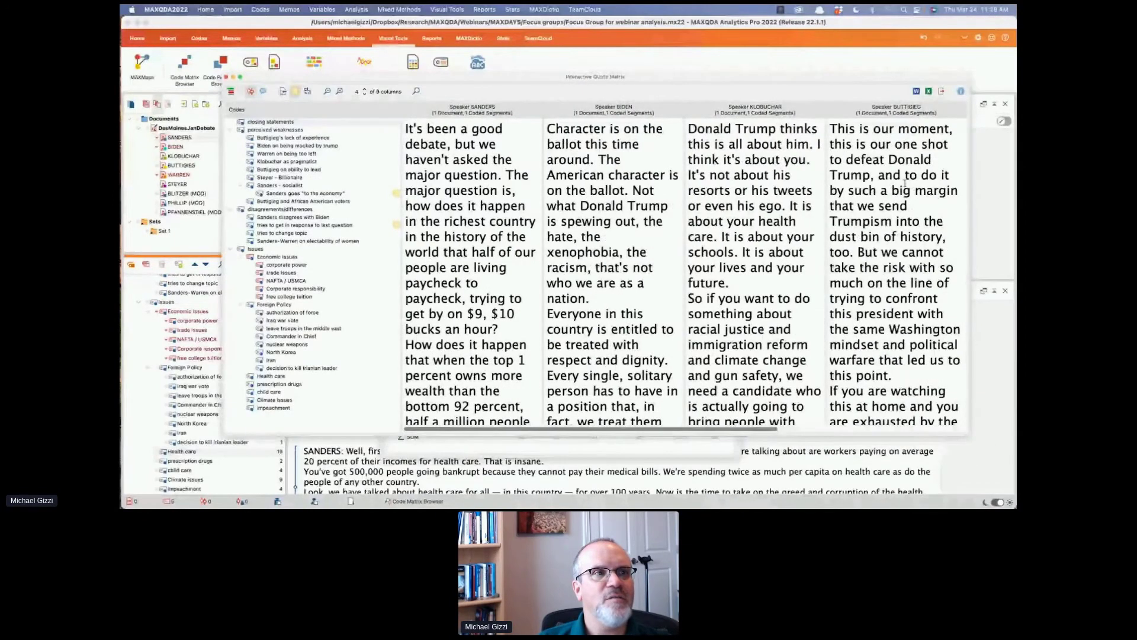
Show 6 of the 9 speaker columns in the Interactive Quote Matrix, and reduce the quote text size by two levels
double_click(365, 90)
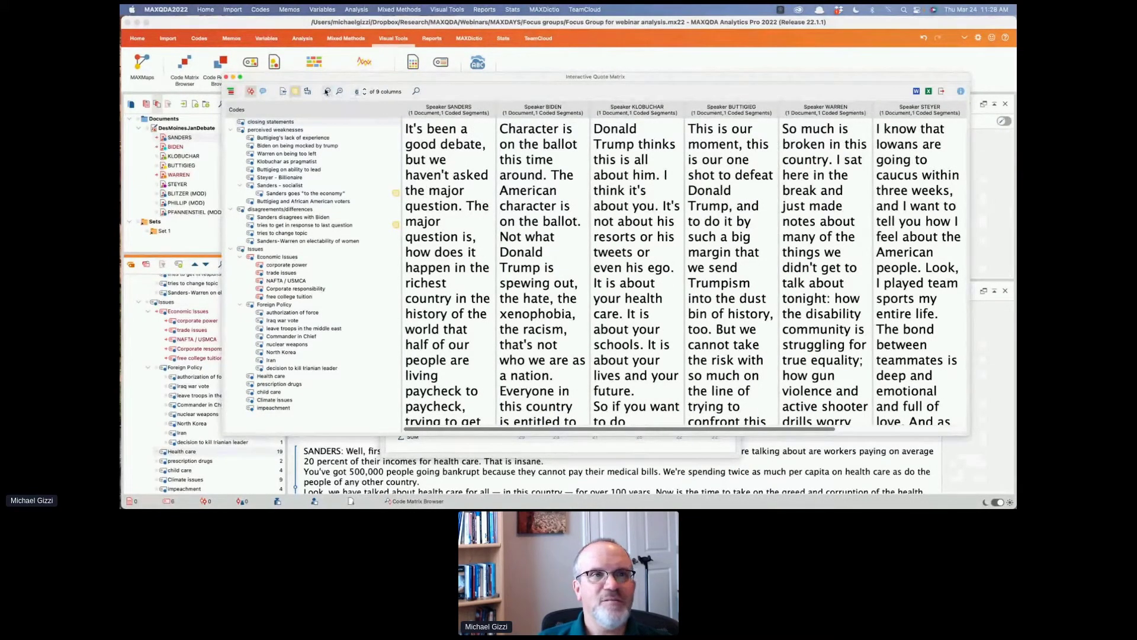
click(327, 92)
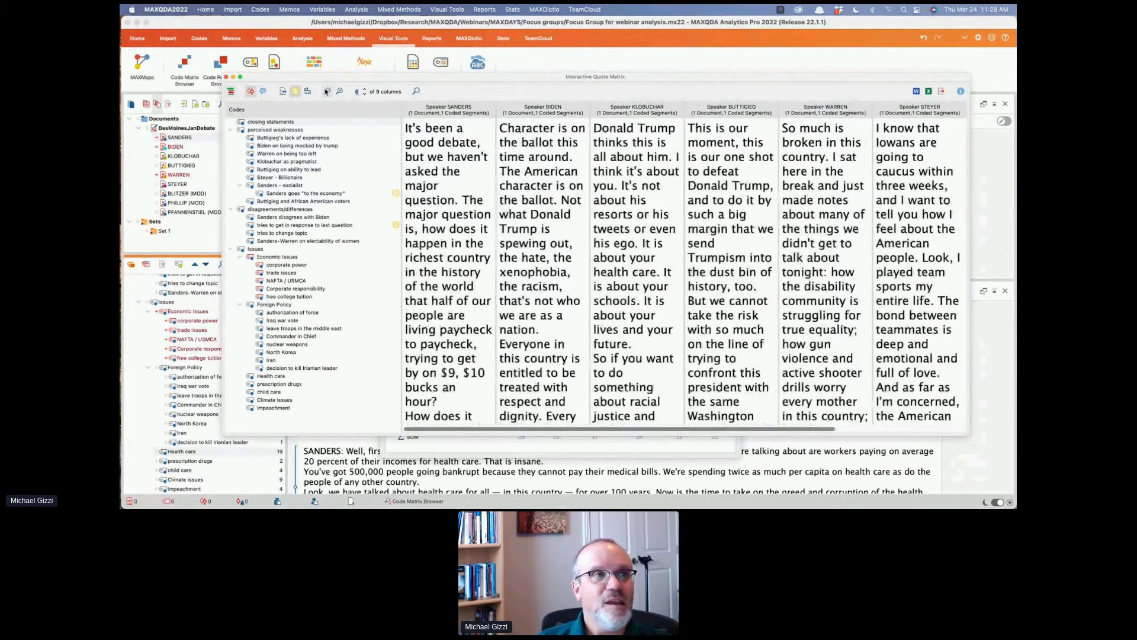
click(326, 92)
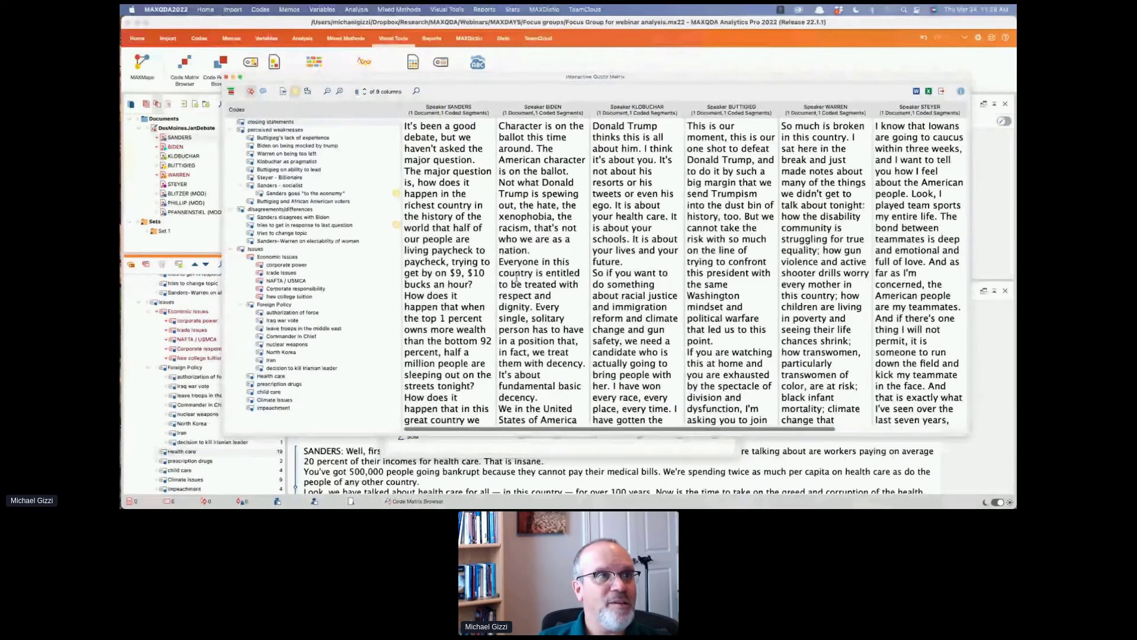
Read through the SANDERS and BIDEN closing statements in the Interactive Quote Matrix
scroll(456, 292, down, 1)
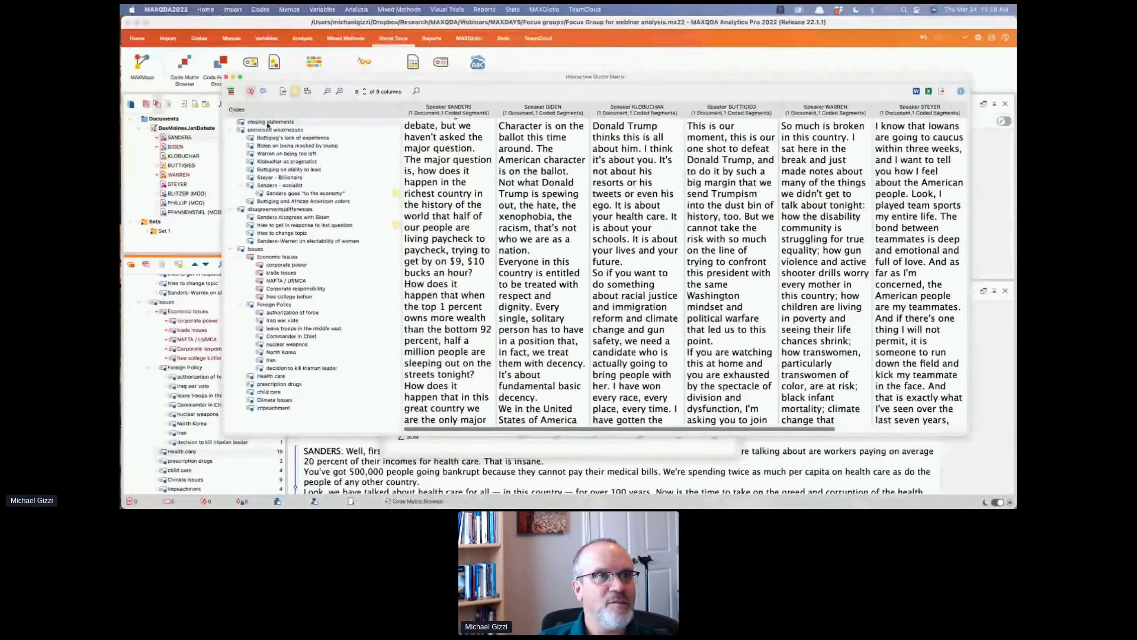
scroll(472, 180, down, 10)
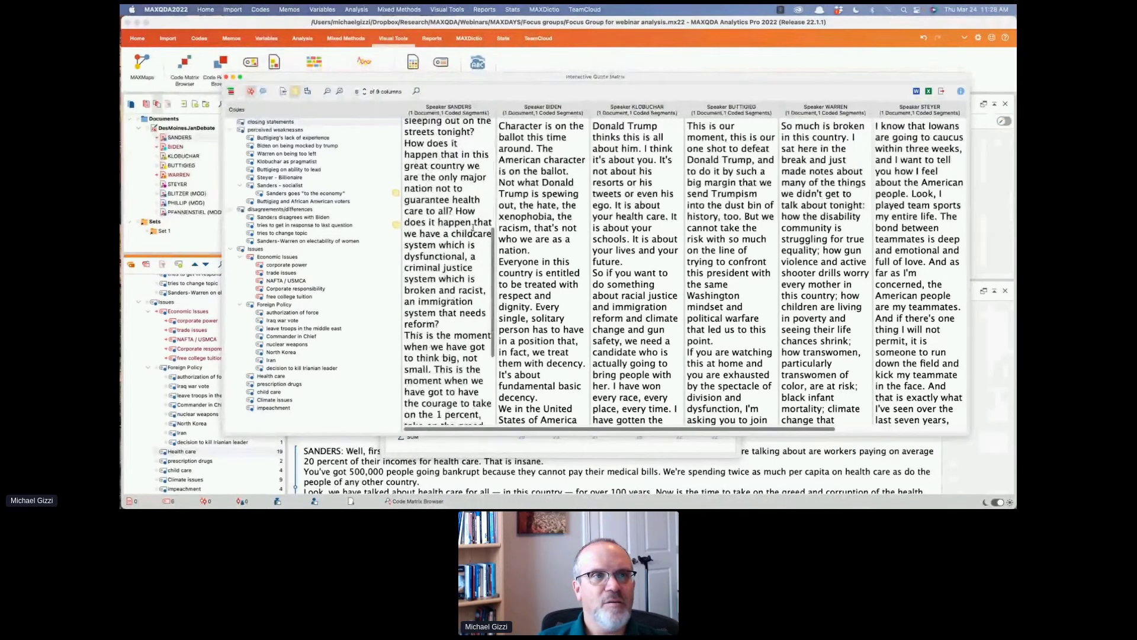
scroll(472, 227, down, 5)
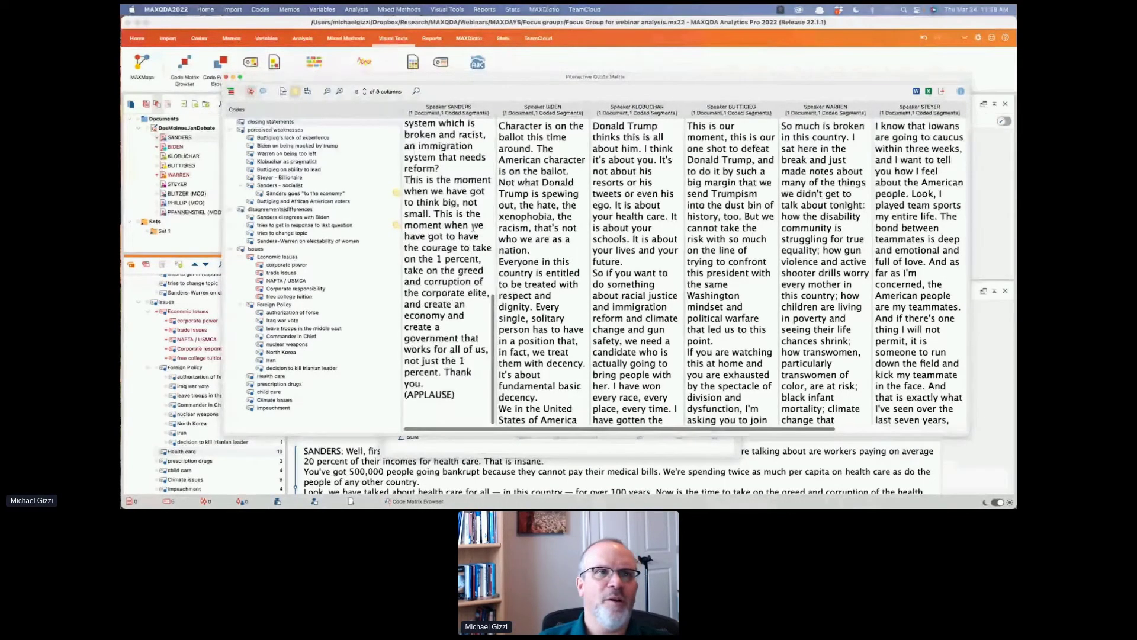
scroll(512, 184, down, 10)
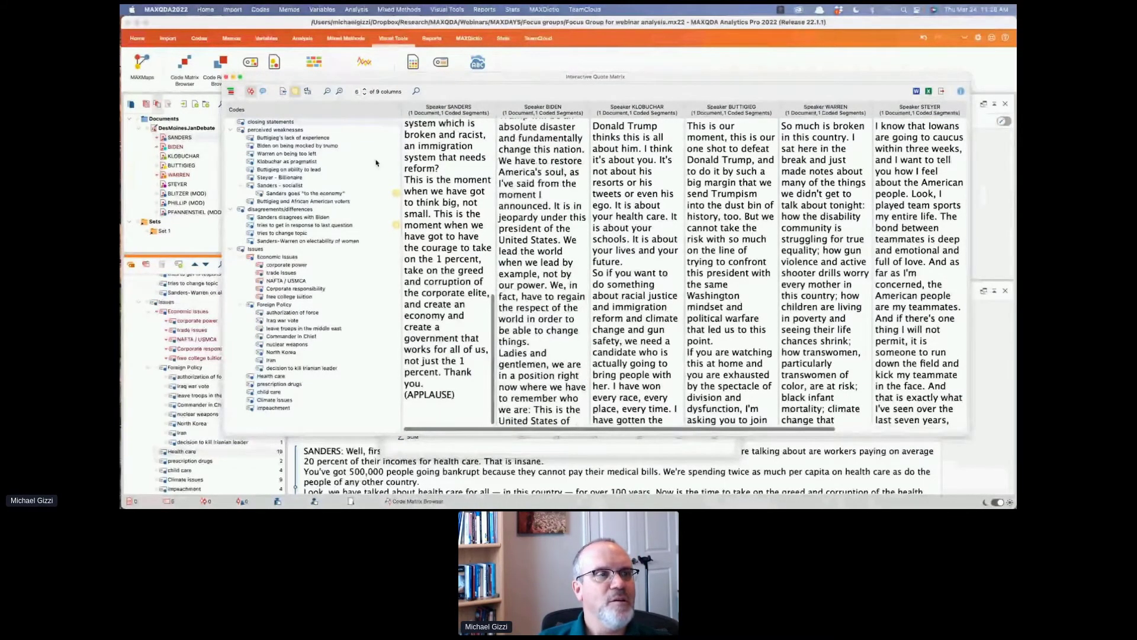
Show the quotes coded with "Warren on being too left" and read through the WARREN statement
click(259, 155)
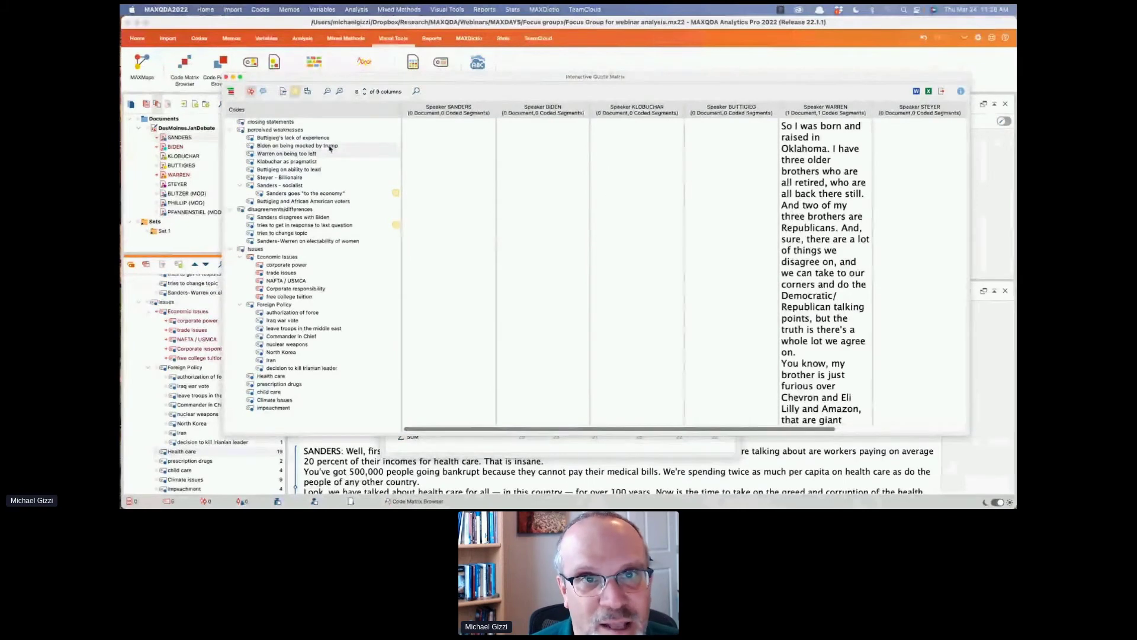
scroll(827, 225, down, 3)
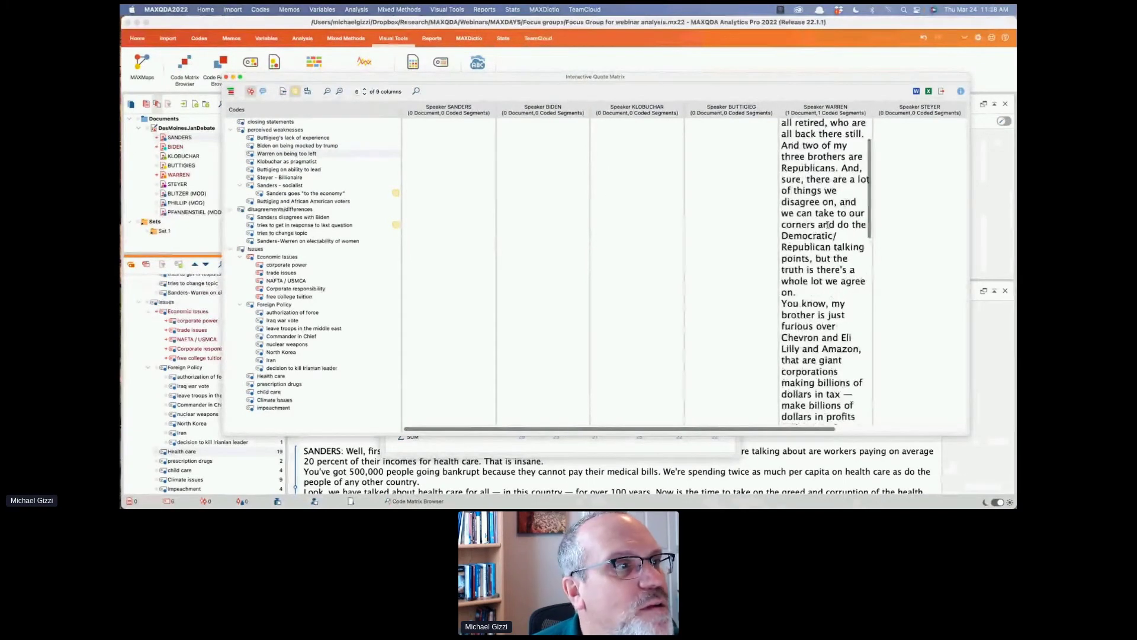
scroll(828, 225, down, 10)
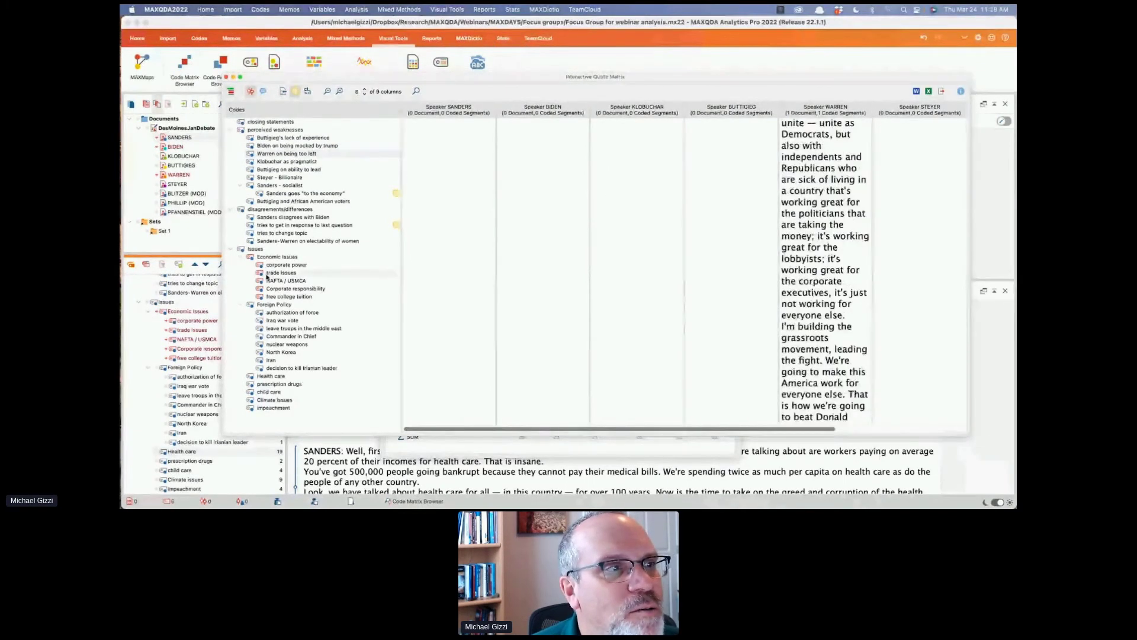
Show the quotes coded with corporate power for all speakers and read through the SANDERS segments
click(270, 273)
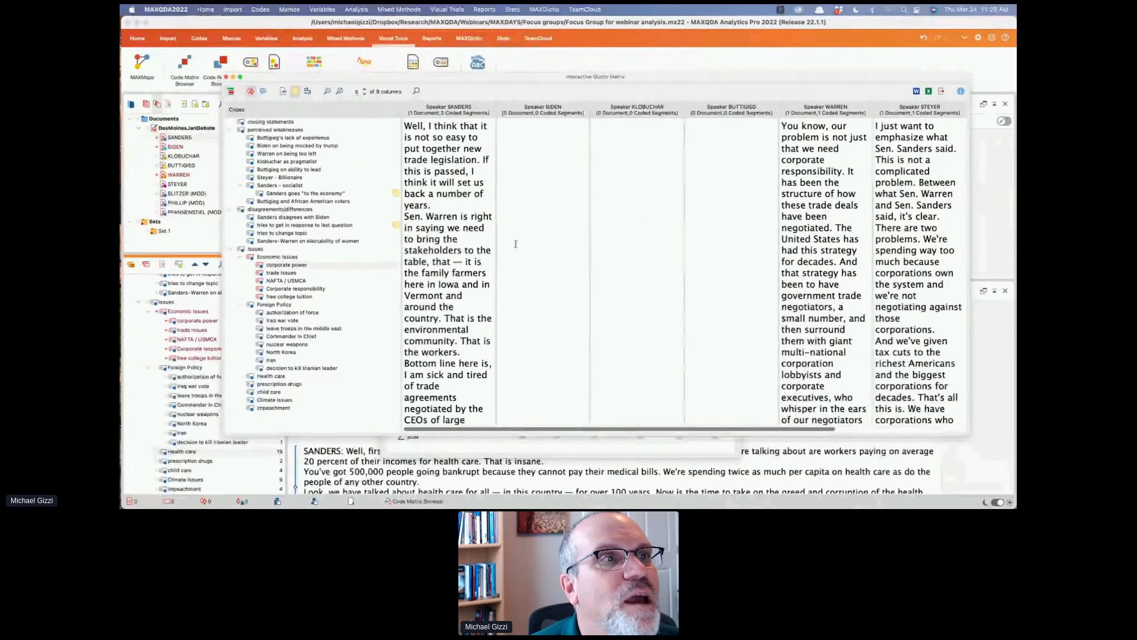
scroll(476, 178, down, 4)
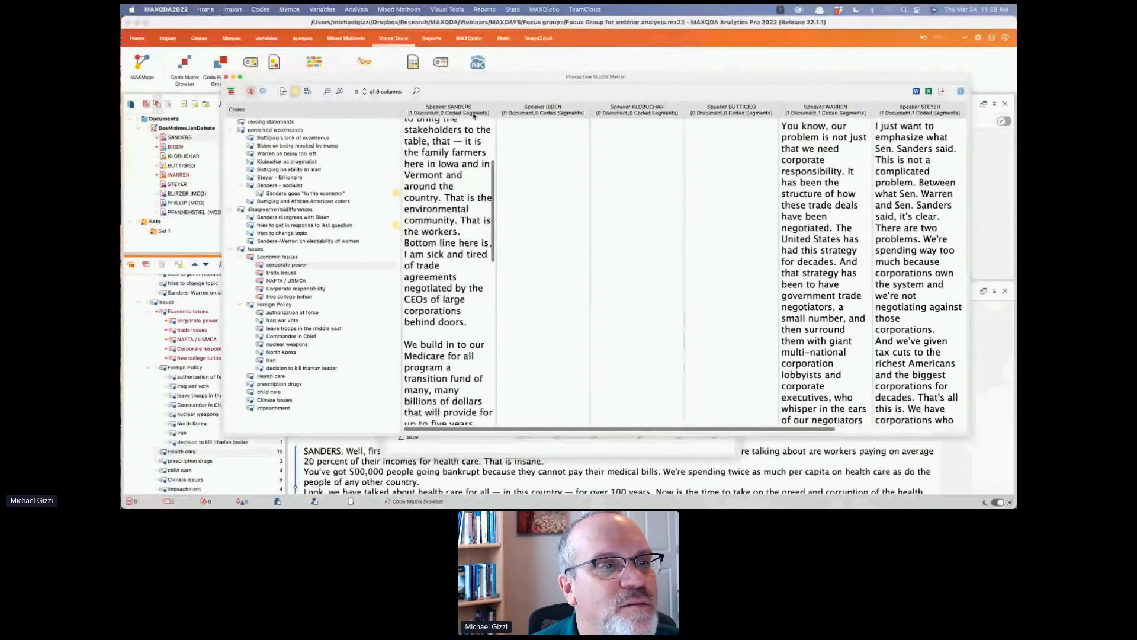
scroll(450, 237, down, 5)
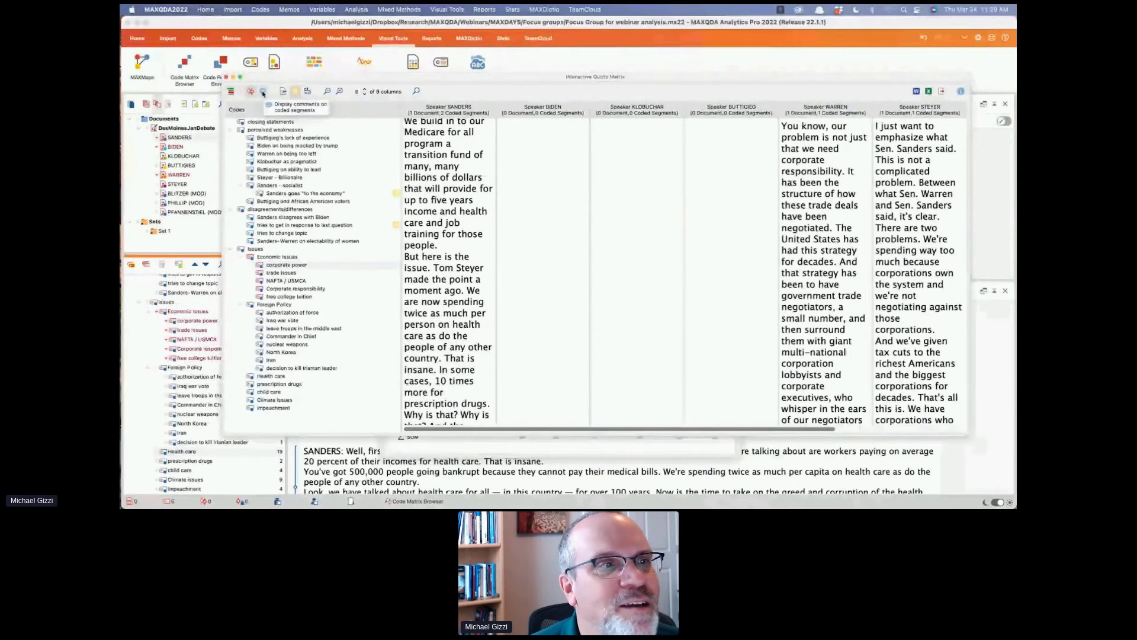
Turn on the display of comments on coded segments and look through the SANDERS corporate power quotes
click(263, 92)
scroll(491, 219, down, 2)
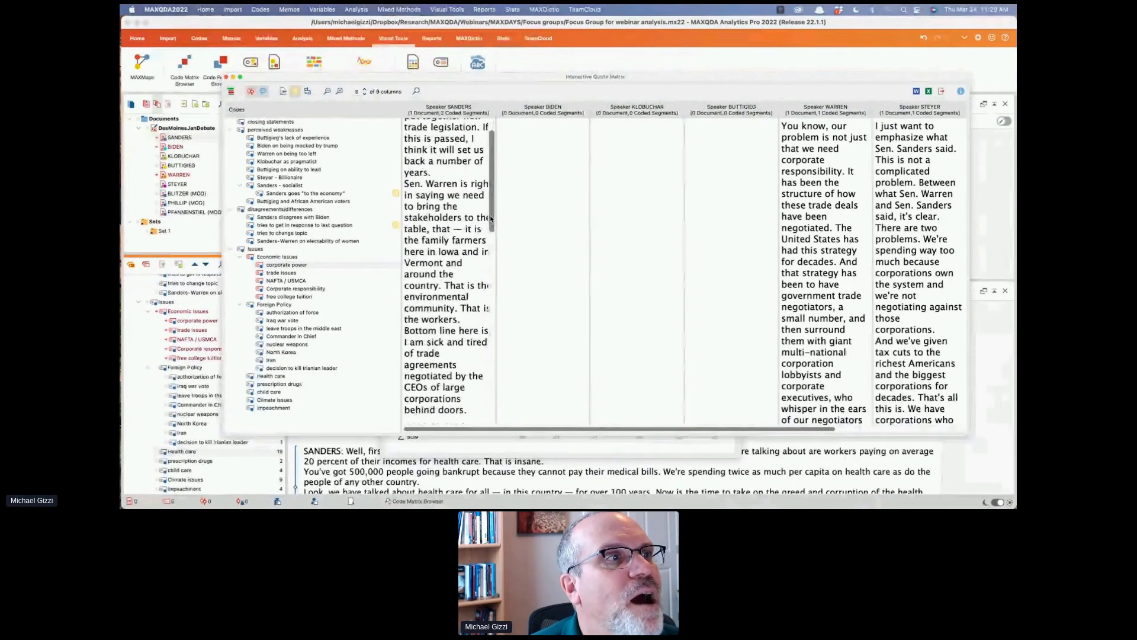
scroll(491, 219, down, 4)
scroll(491, 219, up, 2)
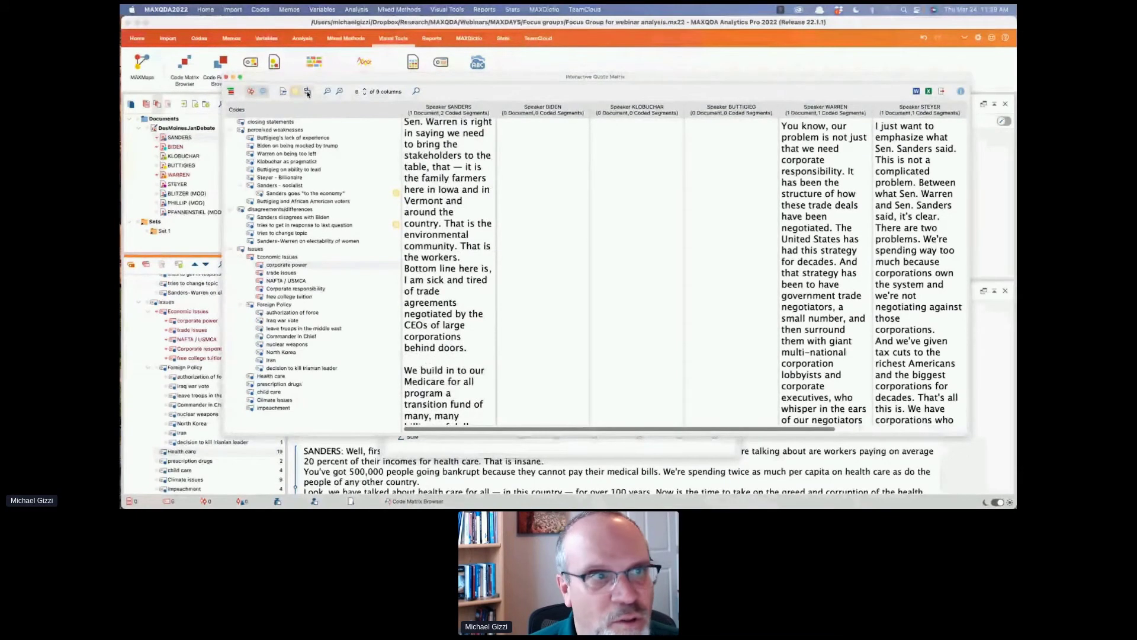
Standardize the font of the quotes and enlarge the quote text by two levels
click(308, 92)
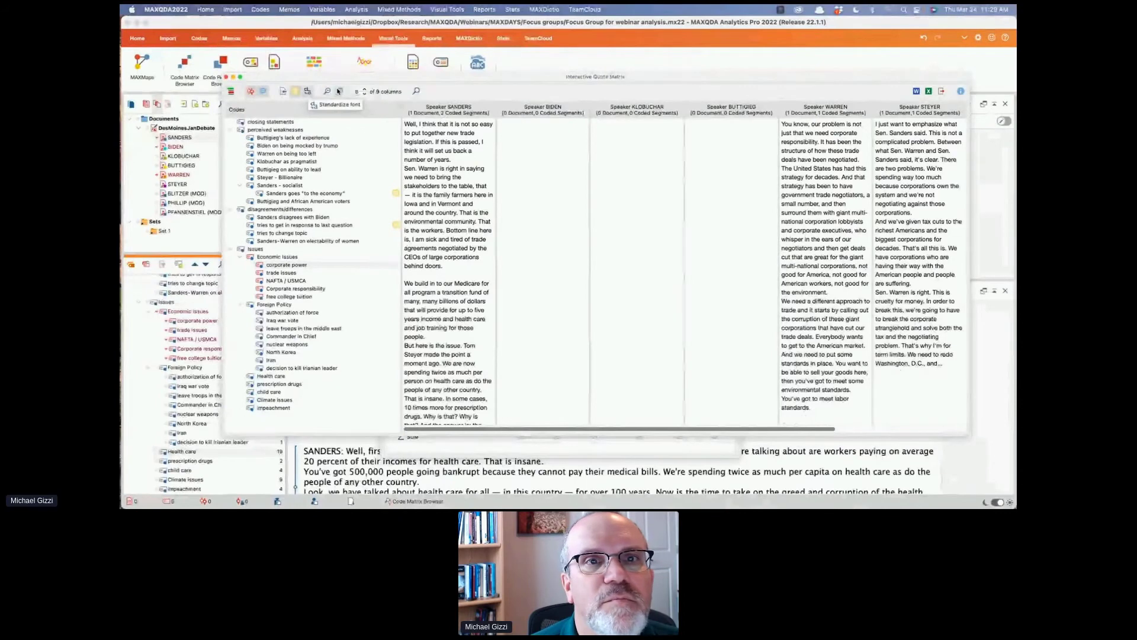
click(339, 91)
click(338, 91)
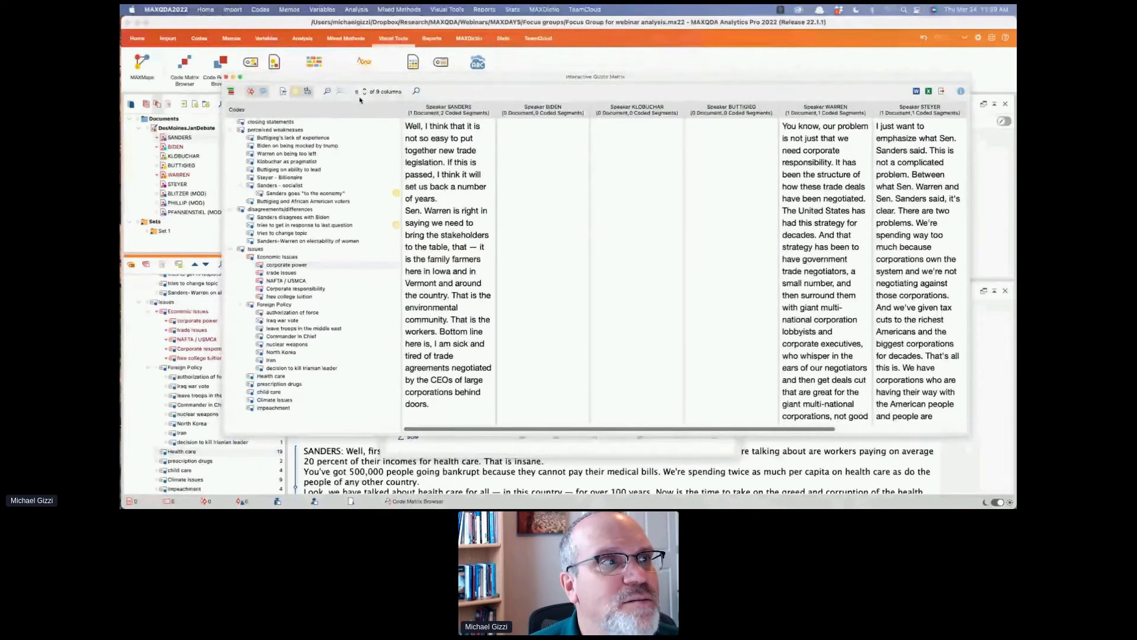
Search the displayed quotes for "trade", and close the search
click(417, 92)
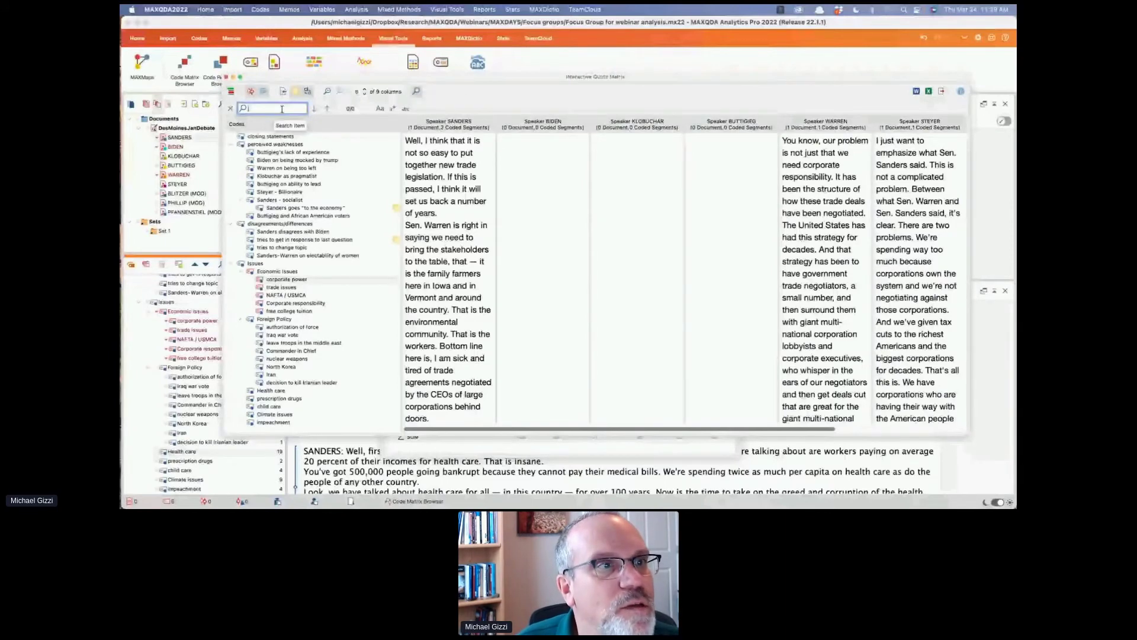
text(trade)
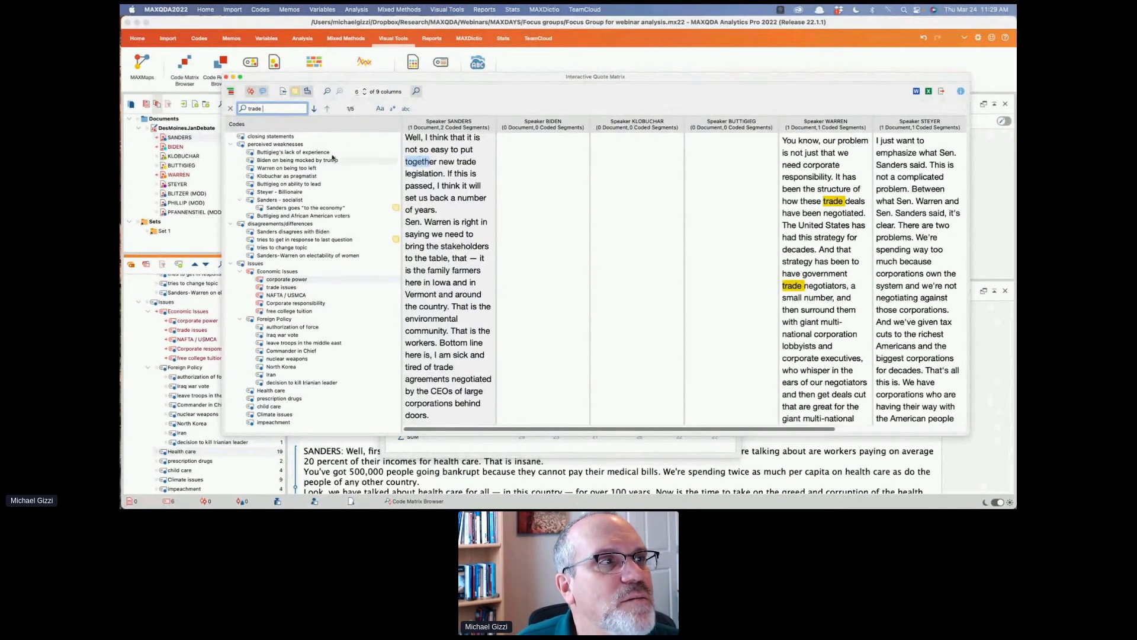
click(231, 108)
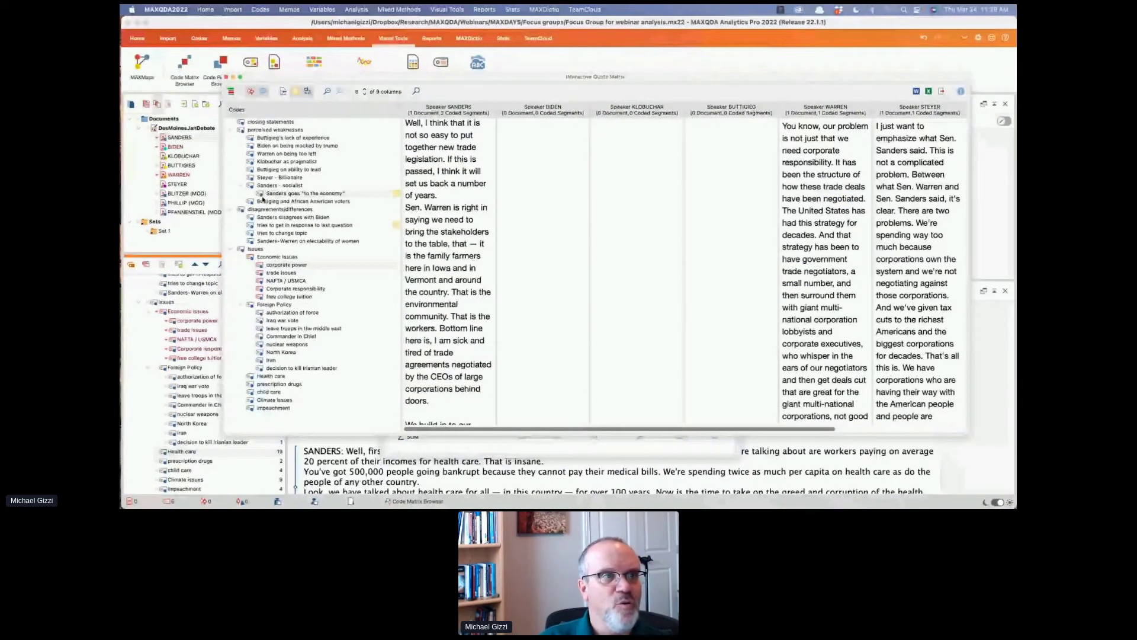
View the quotes for Klobuchar as pragmatist, Sanders - socialist and disagreements/differences, and close the Interactive Quote Matrix
click(285, 162)
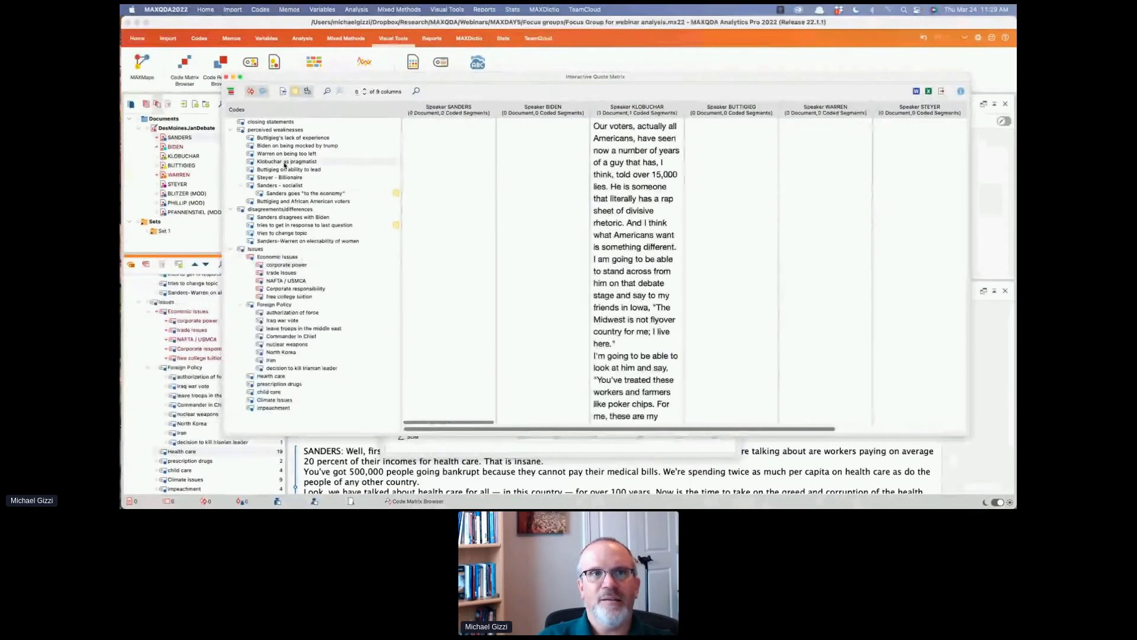
click(280, 186)
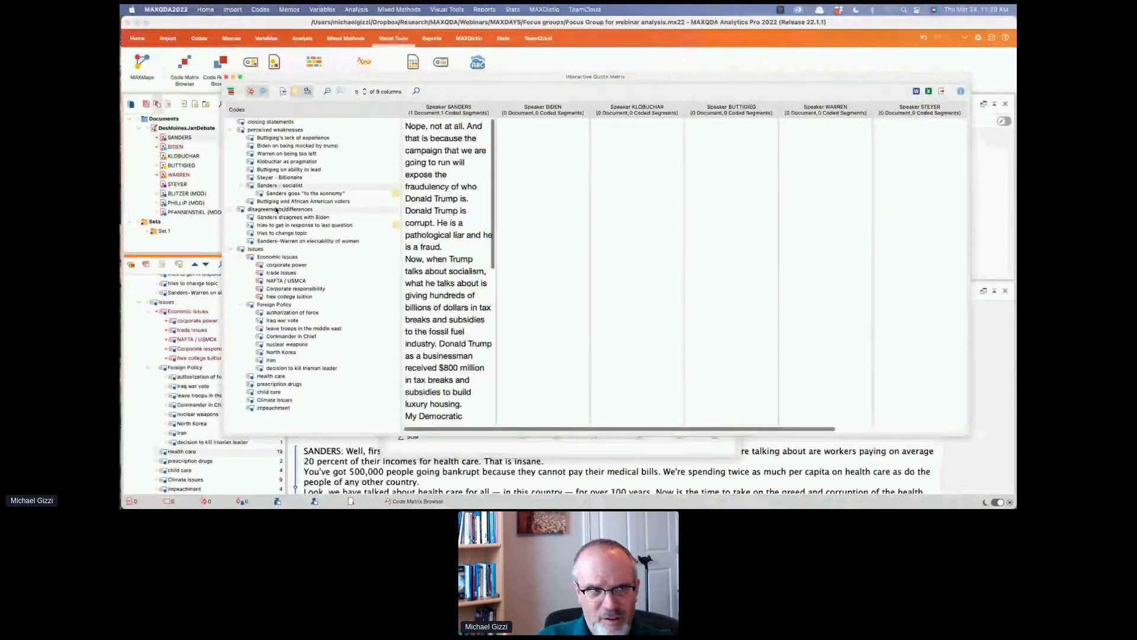
click(283, 305)
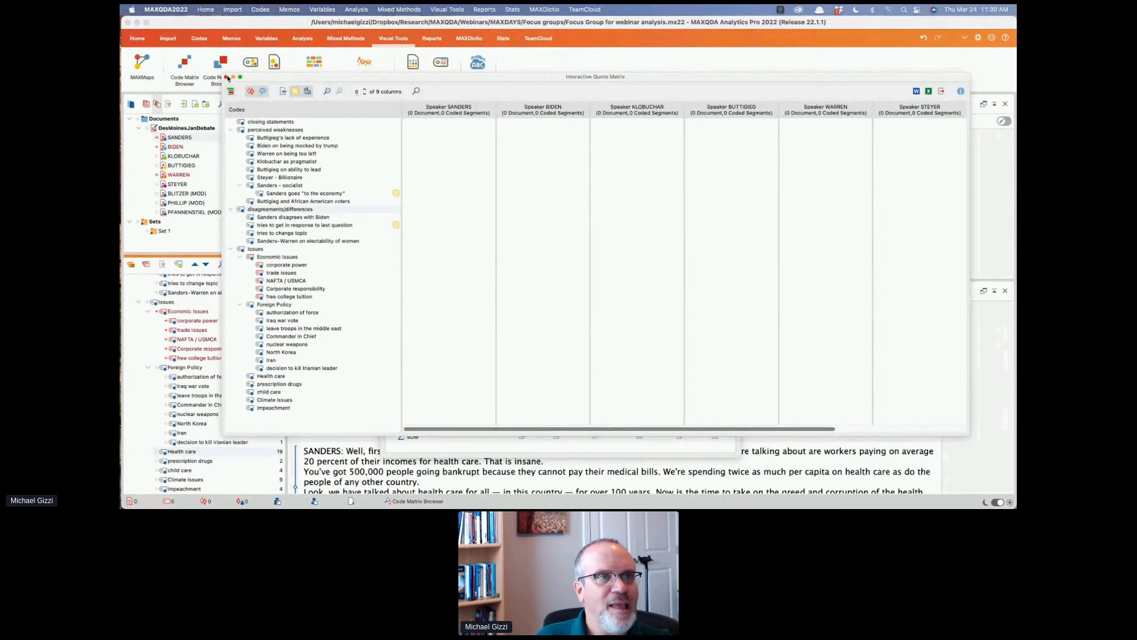
click(226, 78)
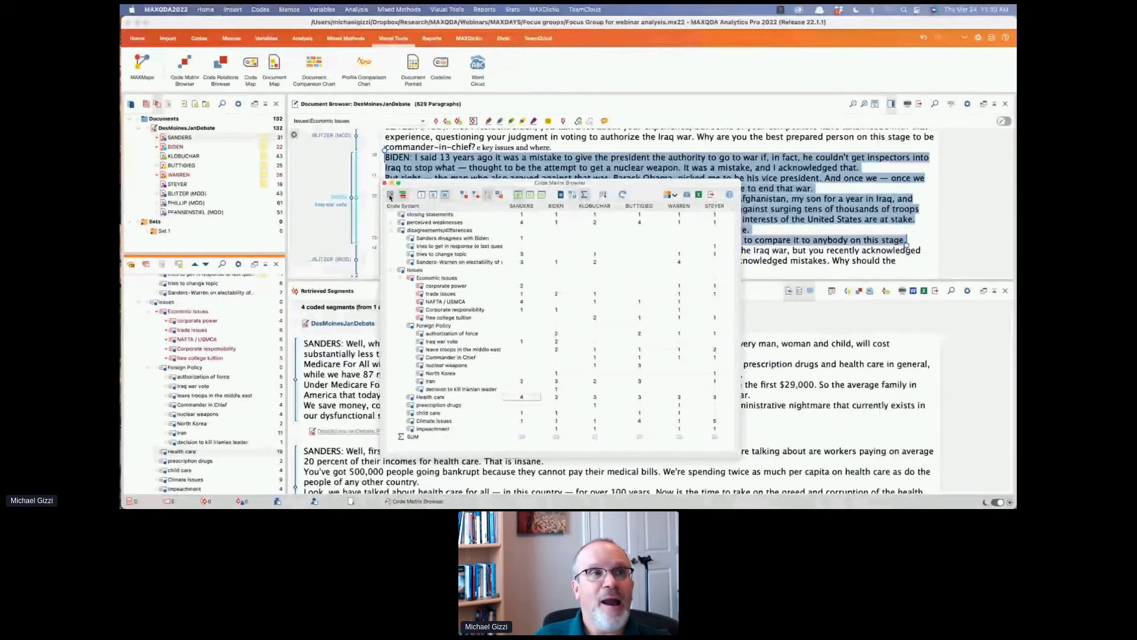
Reopen the Interactive Quote Matrix from the Code Matrix Browser and read through the SANDERS closing statement
click(390, 197)
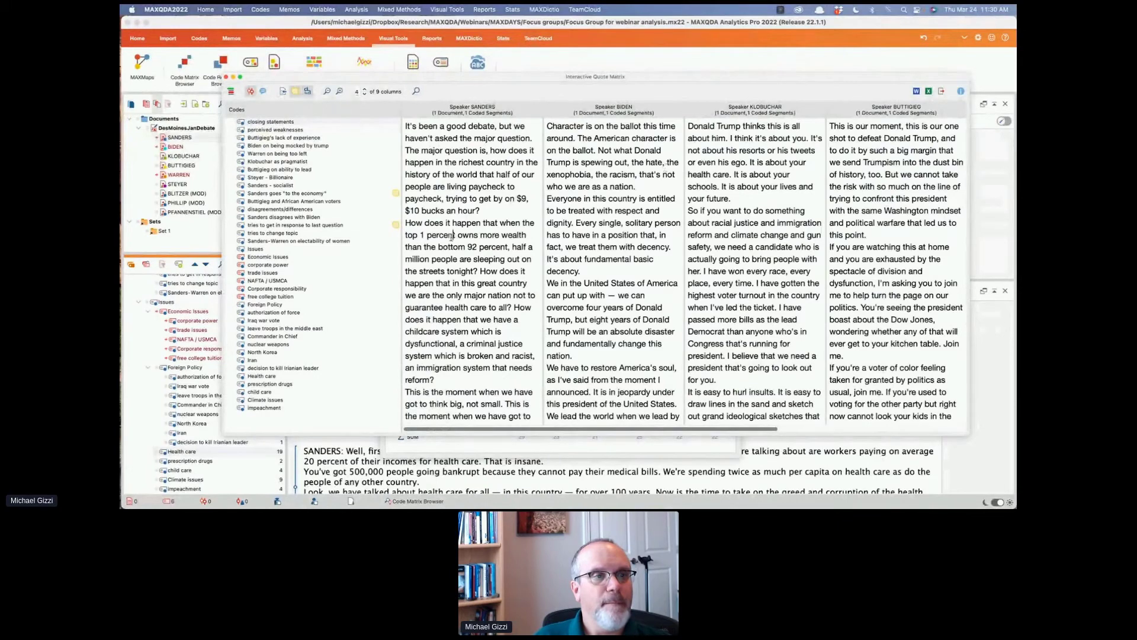
scroll(452, 236, down, 3)
scroll(452, 237, down, 5)
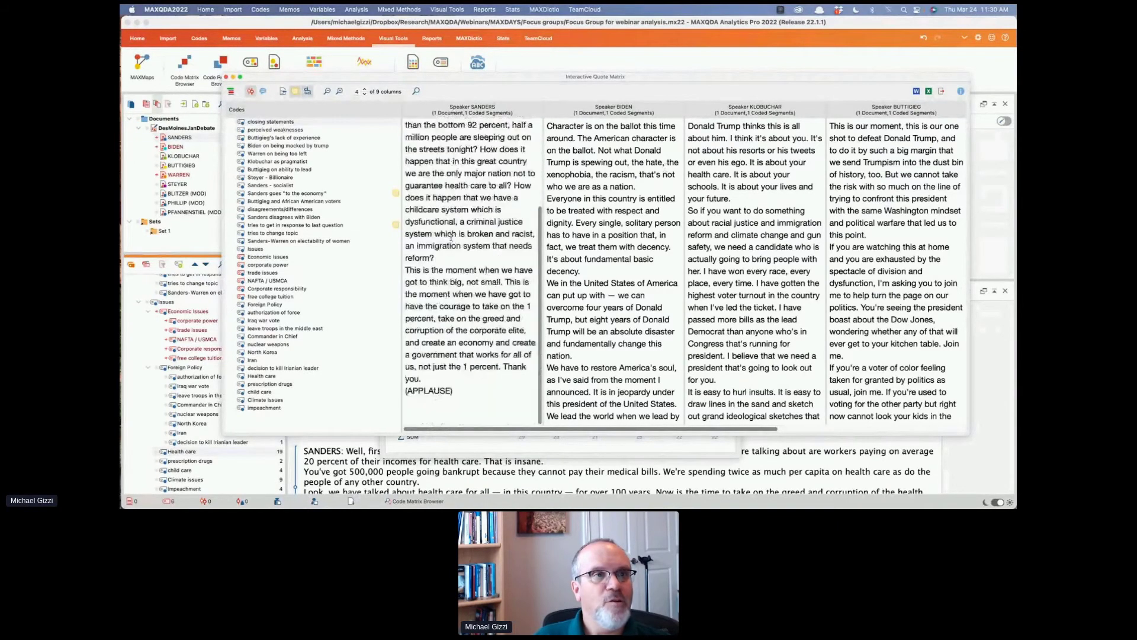
scroll(451, 237, up, 1)
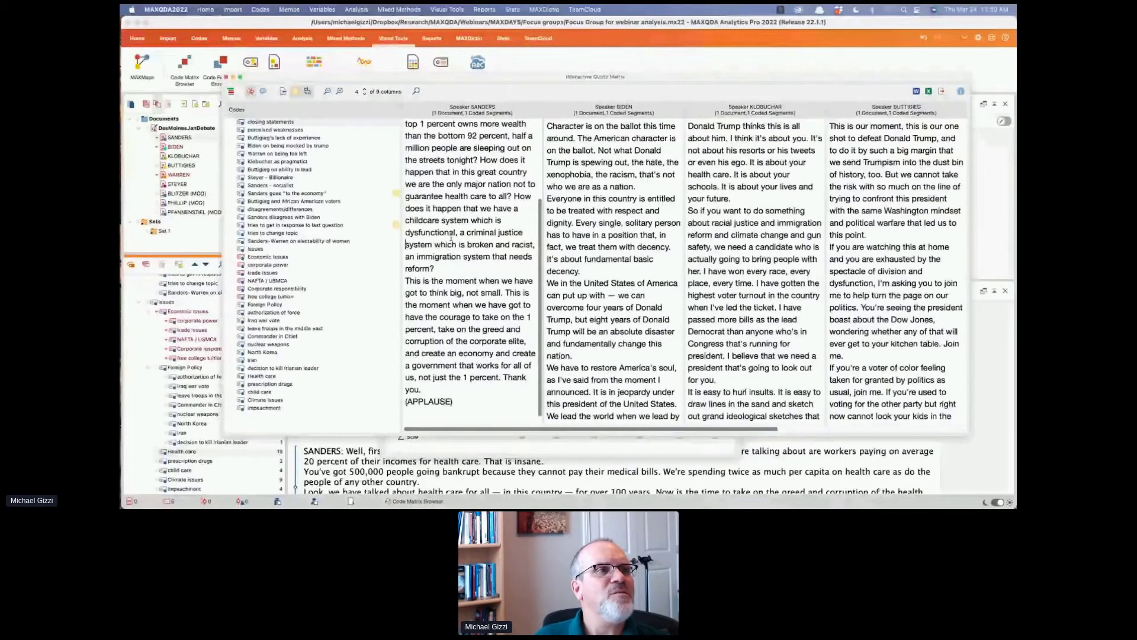
Hide the coded segments in the quote matrix, show them again, and close the quote matrix window
click(250, 92)
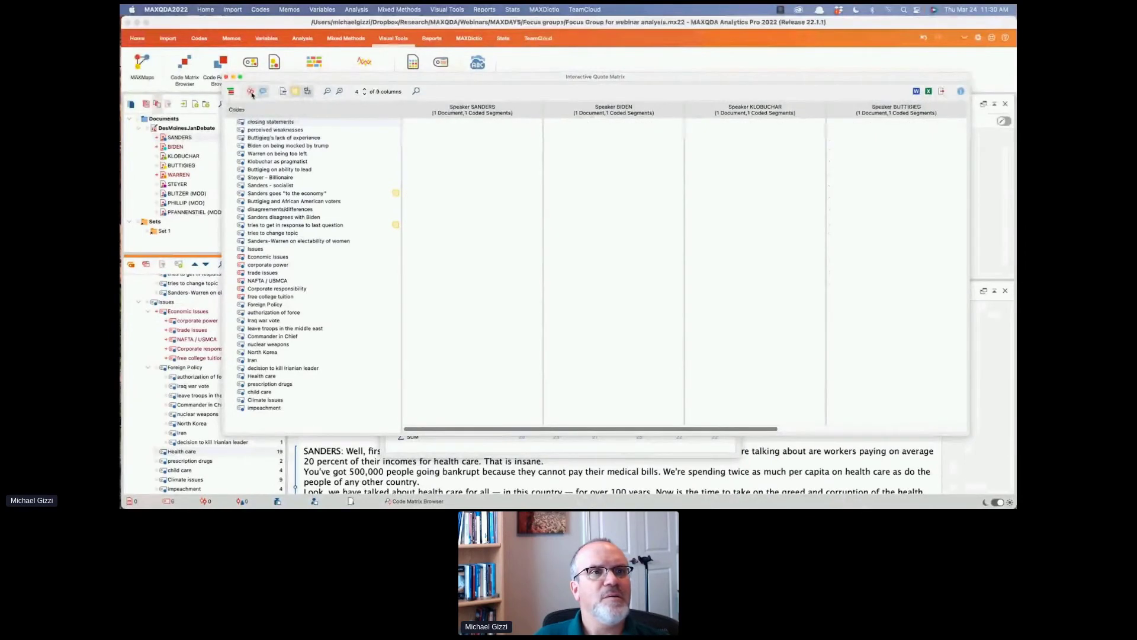
click(251, 93)
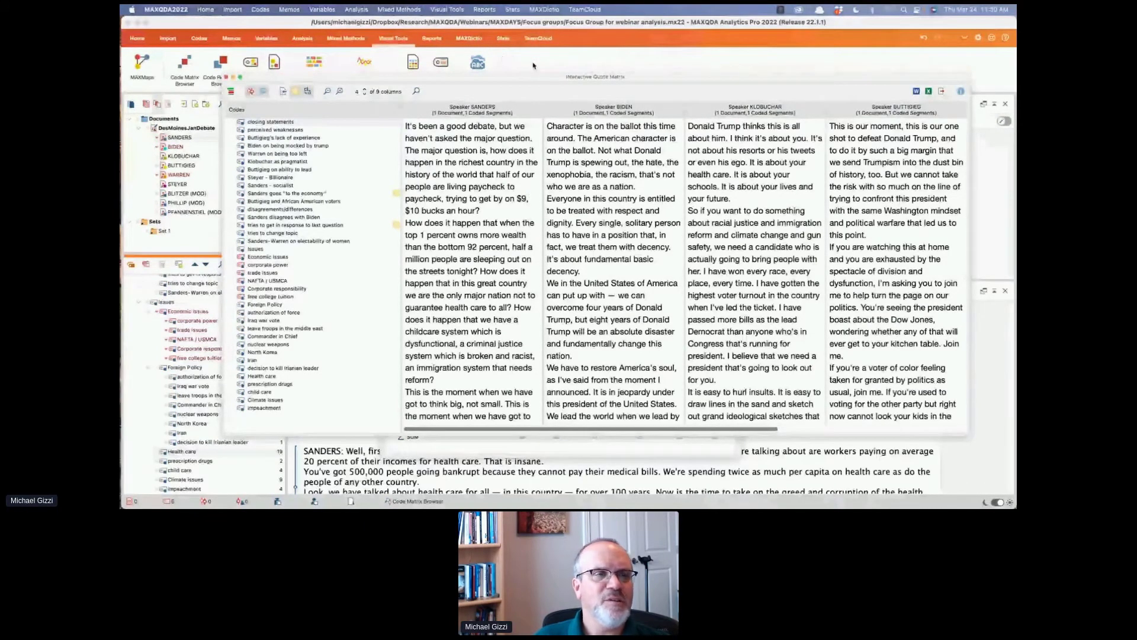
mouse_move(540, 81)
mouse_down()
mouse_move(557, 280)
mouse_move(520, 80)
mouse_up()
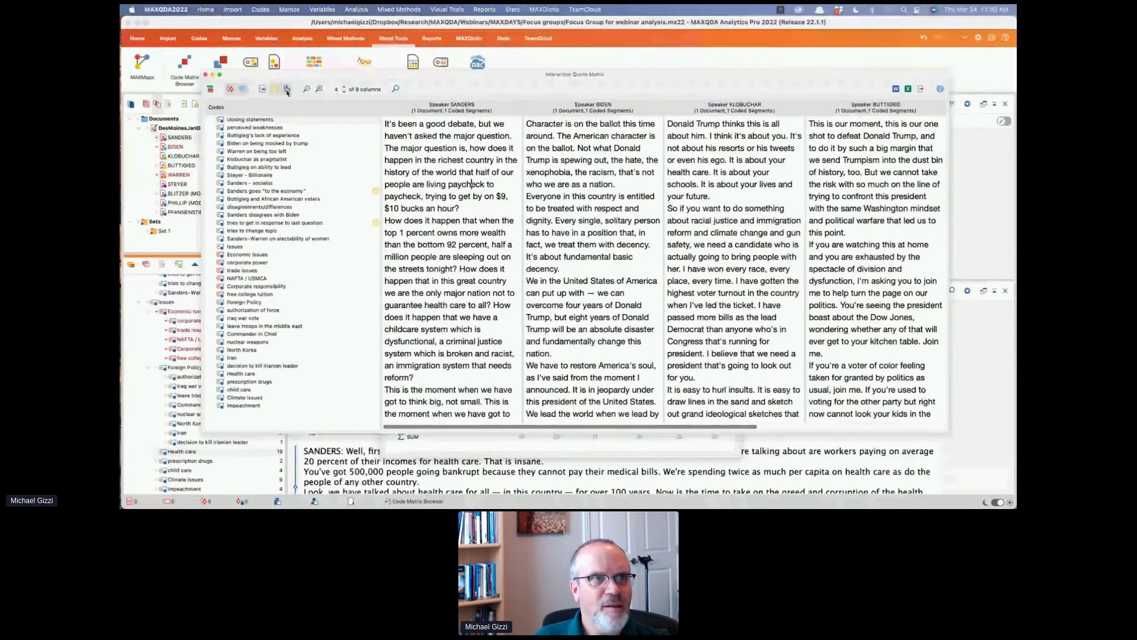
click(205, 75)
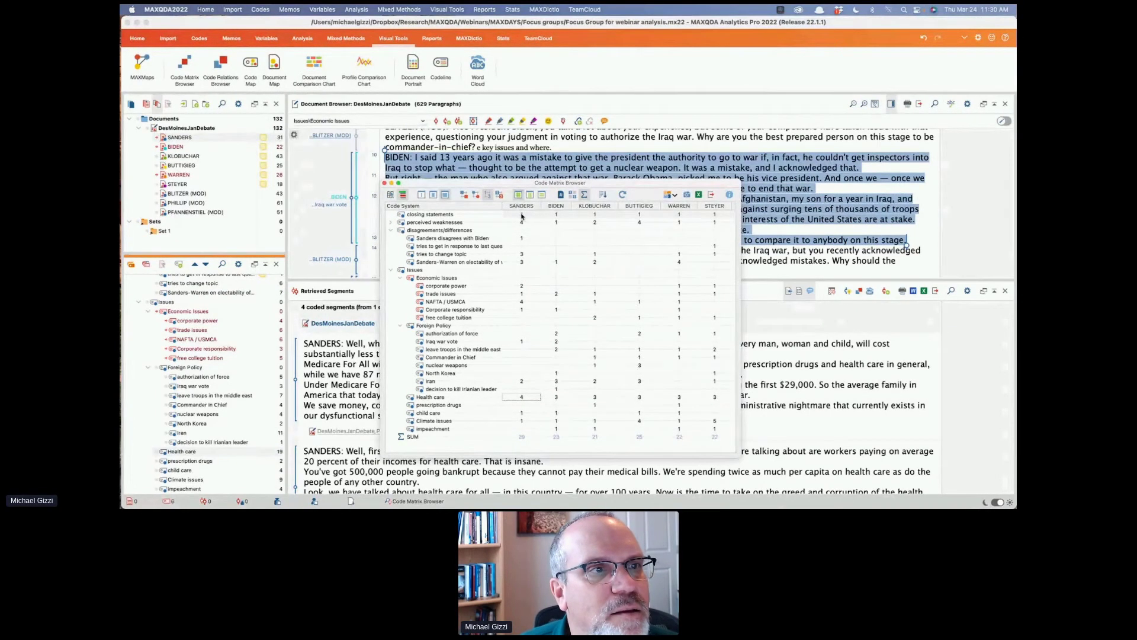
Retrieve the SANDERS closing statements segment, move the matrix aside, and send the segment to QTT Worksheet 1
click(522, 216)
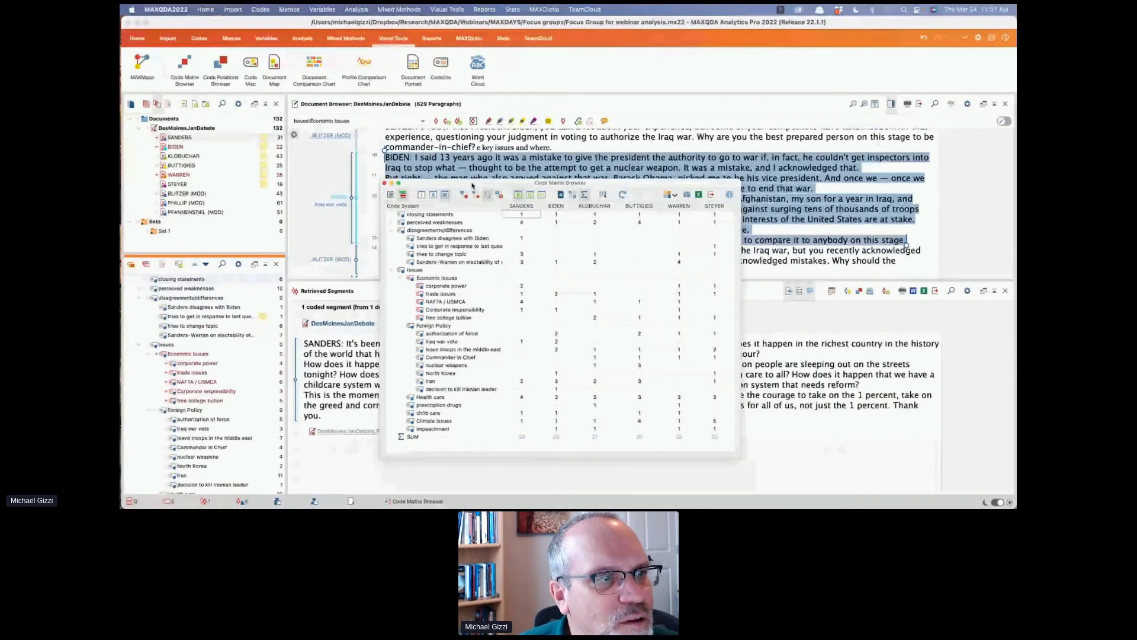
drag(472, 186, 748, 108)
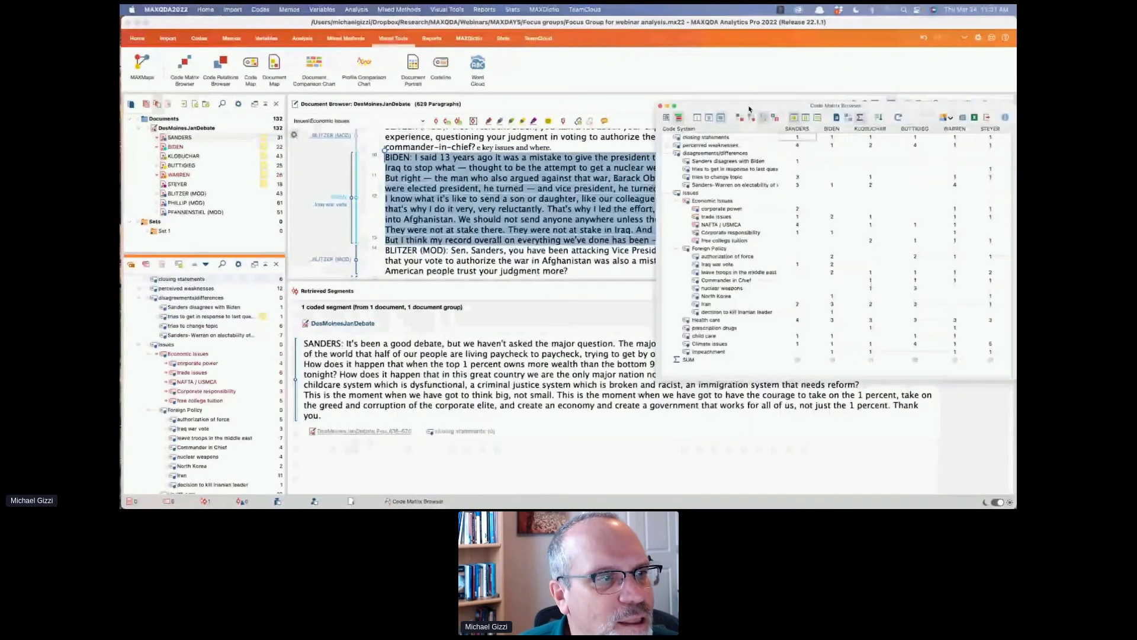
right_click(297, 366)
mouse_move(349, 413)
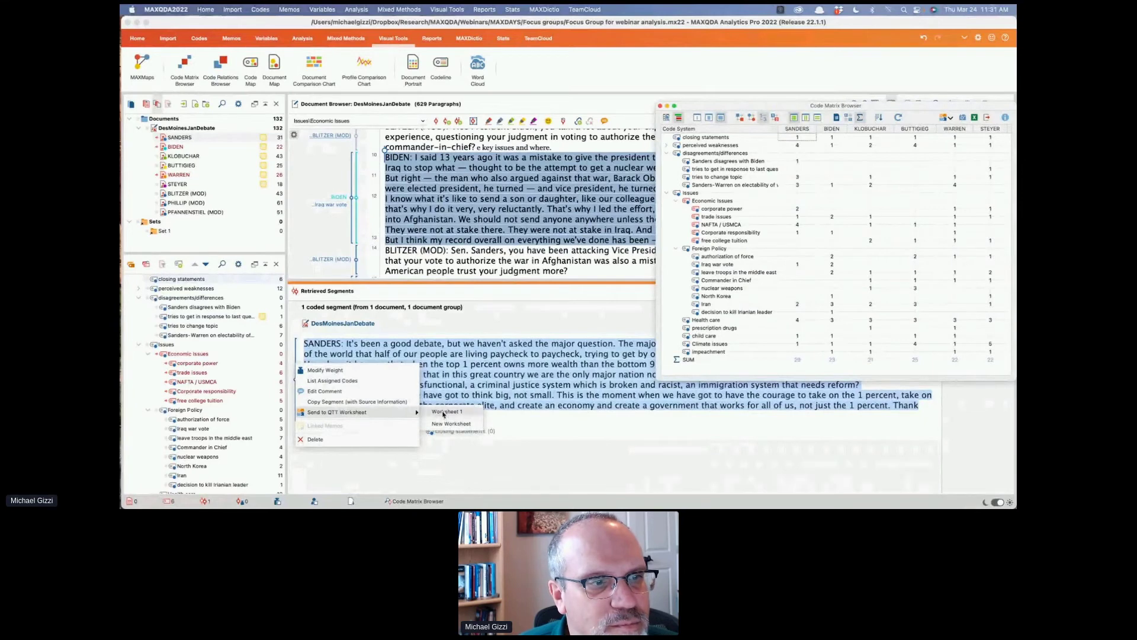
click(447, 412)
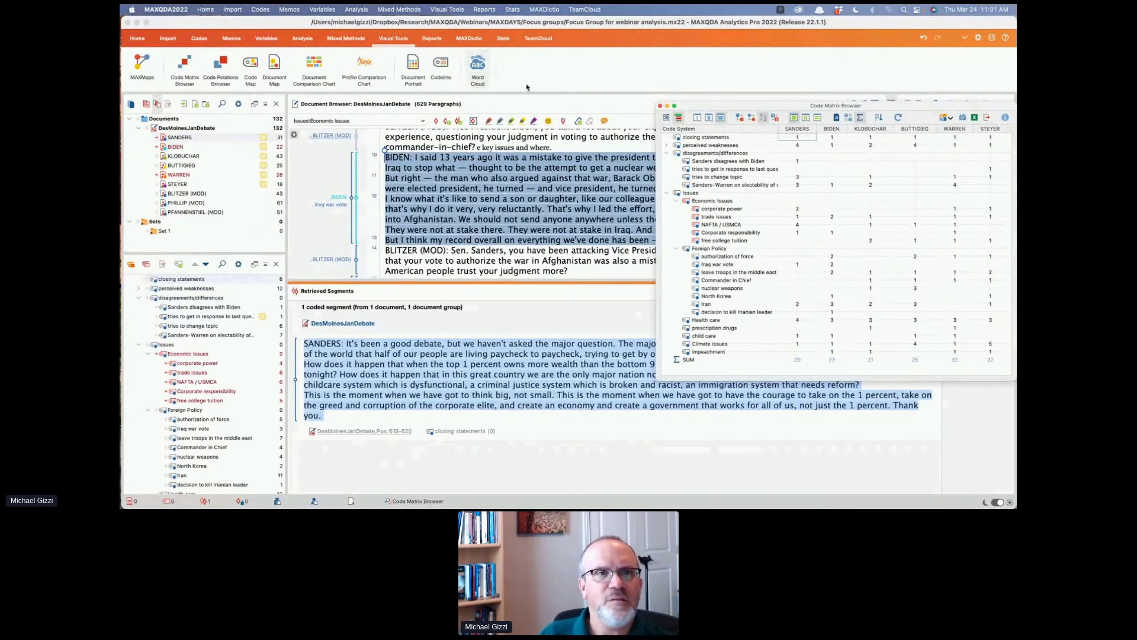
Close the Code Matrix Browser and generate a Crosstab for Focus Groups with columns for each candidate's name and Age larger than 59
click(660, 106)
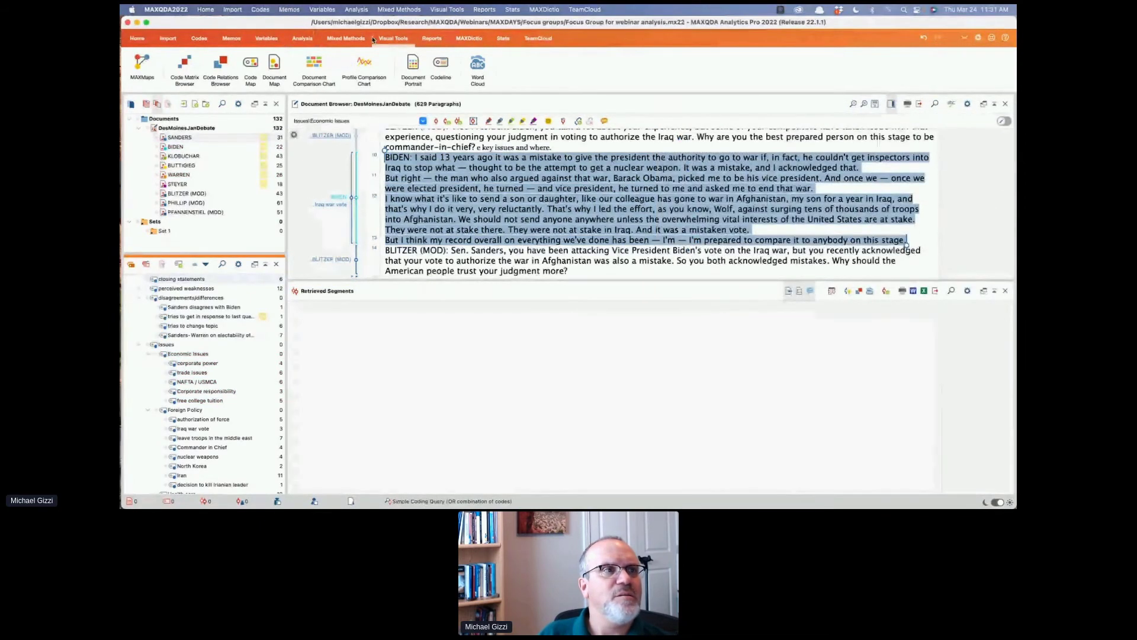
click(346, 38)
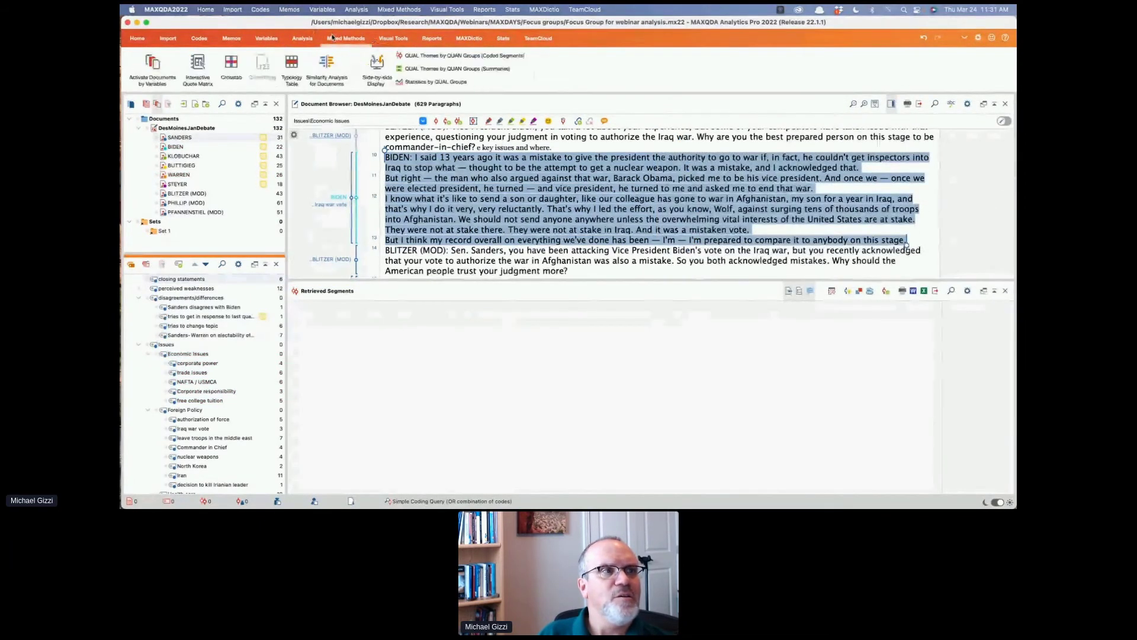
click(231, 74)
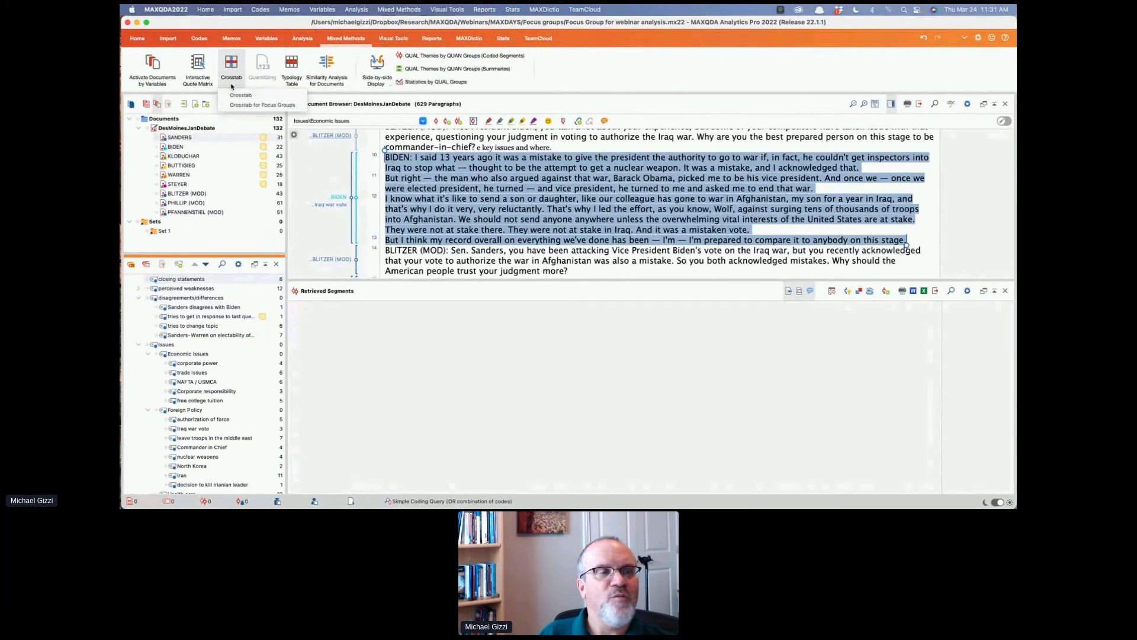
click(256, 105)
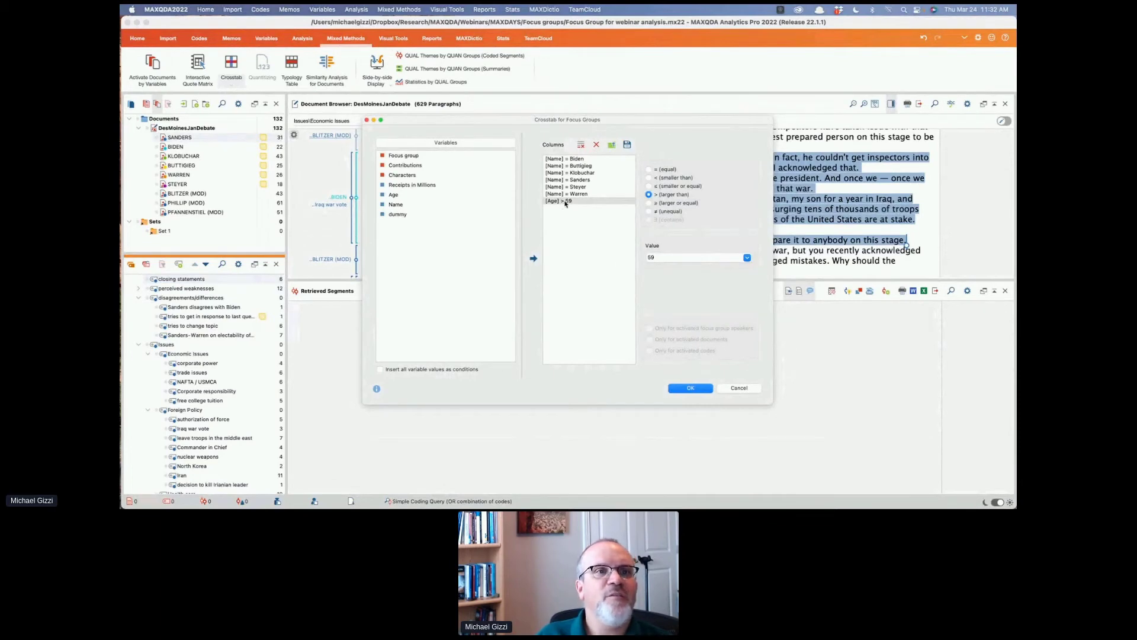
click(697, 390)
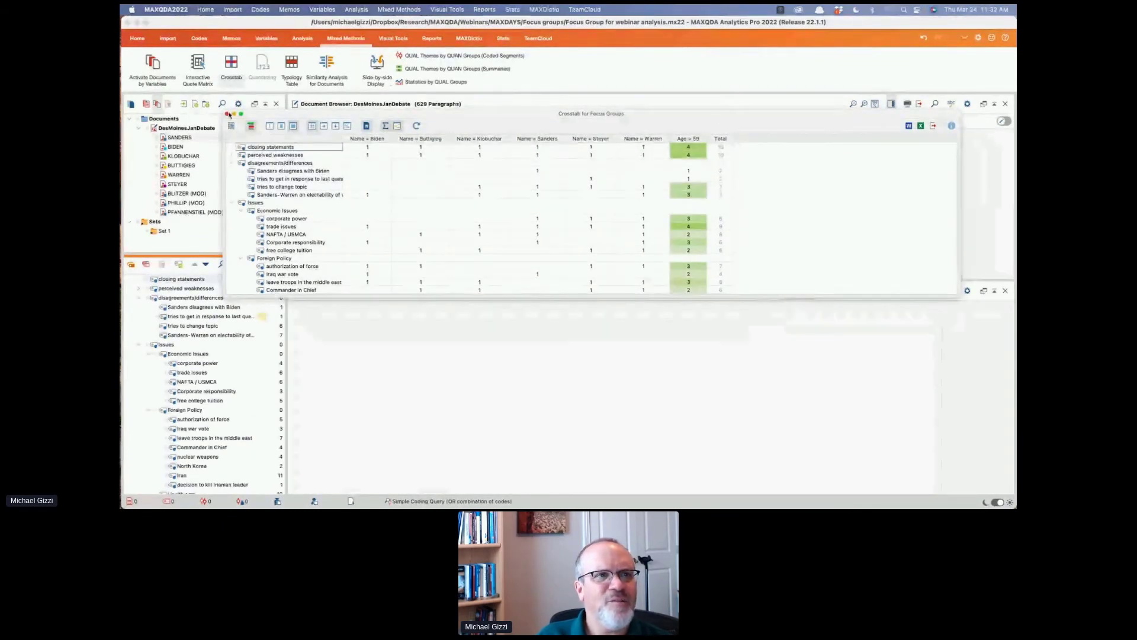
Reopen the crosstab's column setup and remove all the candidate name and Age conditions
click(417, 126)
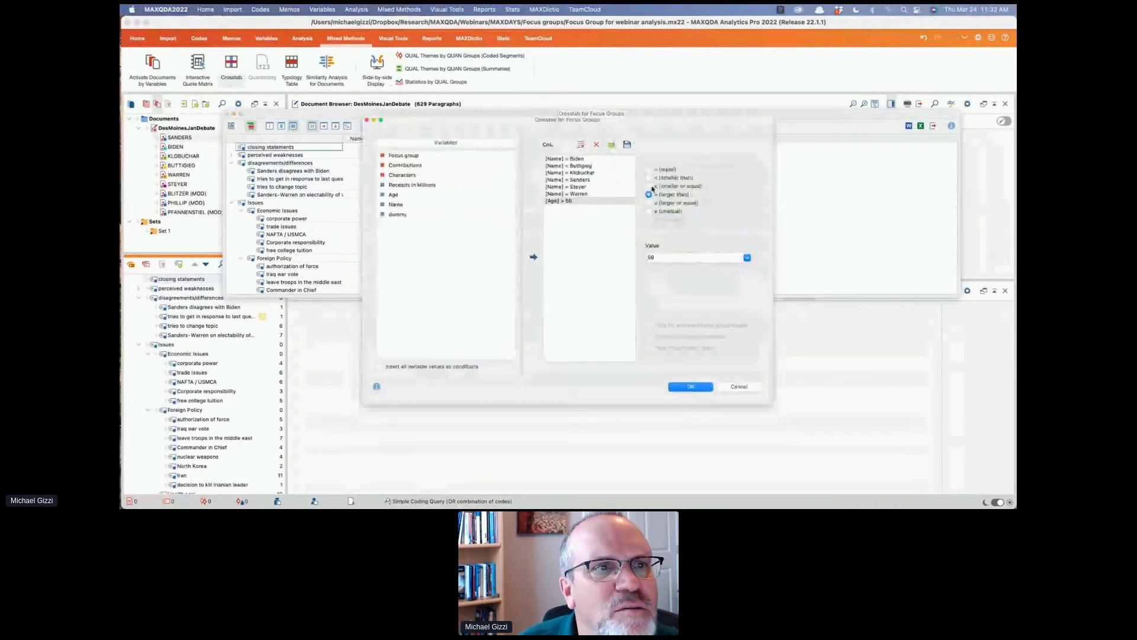
click(579, 159)
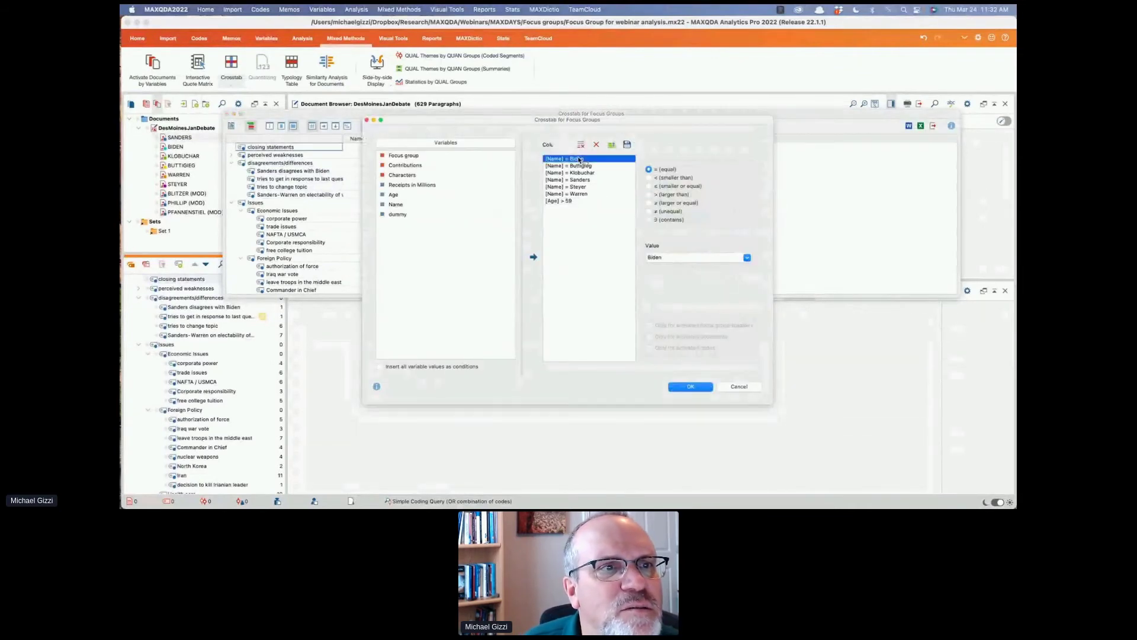
click(577, 194)
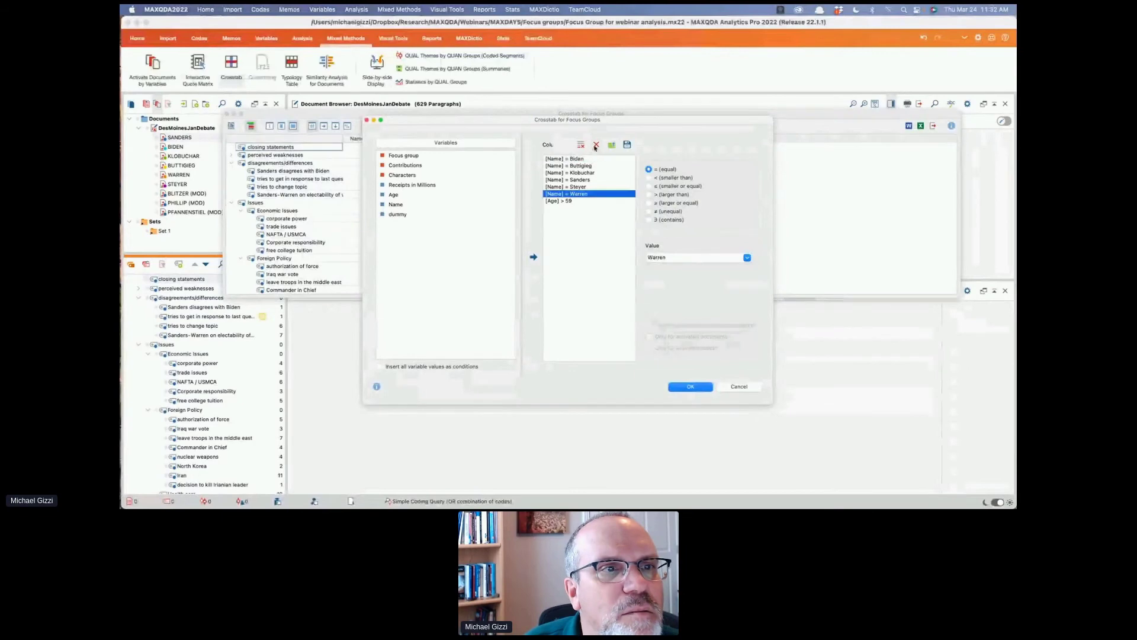
click(595, 145)
click(558, 288)
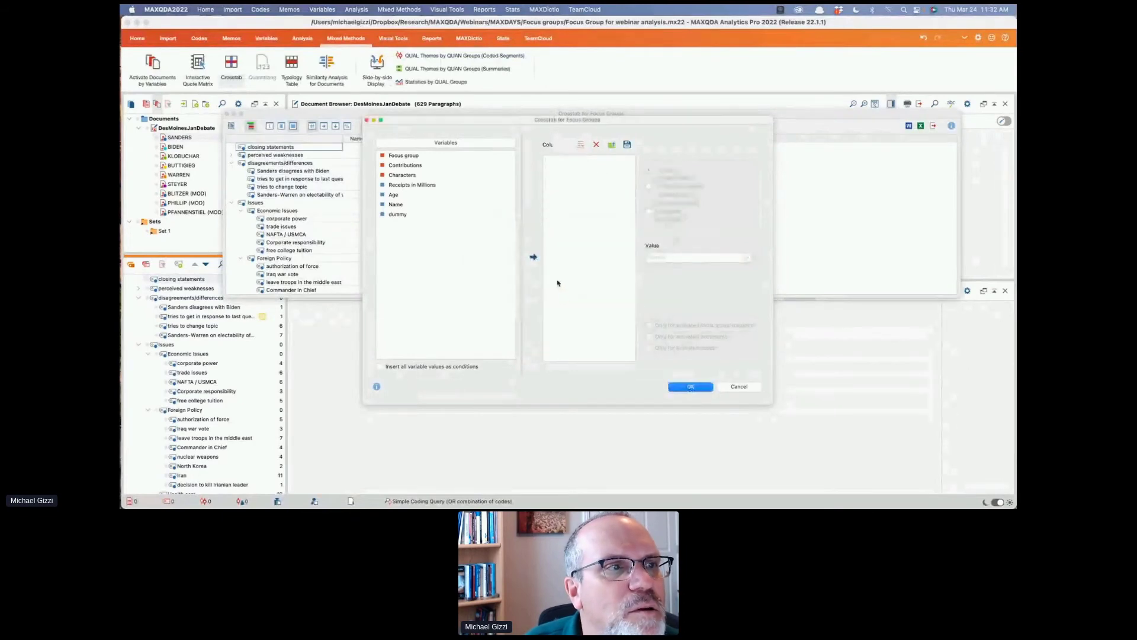
Add a column condition of Age larger than or equal to 59, generate the crosstab and look through its code rows
click(422, 199)
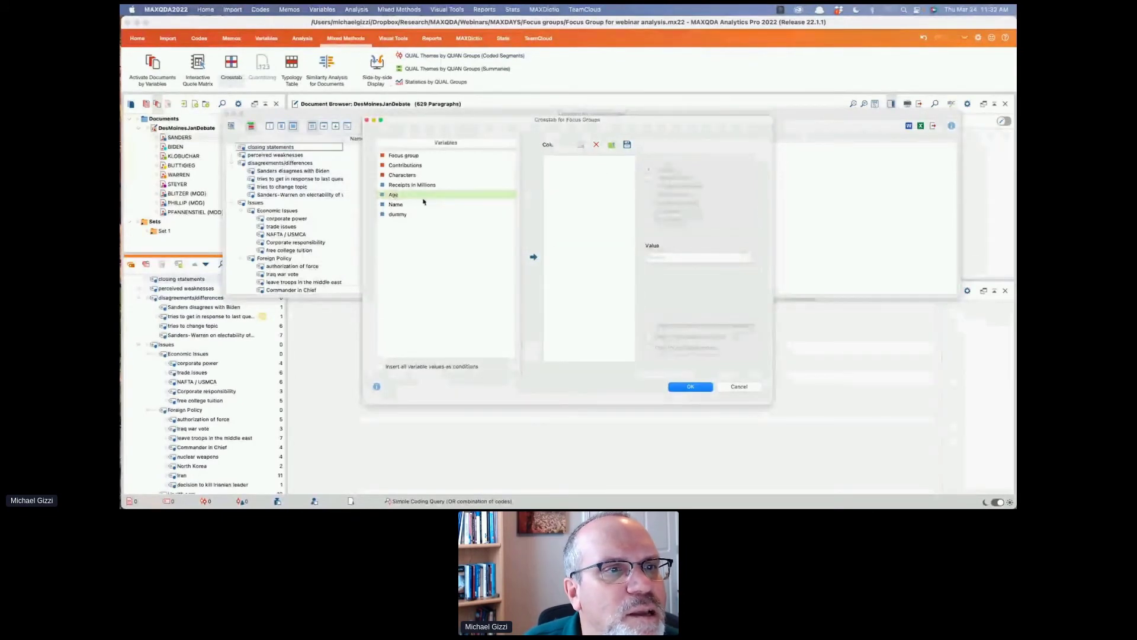
click(533, 256)
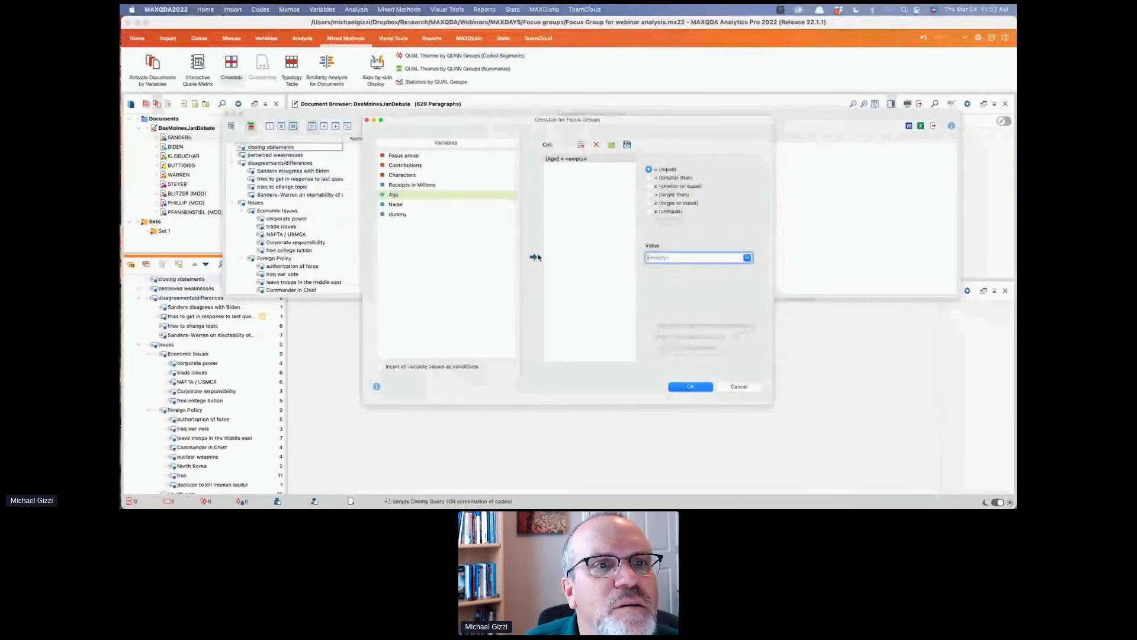
click(648, 202)
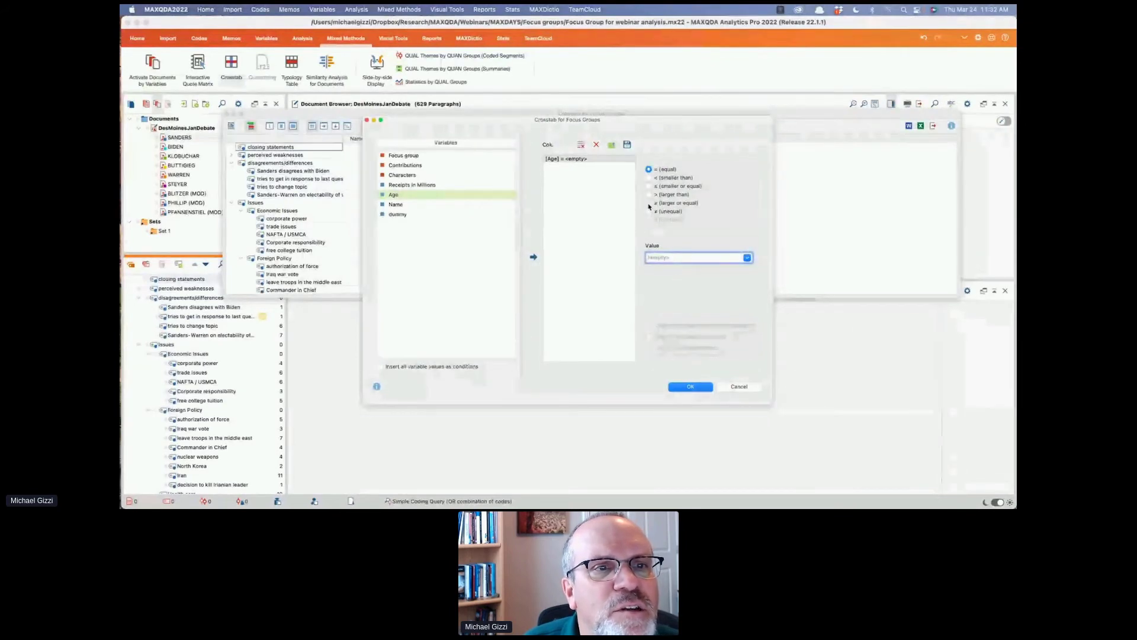
click(746, 258)
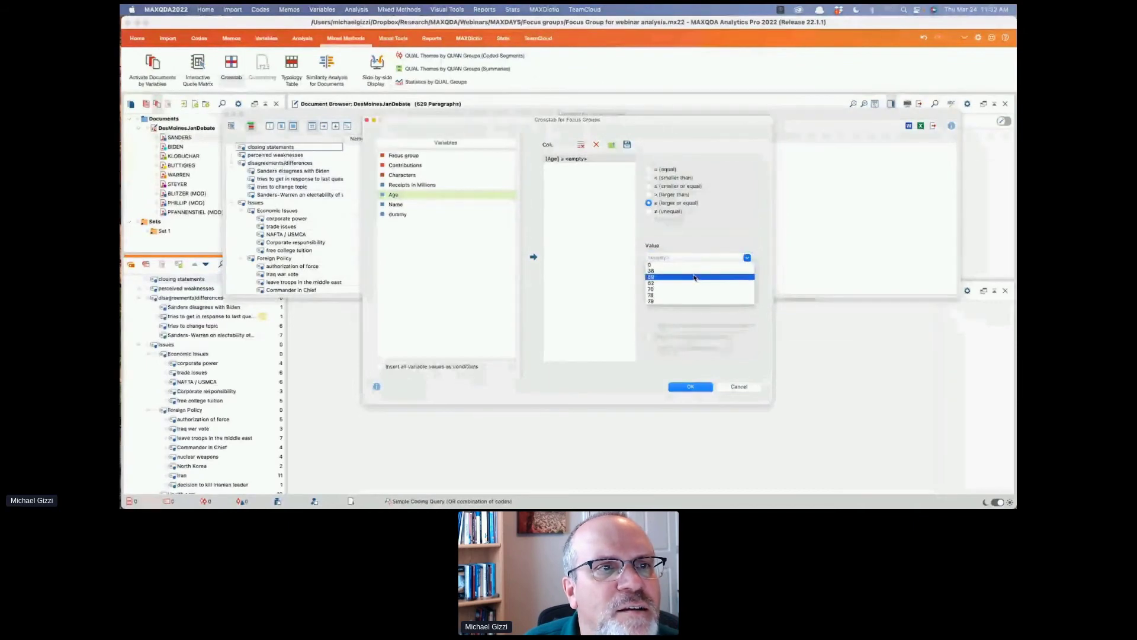
click(694, 277)
click(690, 386)
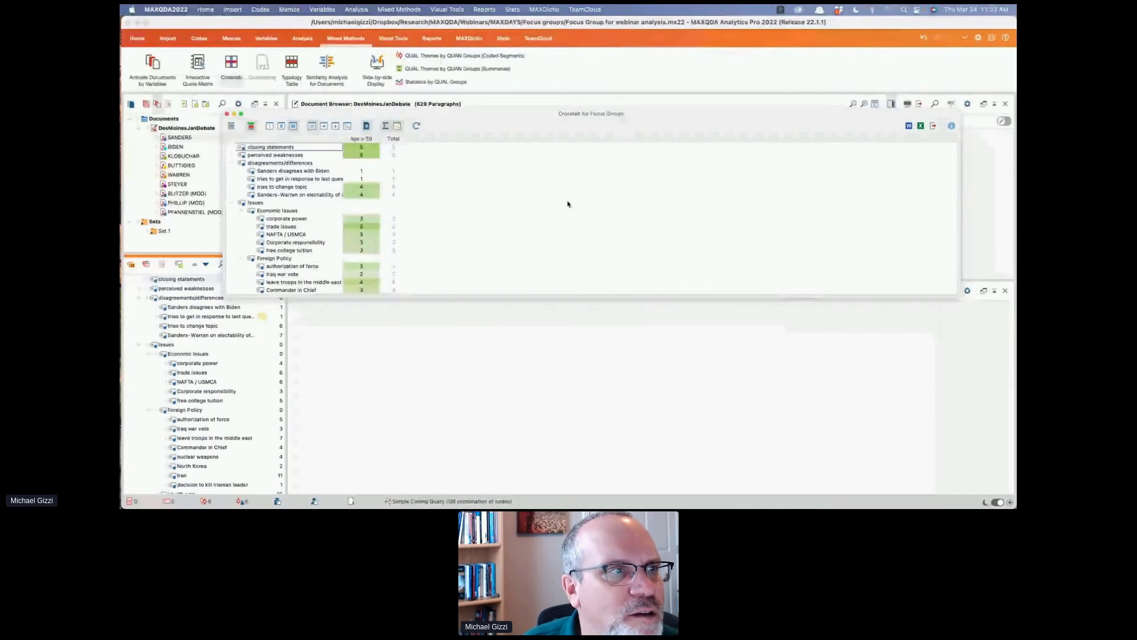
scroll(361, 234, down, 4)
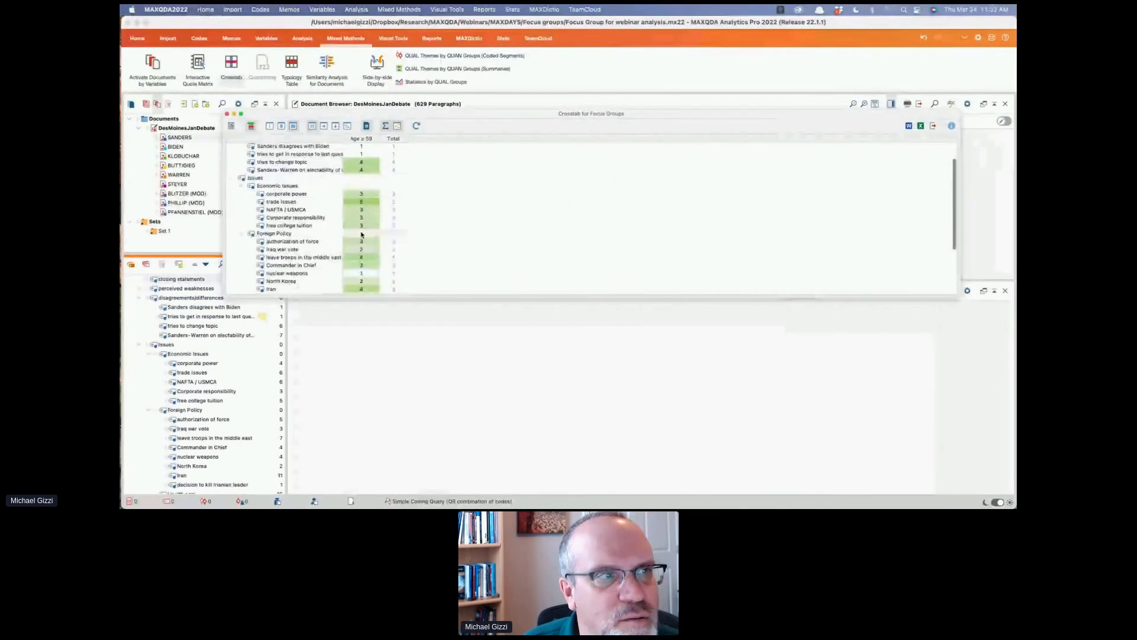
scroll(361, 235, up, 4)
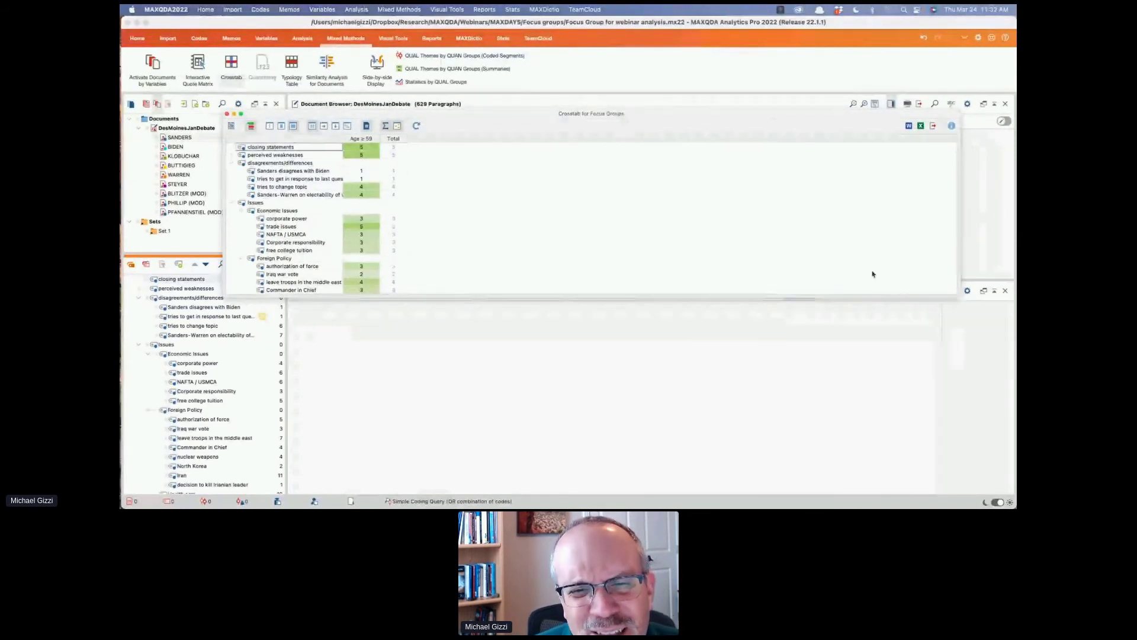
Make the crosstab window narrower and remove the Age condition from its column setup
drag(947, 296, 566, 331)
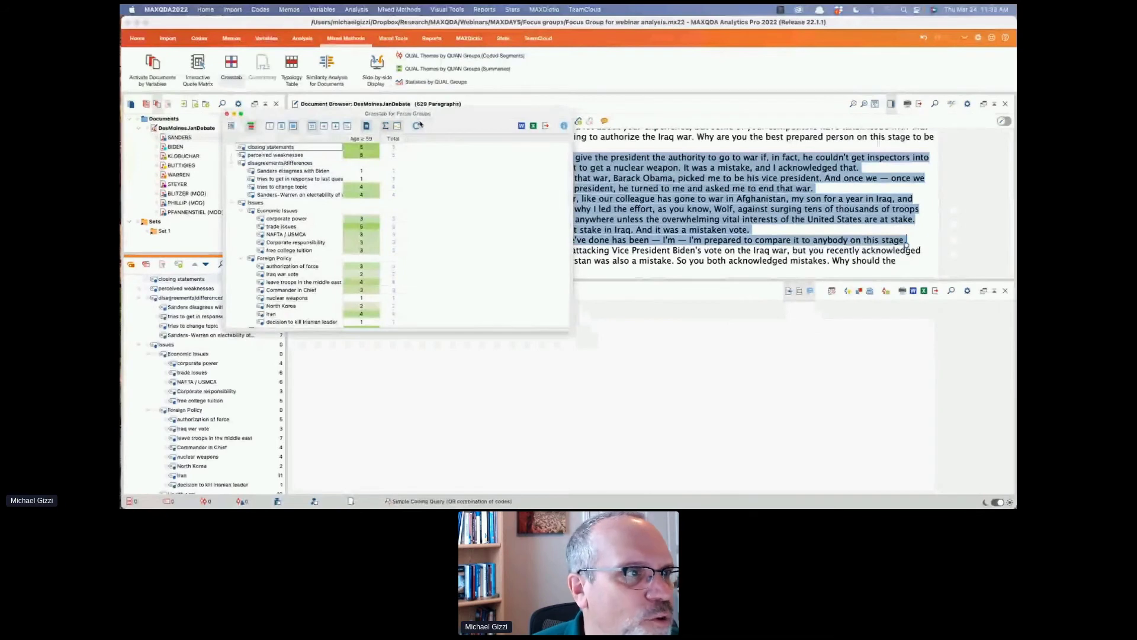
click(417, 126)
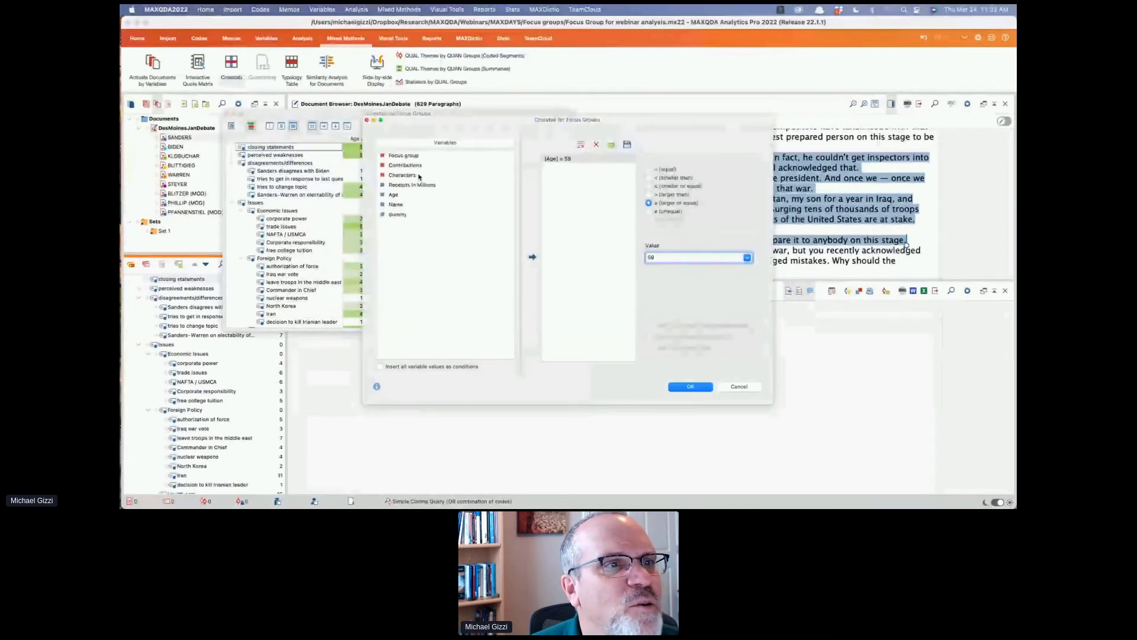
click(411, 185)
click(595, 159)
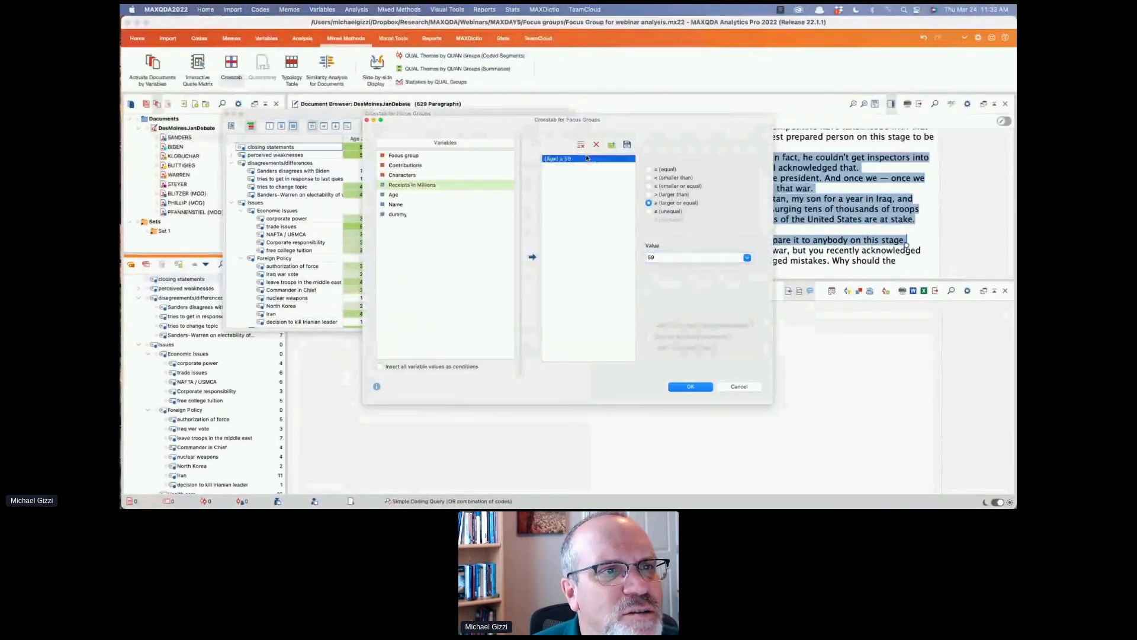
click(596, 145)
click(554, 289)
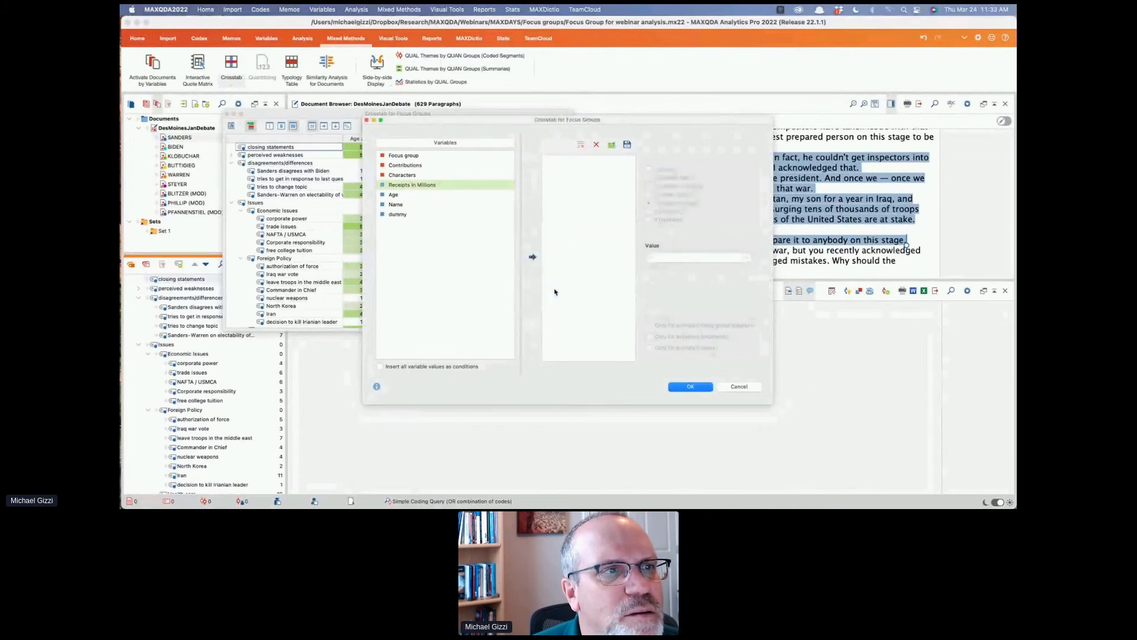
Insert all Receipts in Millions values as column conditions except 0, generate the crosstab and enlarge its window to fit the columns
click(380, 366)
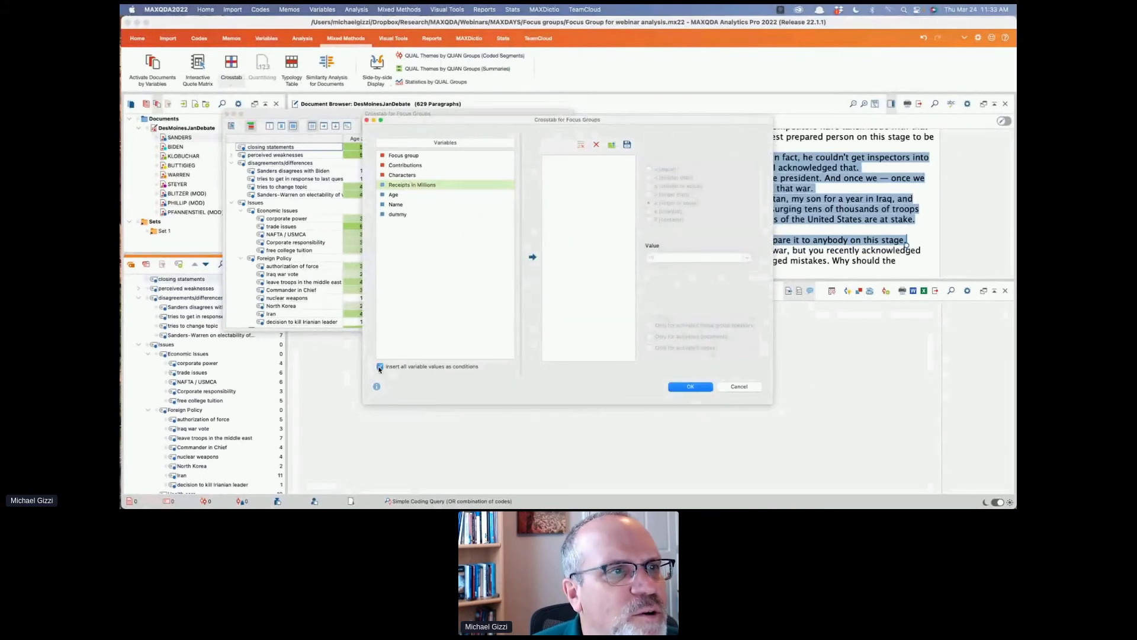
click(533, 258)
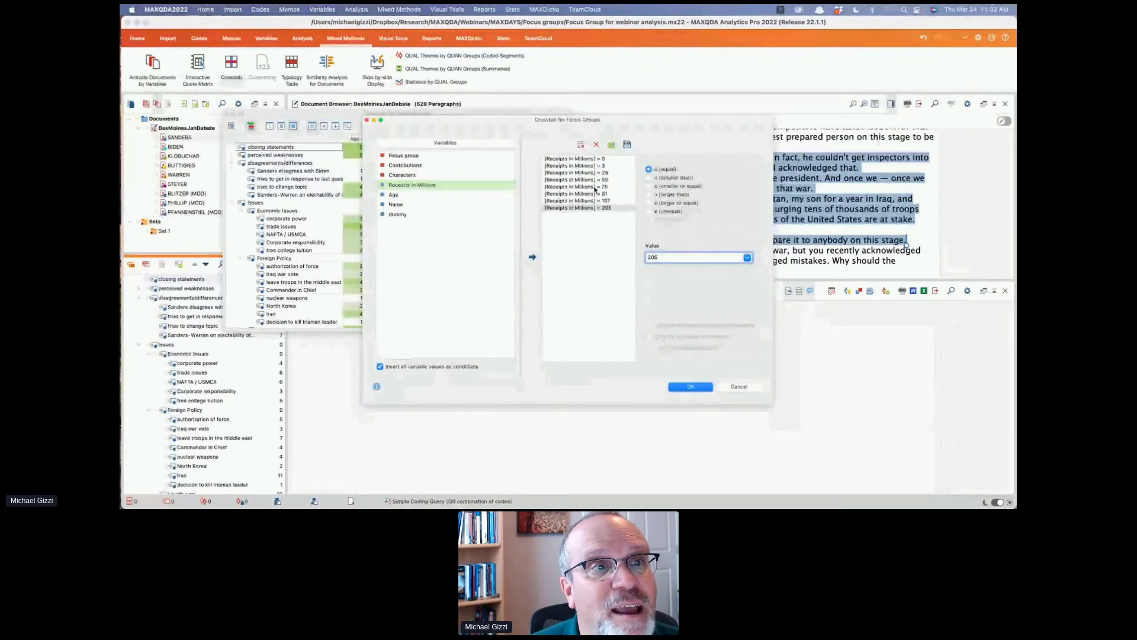
click(573, 158)
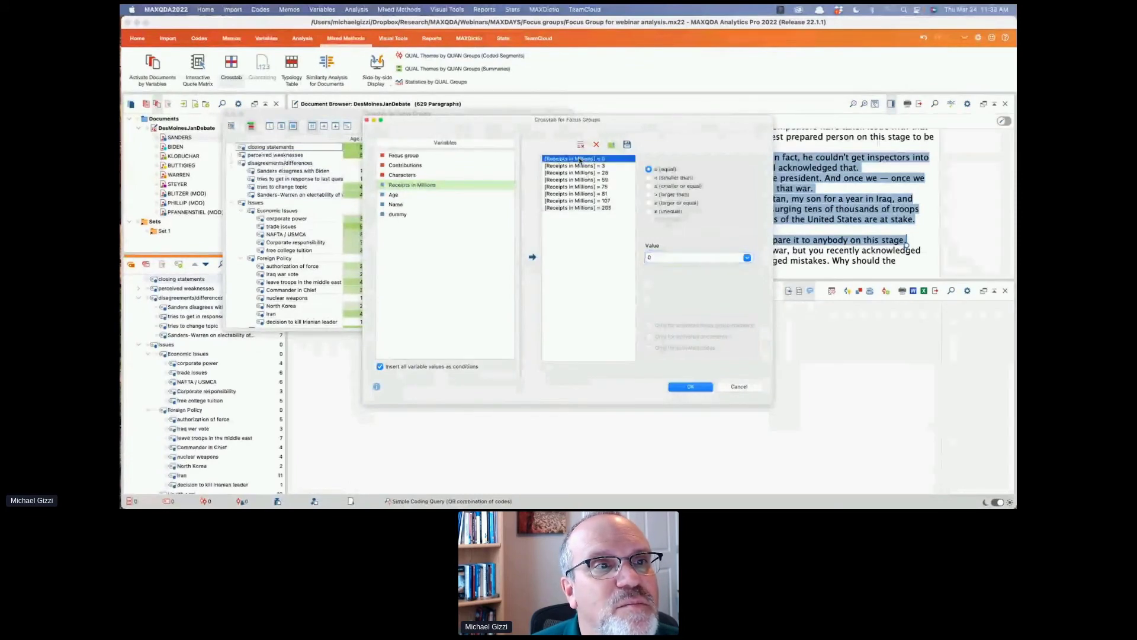
click(596, 146)
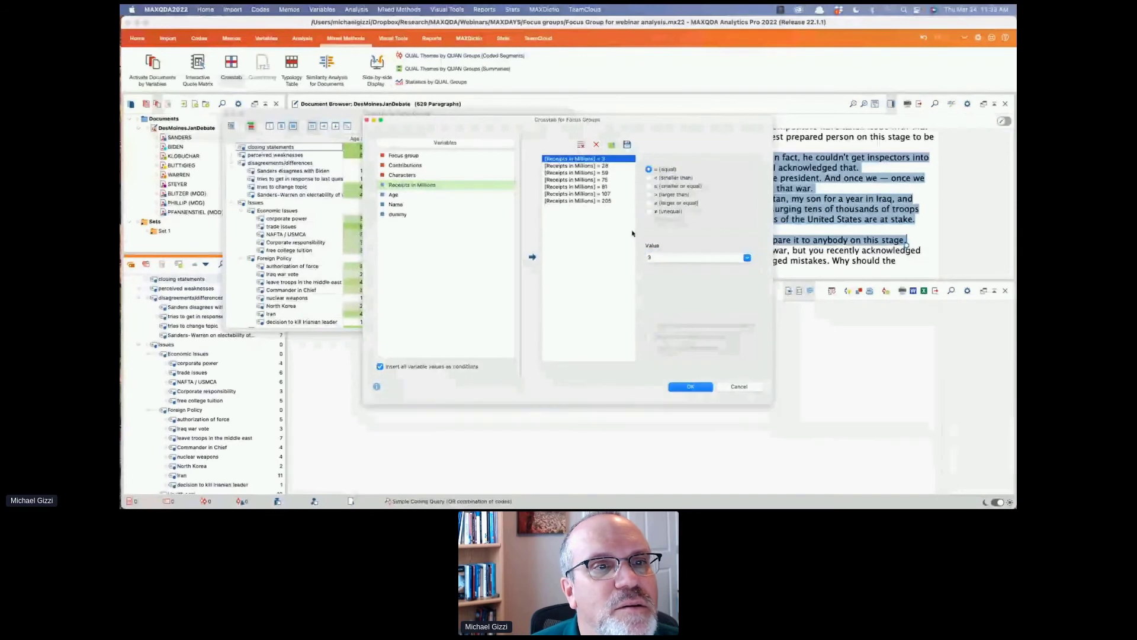
click(687, 387)
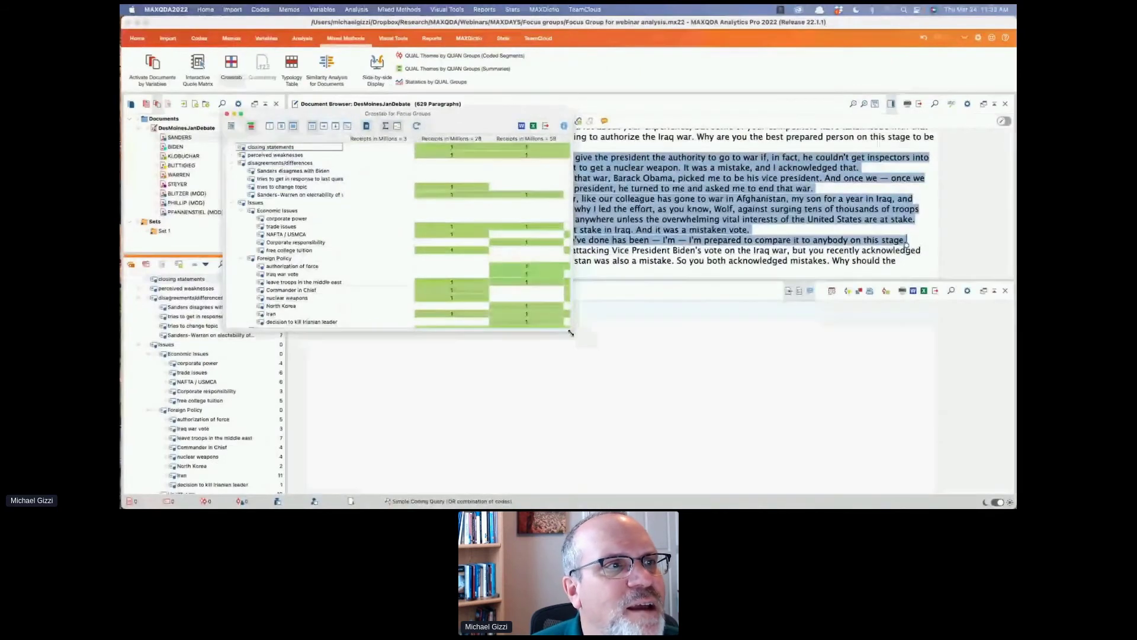
drag(580, 331, 895, 396)
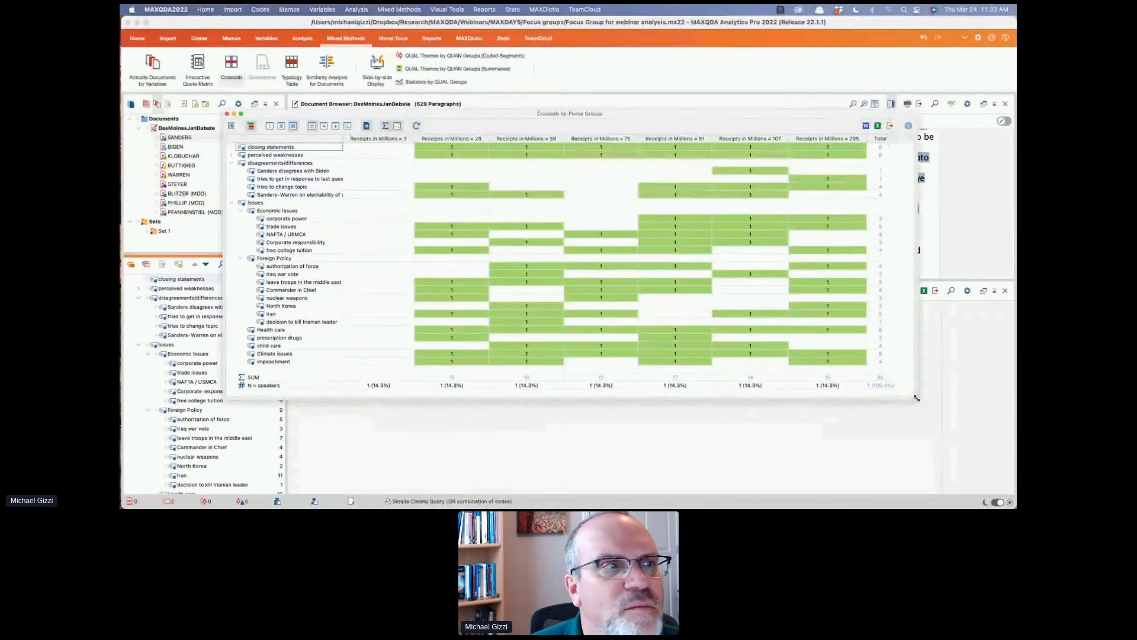
Retrieve the "tries to change topic" segment for Receipts in Millions = 81 and close the crosstab
double_click(669, 187)
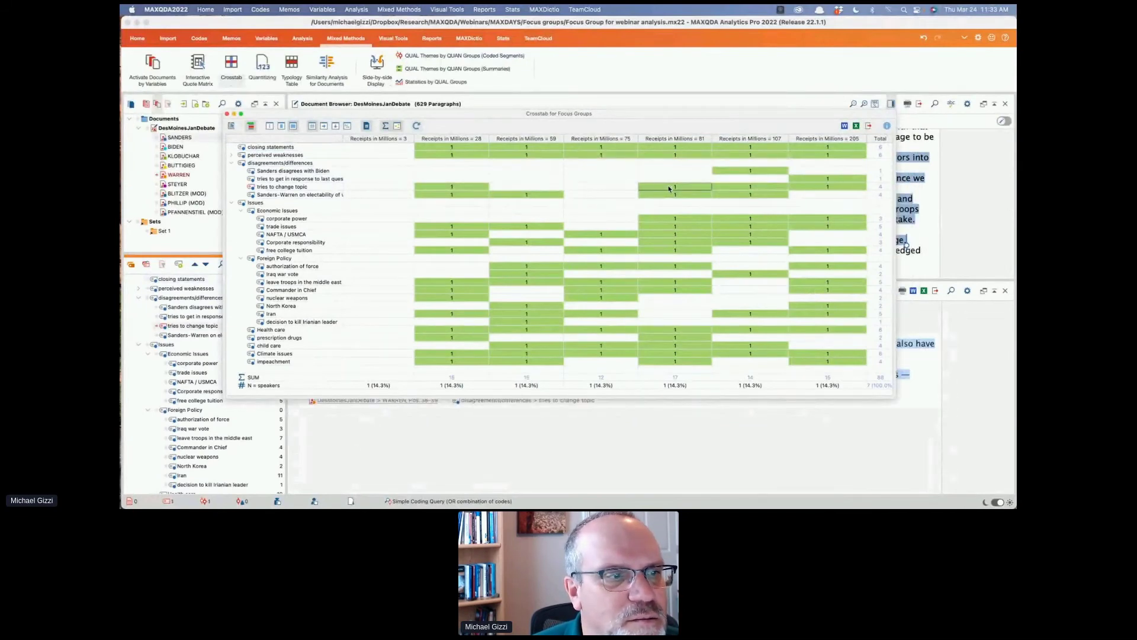
mouse_move(531, 115)
mouse_down()
mouse_move(696, 117)
mouse_move(695, 163)
mouse_move(603, 102)
mouse_move(545, 115)
mouse_up()
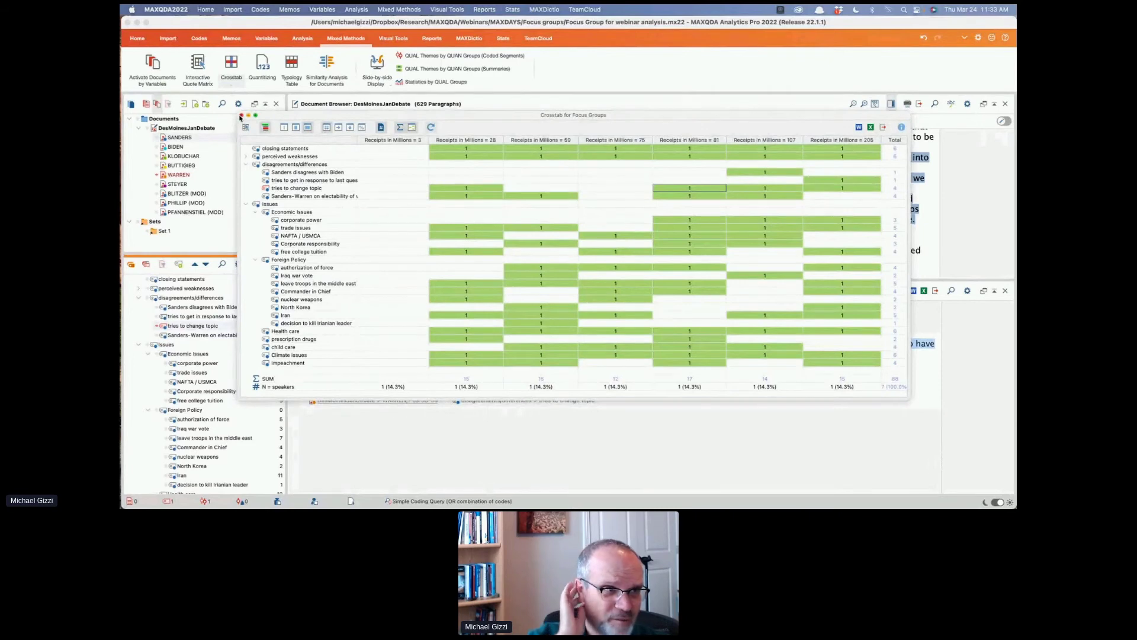
click(242, 116)
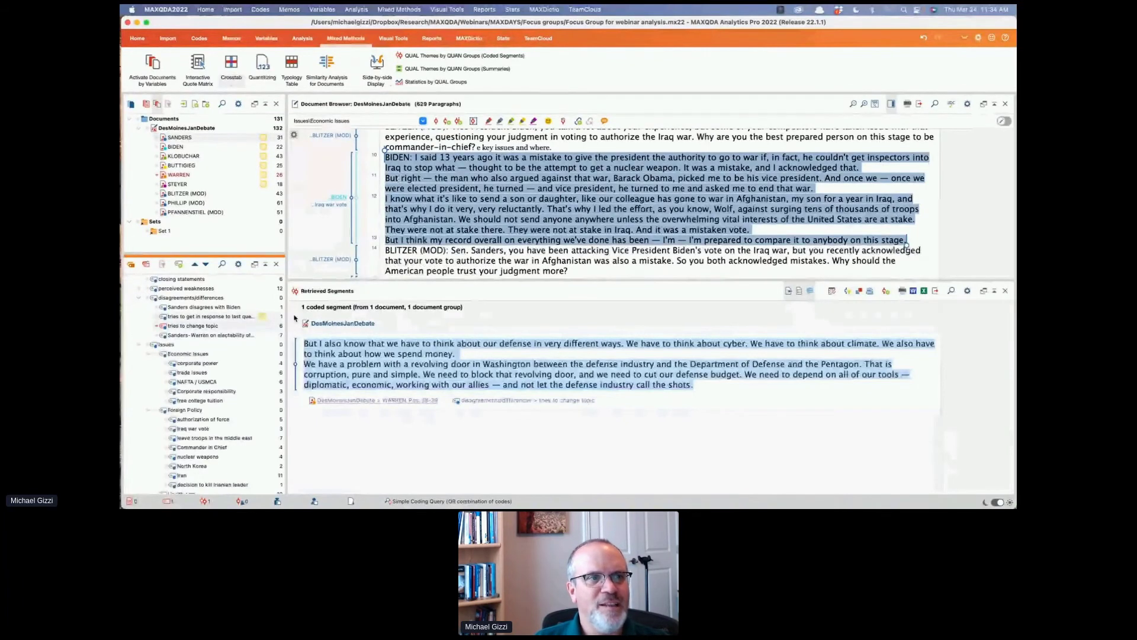
Enlarge the document browser above the retrieved segments and bring the Focus Group Speakers codes into view in the code system
drag(418, 280, 418, 405)
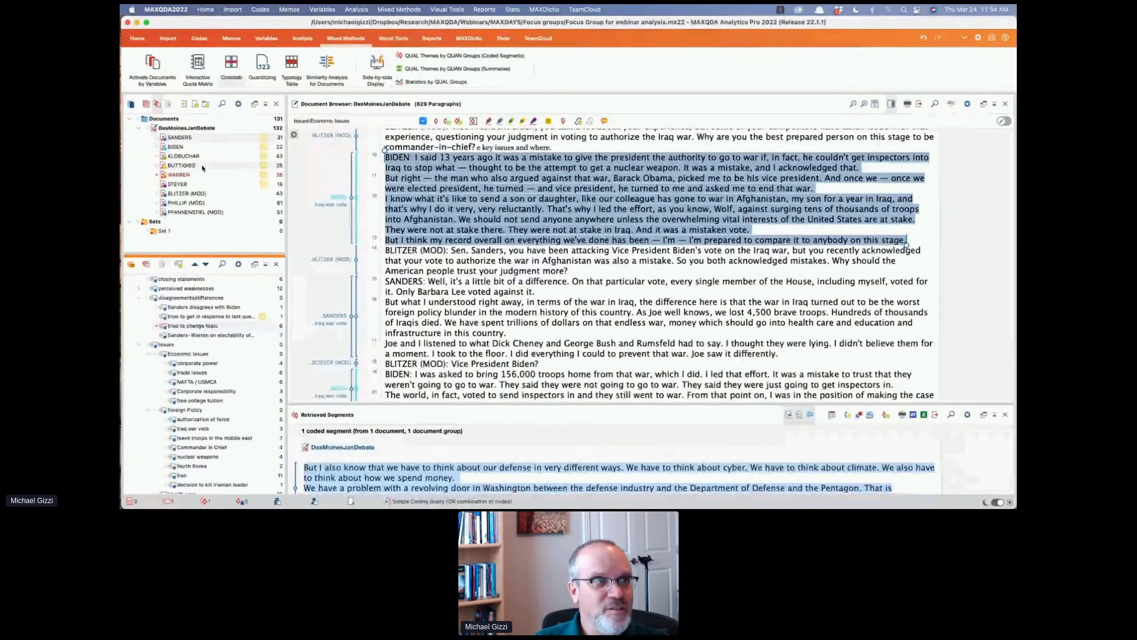
scroll(237, 412, down, 2)
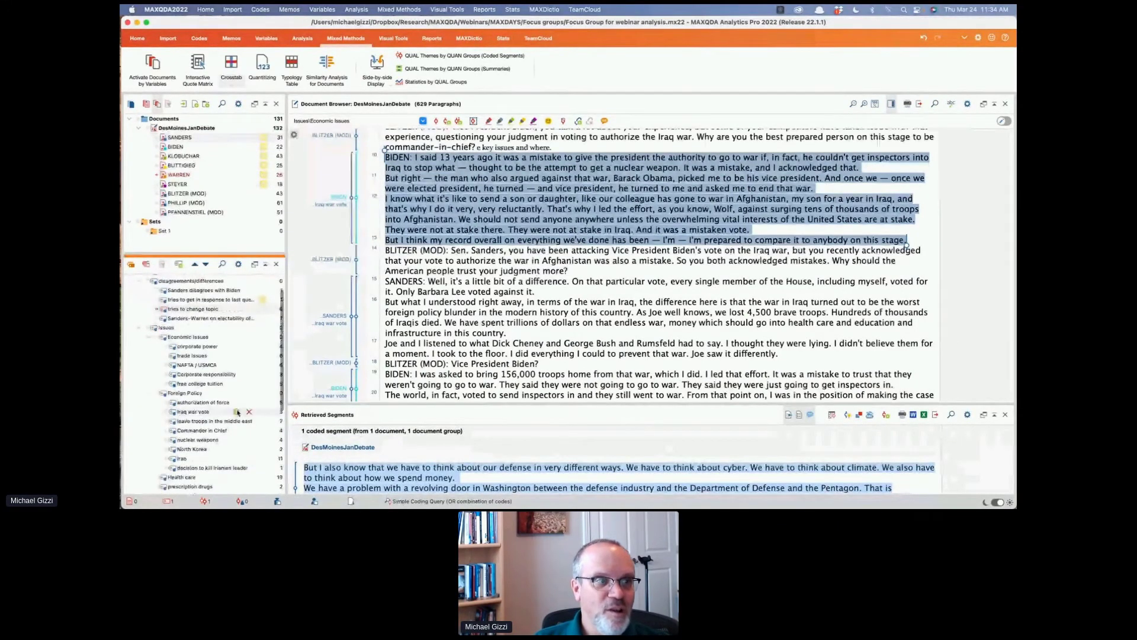
scroll(238, 412, down, 5)
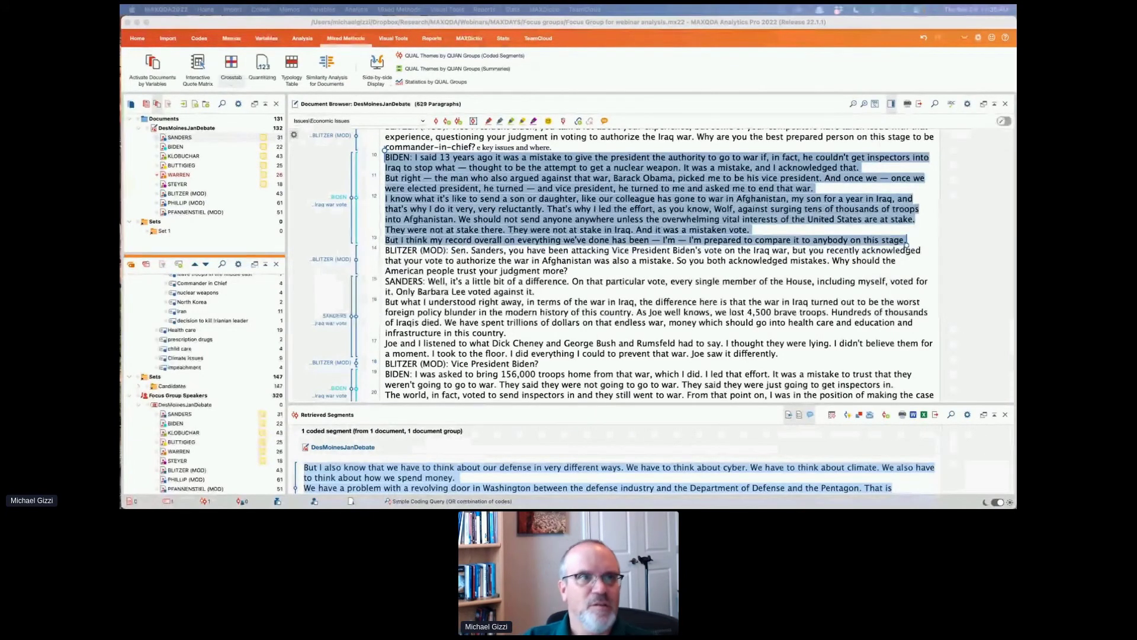
Switch to the Focus Group spotlight slide show in PowerPoint
key(super+Tab)
key(super+Tab)
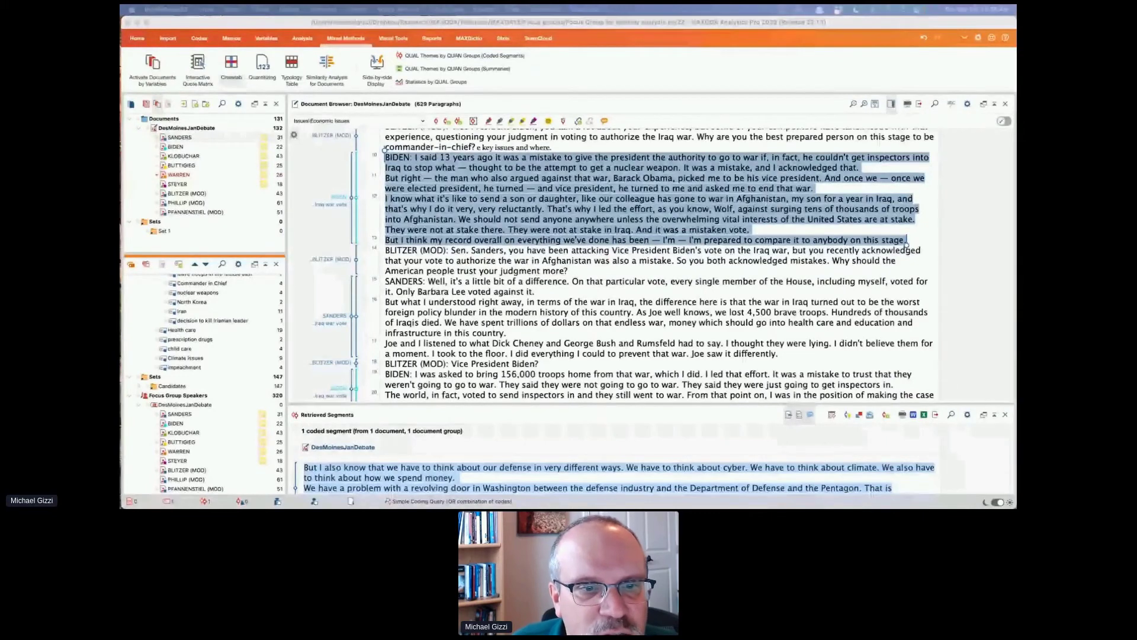
mouse_move(915, 492)
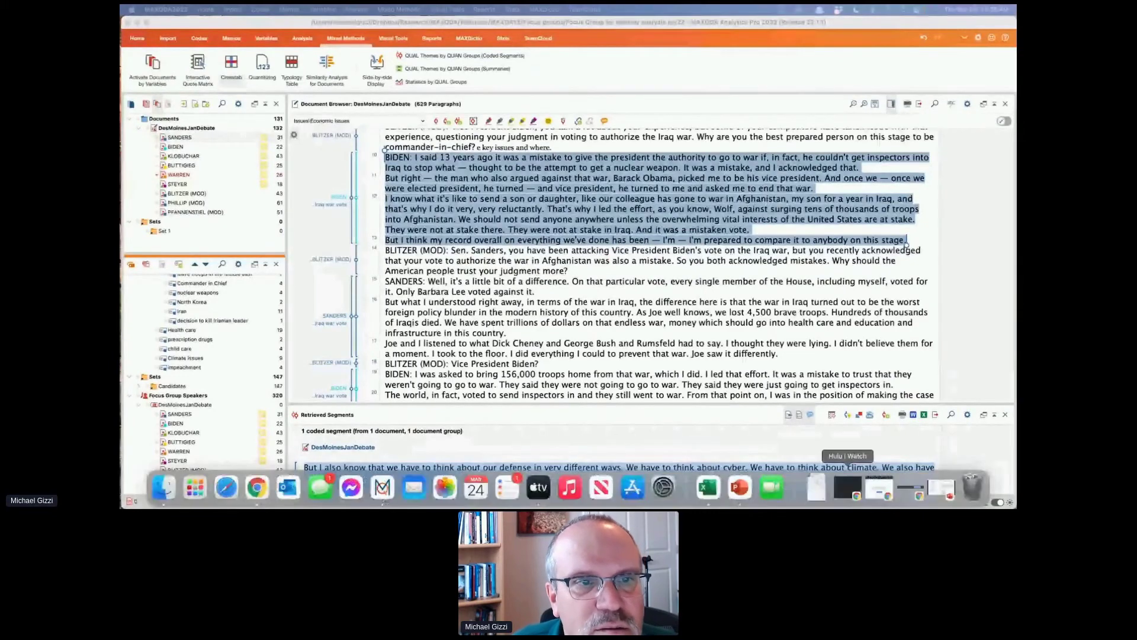
click(740, 489)
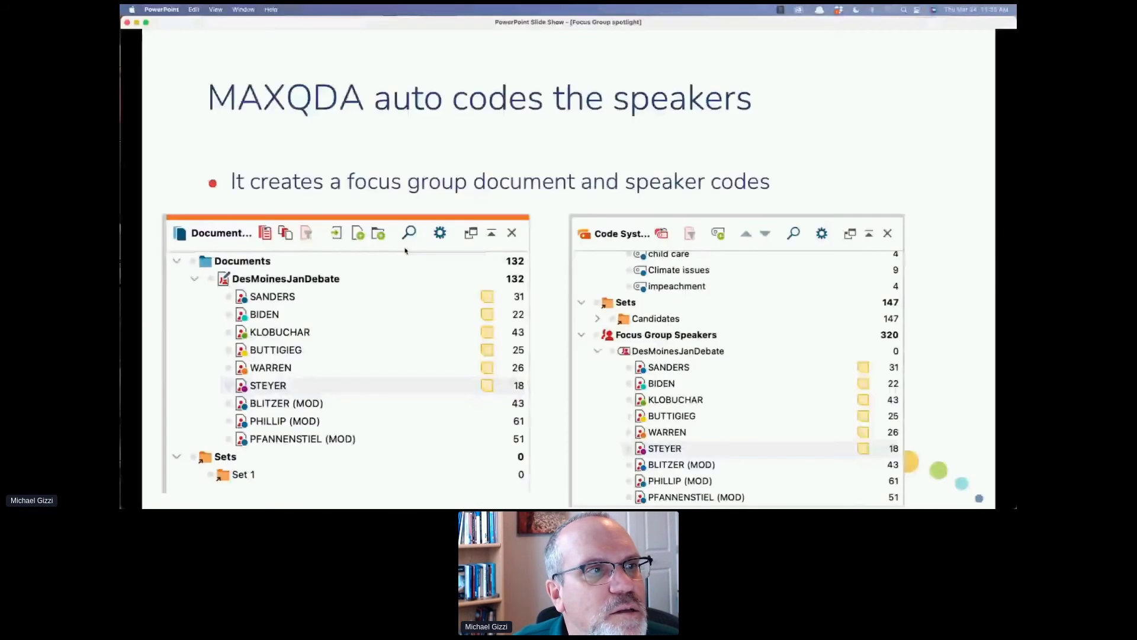
Advance the slide show to the "Why were there errors?" slide
click(405, 251)
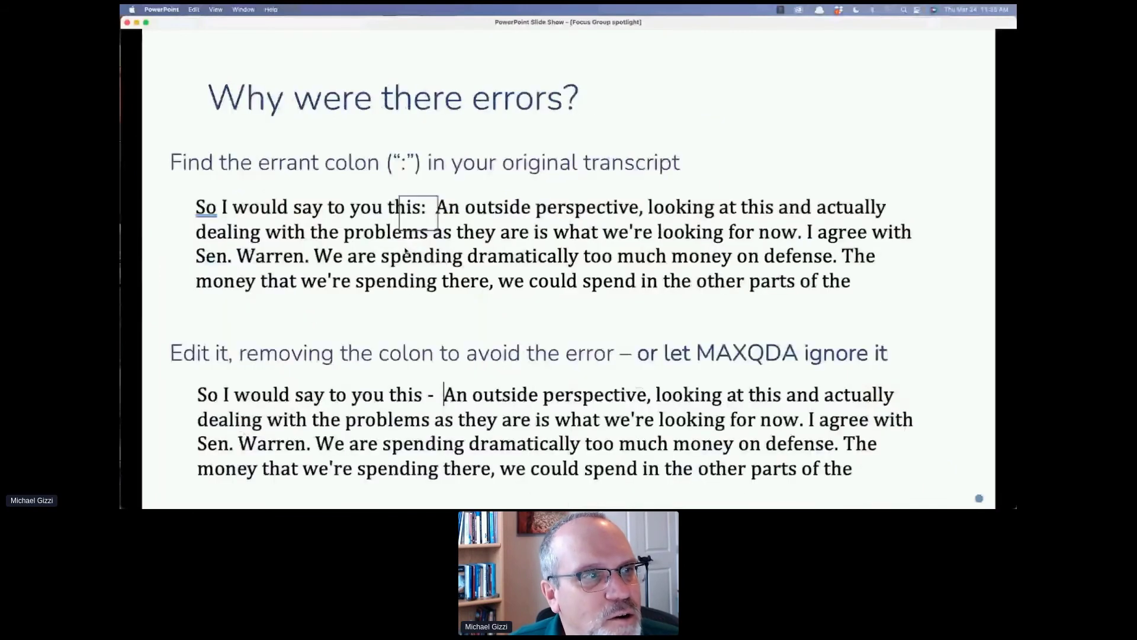
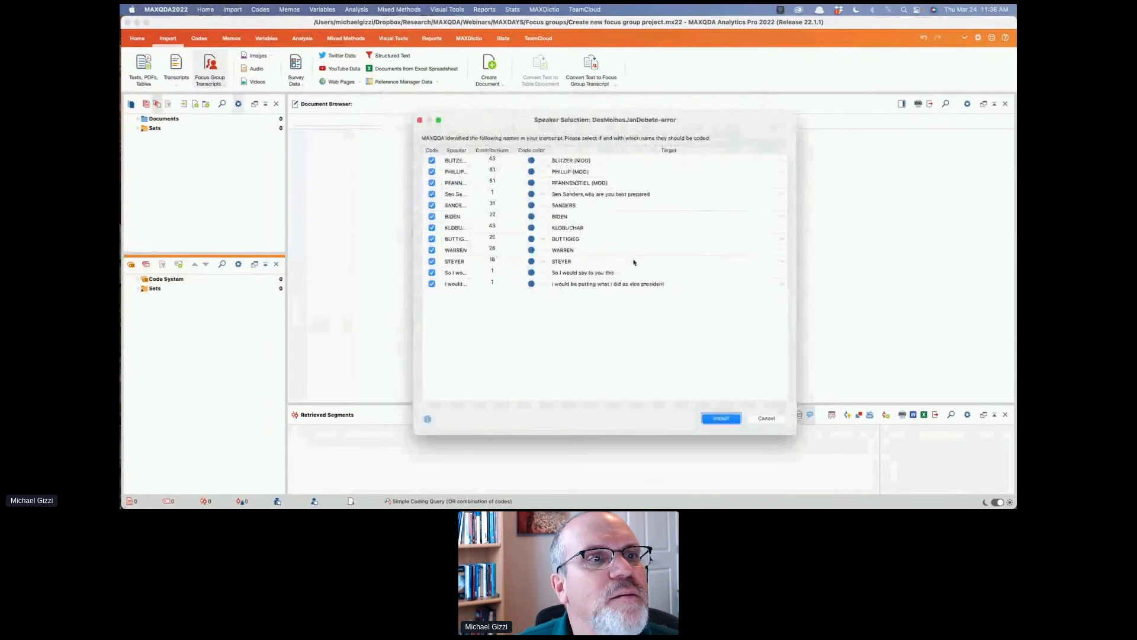
Exclude the false speakers "So I would say to you this", "I would be putting what I did as vice president" and "Sen.Sanders,why are you best prepared" from coding
click(432, 272)
click(432, 283)
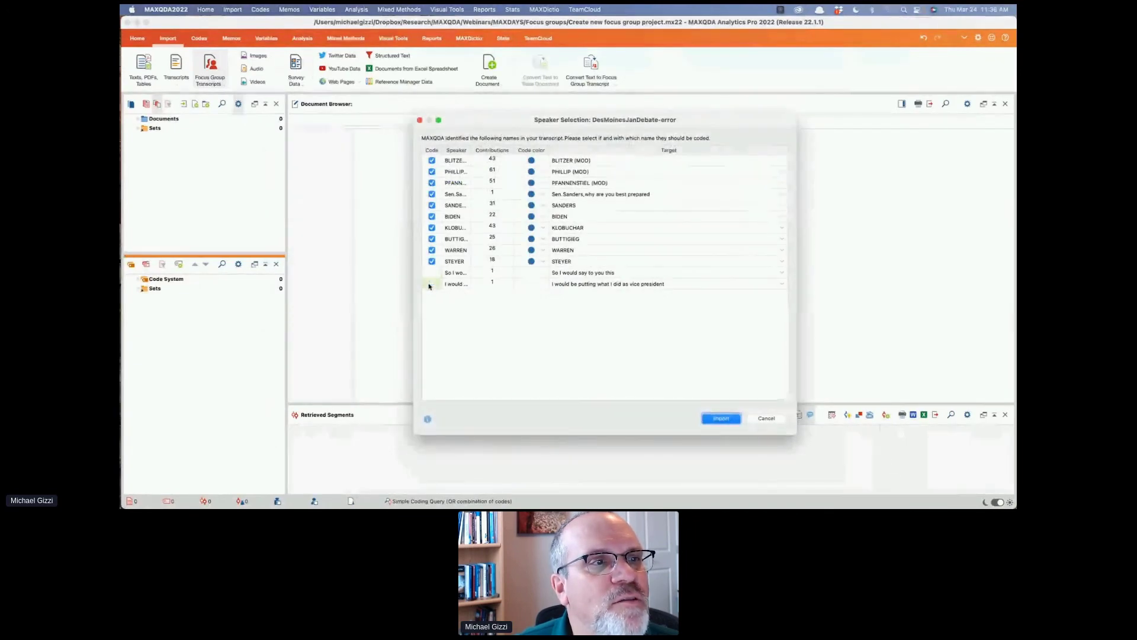
click(432, 194)
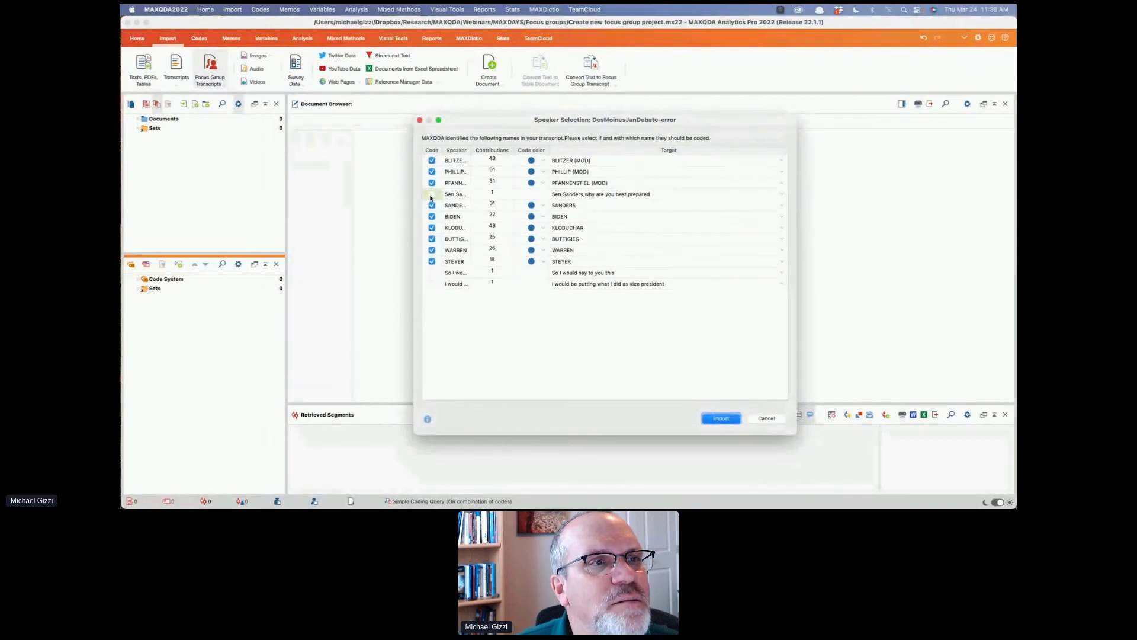
Set the code colors of BLITZER to brown, PHILLIP to black, SANDERS to orange and KLOBUCHAR to yellow, and import the transcript
click(538, 161)
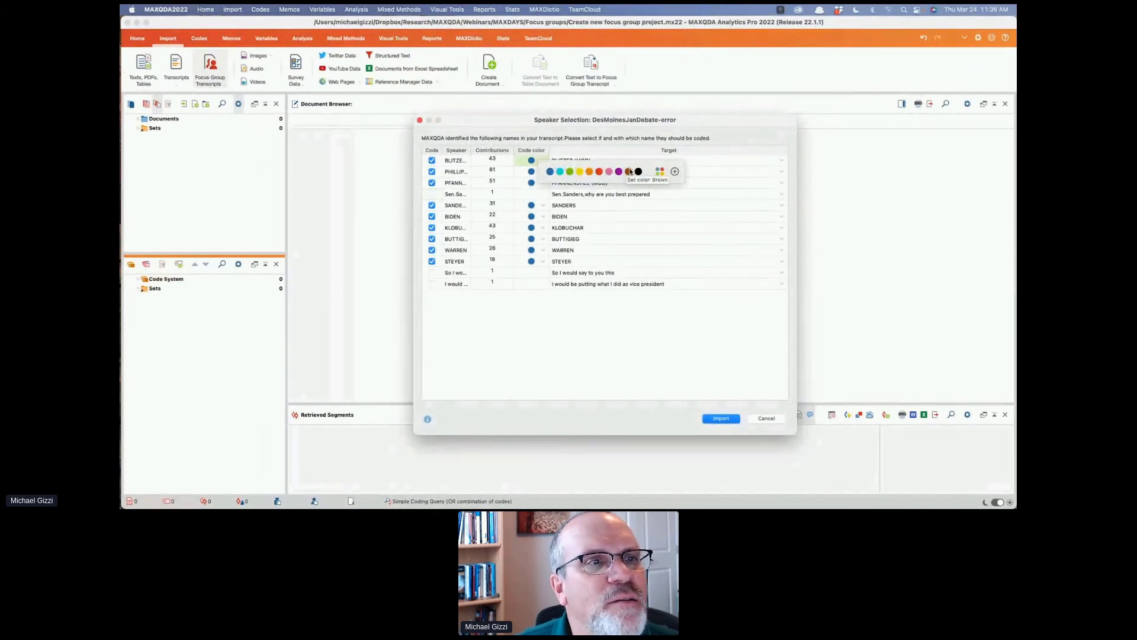
click(627, 172)
click(539, 172)
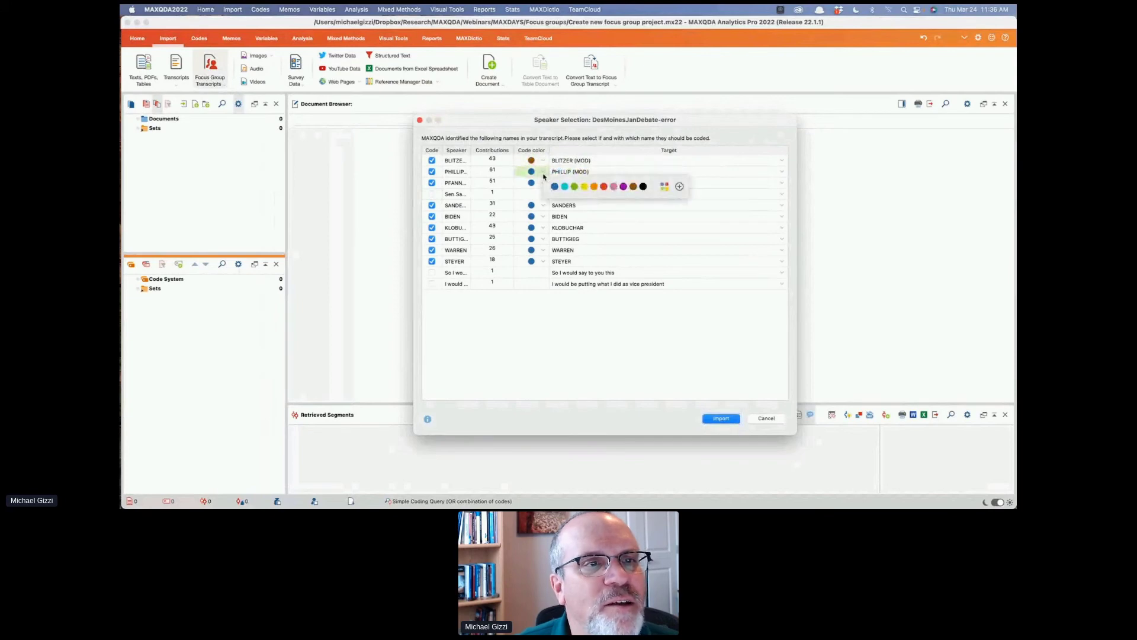
click(642, 186)
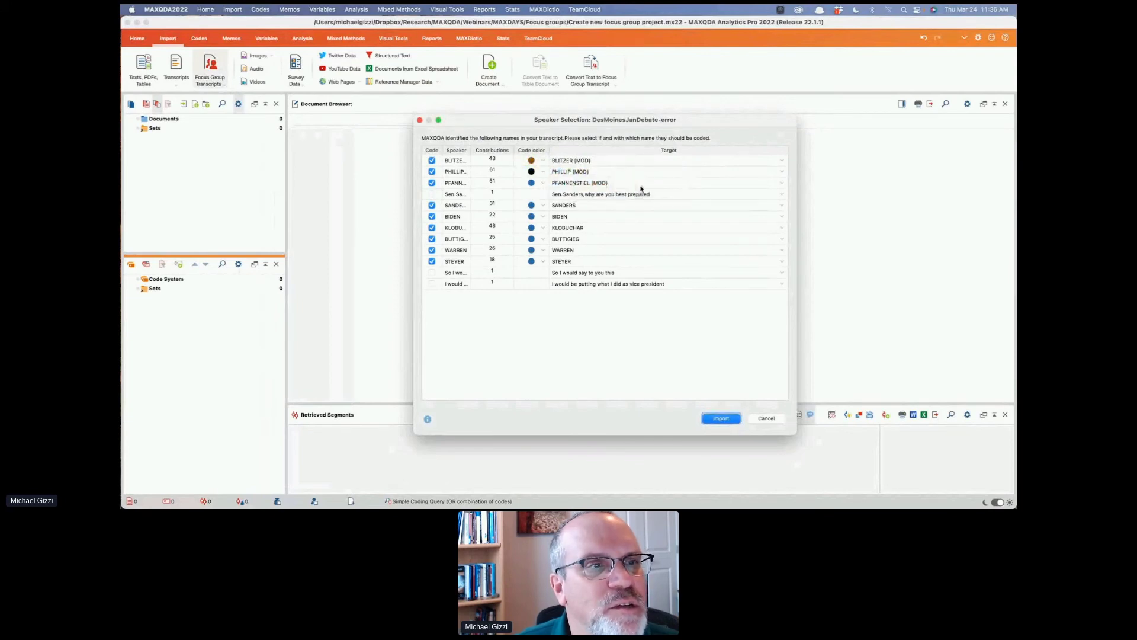
click(546, 208)
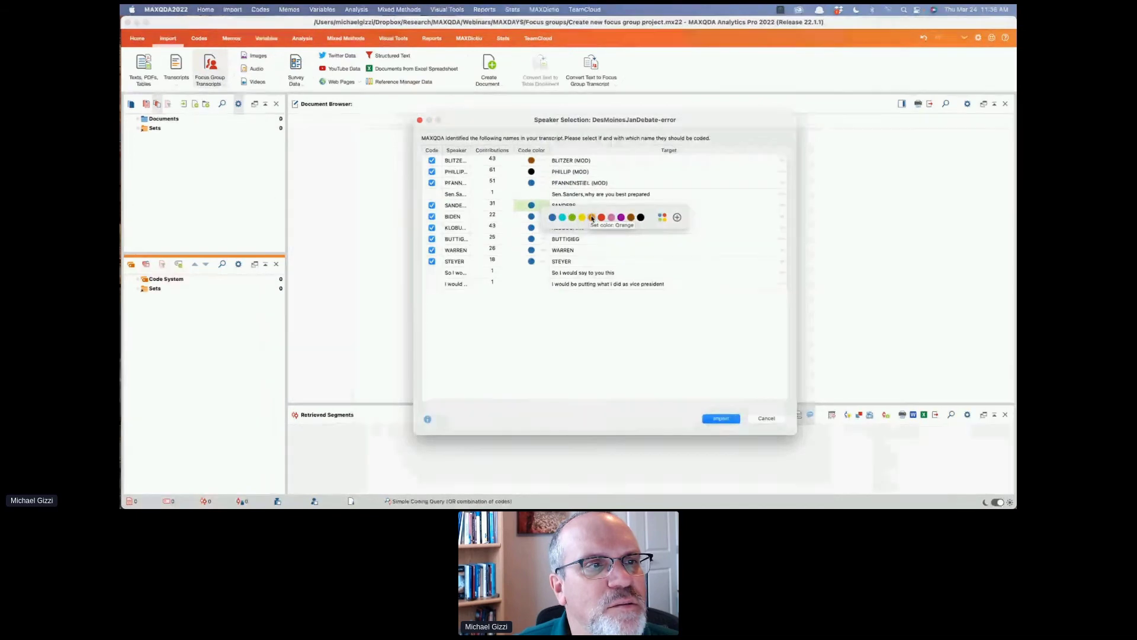
click(591, 217)
click(532, 228)
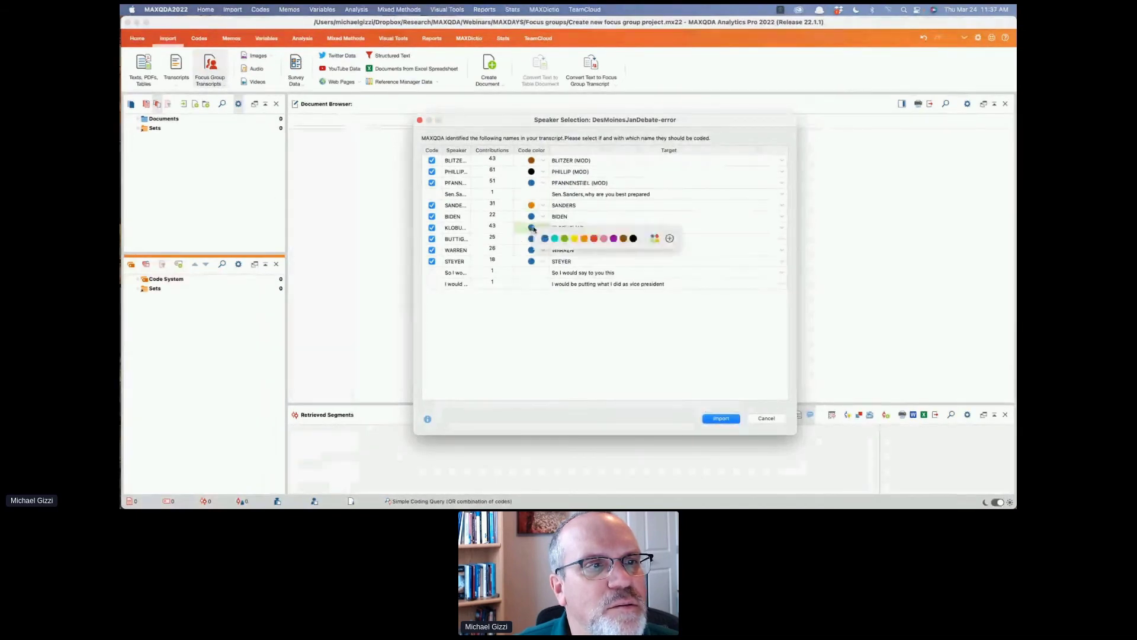
click(574, 238)
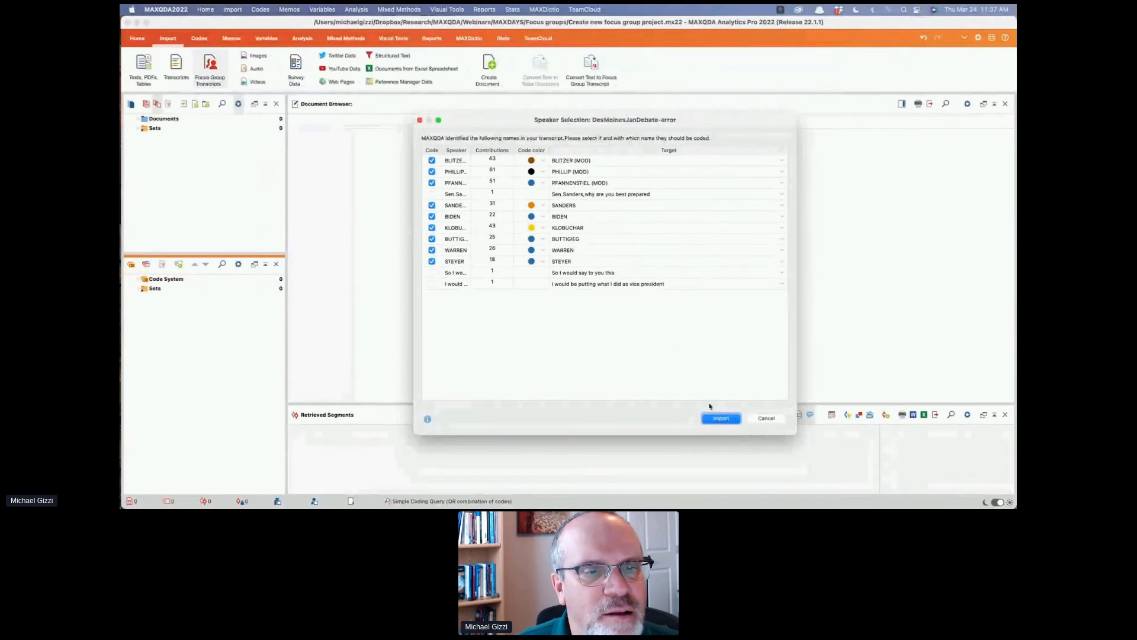
click(722, 421)
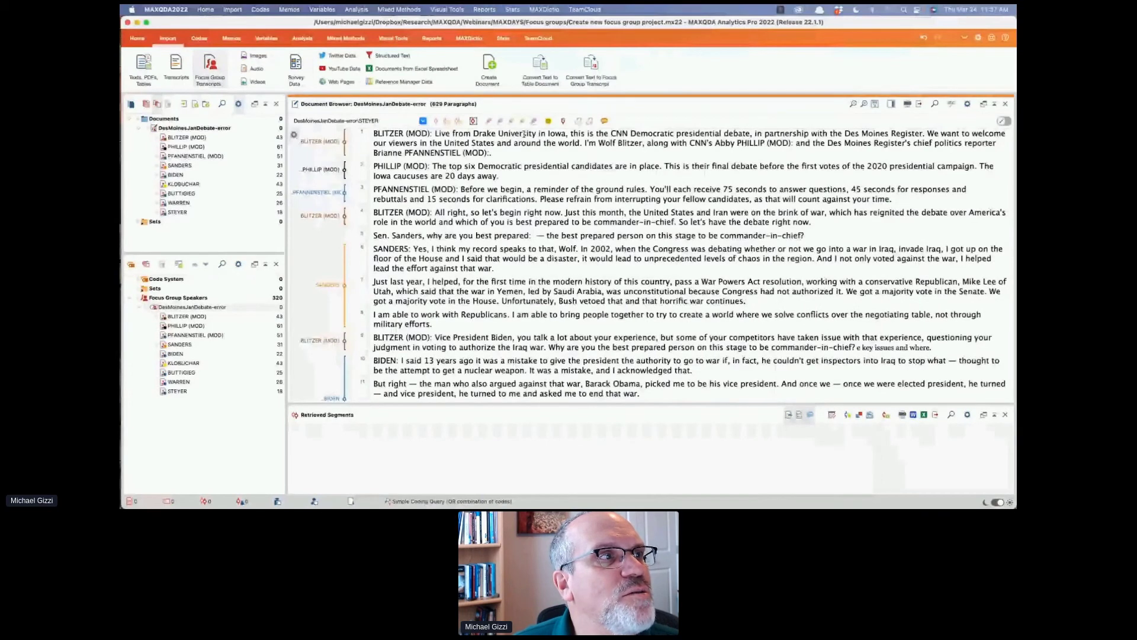
Run a text search in documents for "so I would say" and examine the matching passage within STEYER's contribution
click(302, 38)
click(208, 65)
text(so)
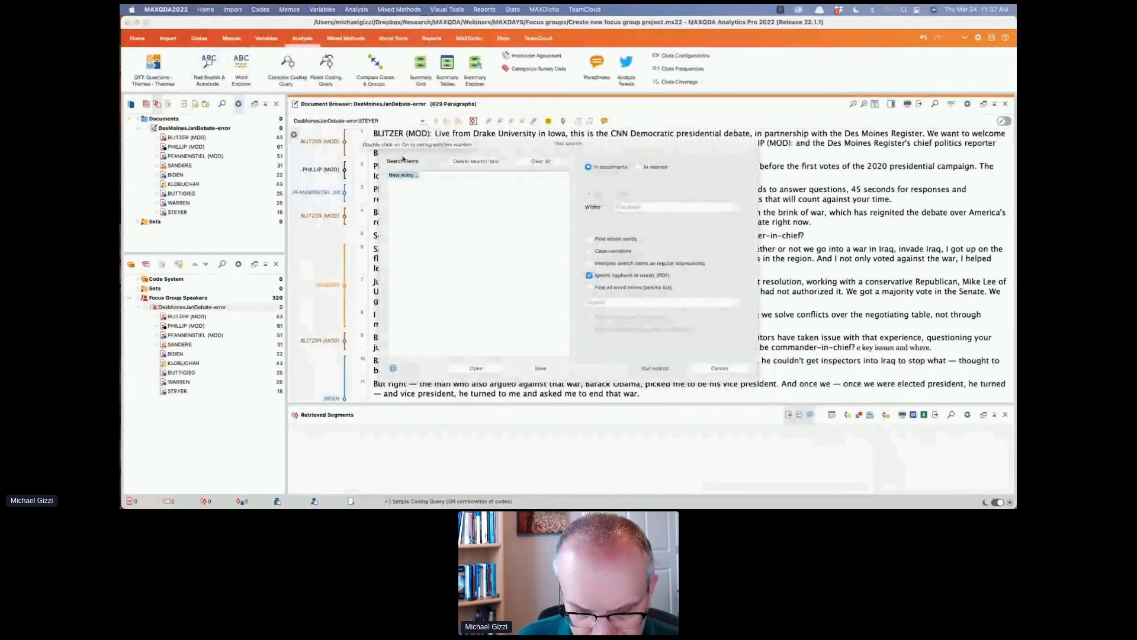
text( I would say)
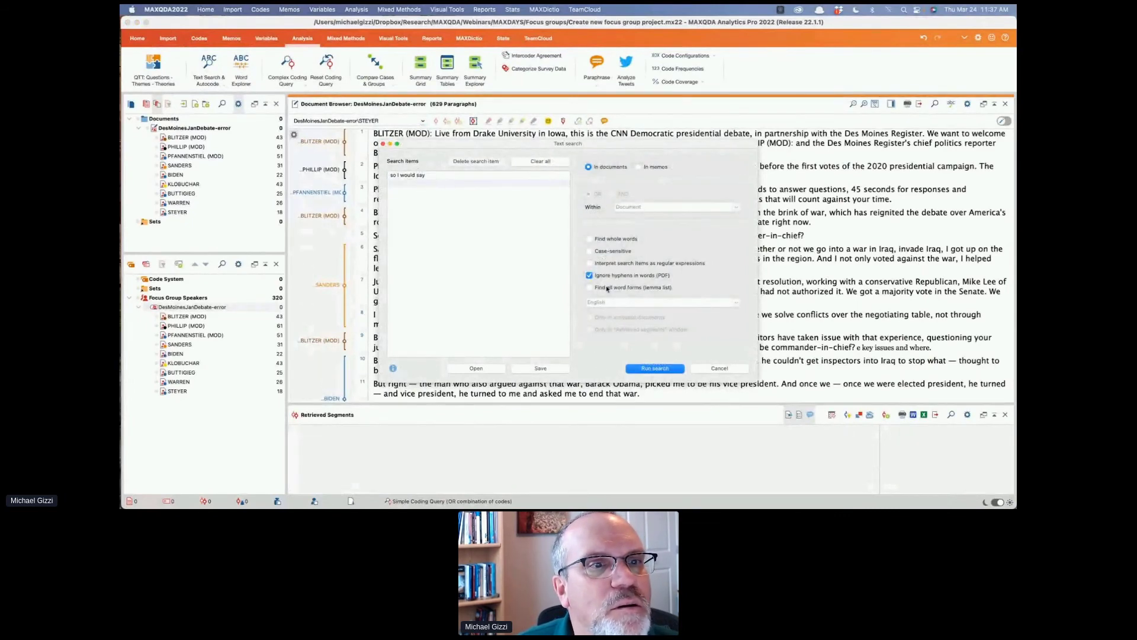
key(Return)
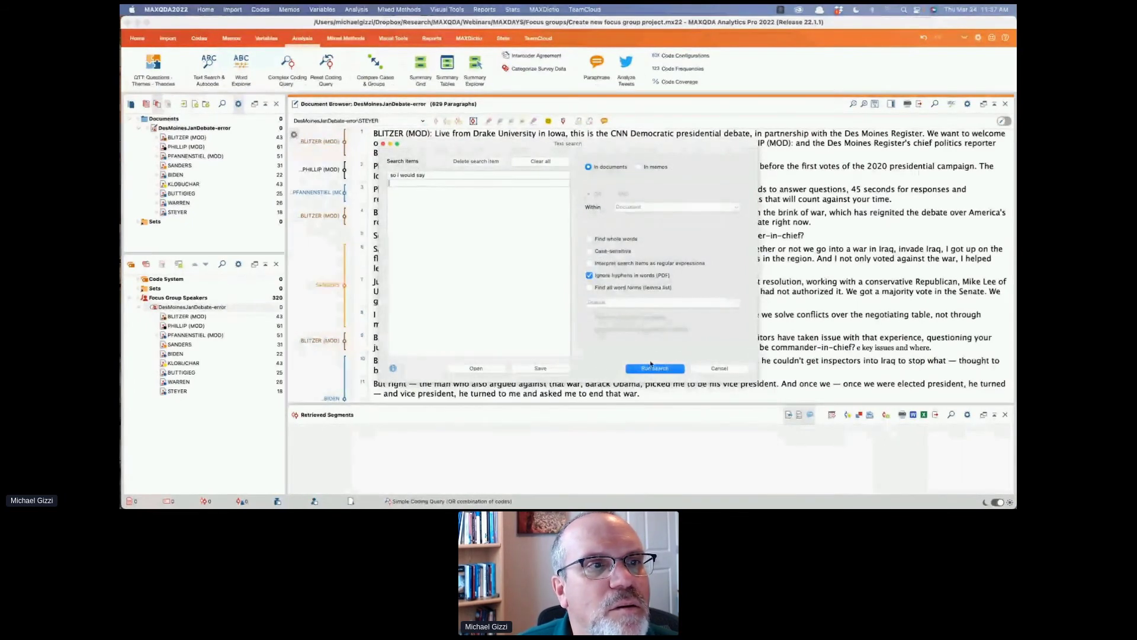
click(653, 368)
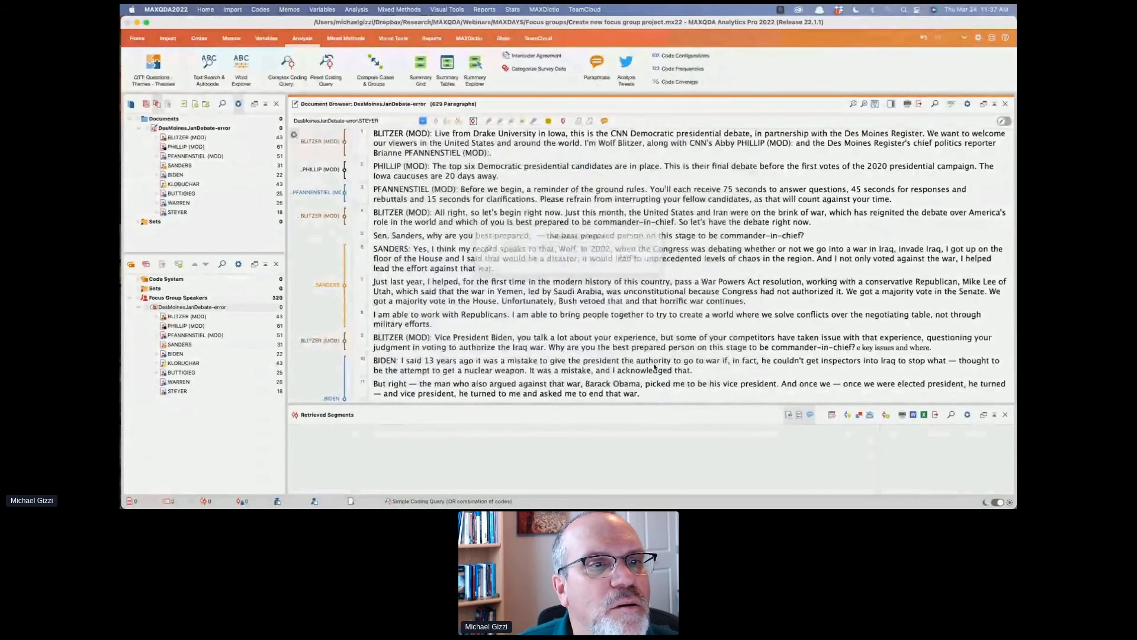
click(600, 311)
scroll(467, 220, up, 1)
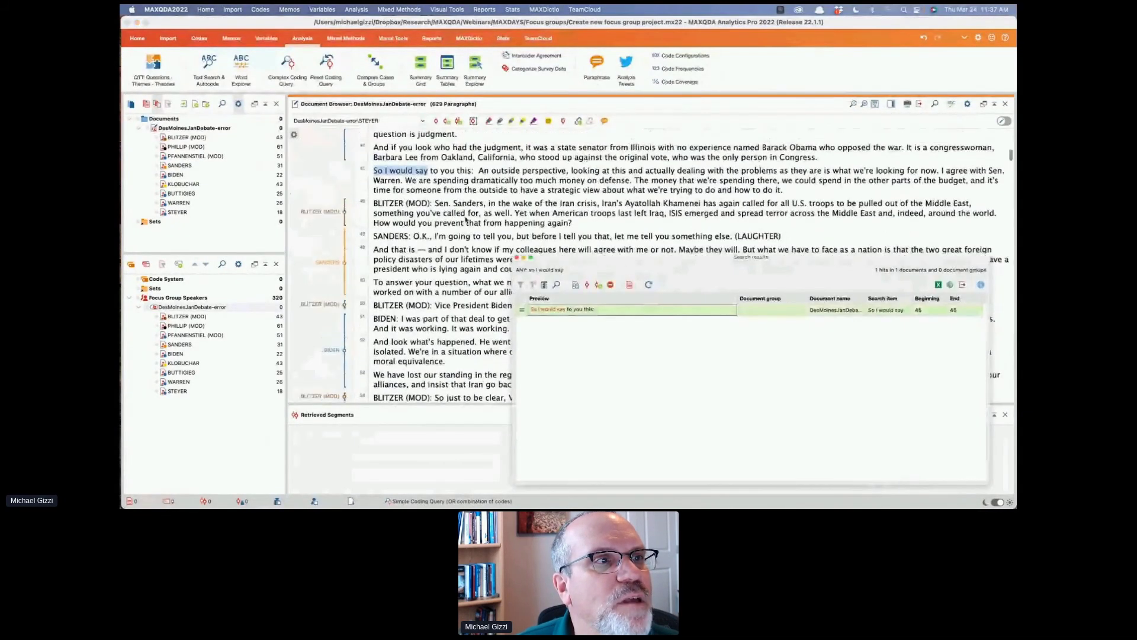
scroll(466, 219, up, 1)
scroll(466, 219, up, 1)
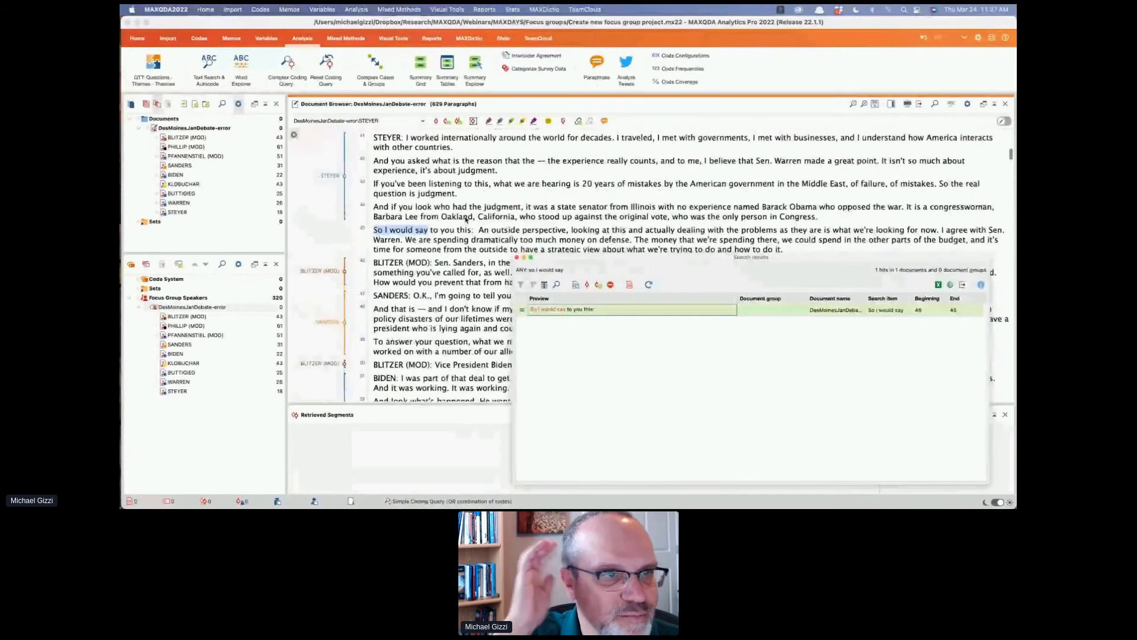
scroll(466, 220, down, 1)
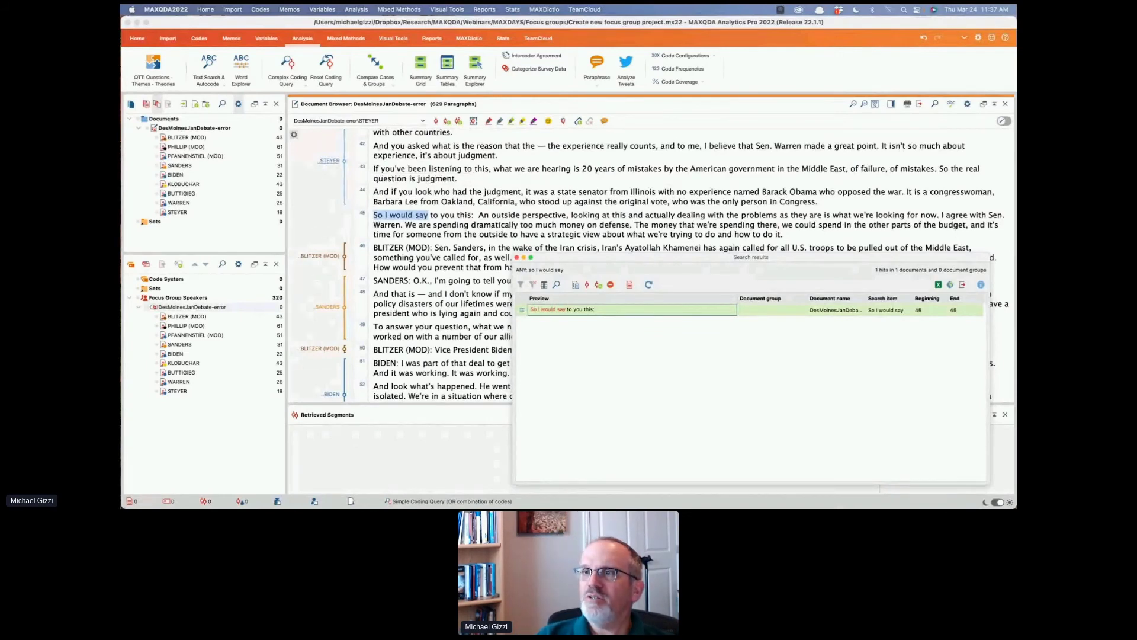
key(super+Tab)
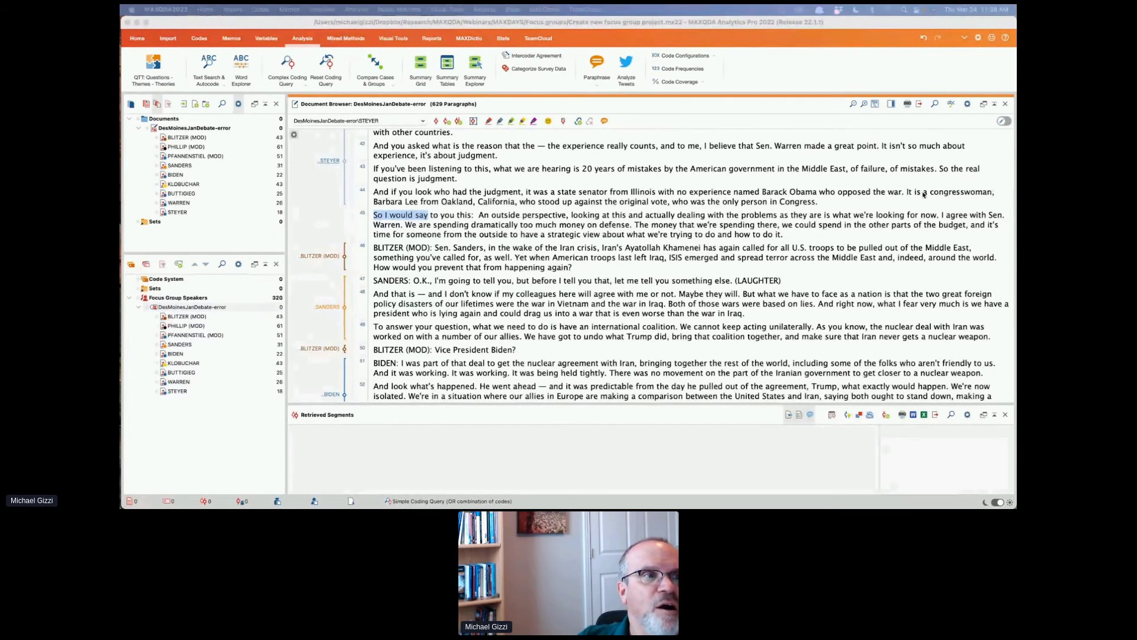
click(412, 215)
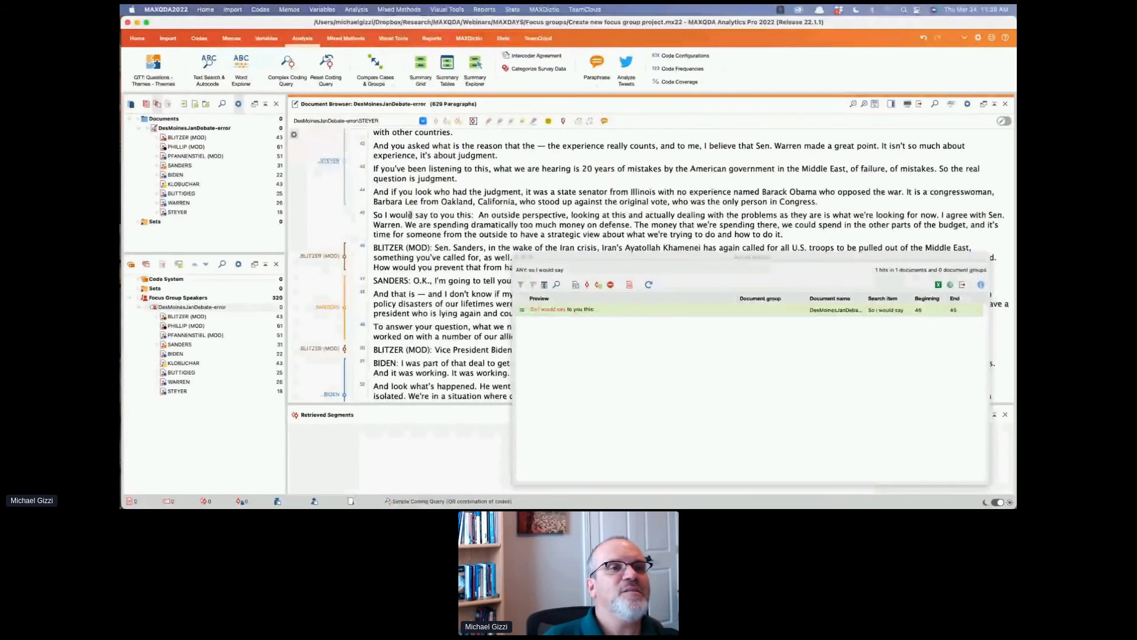
click(413, 215)
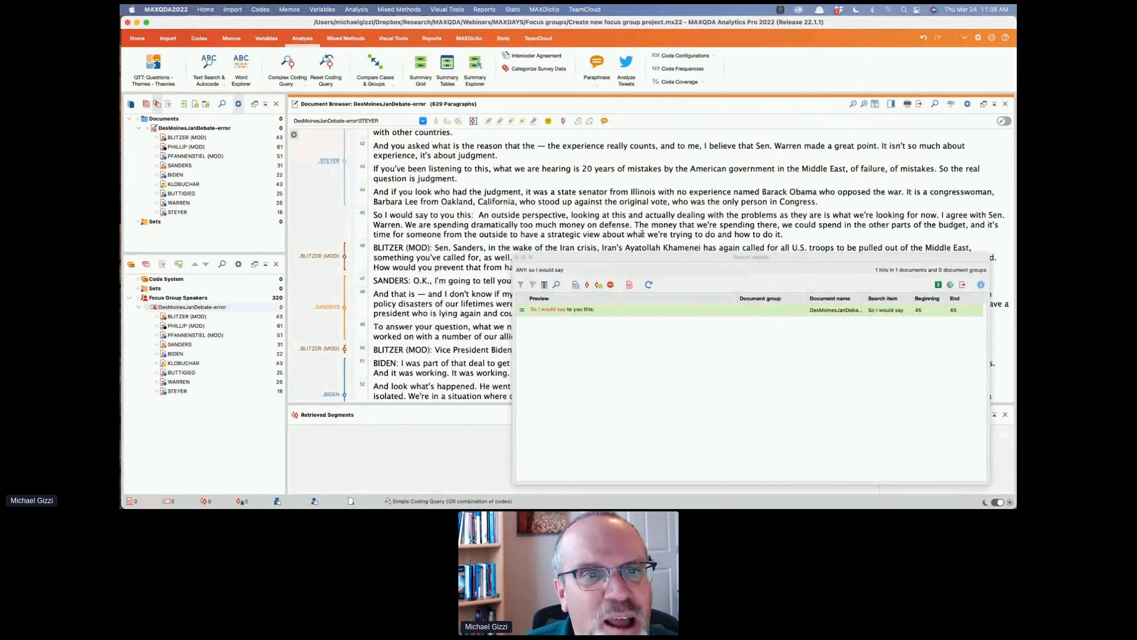
Shrink the search results window and move it down so that the transcript passage is uncovered
click(674, 260)
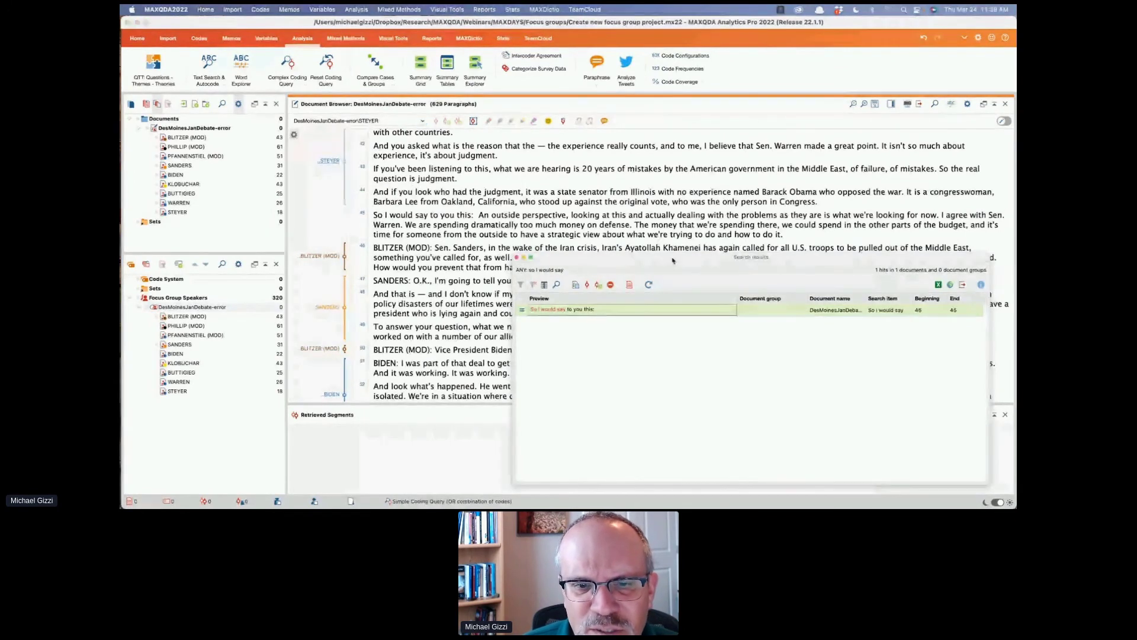
drag(674, 260, 589, 285)
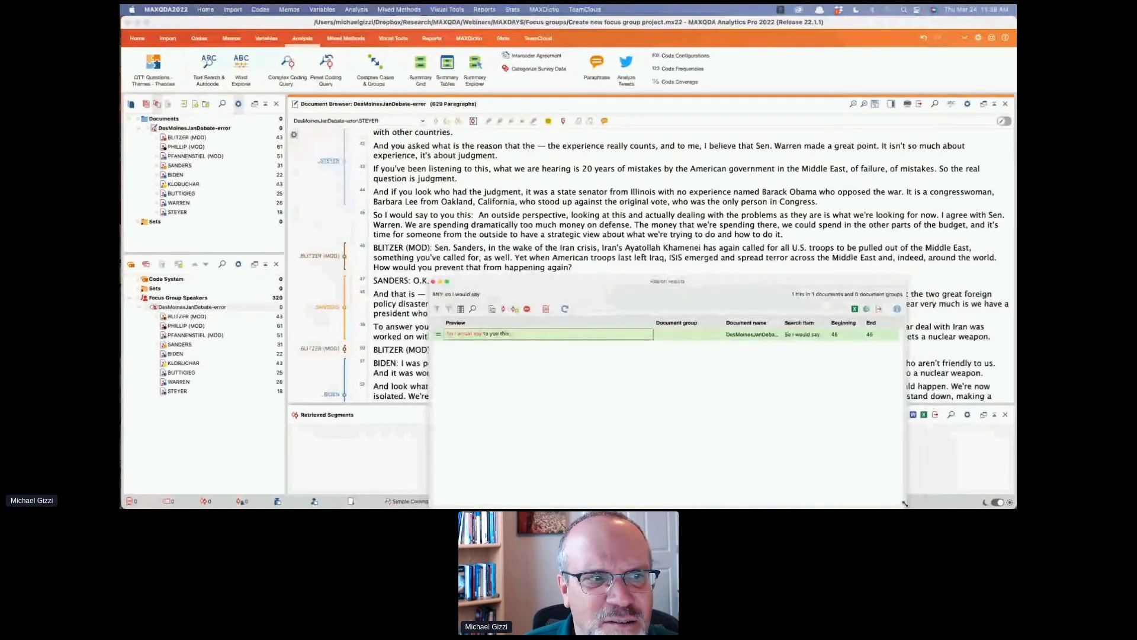
drag(905, 507, 903, 379)
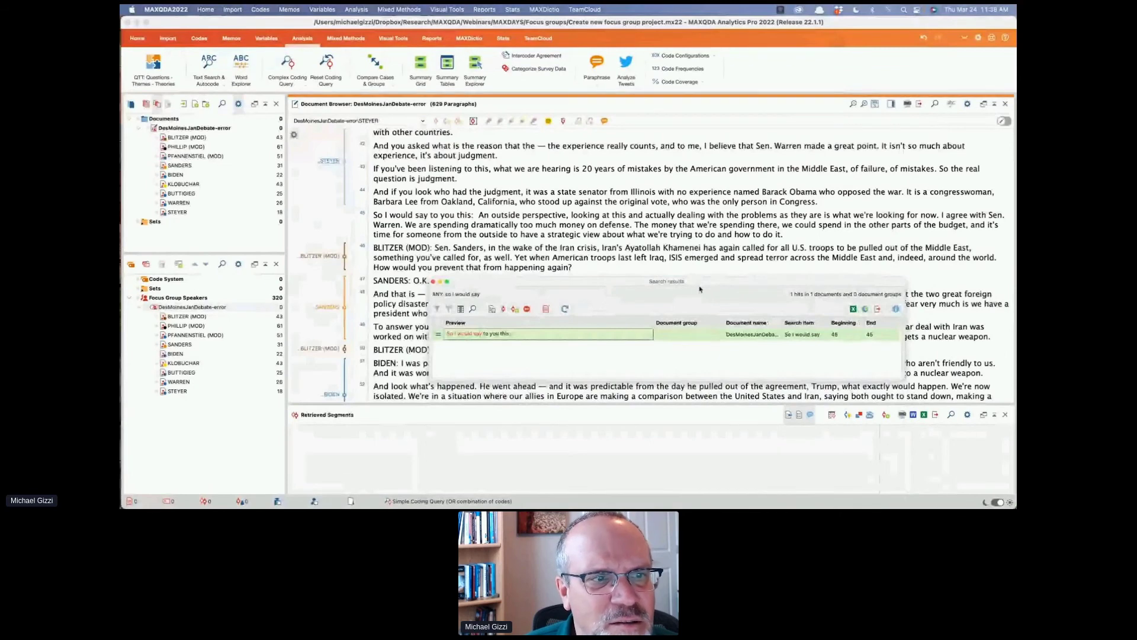
drag(699, 289, 691, 391)
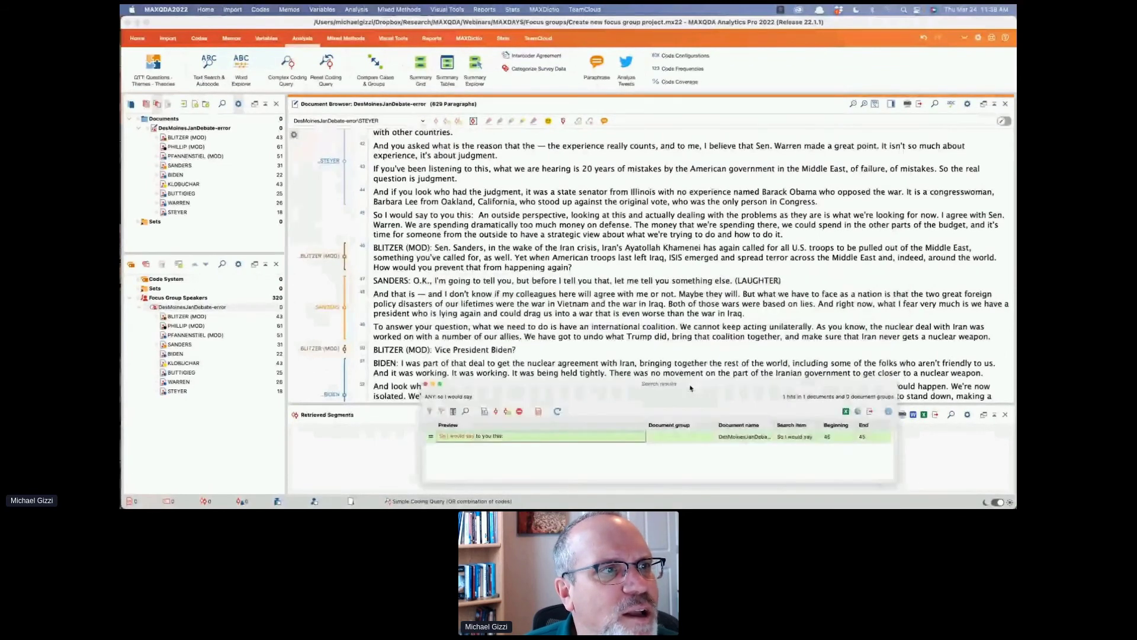
Extend STEYER's coded segment to include the "So I would say to you this" paragraph and accept the adjustment
scroll(420, 203, up, 1)
scroll(314, 193, up, 1)
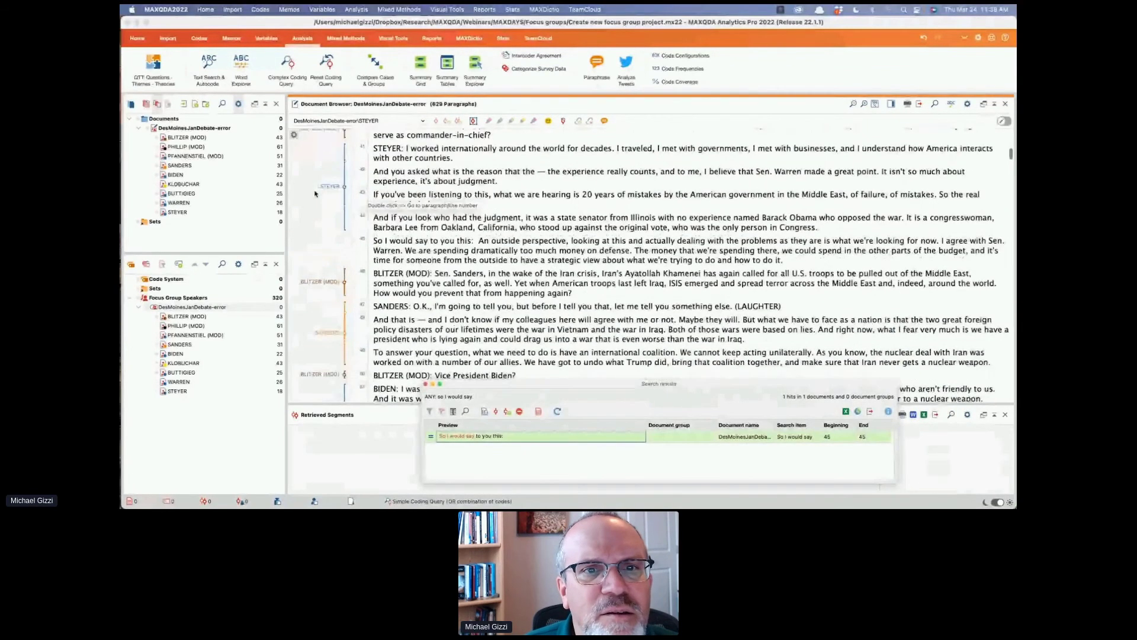
drag(405, 156, 817, 238)
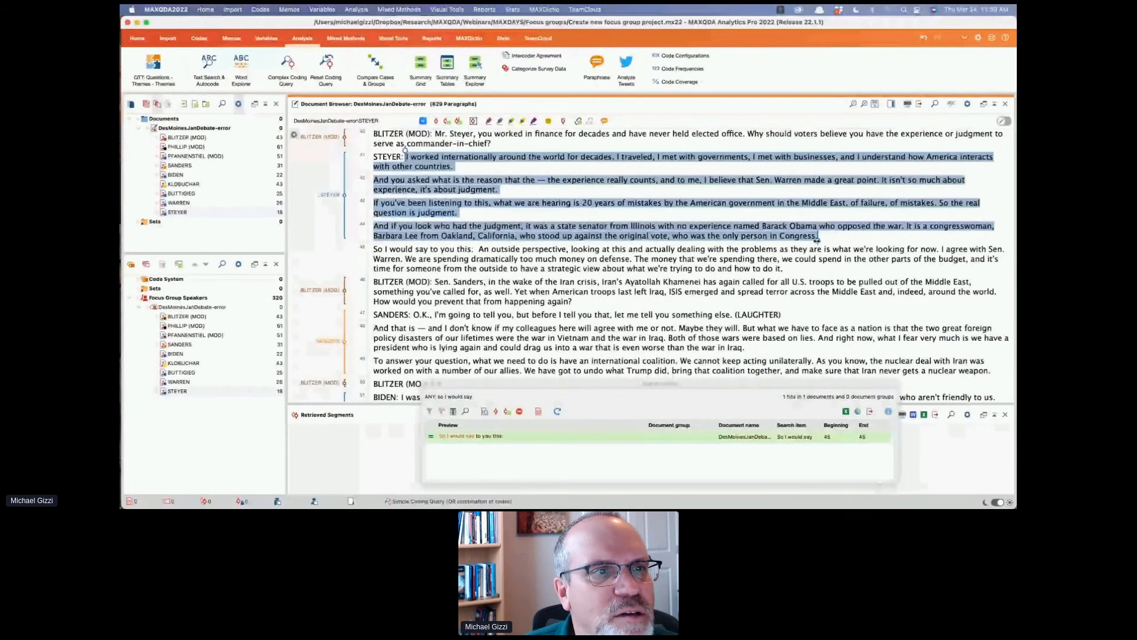
drag(817, 239, 783, 271)
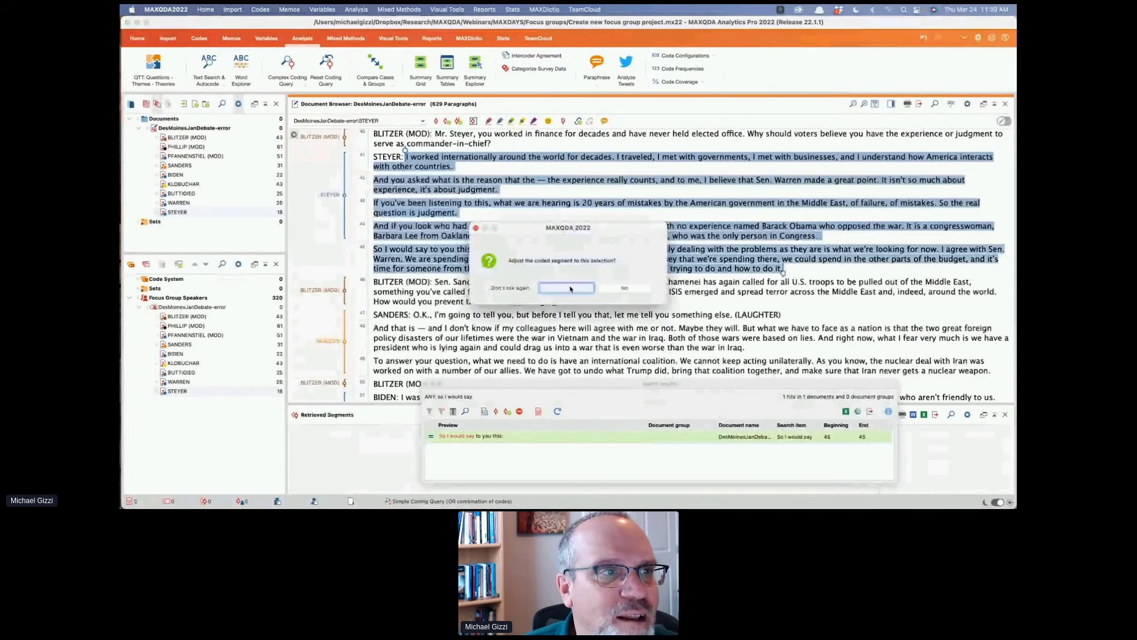
click(566, 288)
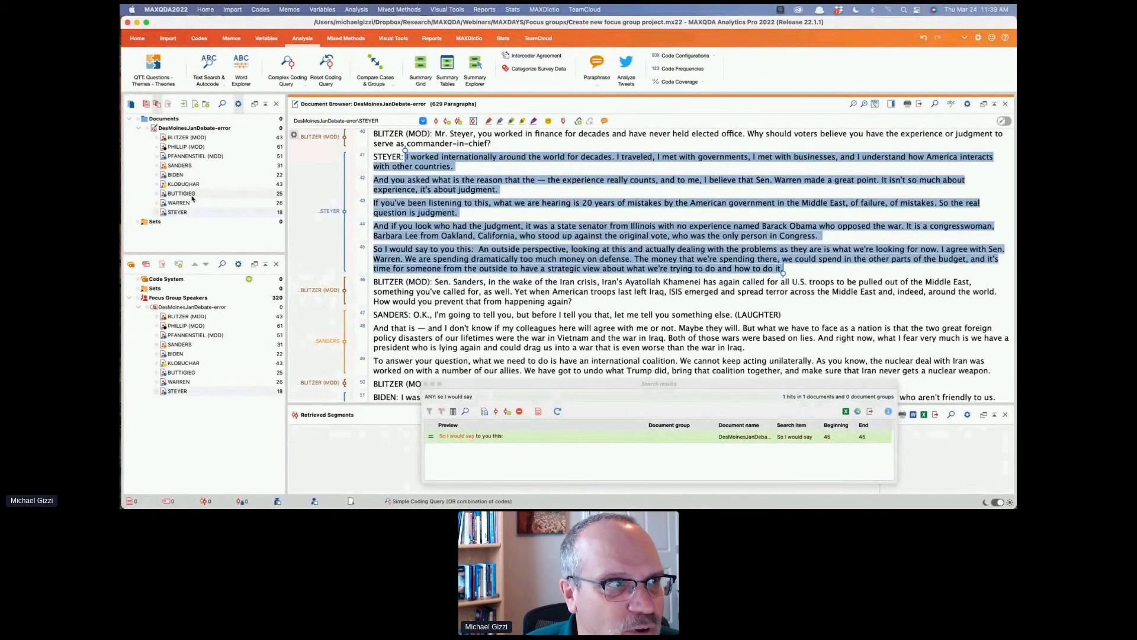
Open the overview of focus group speakers for DesMoinesJanDebate-error and review the contribution, word and character figures of all speakers
right_click(189, 129)
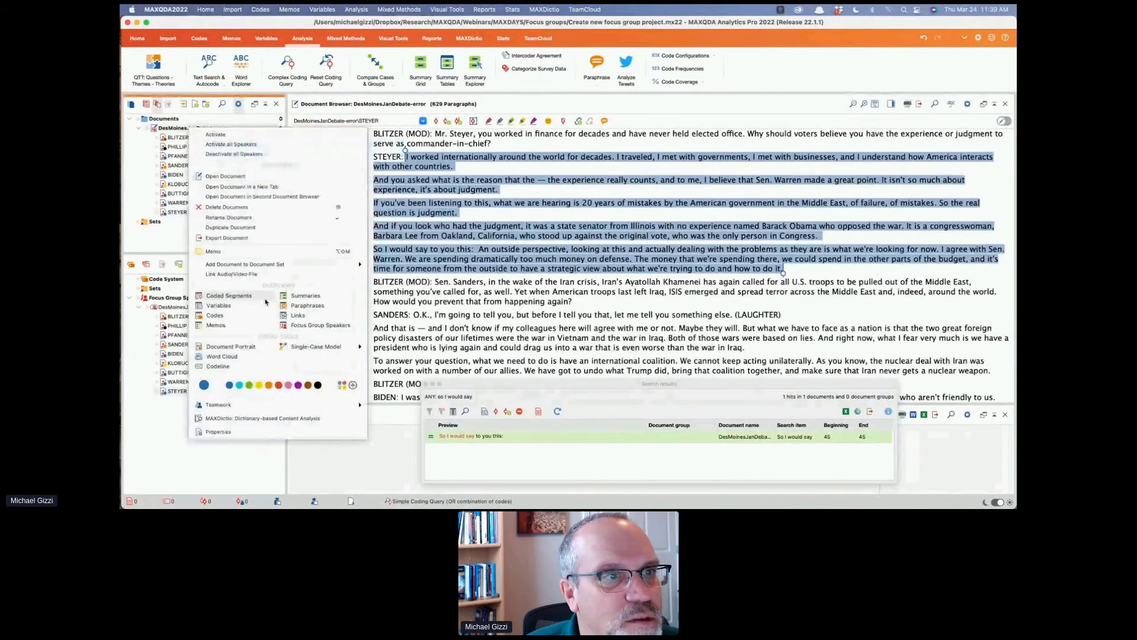
click(303, 326)
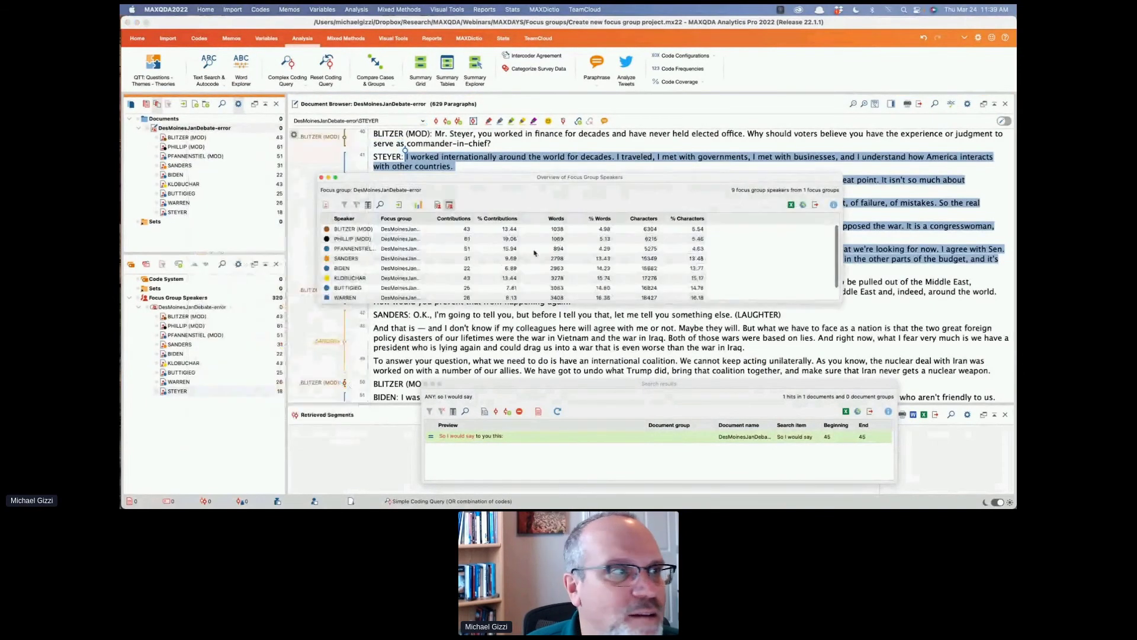
scroll(492, 255, down, 2)
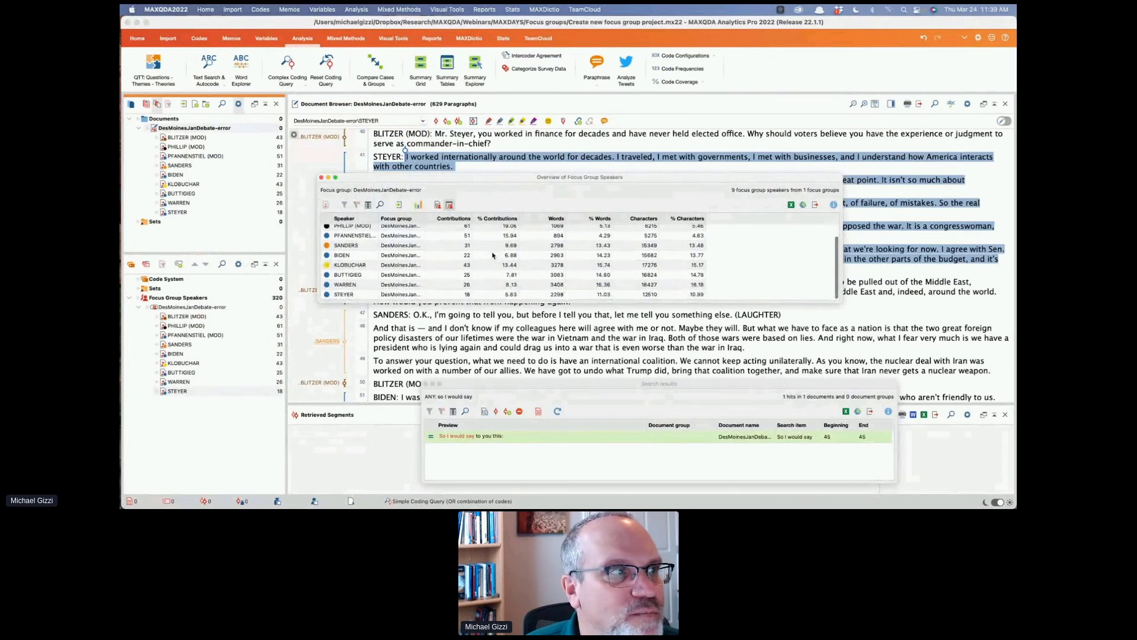
scroll(492, 254, up, 1)
scroll(492, 256, down, 1)
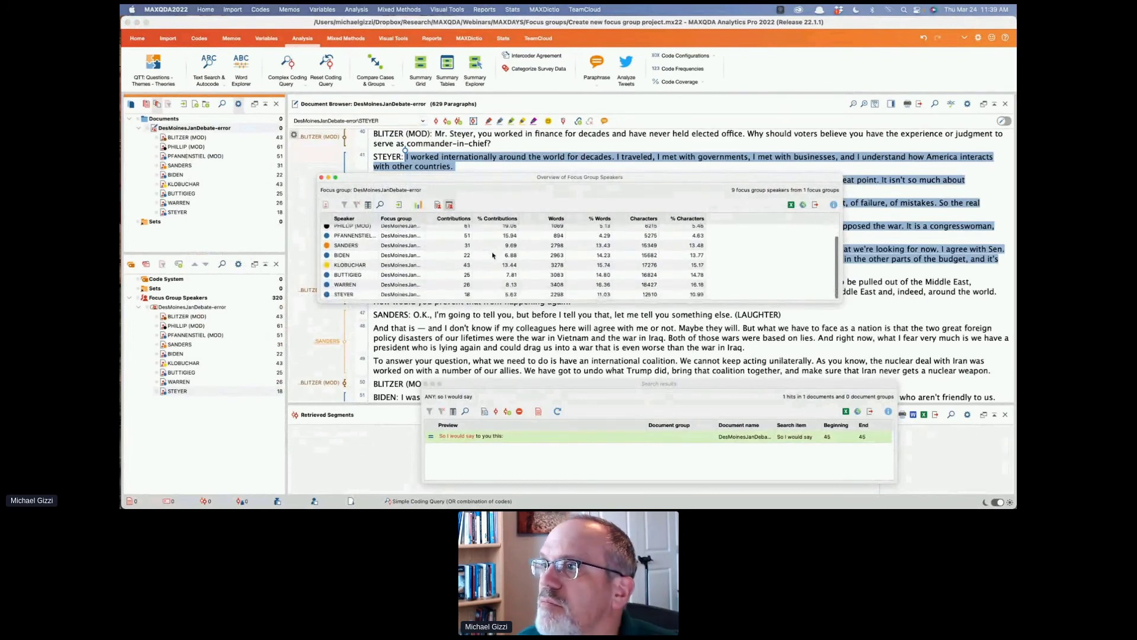
scroll(493, 256, up, 1)
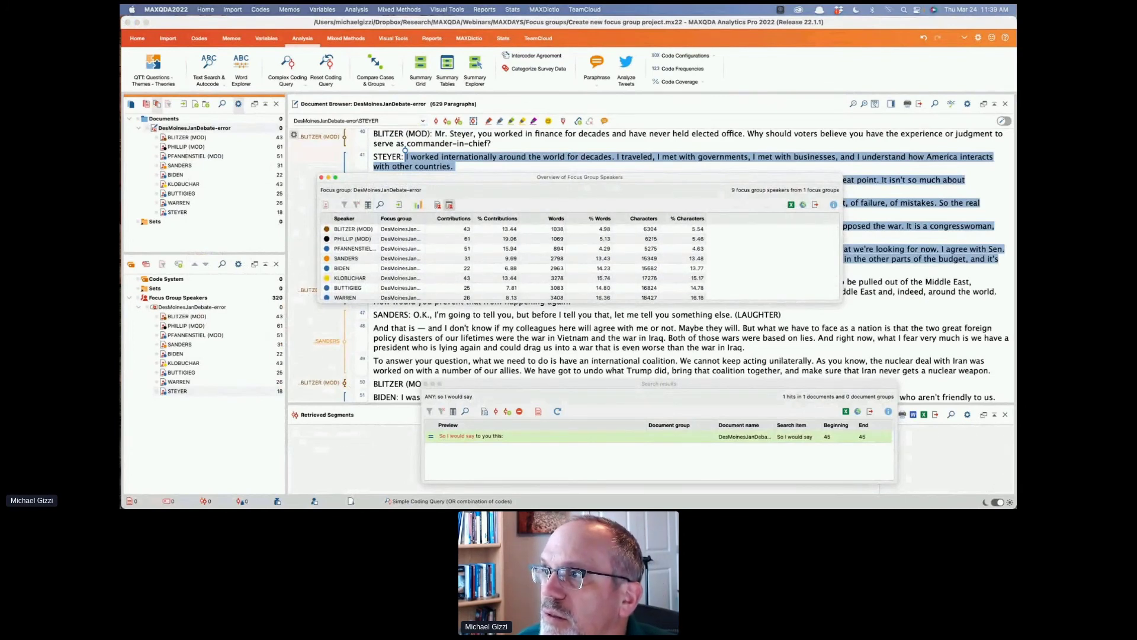
key(super+Tab)
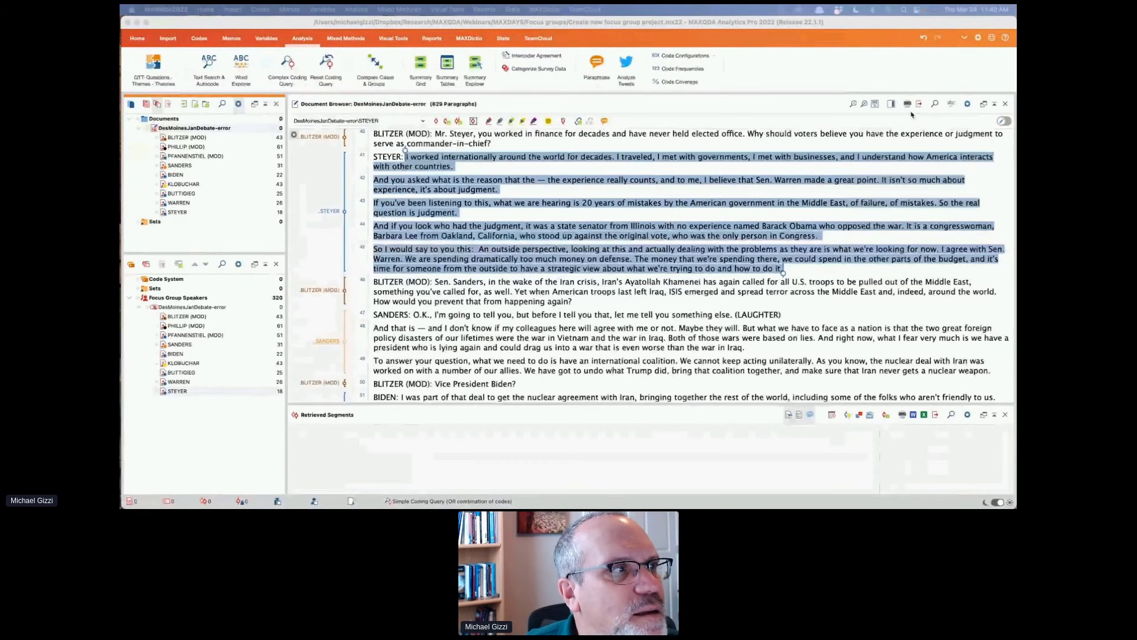
Start importing DesMoinesJanDebate-error.docx again as a focus group transcript with timestamps
click(140, 128)
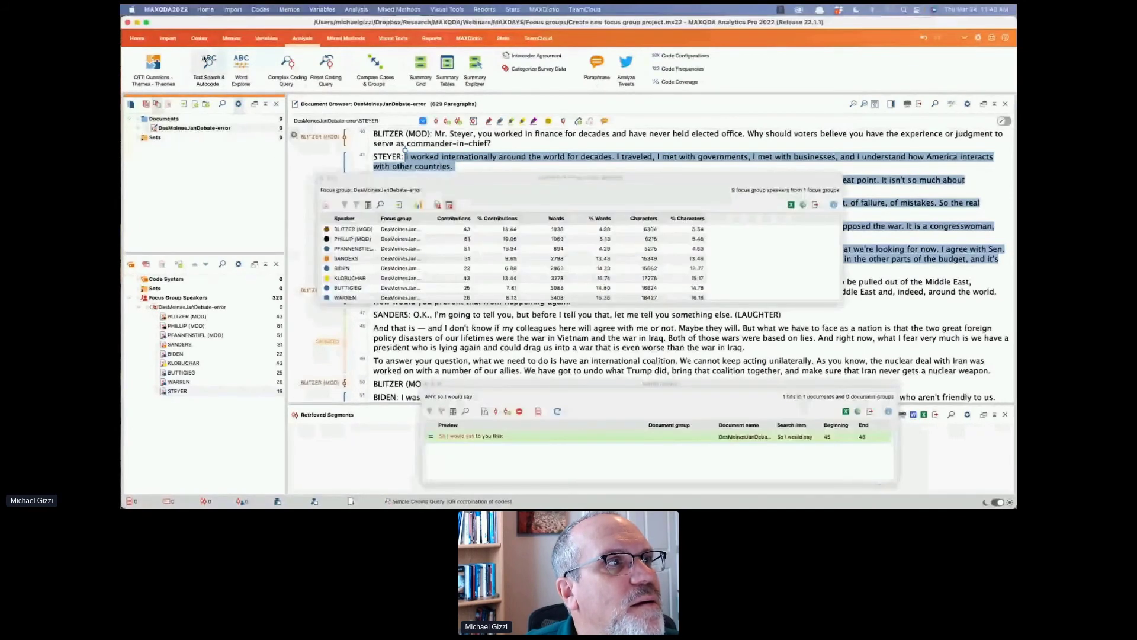
click(167, 38)
click(210, 68)
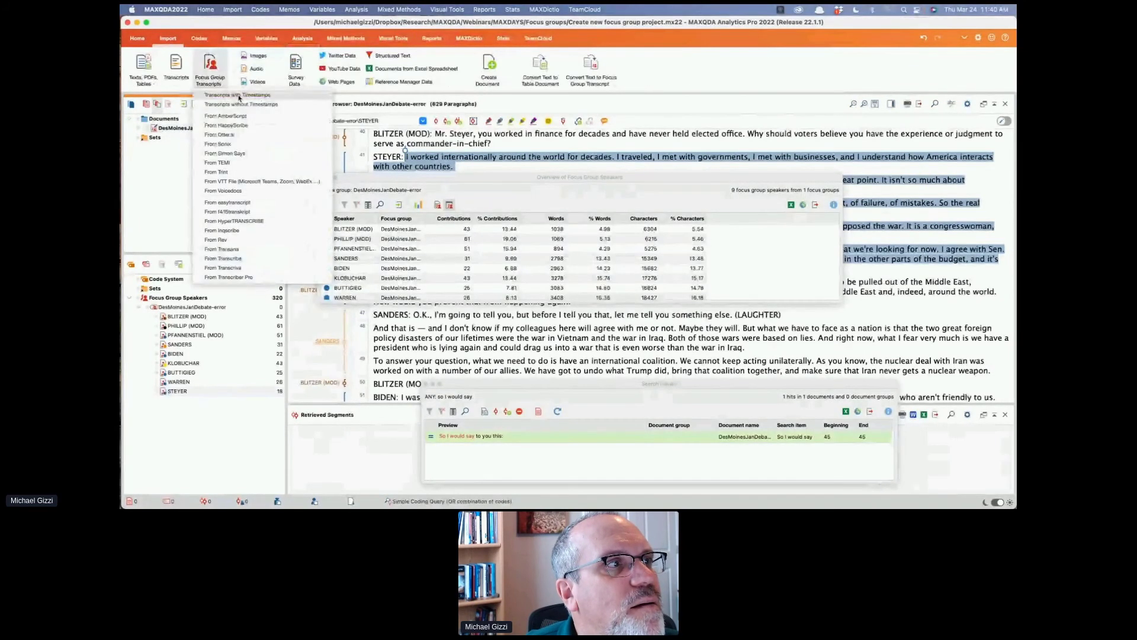
click(236, 96)
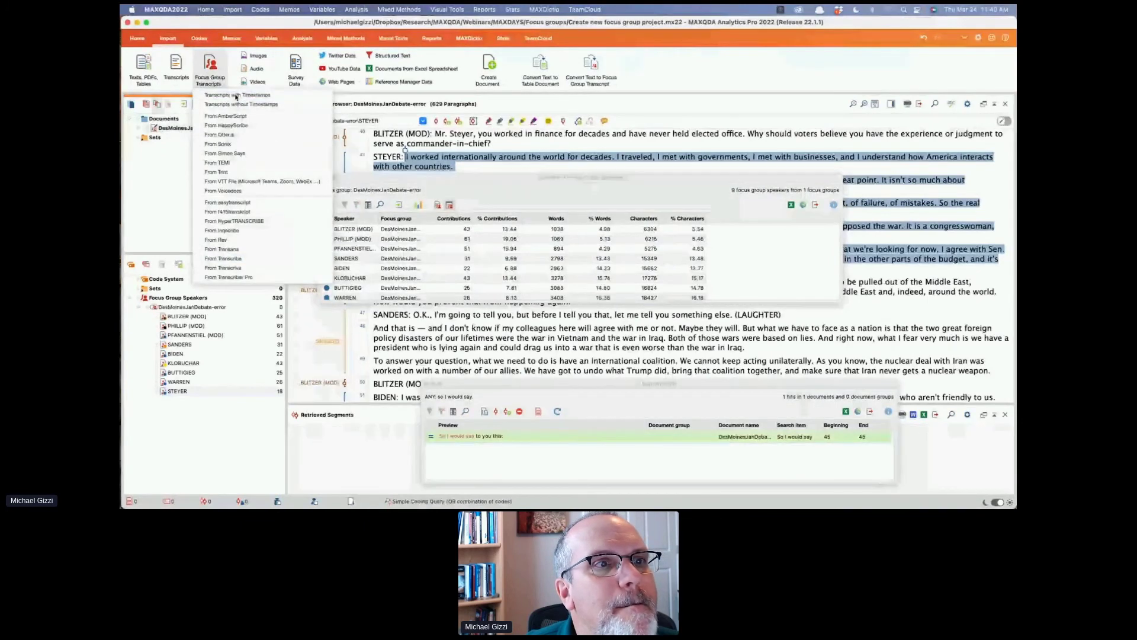
click(503, 193)
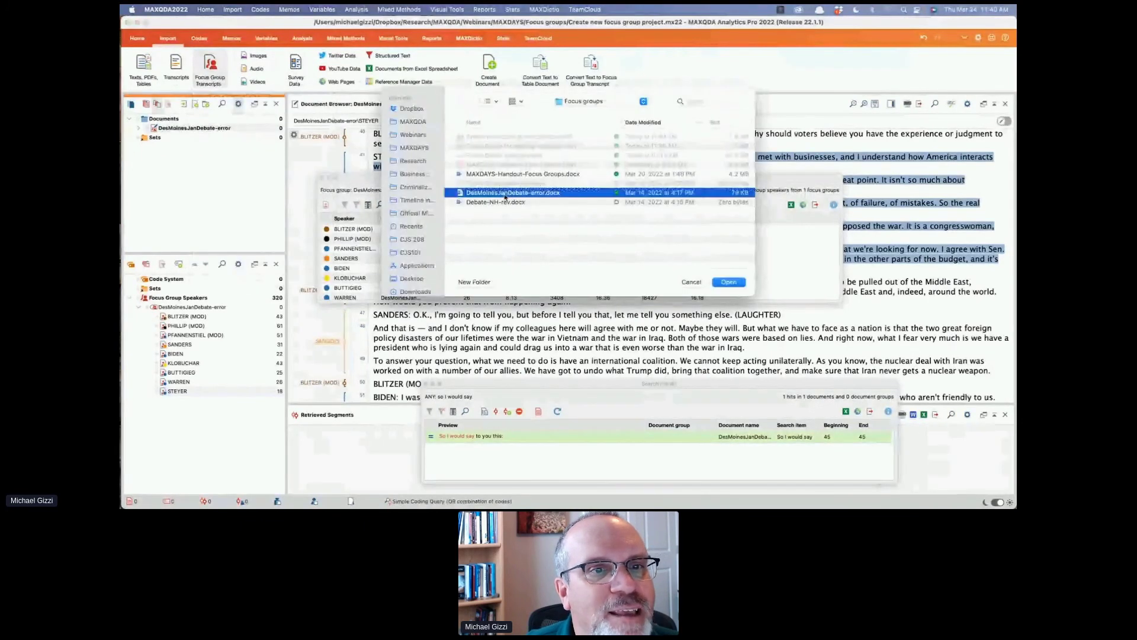
click(730, 282)
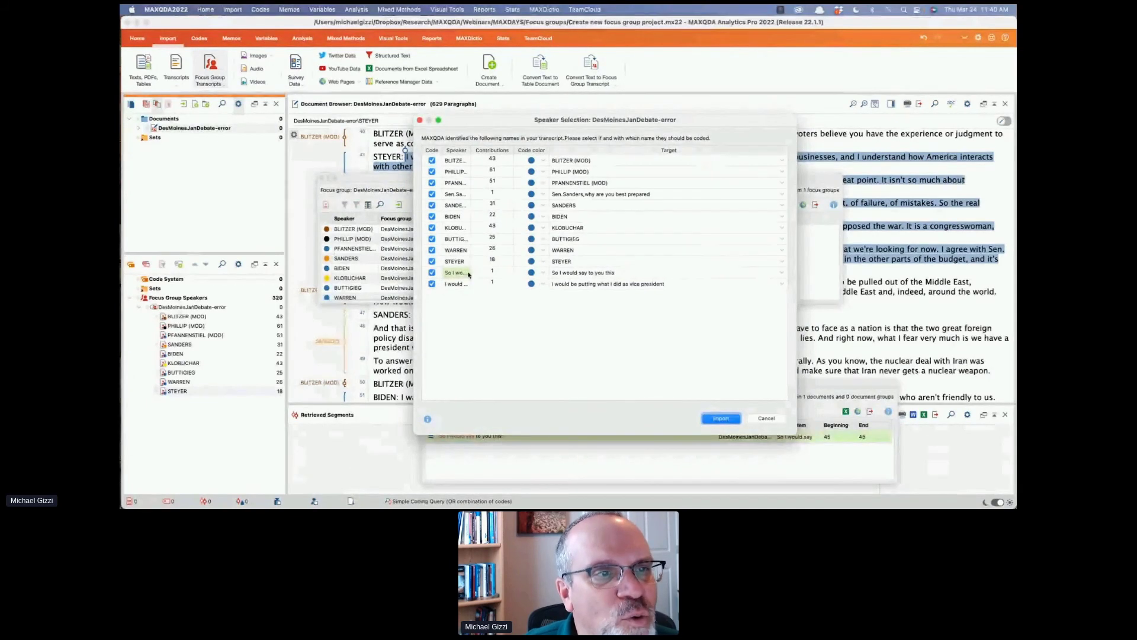
Assign the falsely detected speaker "So I would say to you this" to STEYER, widen the speaker column, and import the transcript
click(782, 272)
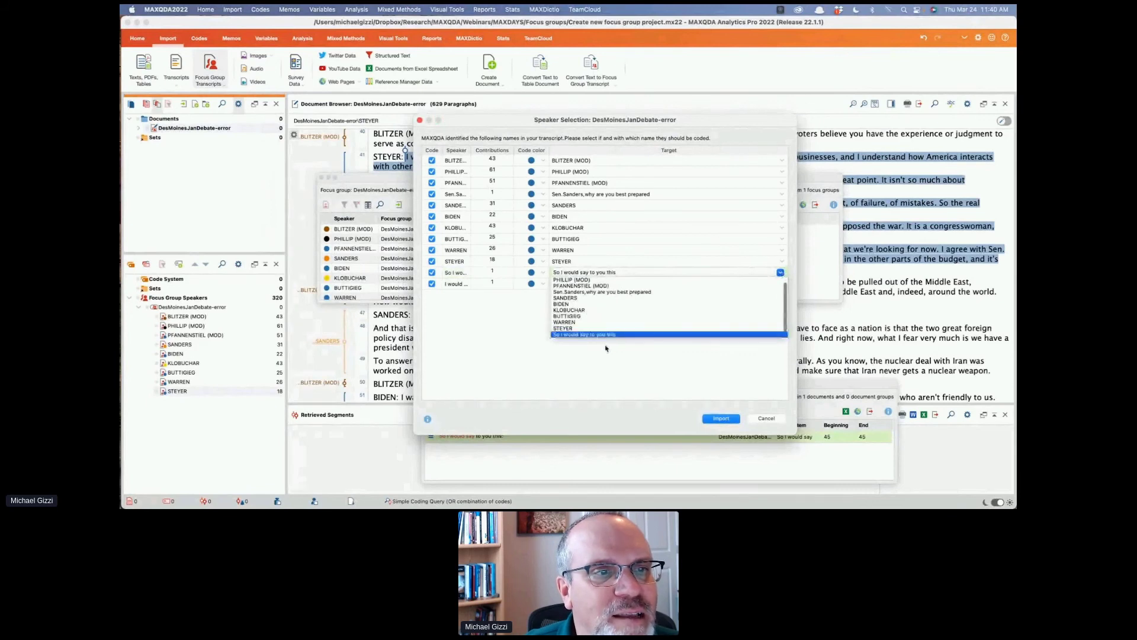
click(587, 329)
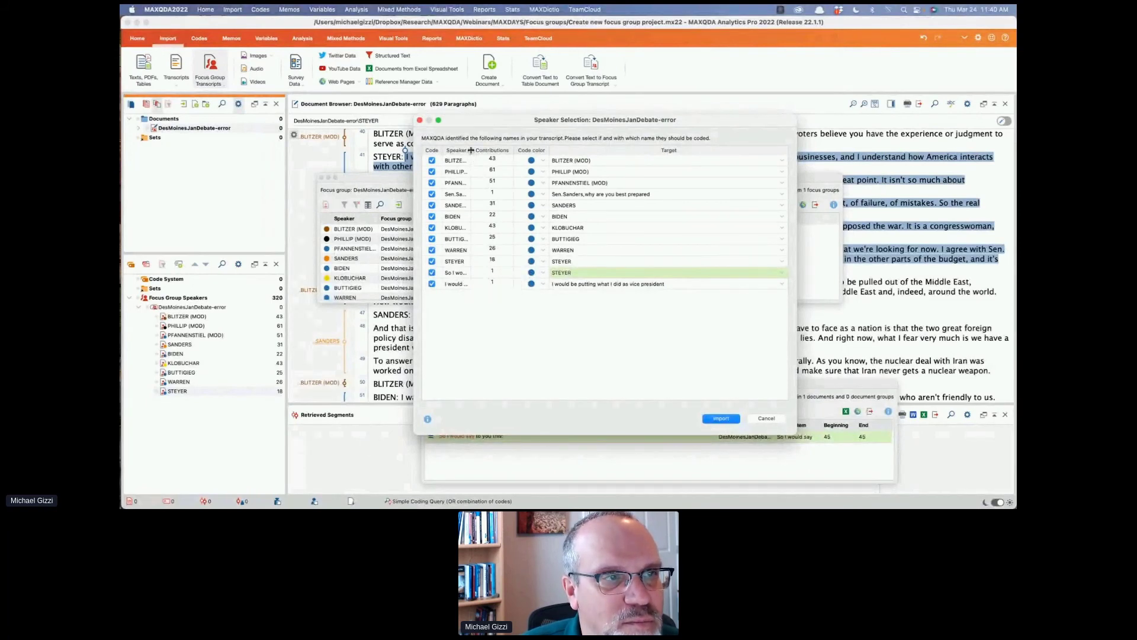
drag(471, 151, 539, 151)
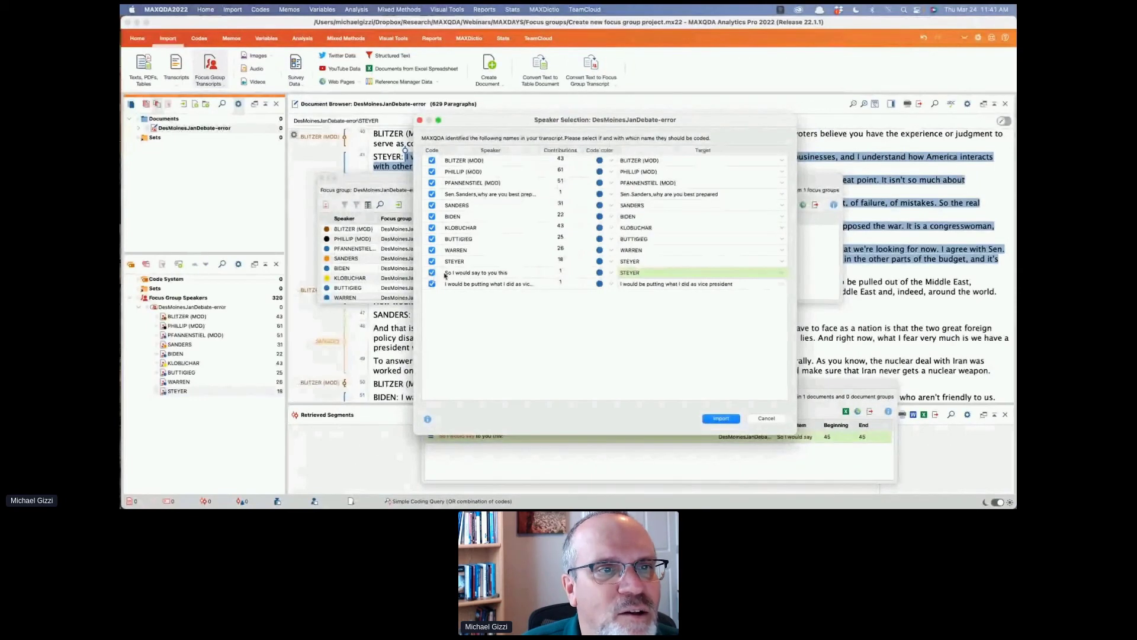
click(722, 419)
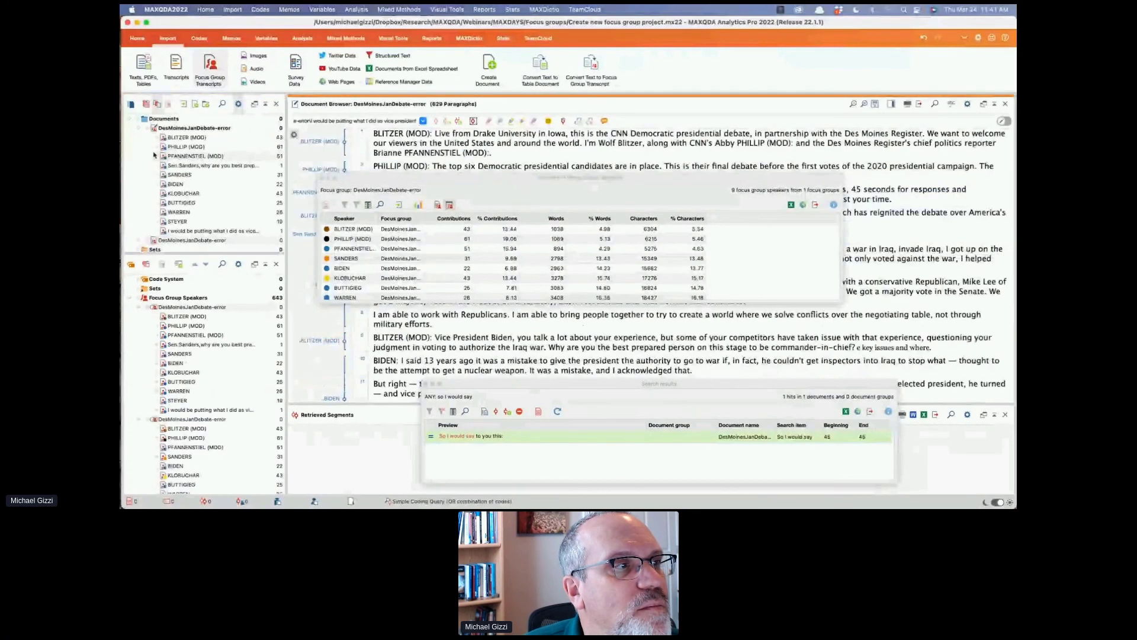
Expand the earlier DesMoinesJanDebate-error transcript in the document list and compare its speakers with those of the new import
scroll(195, 201, down, 1)
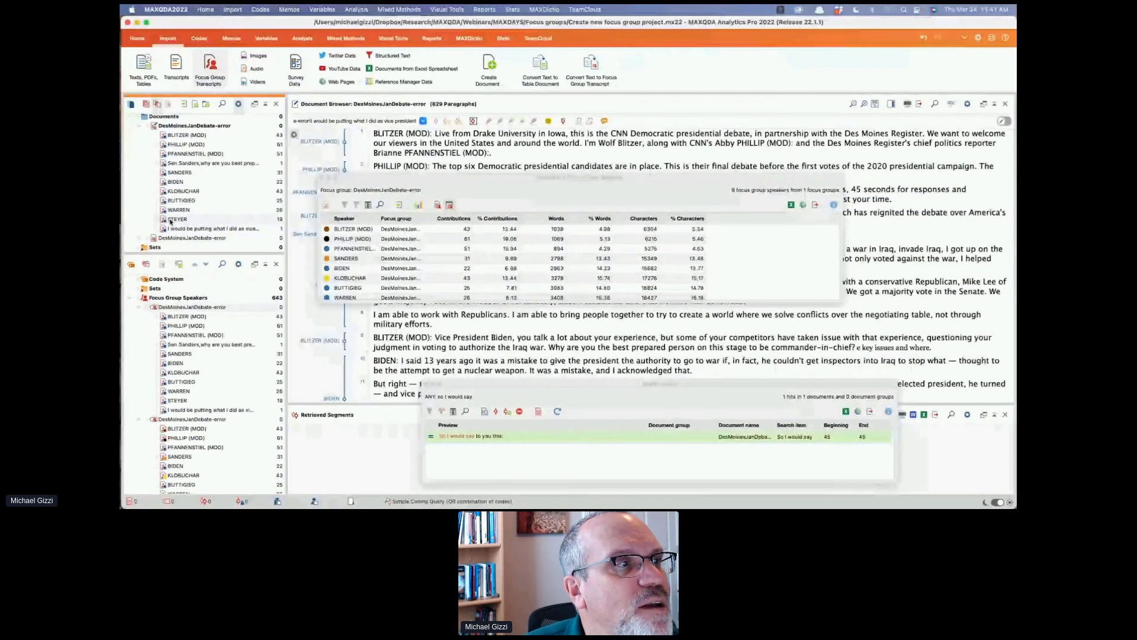
scroll(162, 181, down, 1)
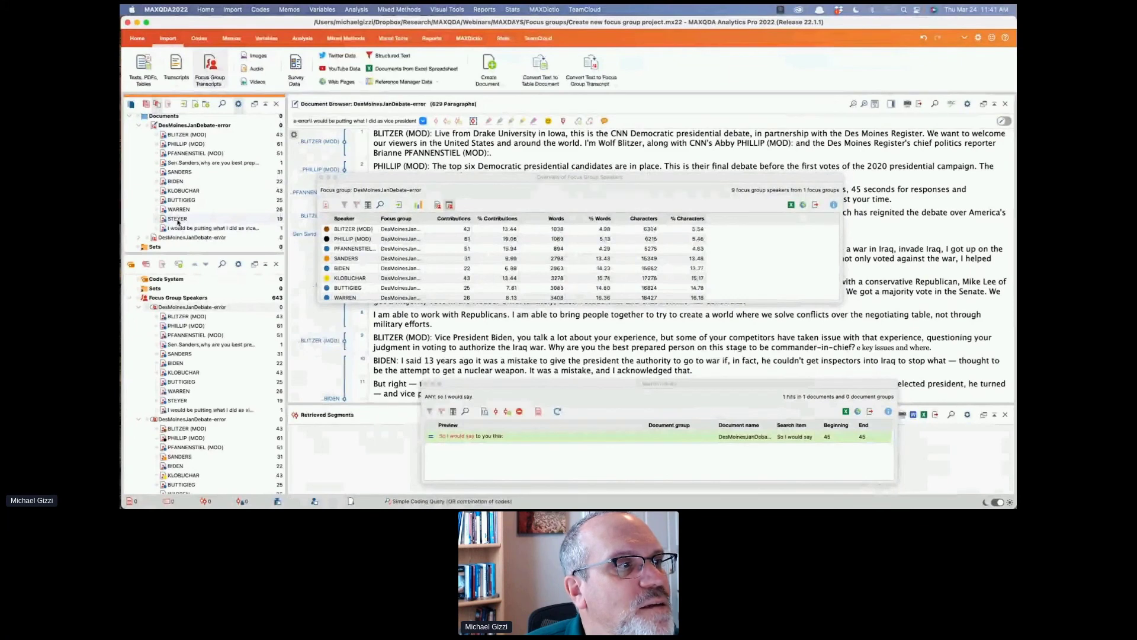
click(141, 237)
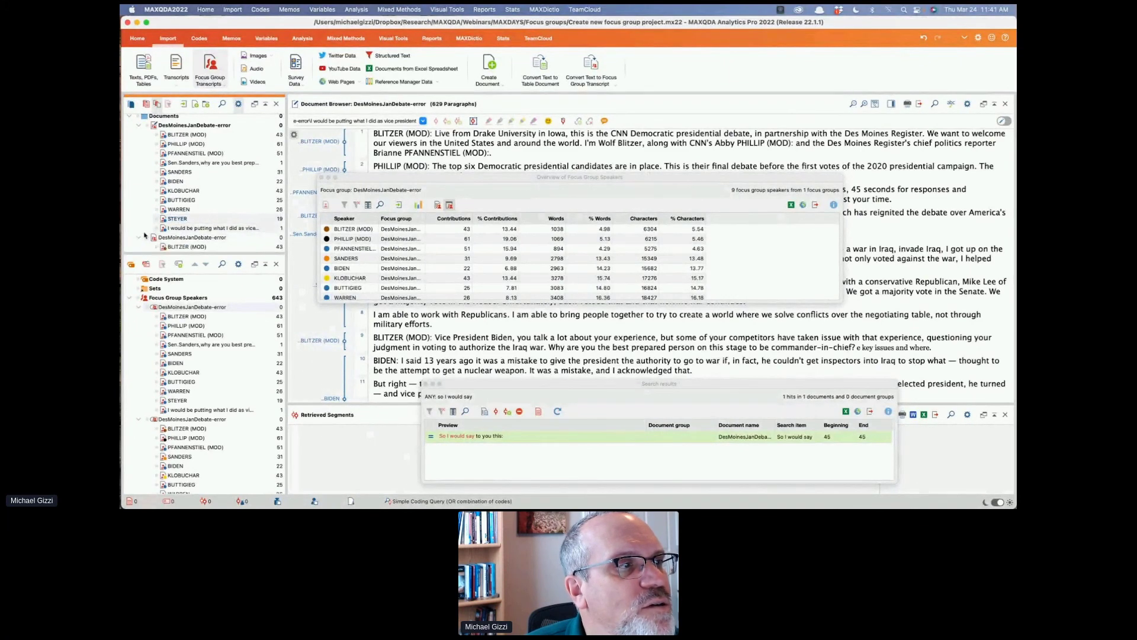
scroll(154, 231, down, 5)
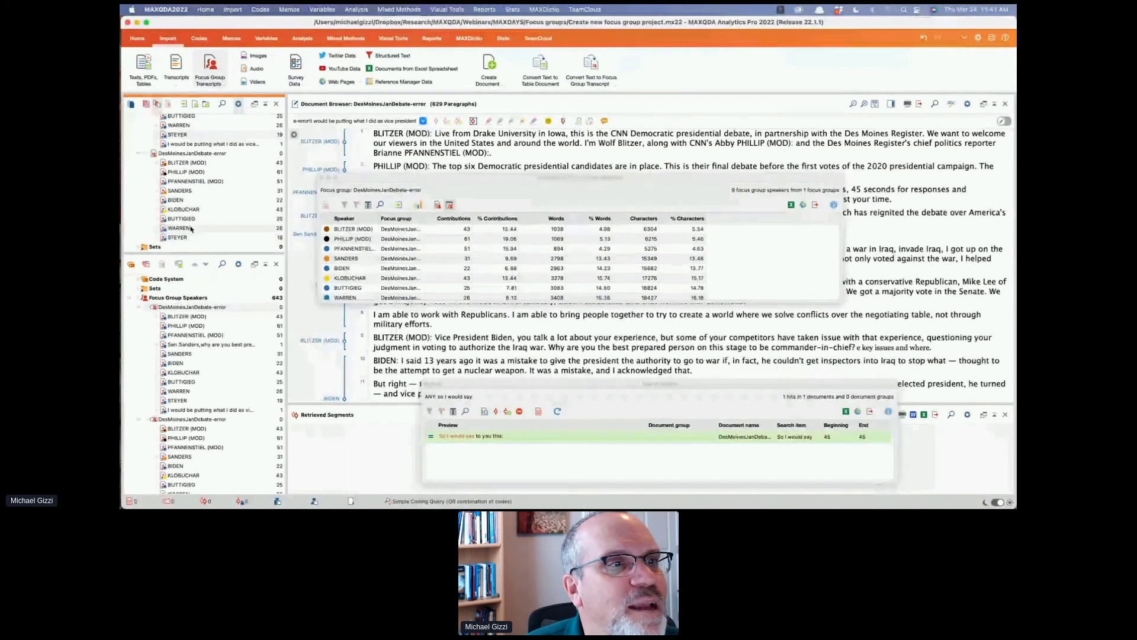
List STEYER's coded segments in the newly imported transcript, step through them to check their text, and close the list
double_click(179, 135)
click(490, 314)
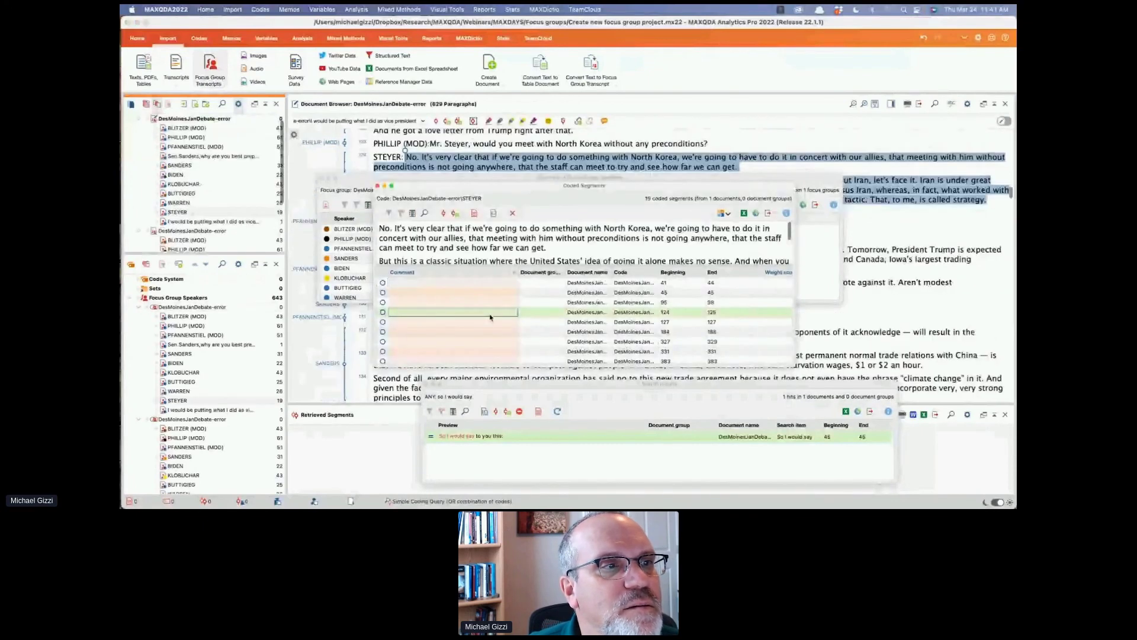
key(Down)
key(Down)
key(Down)
key(Down)
key(Down)
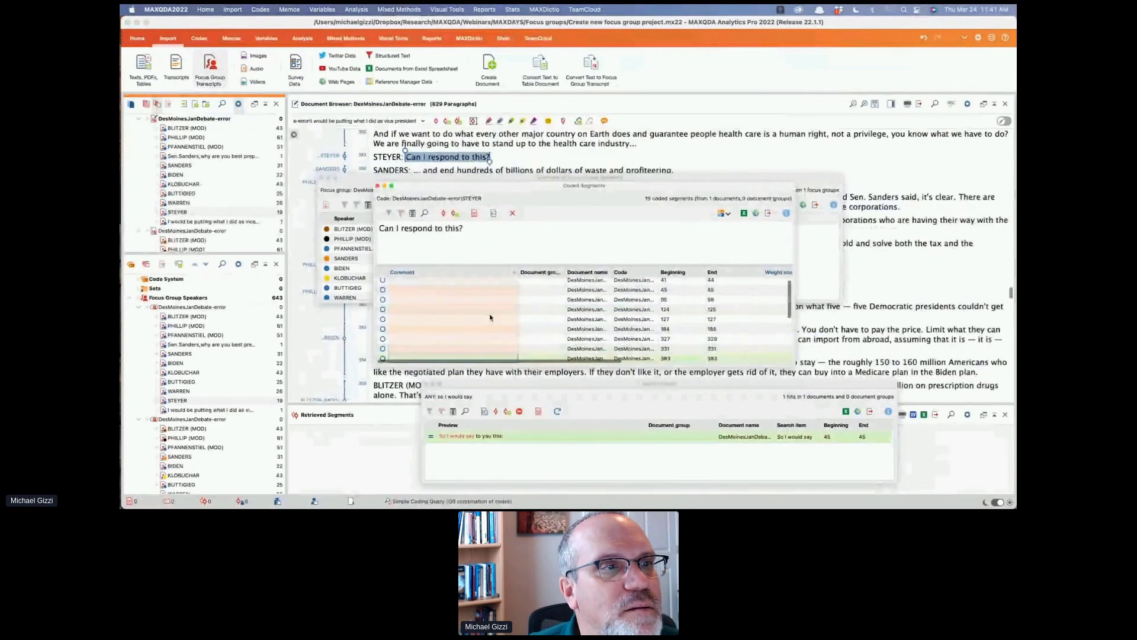
key(Down)
key(Down)
key(Down)
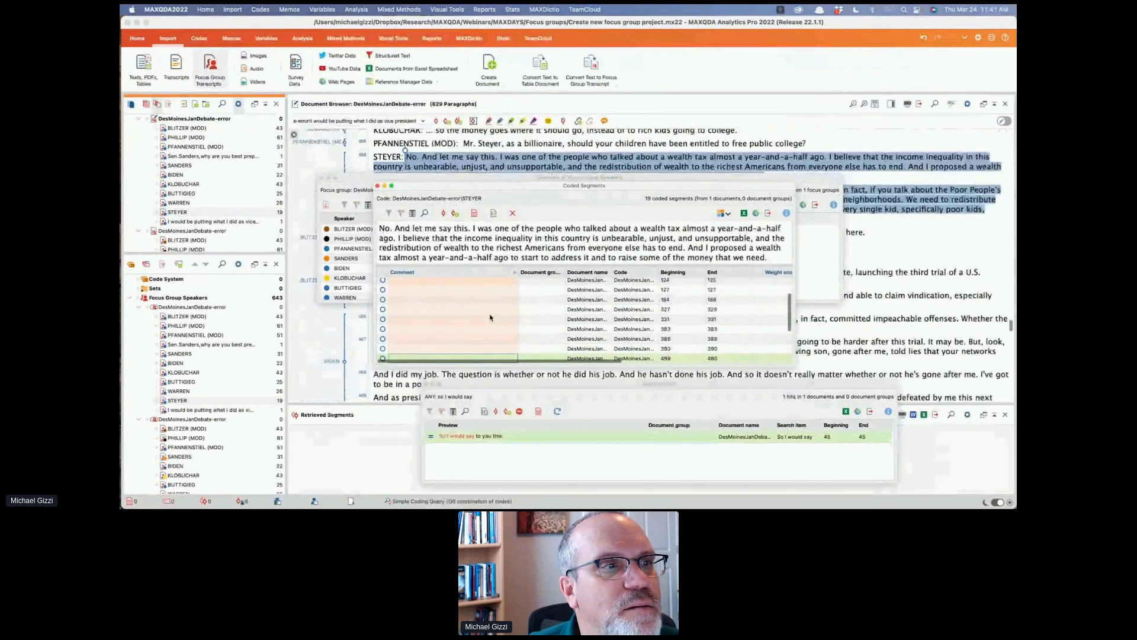
key(Down)
key(Down)
key(Down)
key(Down)
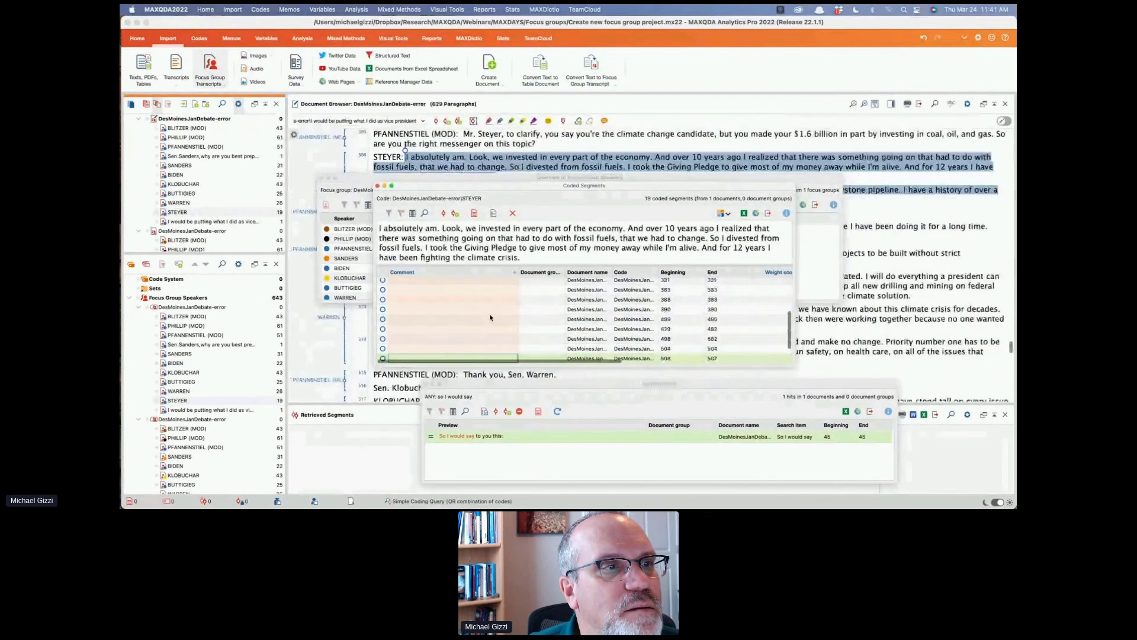
key(Down)
key(Down)
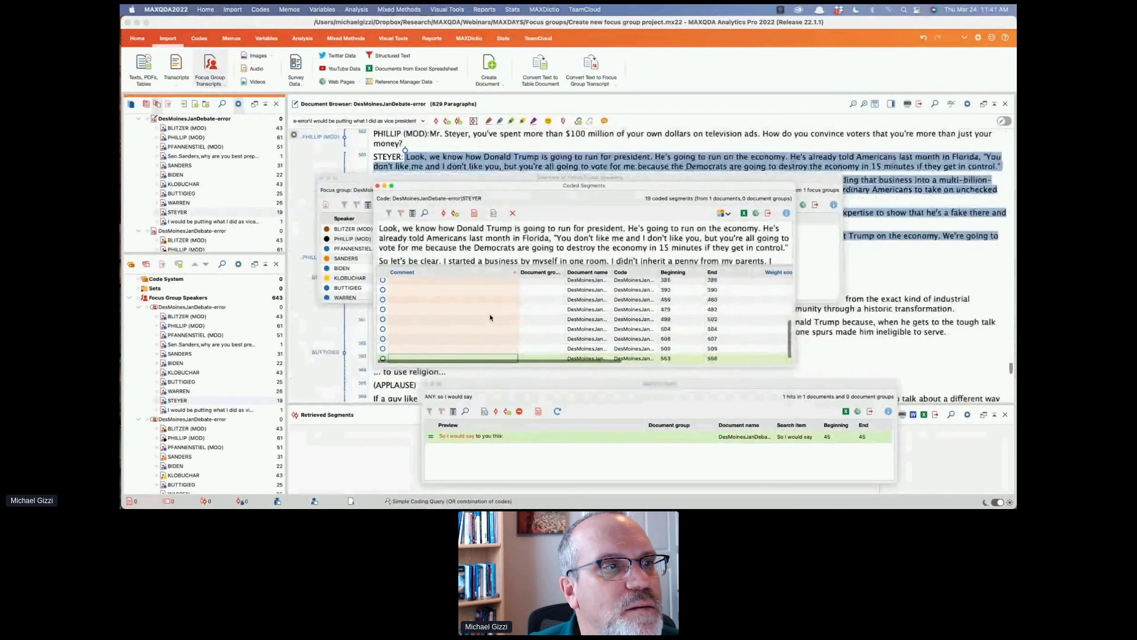
key(Down)
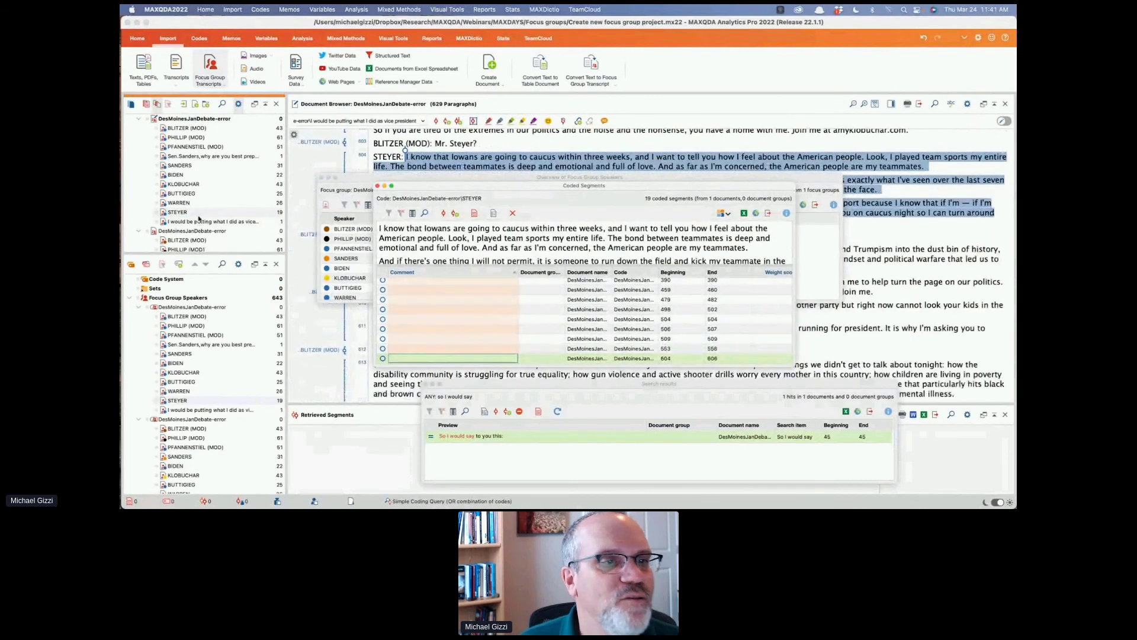
key(Up)
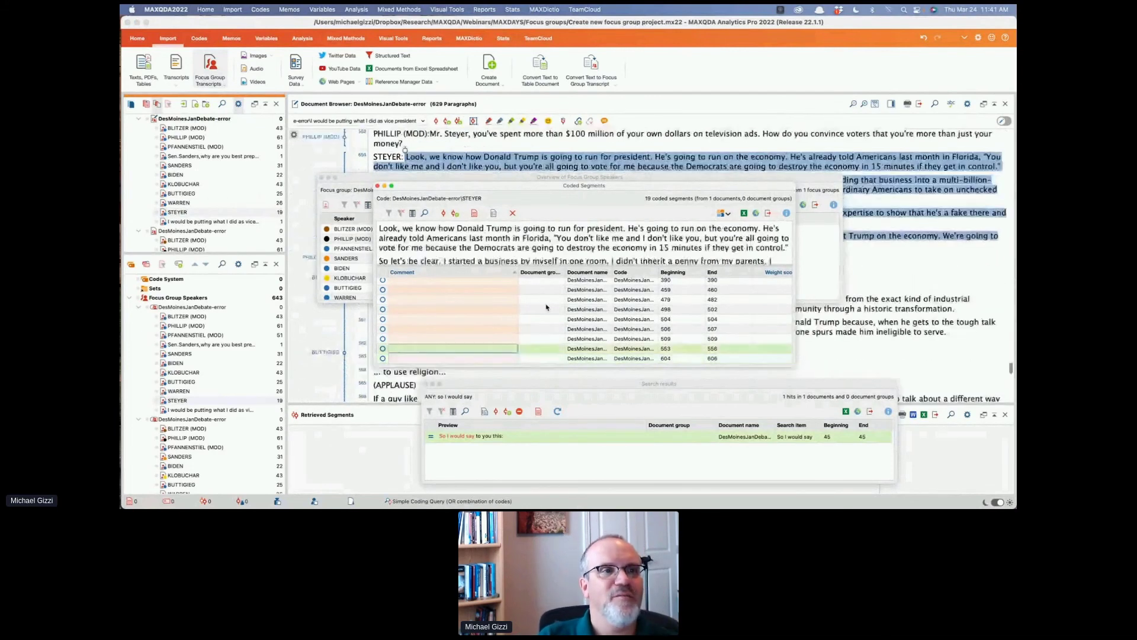
key(Up)
key(Up)
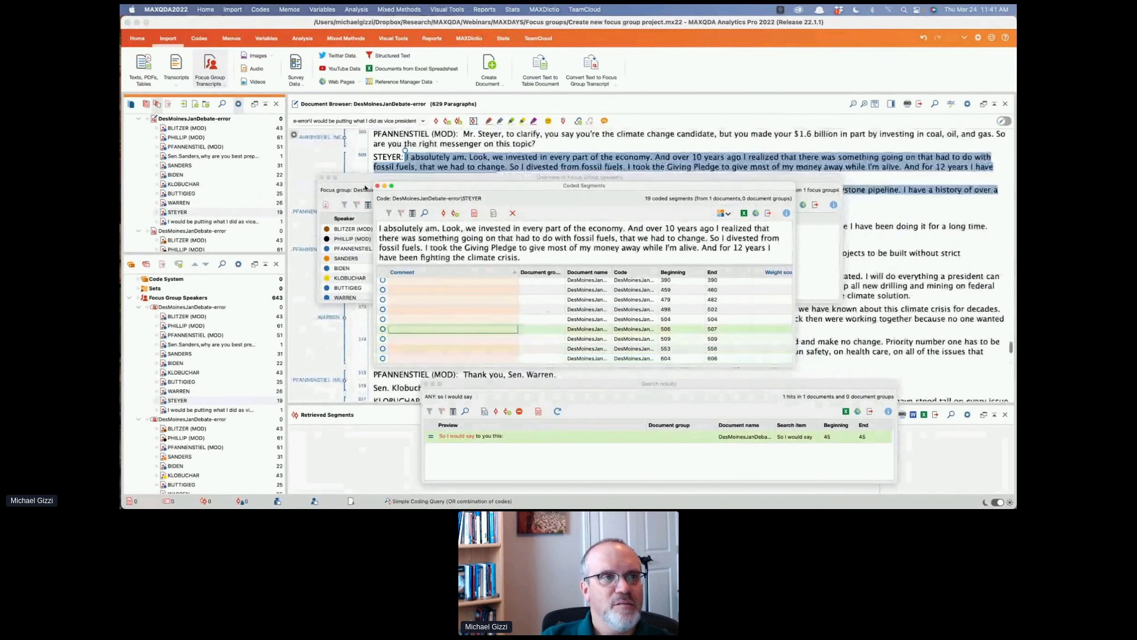
key(Down)
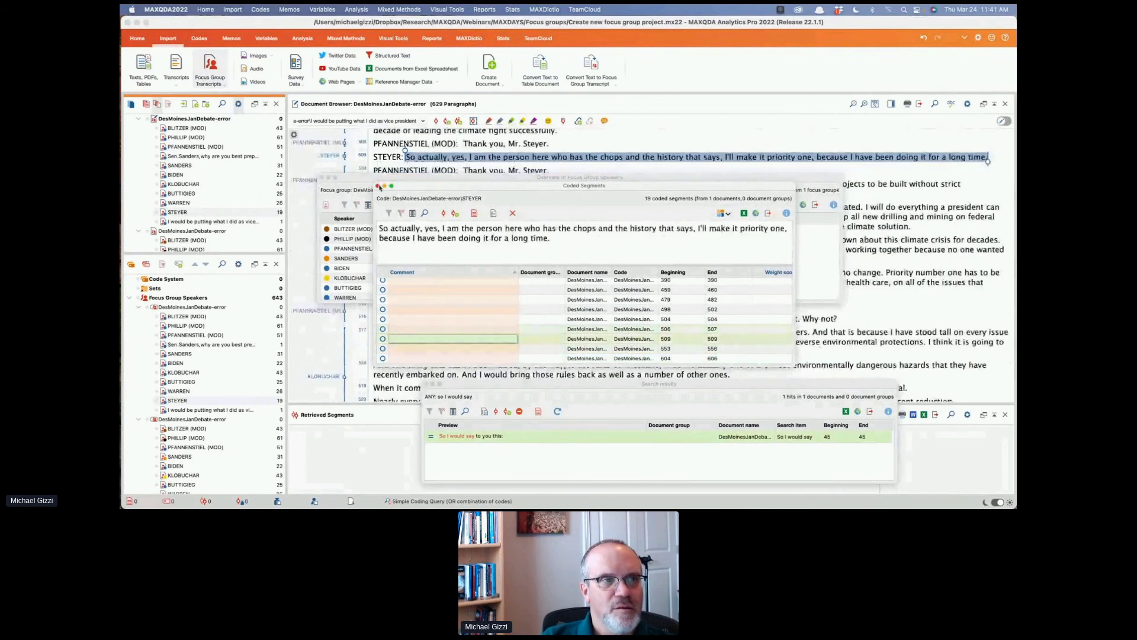
click(378, 187)
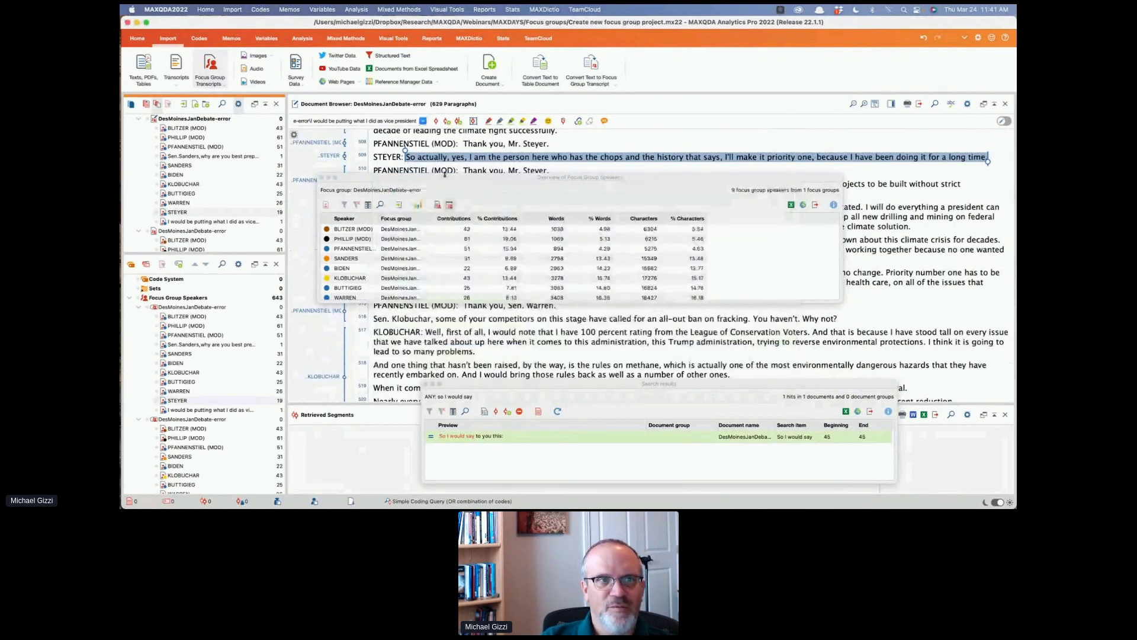
Review the speaker figures for the earlier transcript, including WARREN and STEYER, in the open overview, and close it
drag(445, 173, 457, 173)
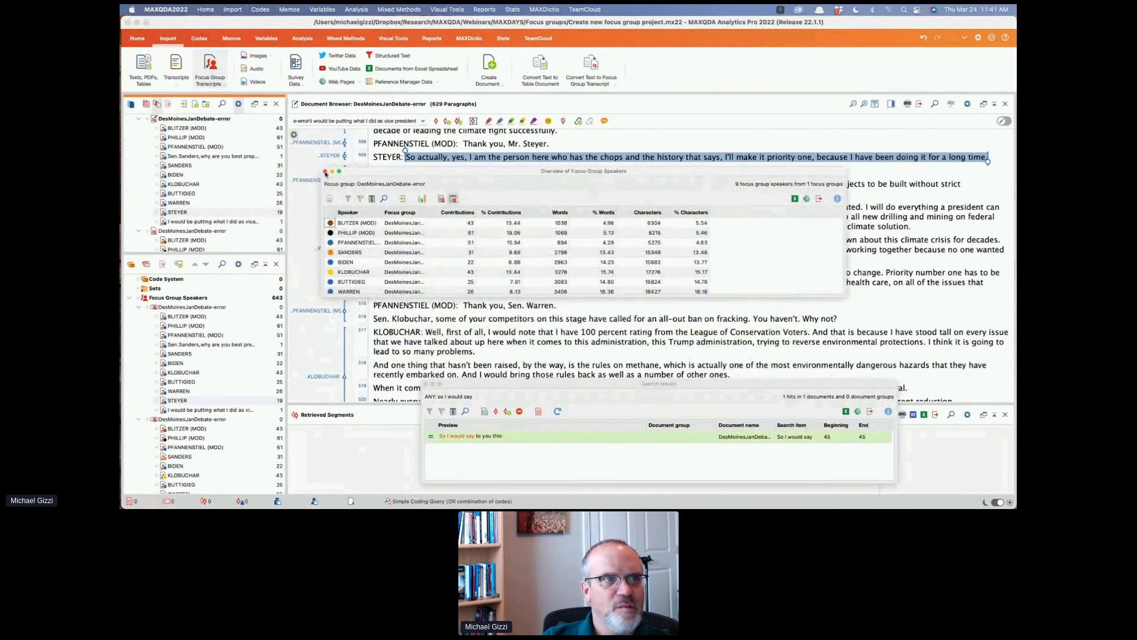
scroll(413, 259, down, 1)
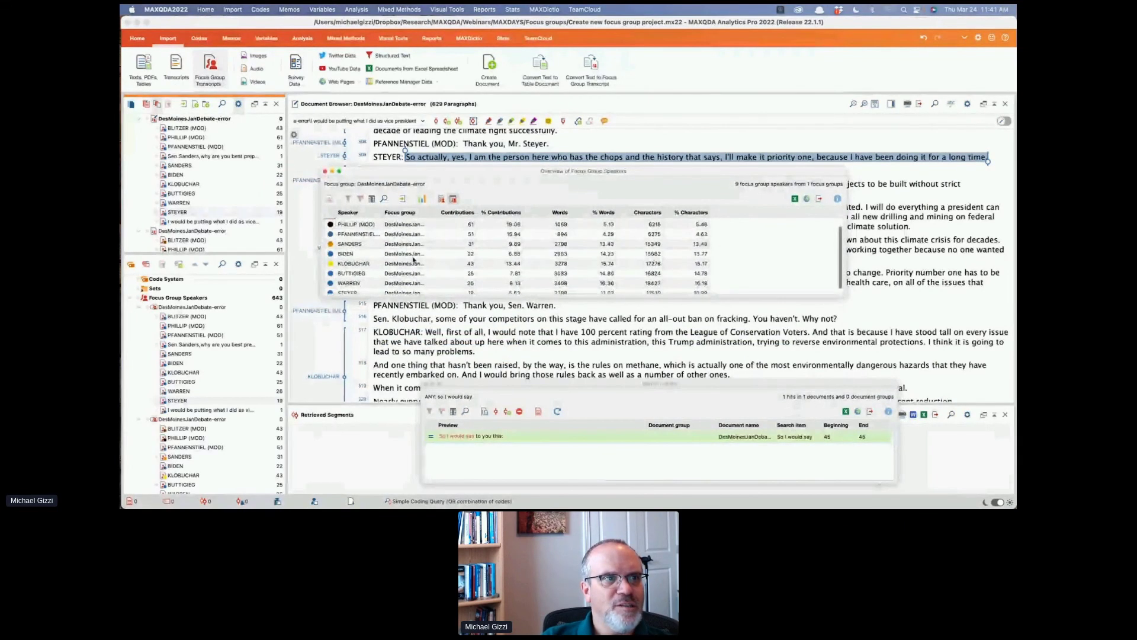
scroll(413, 259, down, 1)
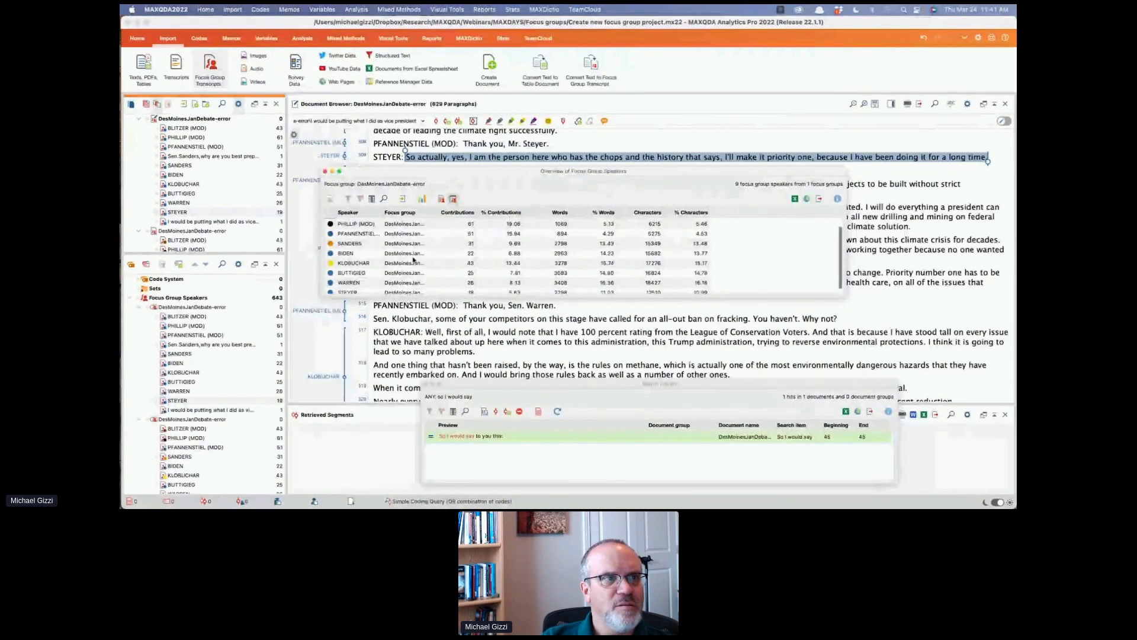
scroll(413, 260, down, 1)
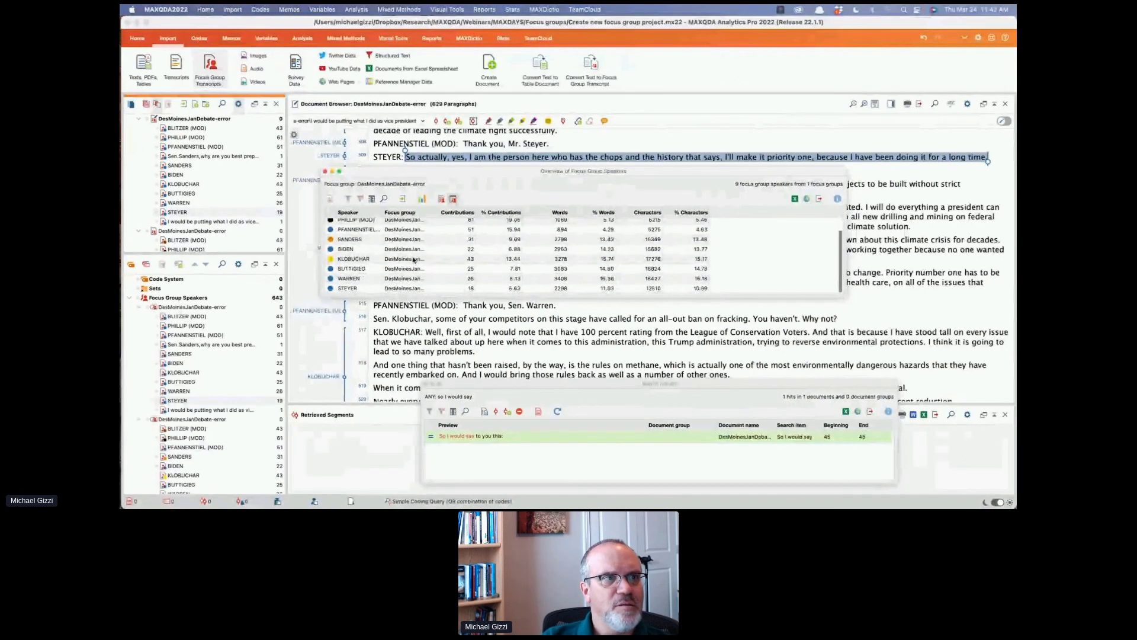
click(349, 280)
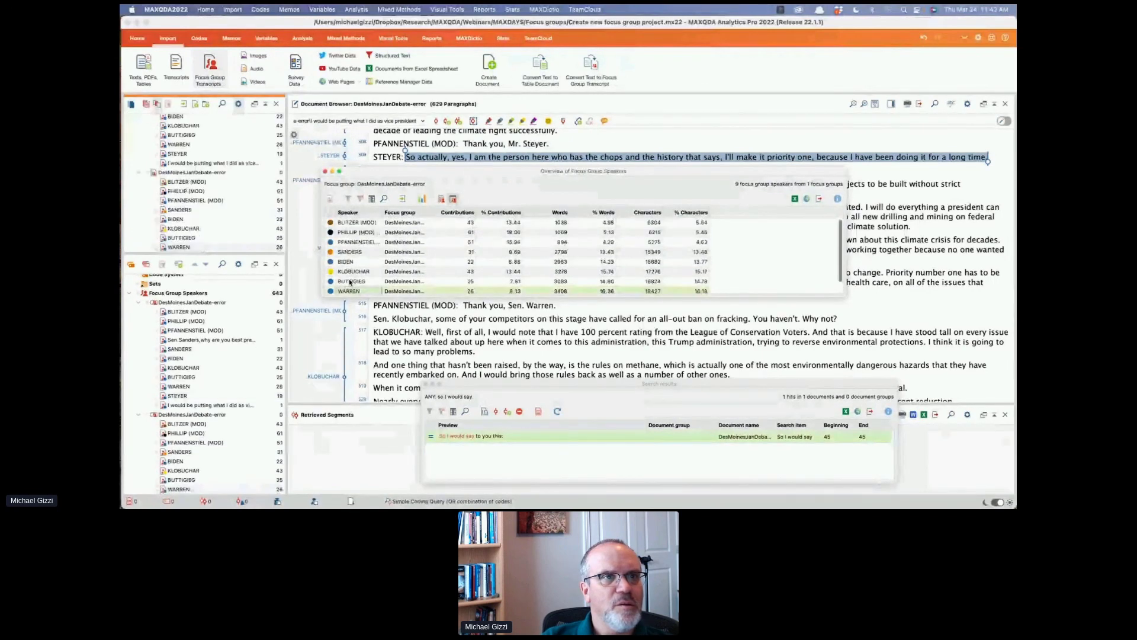
scroll(349, 283, down, 1)
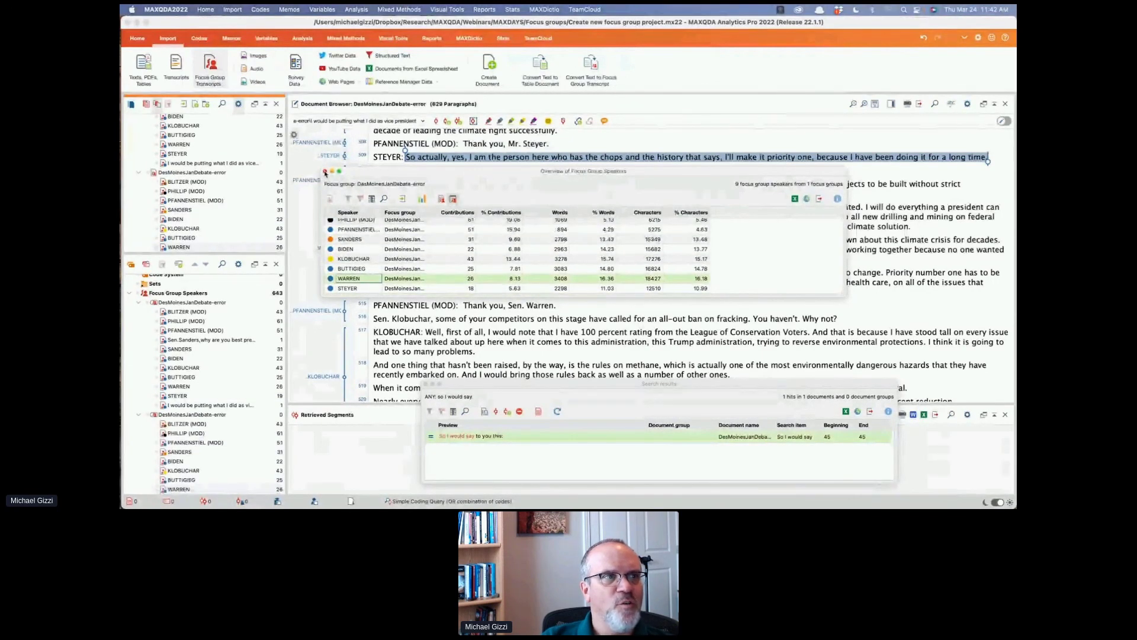
click(324, 171)
Open the overview of focus group speakers for all documents, compare the speaker figures of both transcripts, and close it
scroll(199, 184, up, 4)
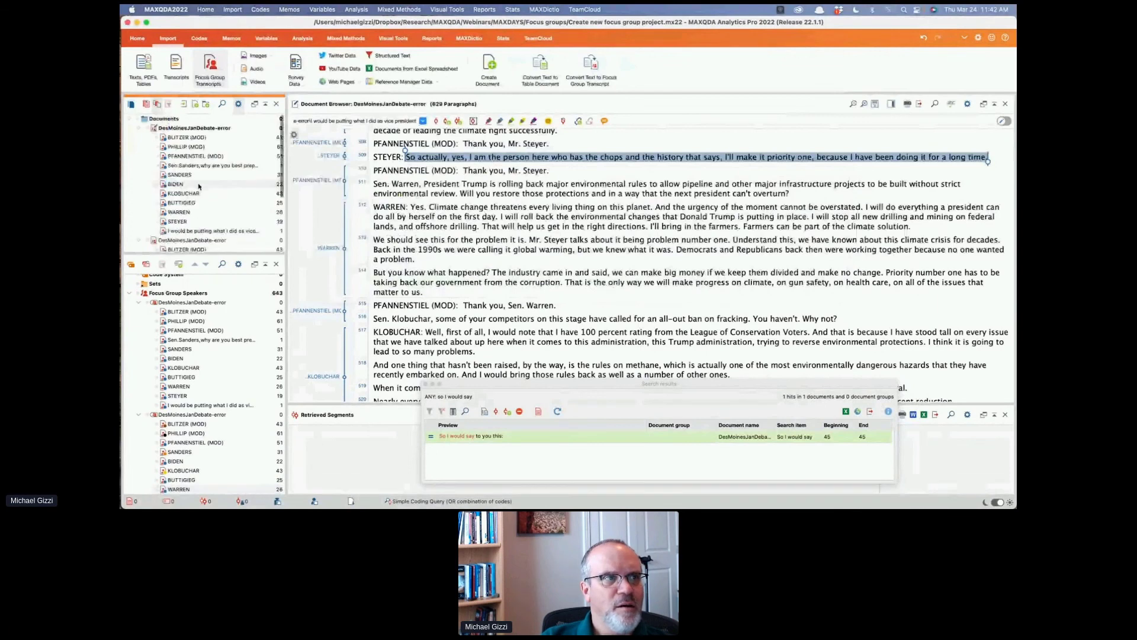
right_click(174, 120)
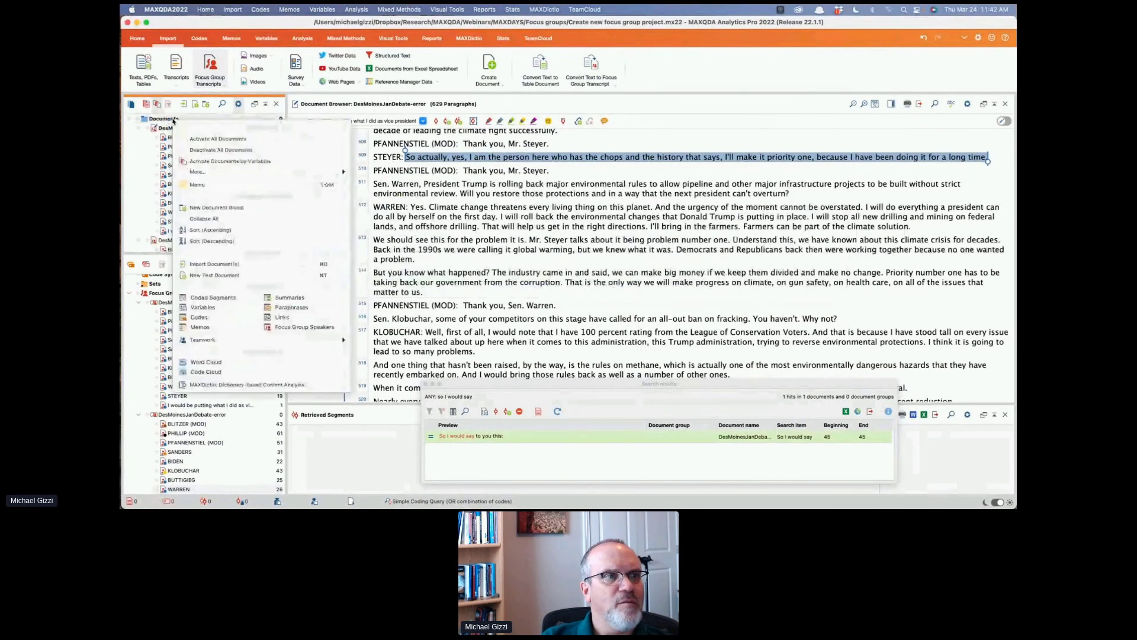
click(304, 327)
scroll(433, 269, down, 3)
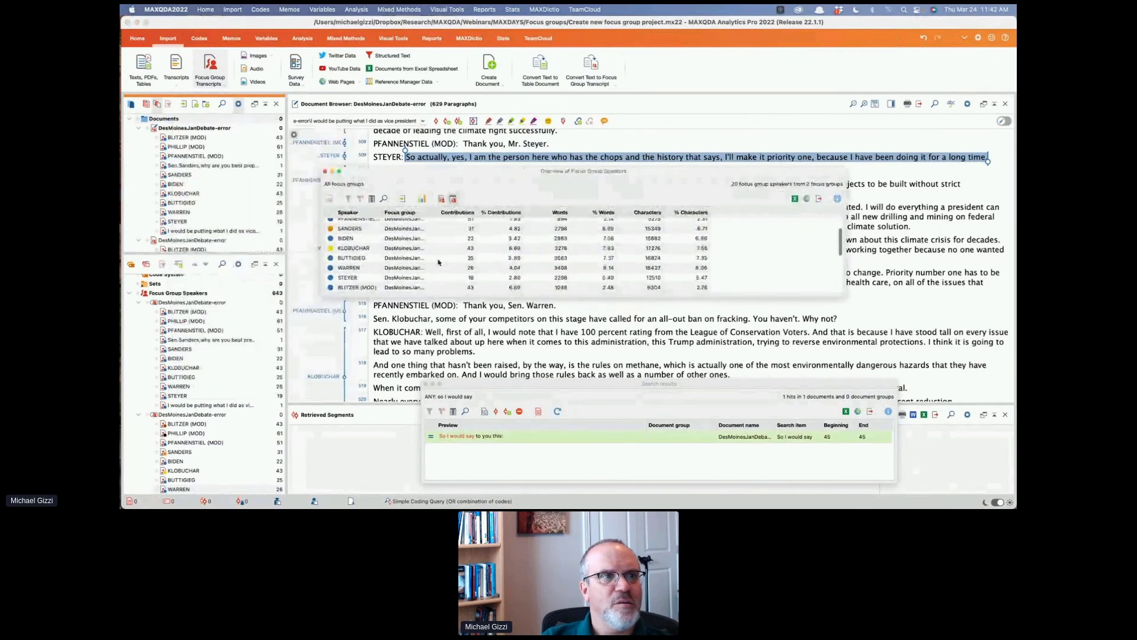
scroll(438, 262, down, 5)
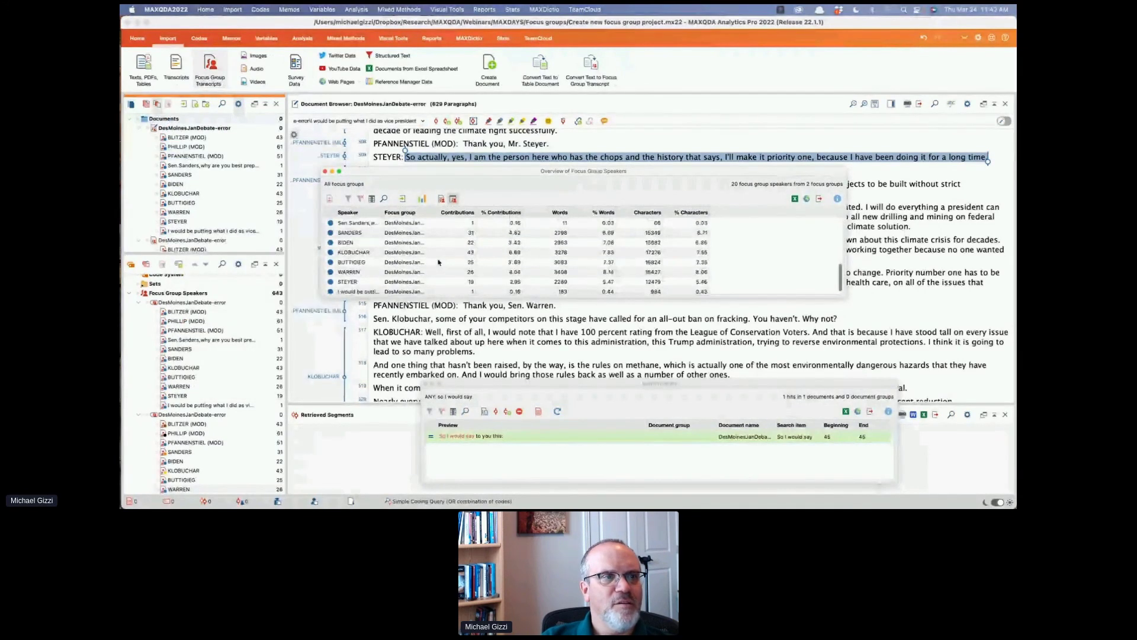
scroll(438, 262, up, 5)
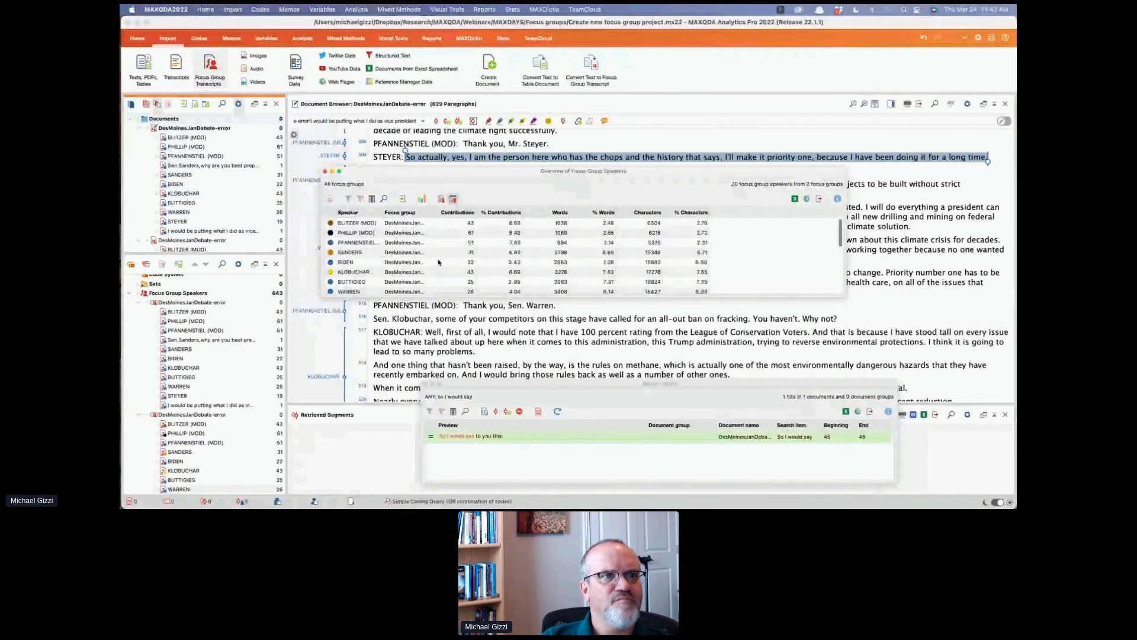
click(325, 171)
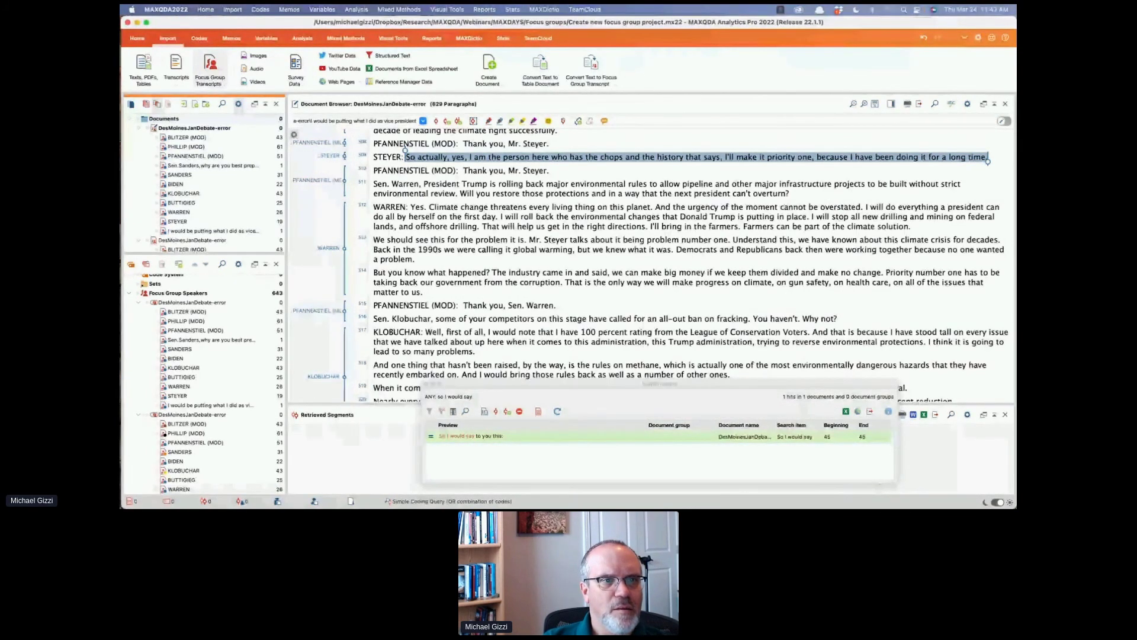
Close the leftover search results and explore the word "health" in Word Explorer across all documents
click(543, 213)
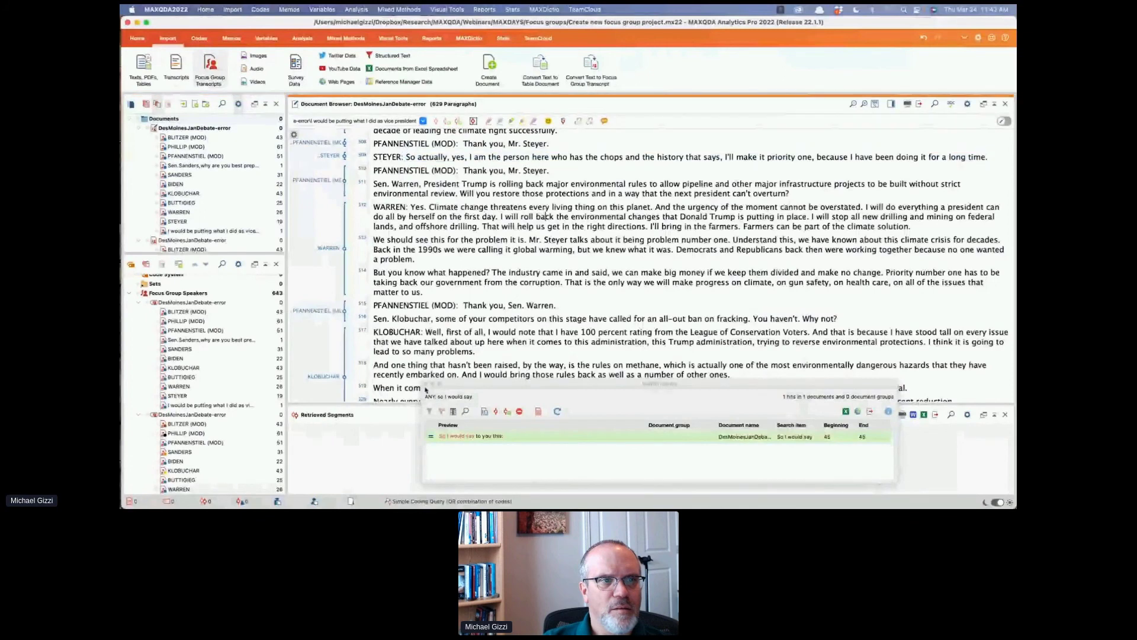
click(425, 385)
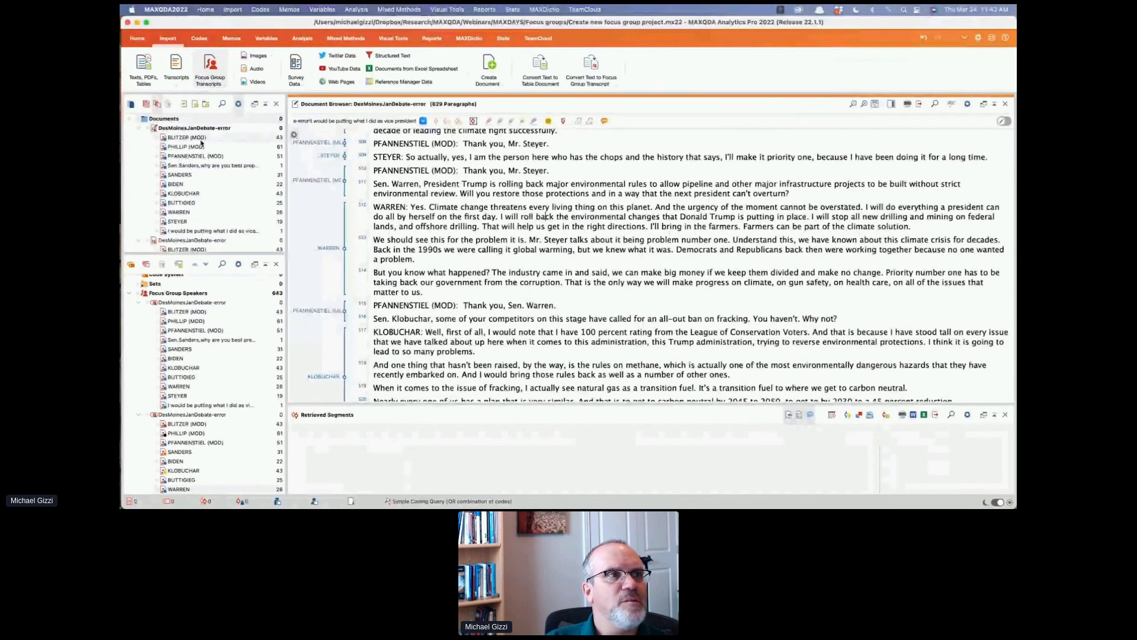
click(302, 38)
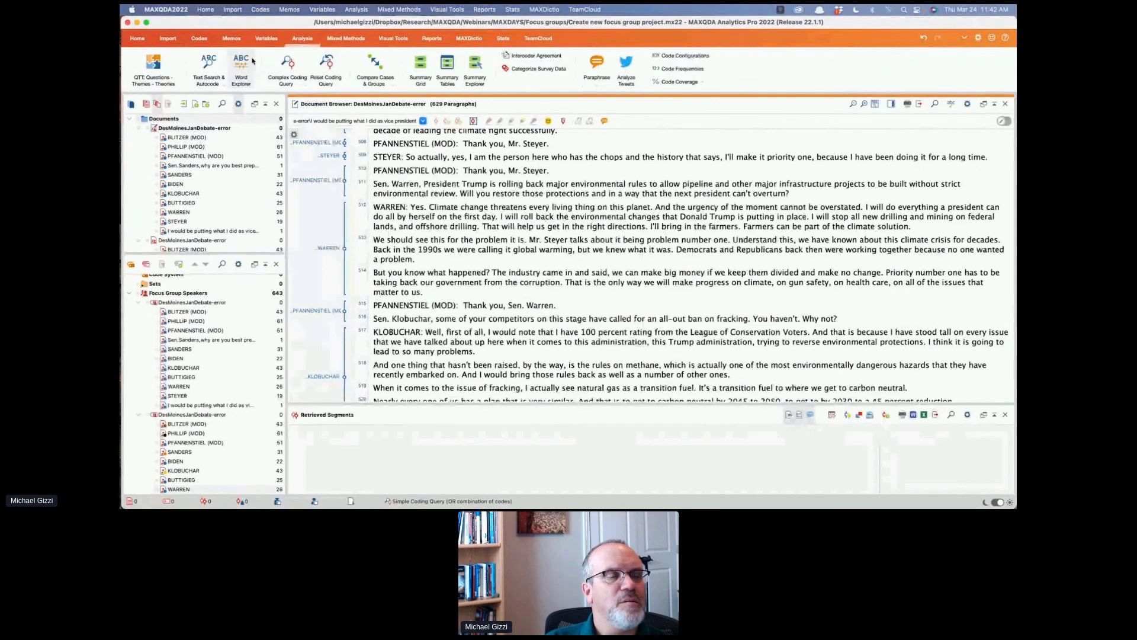
click(241, 62)
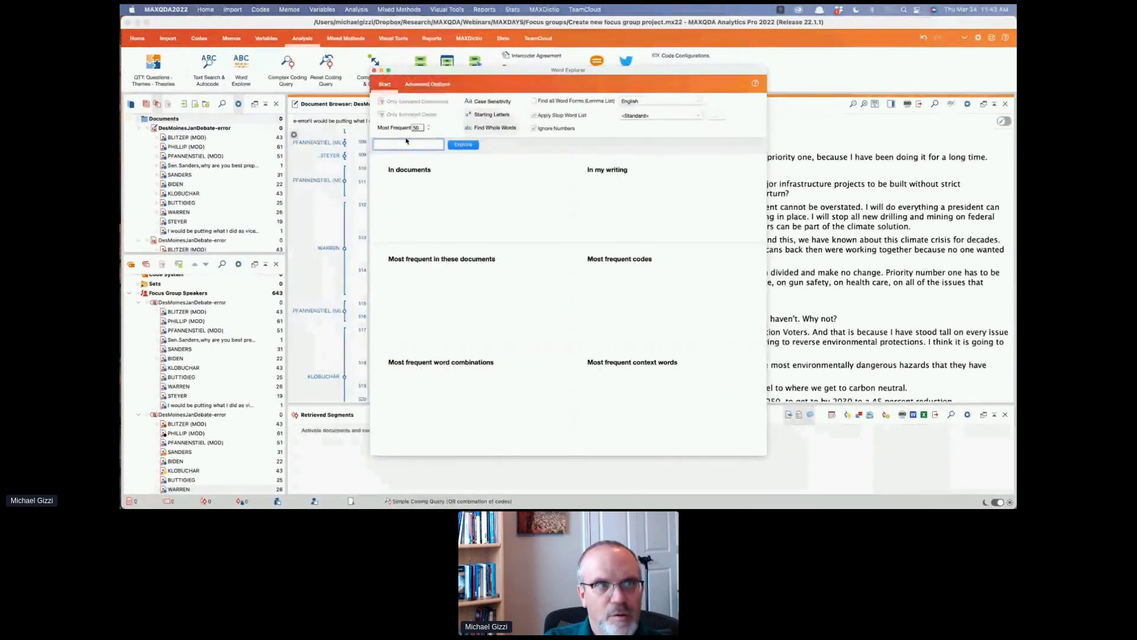
text(corp)
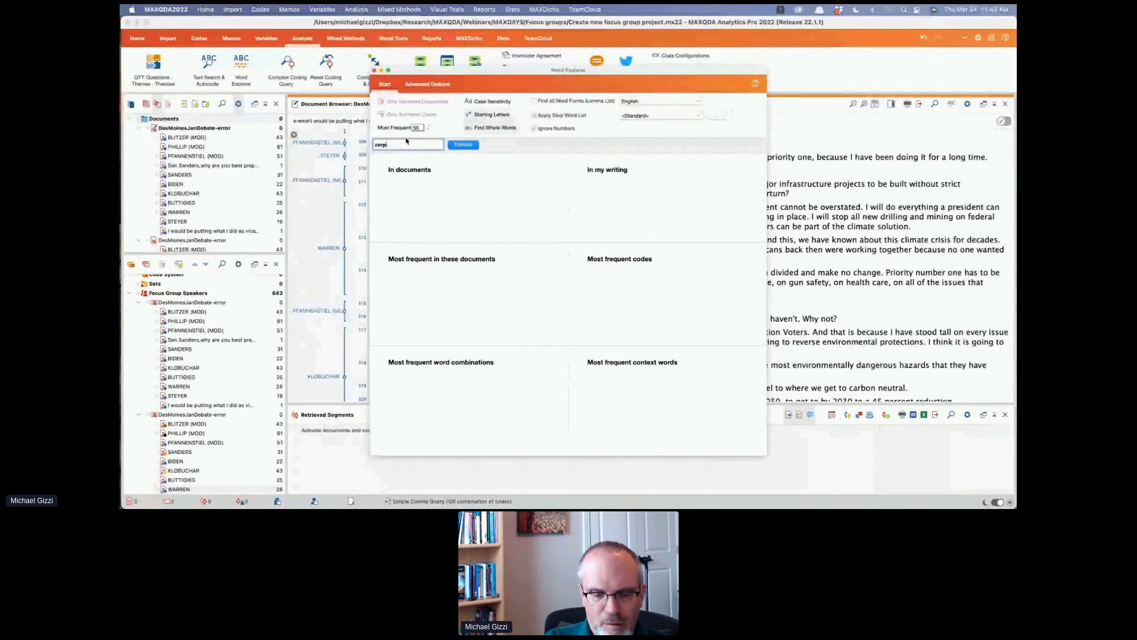
text(ealth)
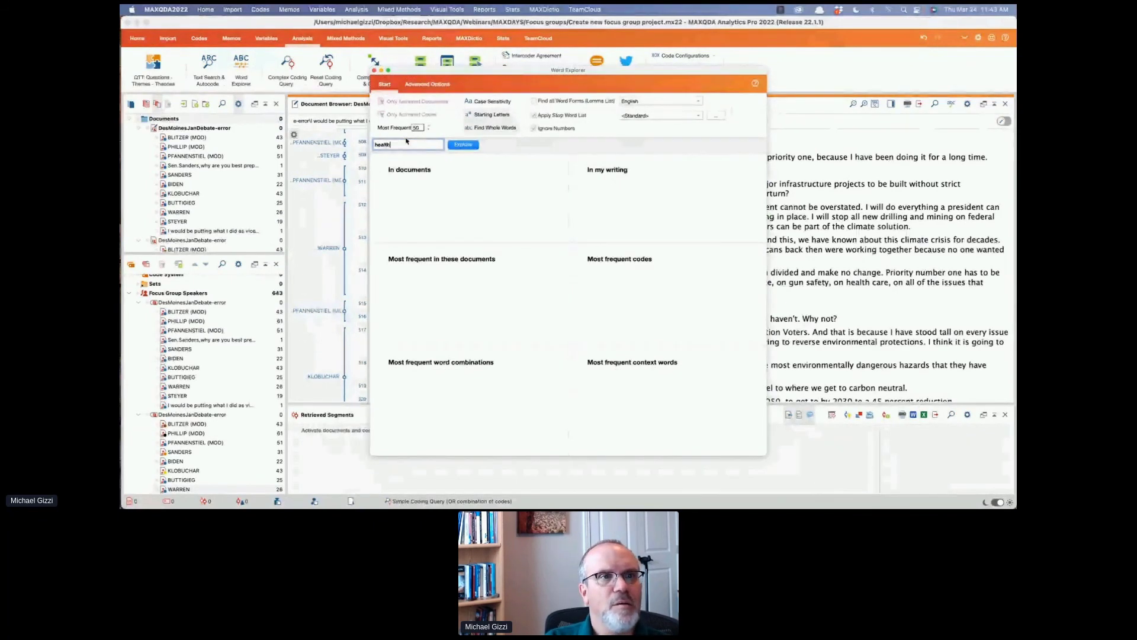
click(463, 145)
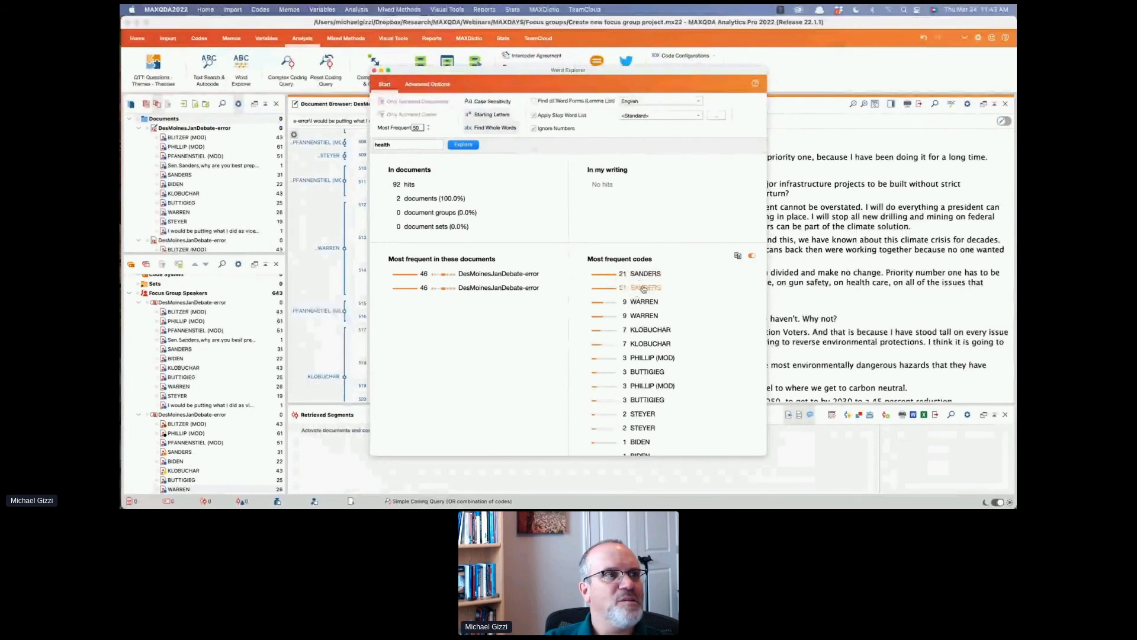
Delete the earlier DesMoinesJanDebate-error transcript containing the falsely detected speakers and rerun the Word Explorer analysis for "health"
right_click(173, 130)
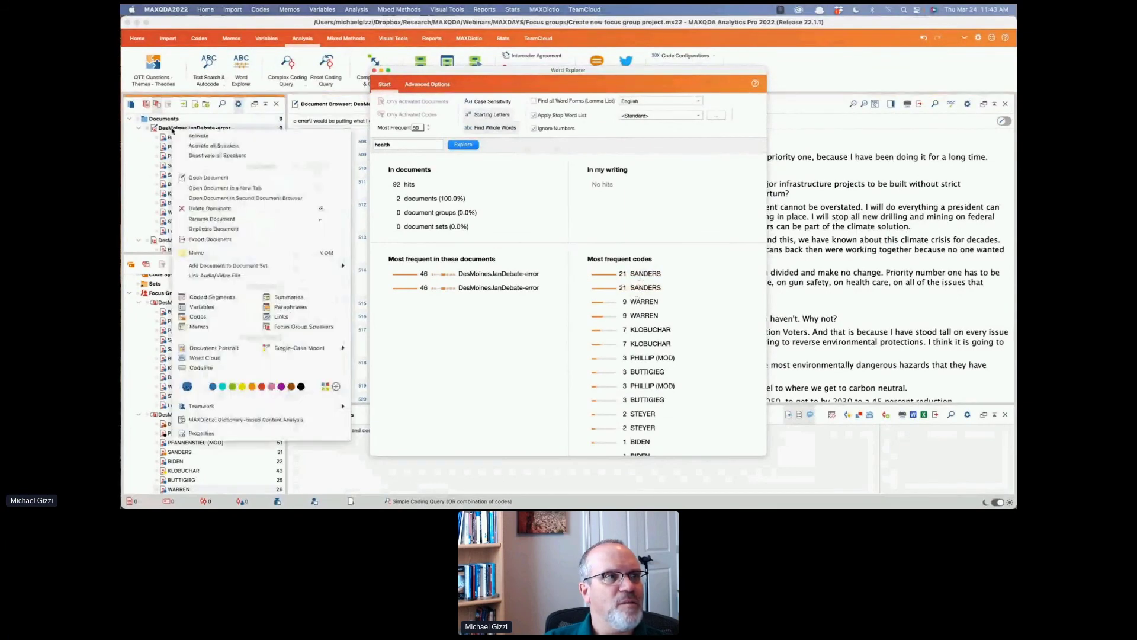
click(210, 208)
click(248, 194)
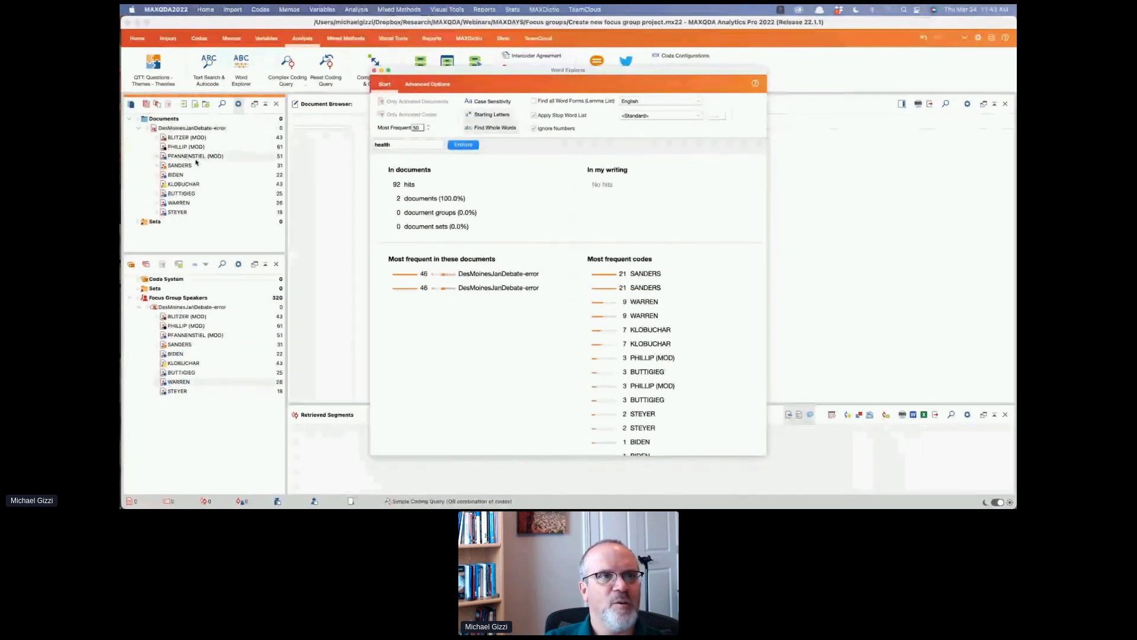
click(465, 146)
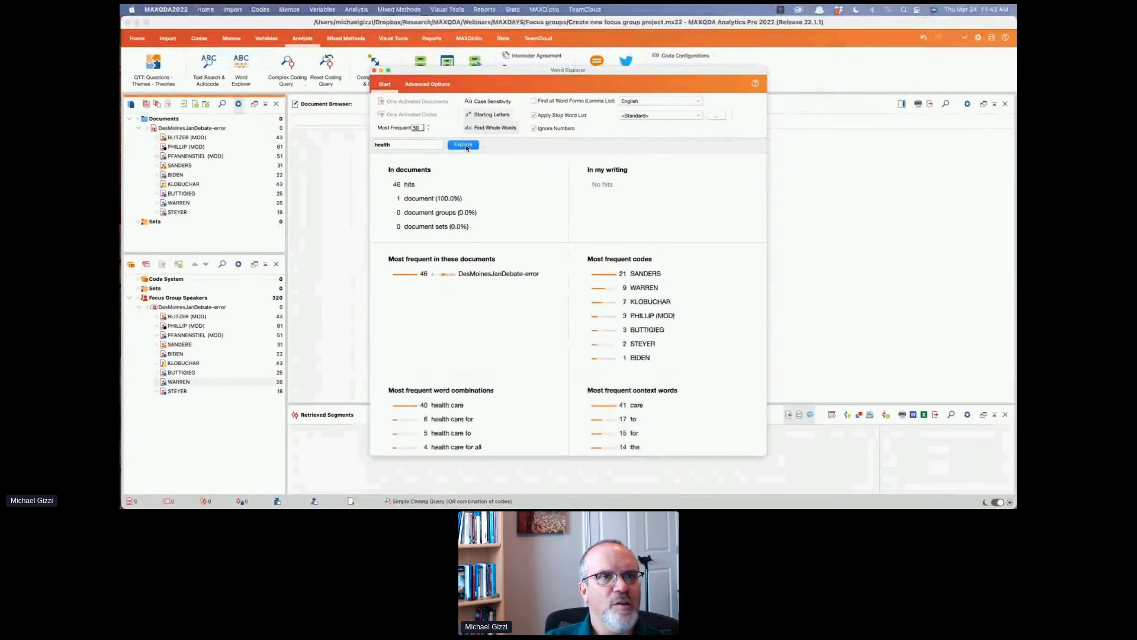
List the passages in which BUTTIGIEG uses "health", review them, and close the search results
click(649, 335)
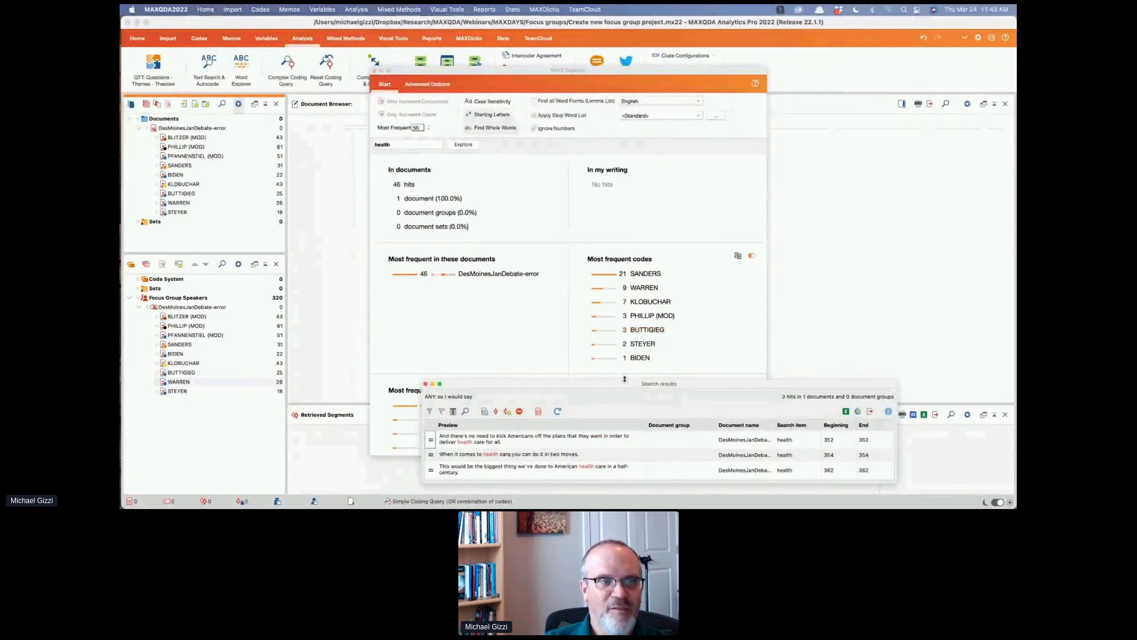
drag(627, 386, 620, 295)
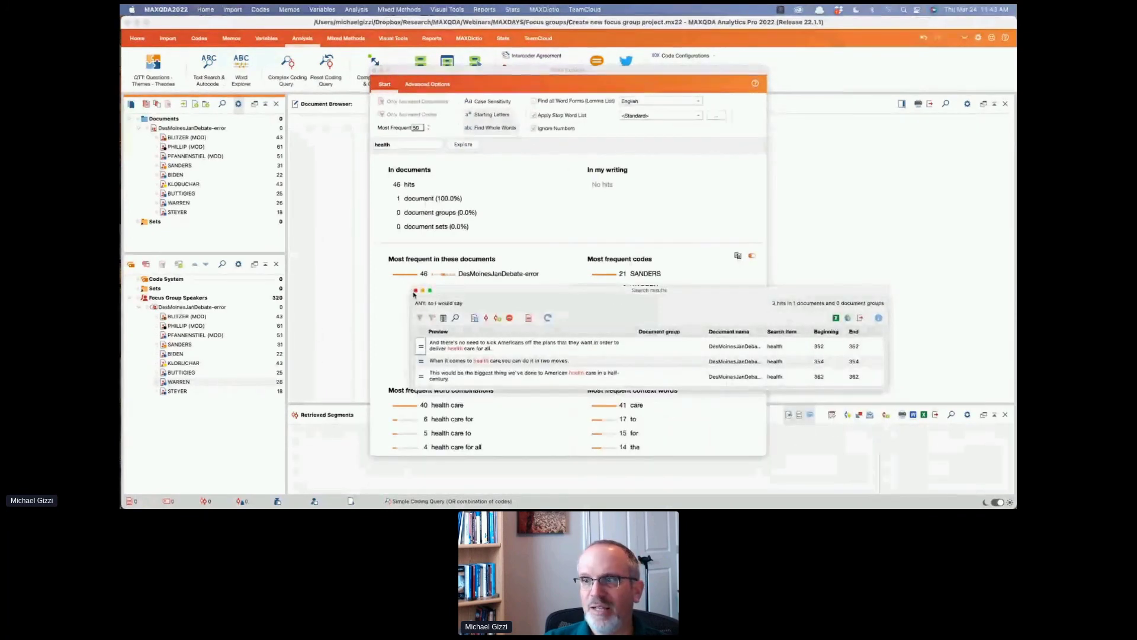
click(415, 291)
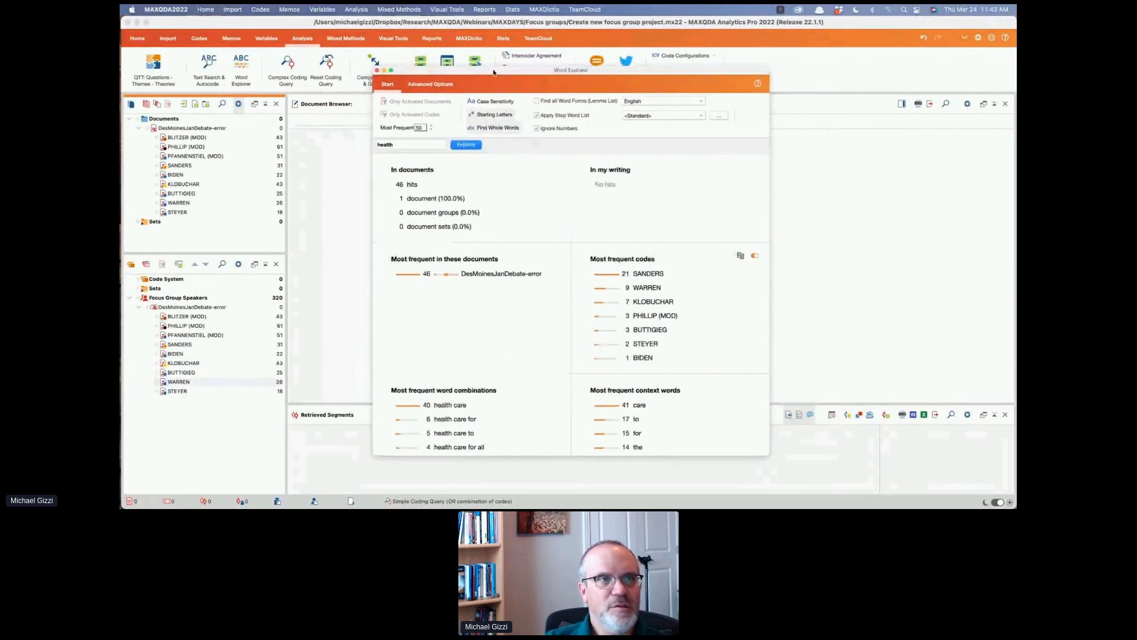
drag(491, 72, 523, 76)
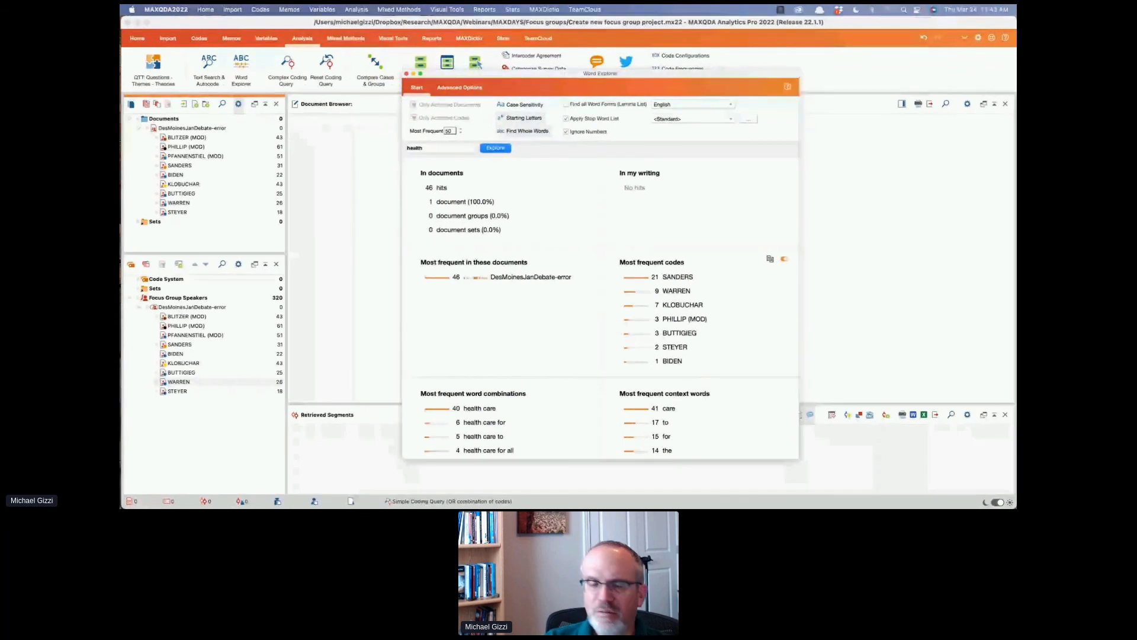
key(super+Tab)
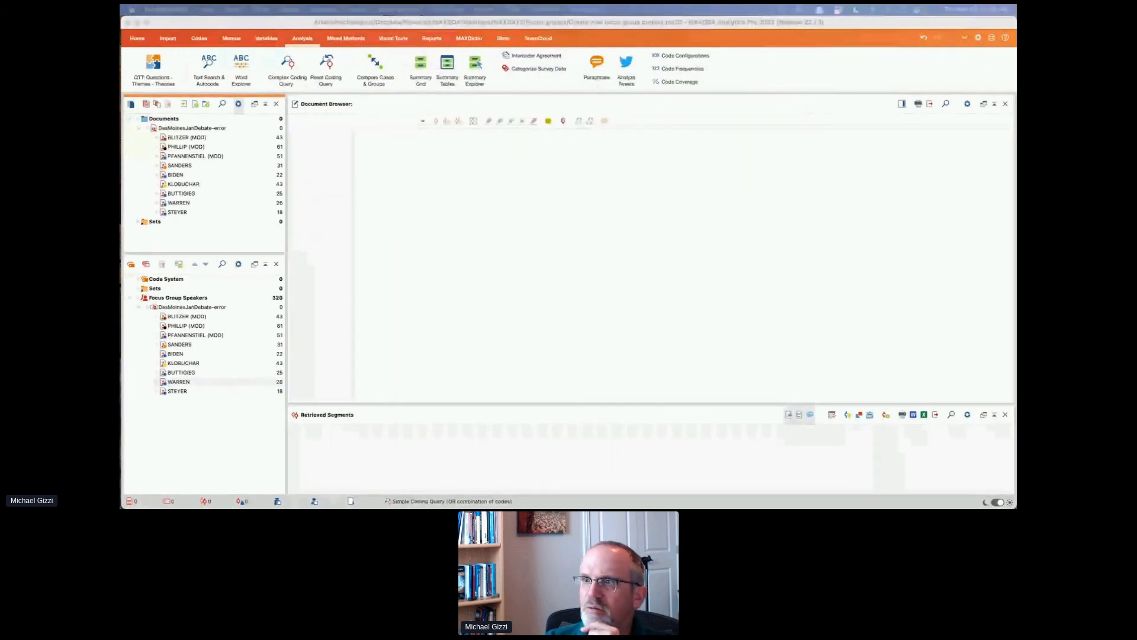